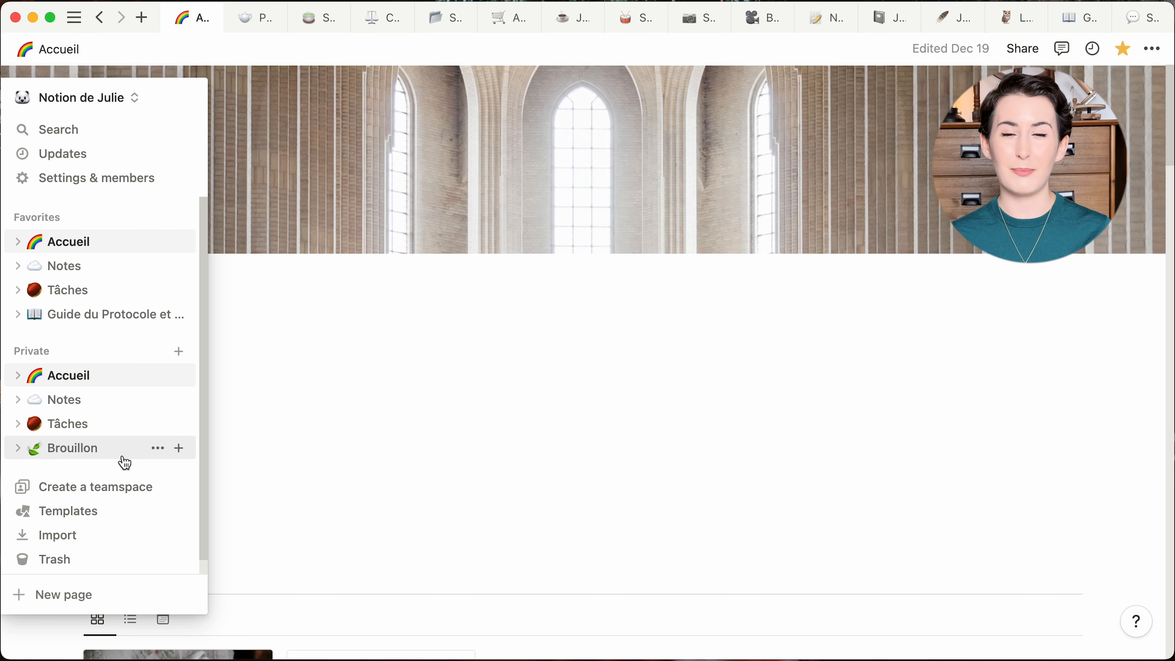
Step: Open the Brouillon page and examine the subpages nested under Accueil in the Favorites section
left_click(123, 458)
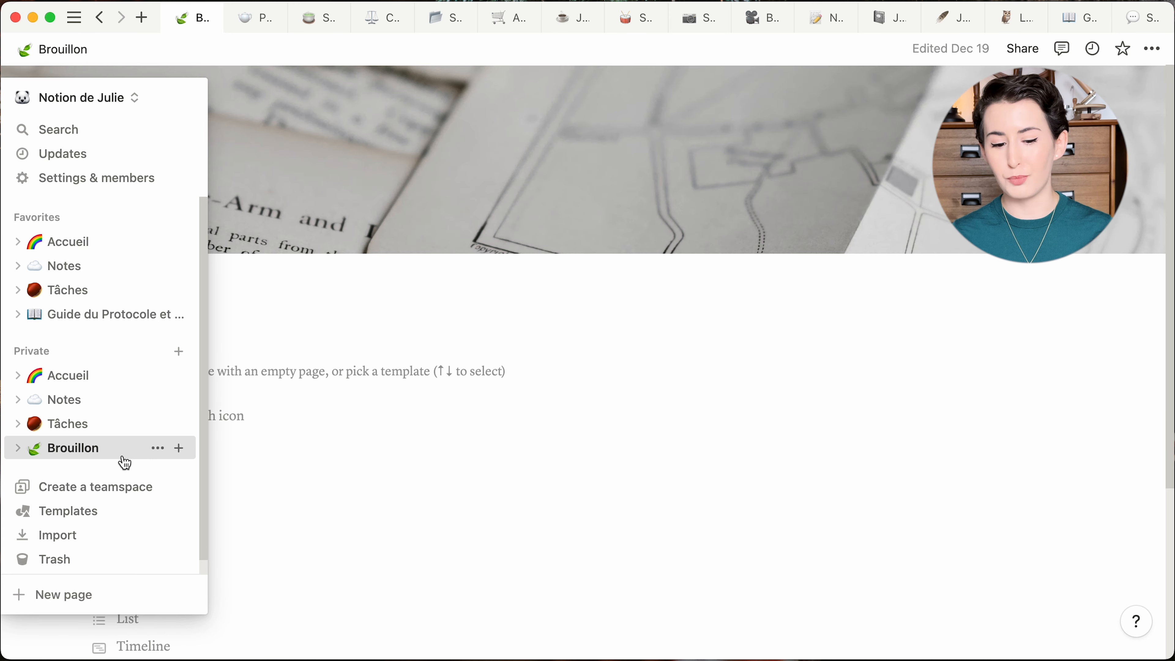
mouse_move(137, 223)
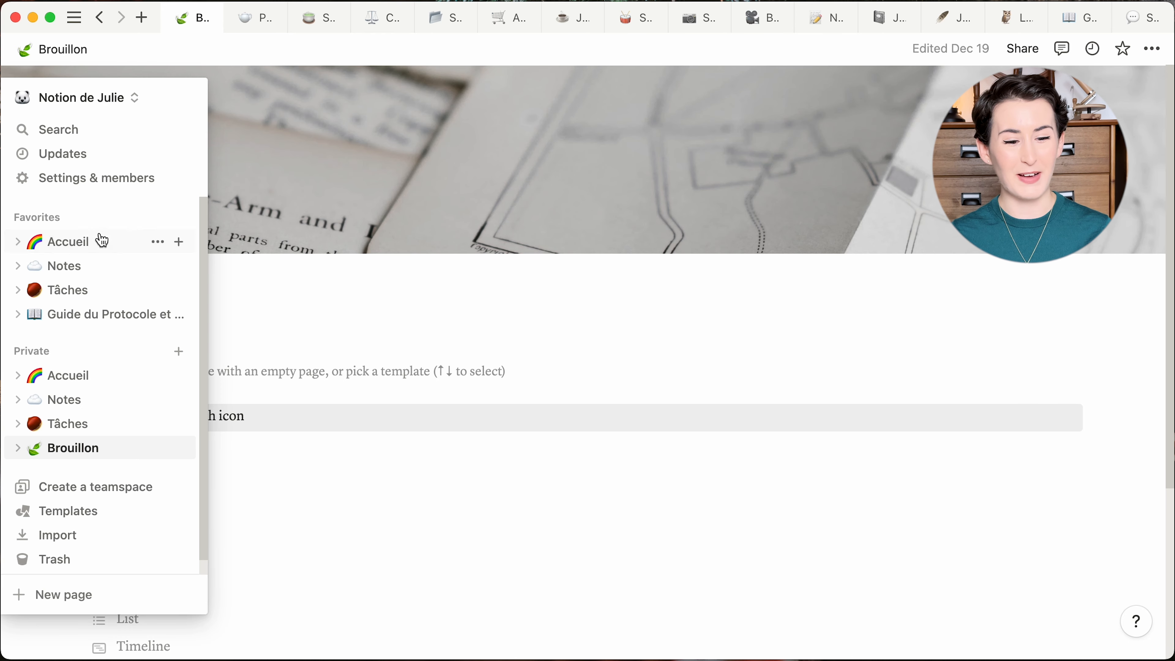
left_click(18, 241)
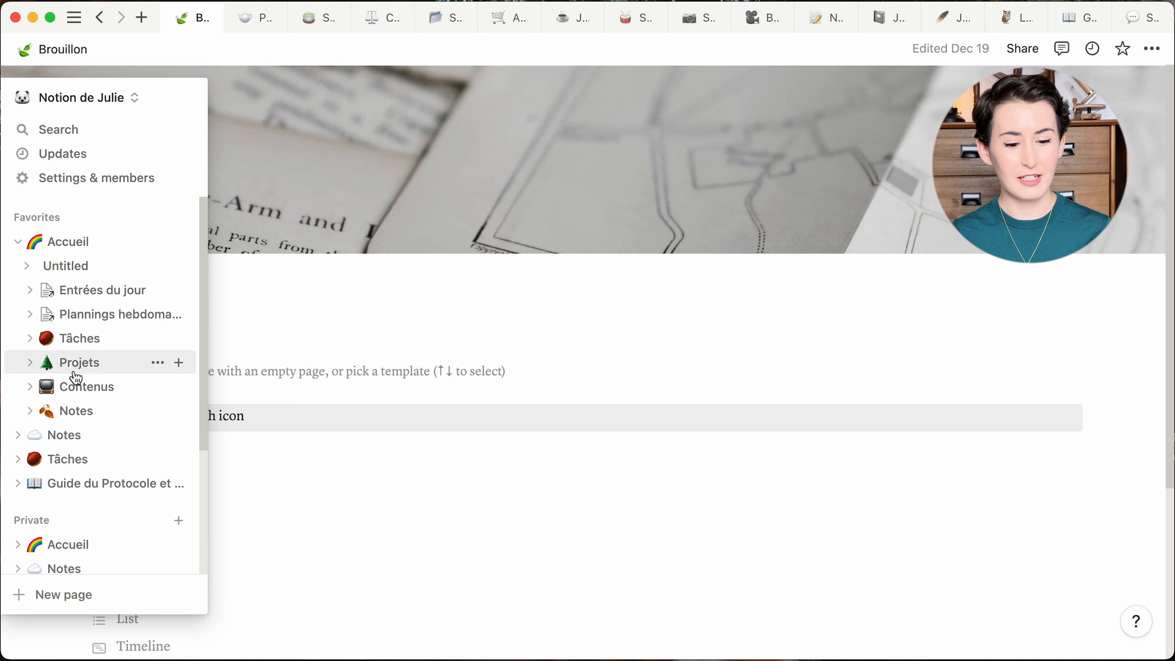
left_click(18, 241)
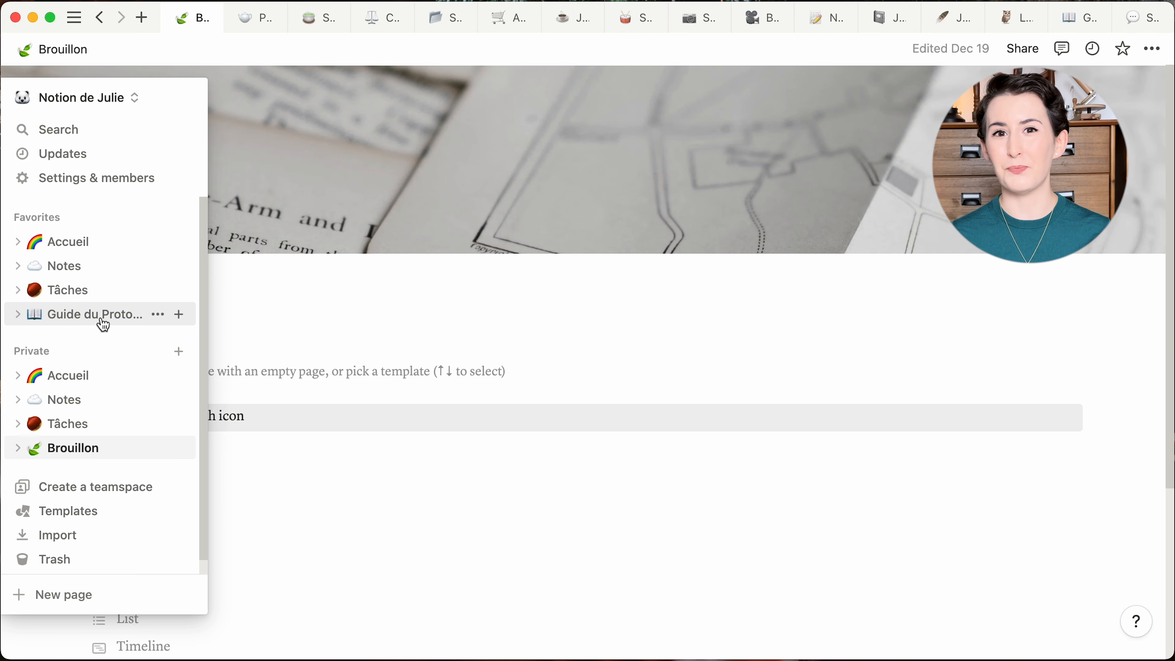
Step: Open the Accueil page and look over its Journal, Planning and Prochaines tâches sections
left_click(136, 241)
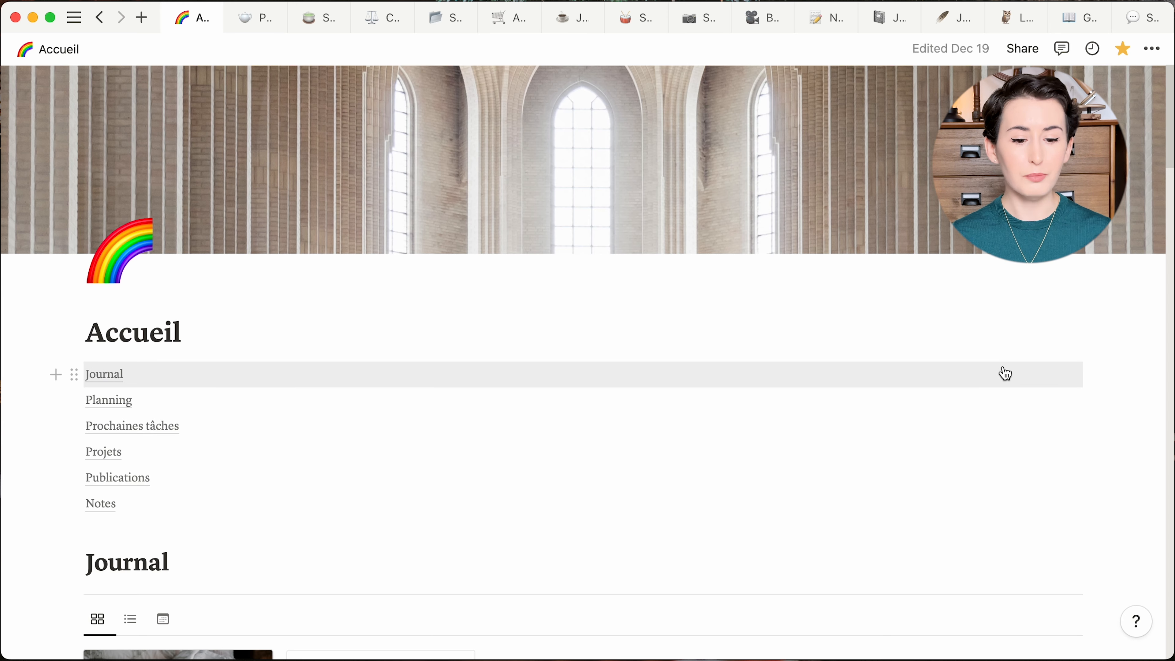
scroll(1005, 372, "down", 5)
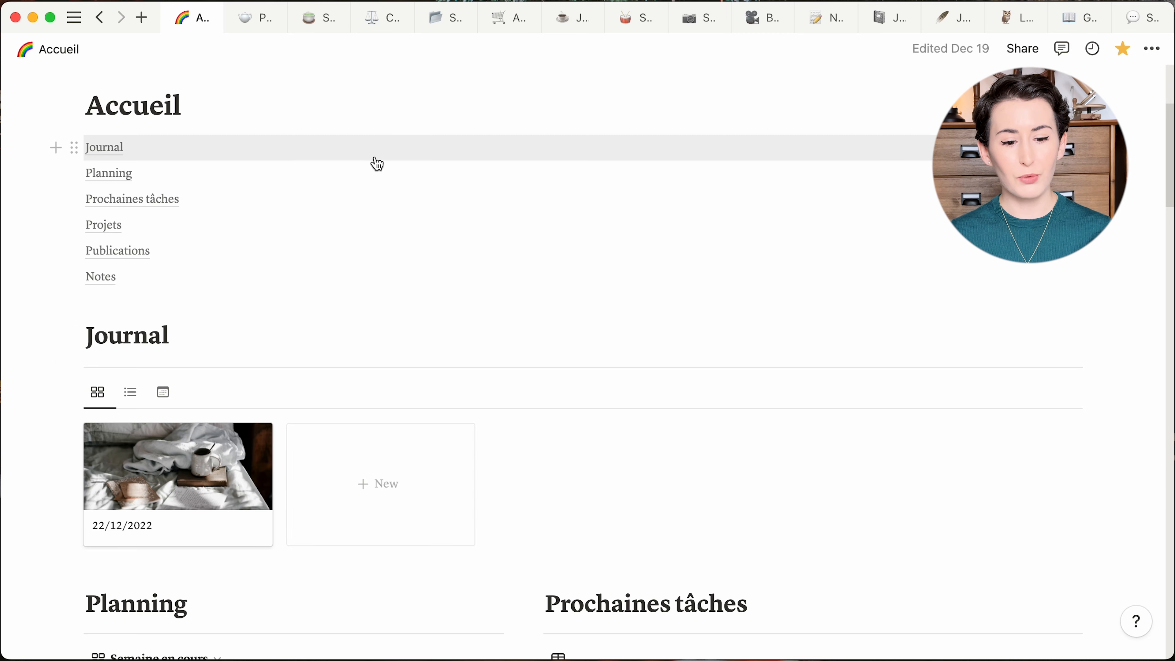
scroll(377, 163, "down", 2)
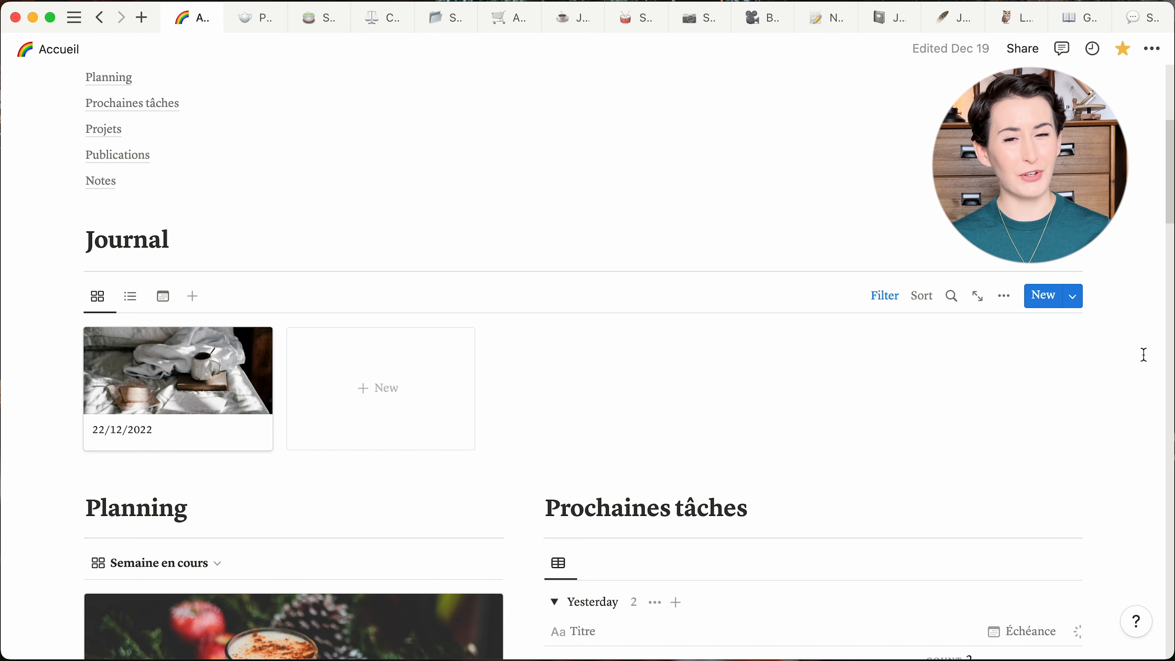
scroll(1143, 355, "down", 4)
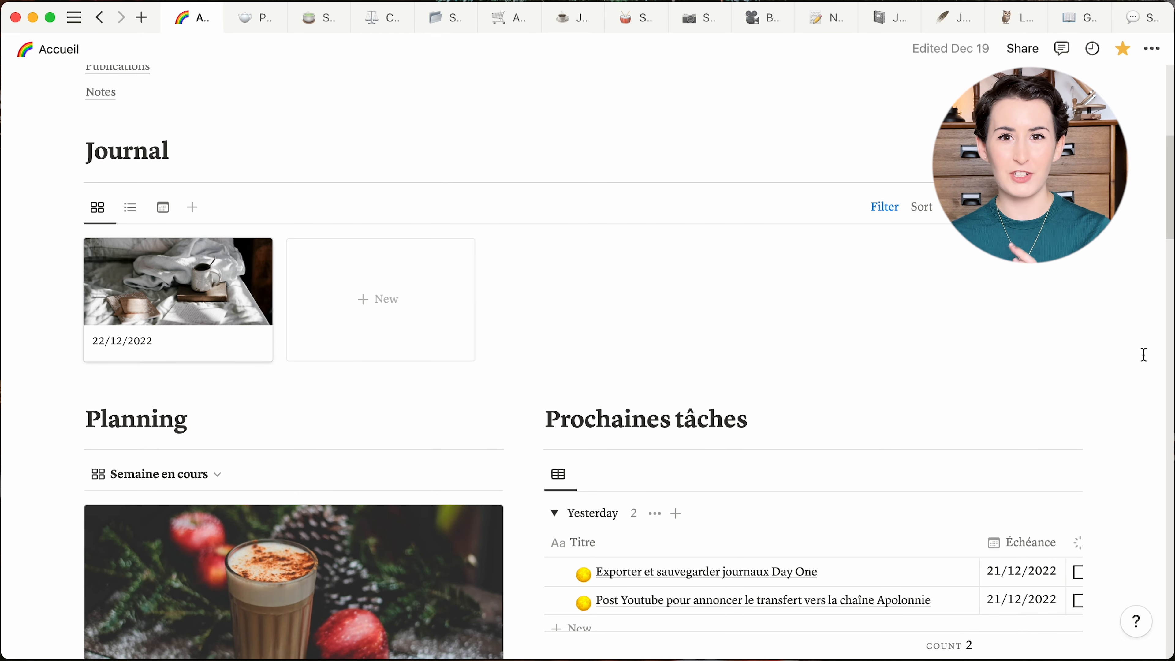
scroll(1143, 355, "down", 10)
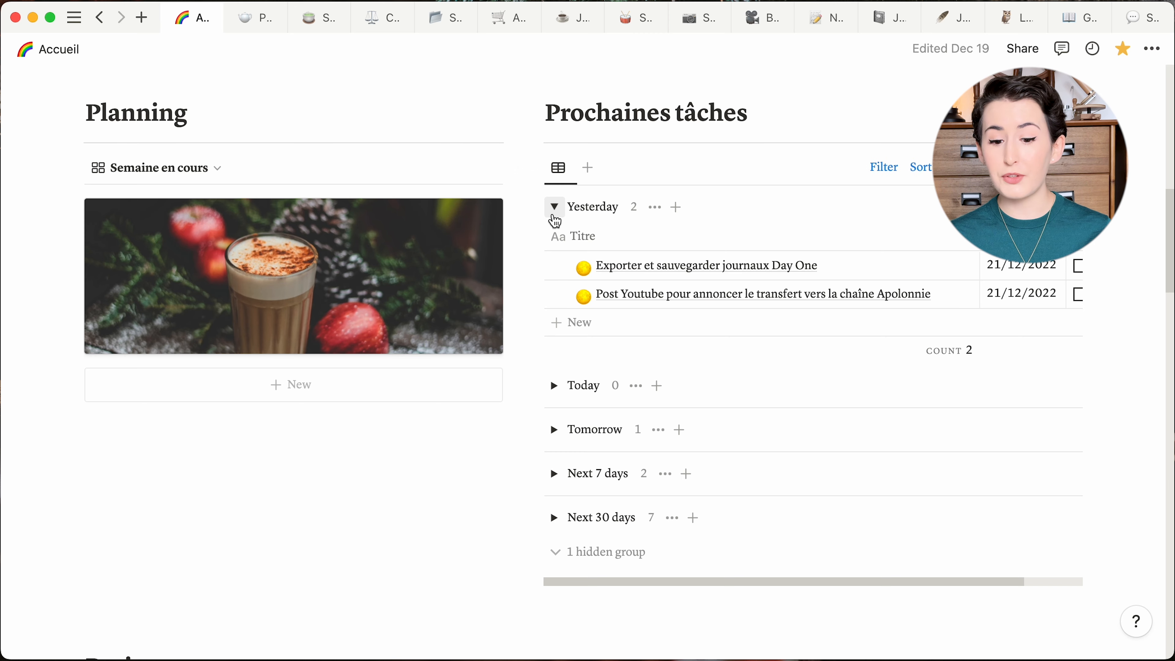
Step: Expand and collapse the Yesterday and Today groups in Prochaines tâches to examine their tasks
left_click(553, 206)
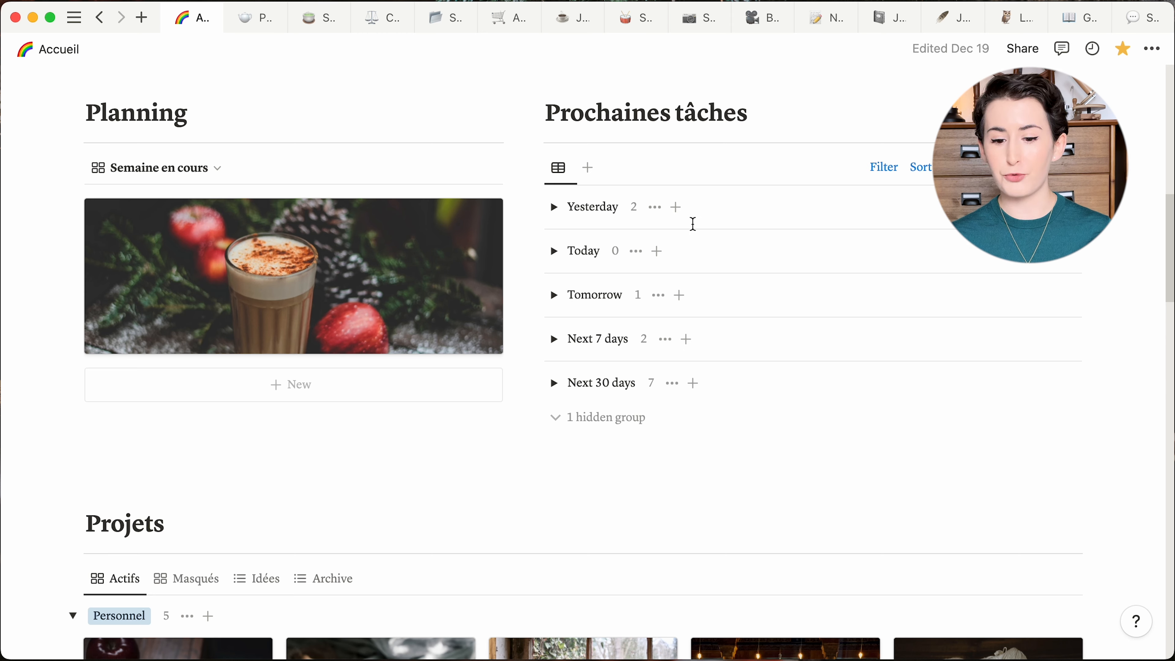
left_click(554, 208)
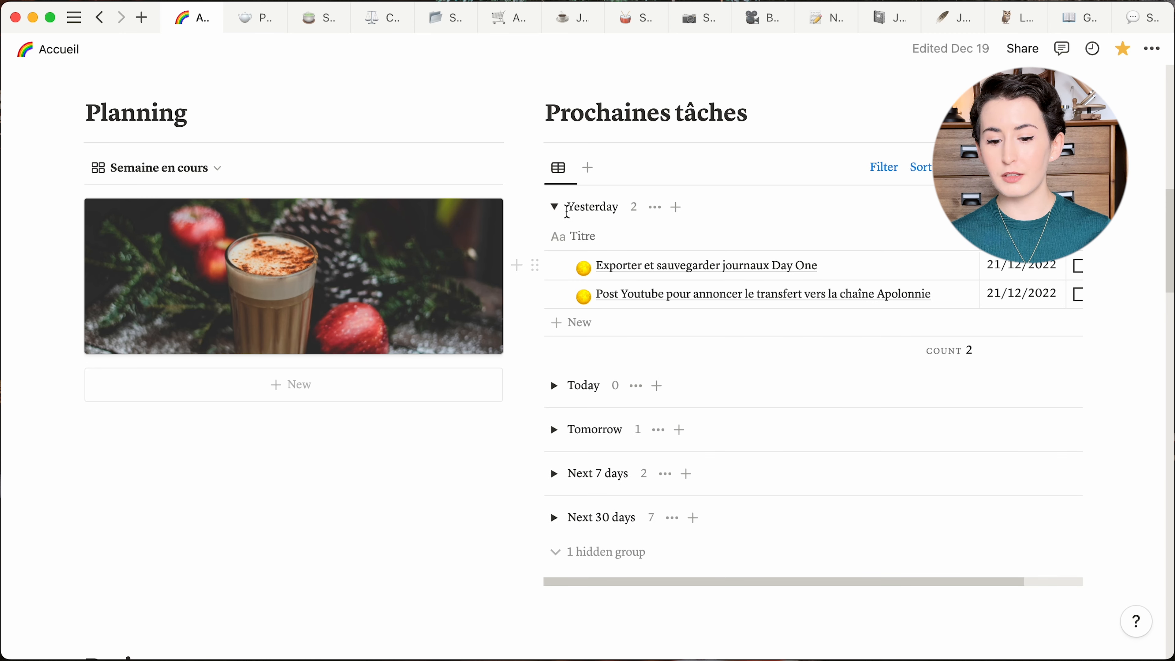
left_click(555, 208)
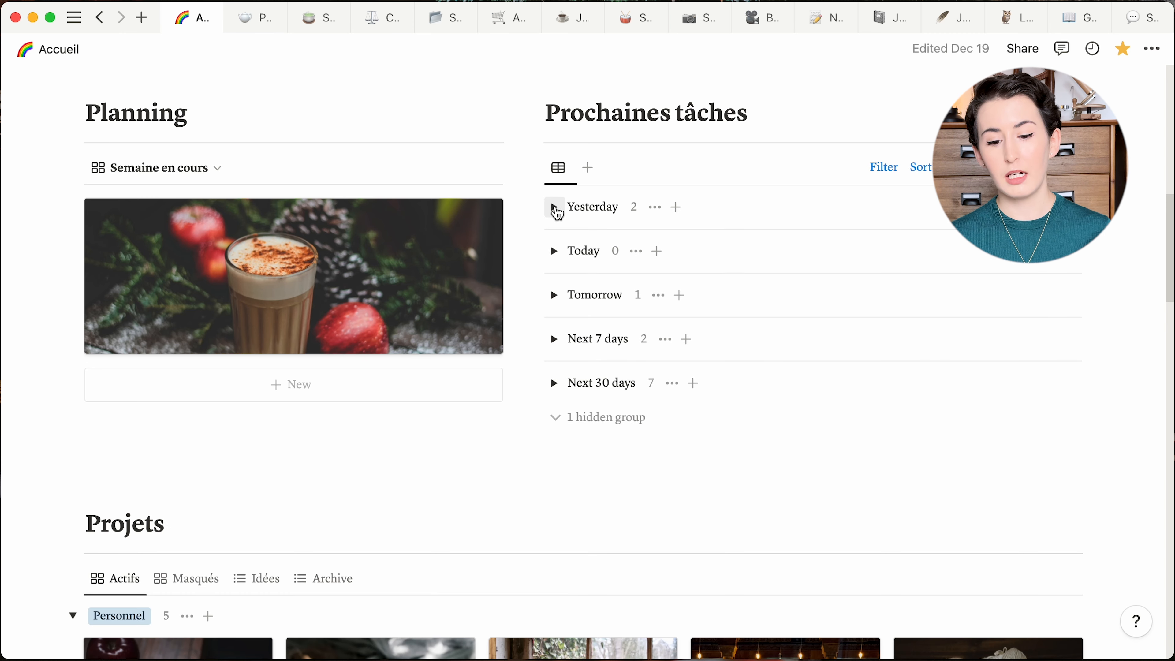
left_click(553, 252)
left_click(554, 252)
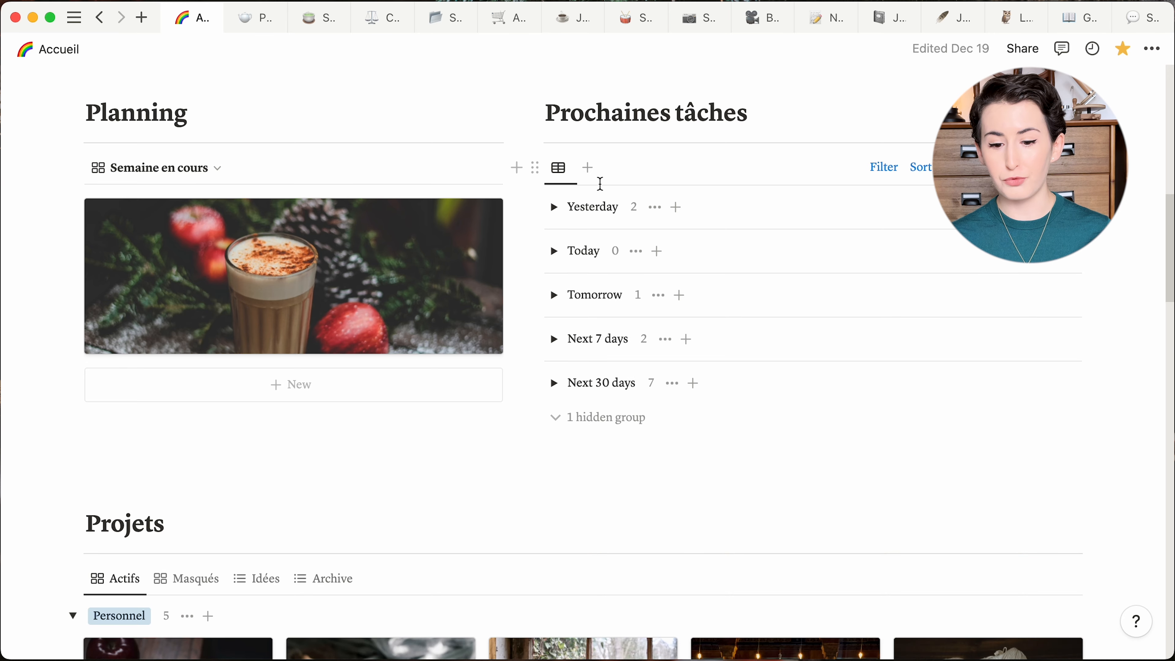
left_click(553, 207)
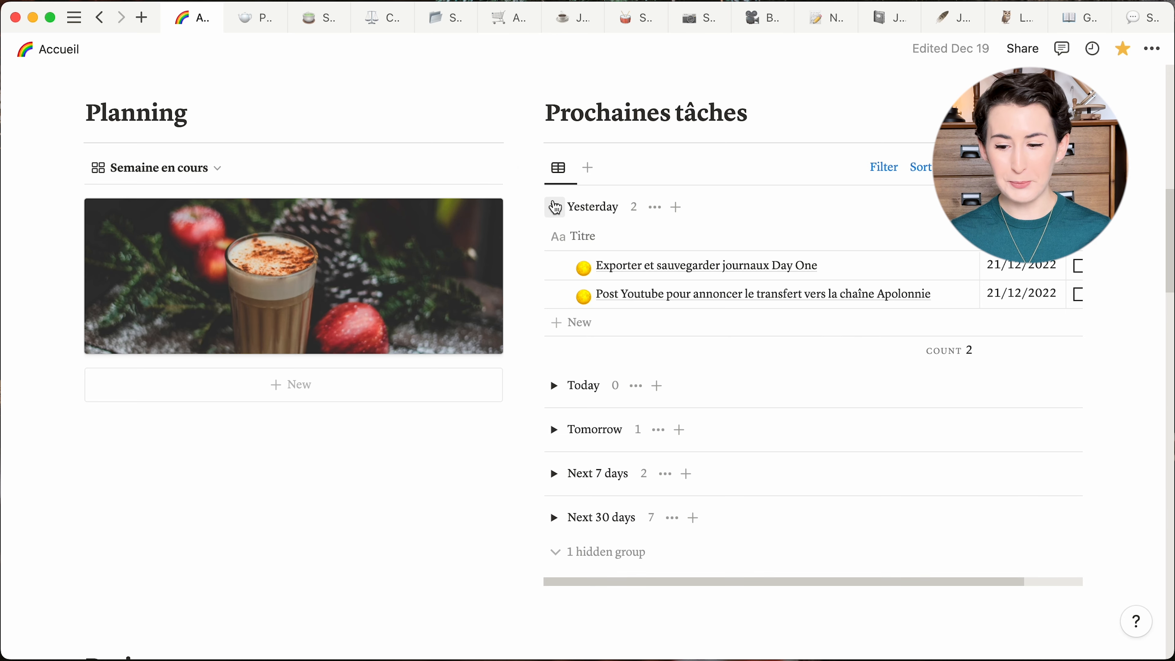
left_click(554, 207)
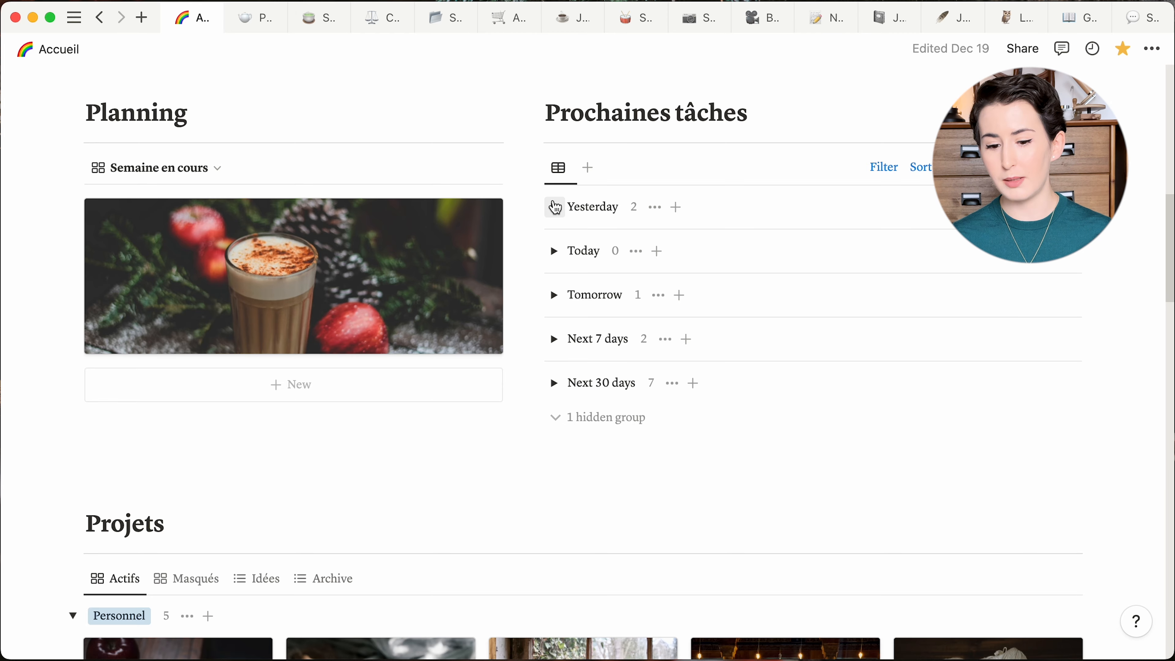
Step: Look through the Projets, Publications and Notes sections of the Accueil page
scroll(811, 181, "down", 6)
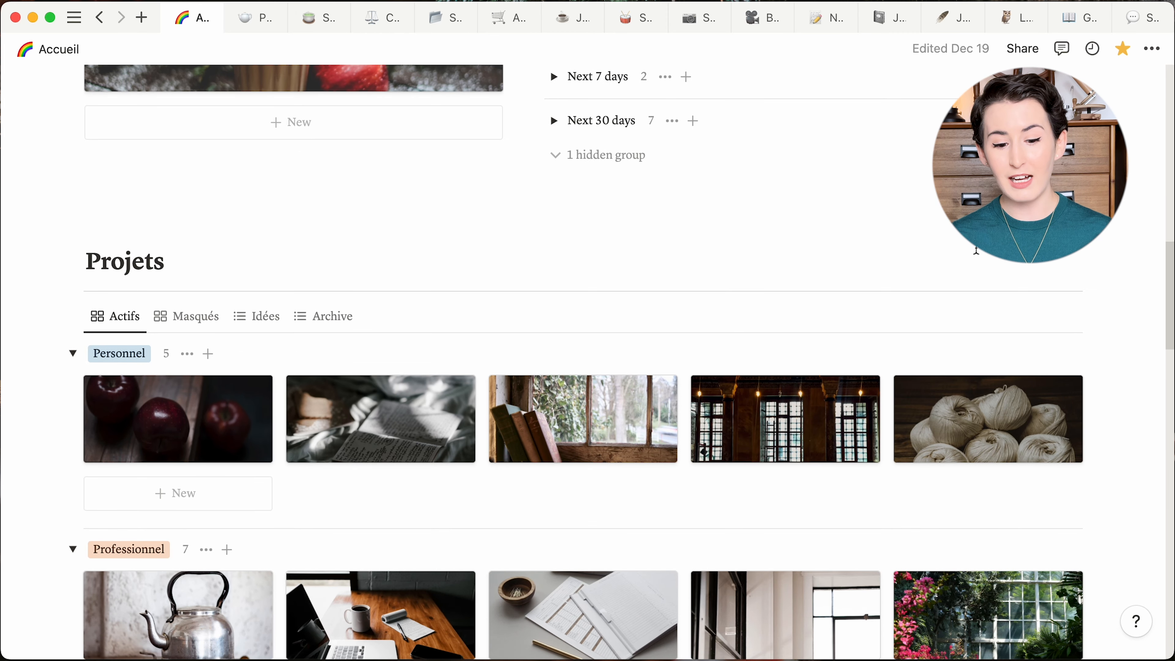
scroll(976, 251, "down", 5)
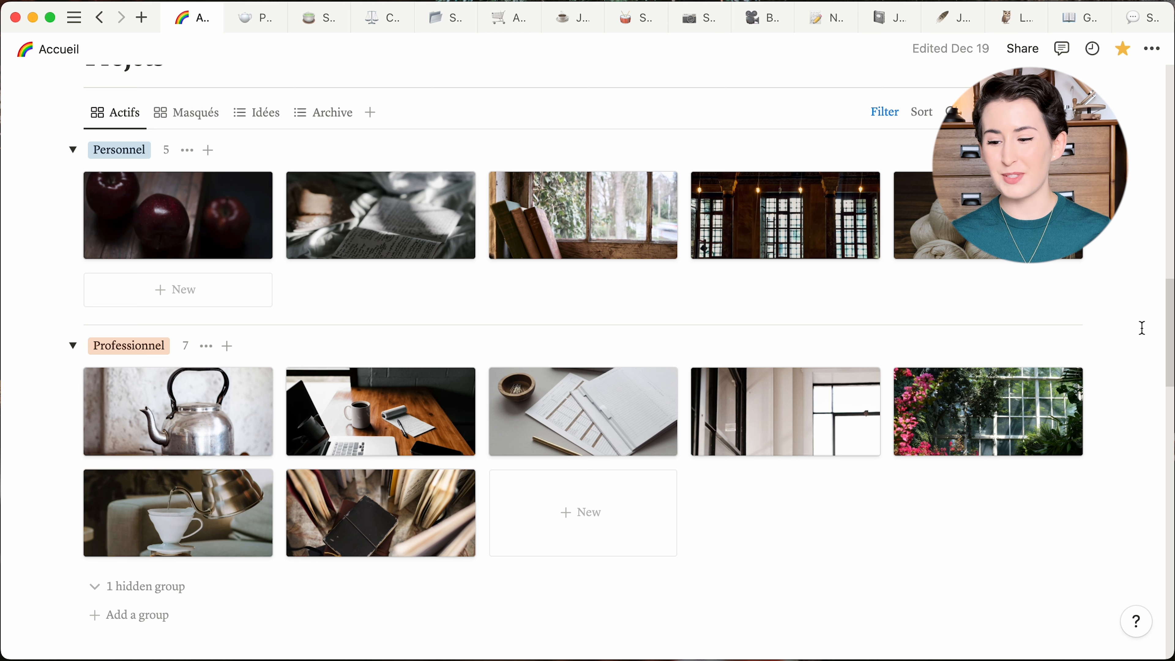
scroll(1142, 328, "up", 5)
scroll(831, 178, "up", 2)
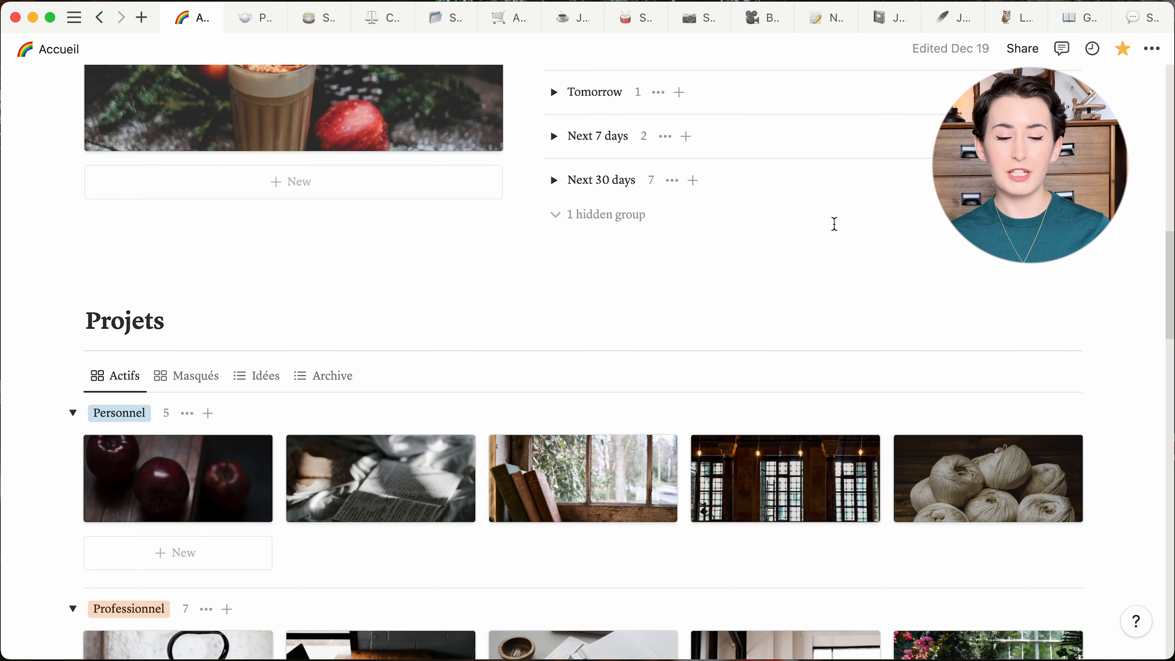
scroll(834, 224, "down", 15)
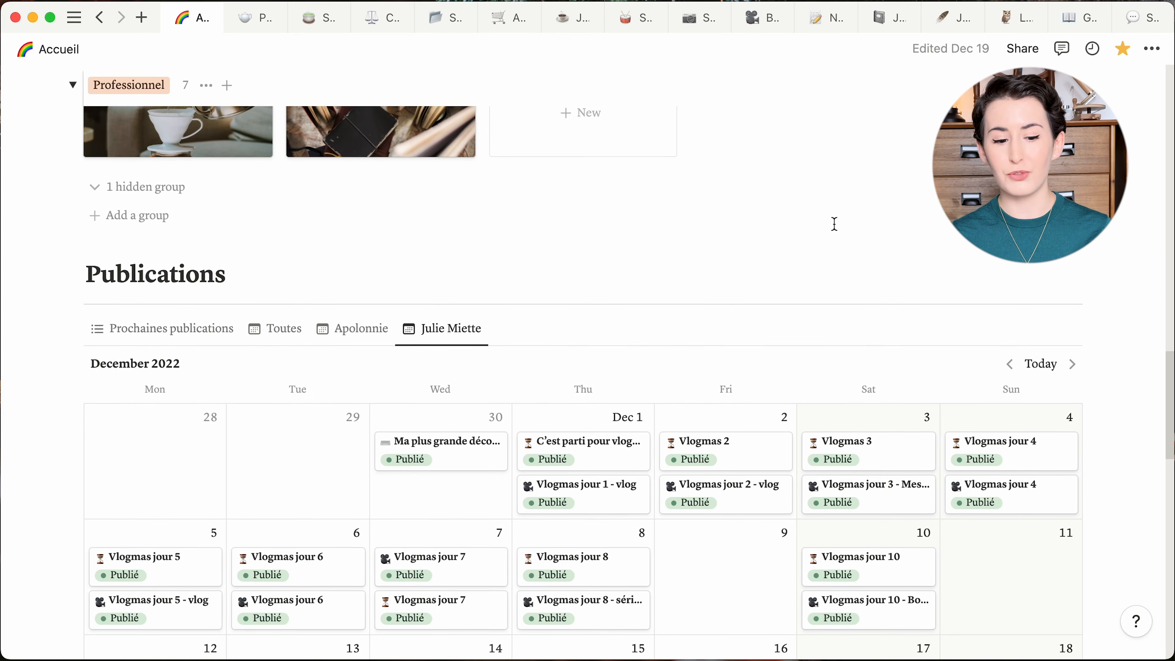
scroll(834, 224, "down", 15)
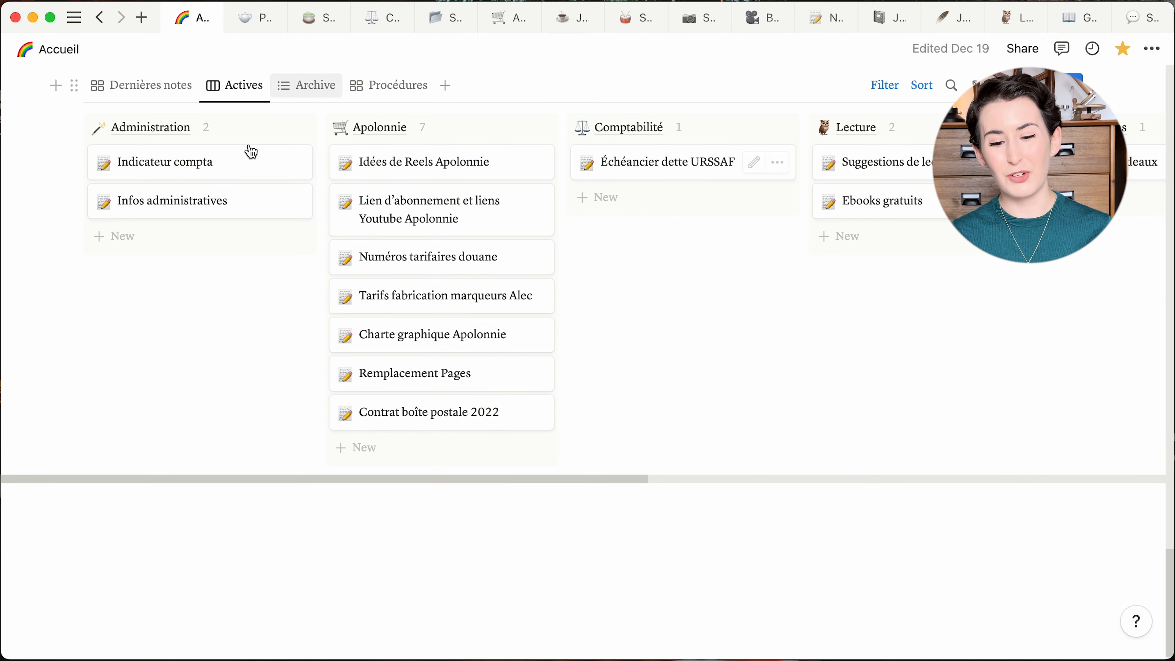
Step: Add a new project in the Professionnel group of Projets and review its Notes and Tâches sections
scroll(1151, 198, "up", 20)
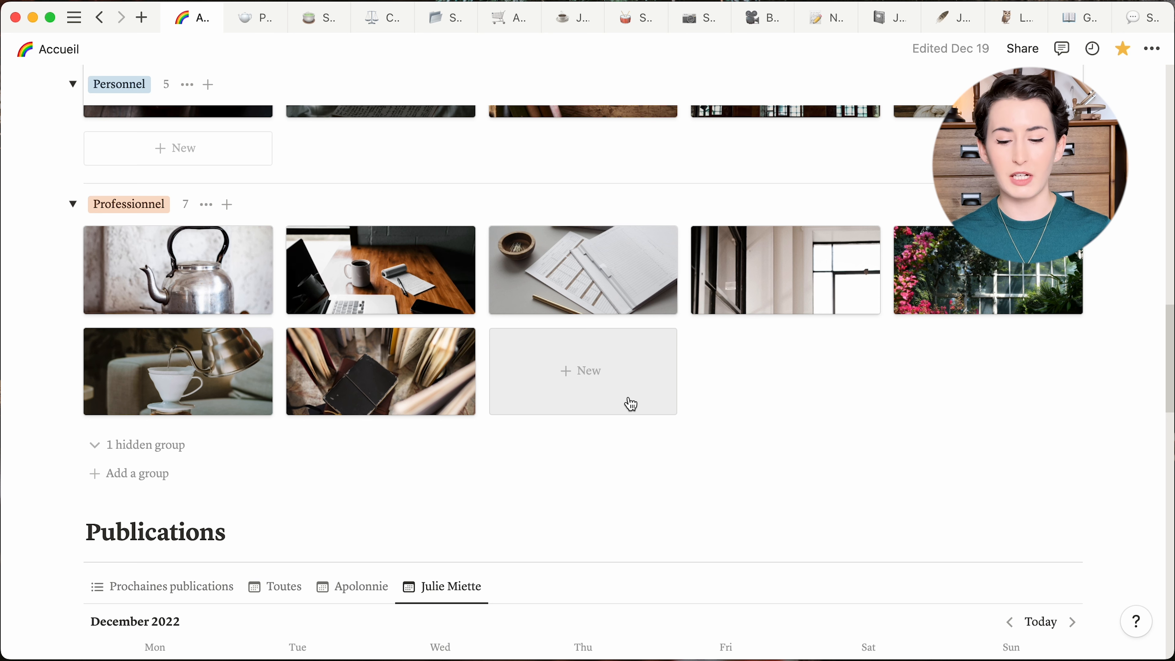
left_click(631, 404)
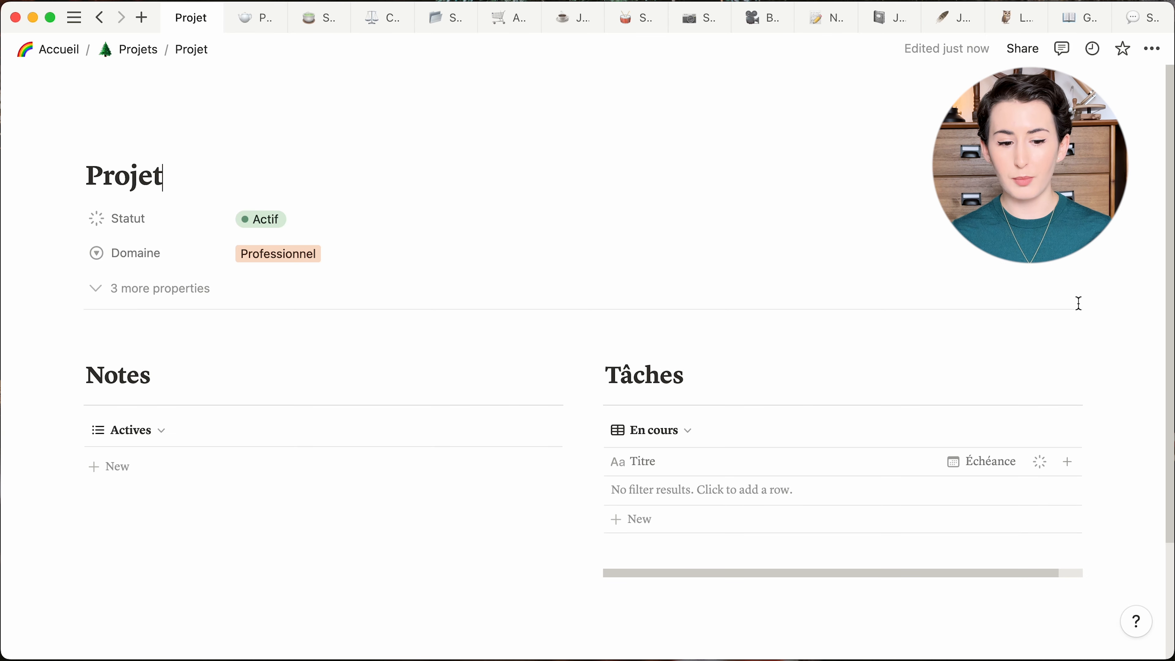
scroll(1057, 370, "down", 3)
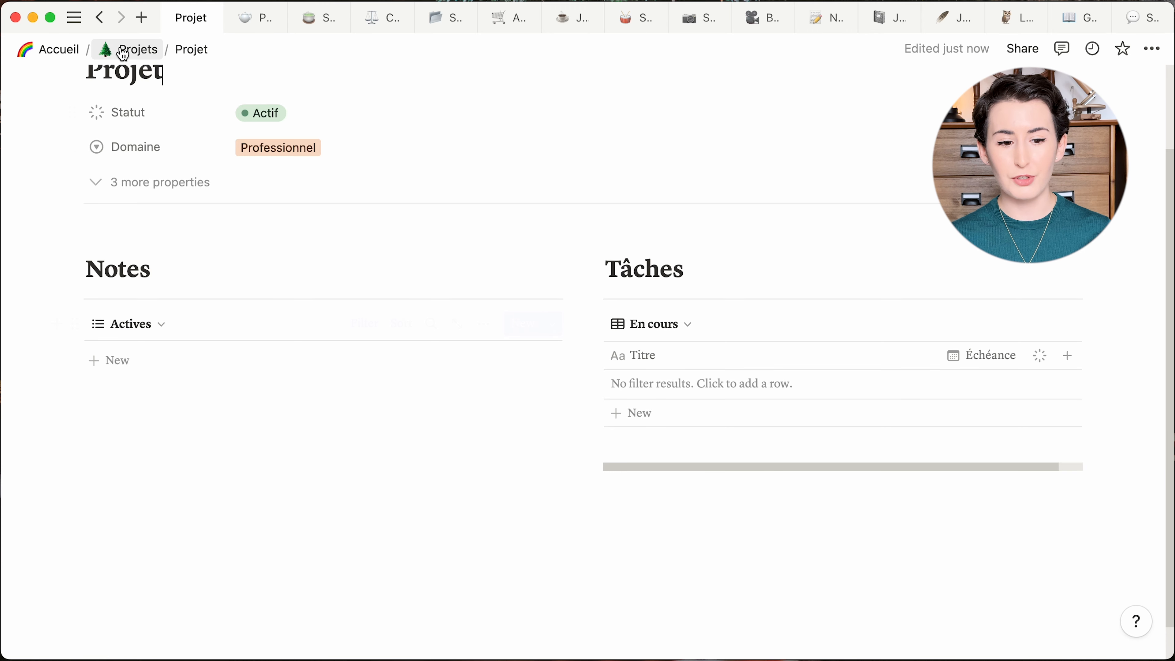
Step: Return to Accueil and delete the blank project card from the Professionnel group
left_click(99, 17)
scroll(365, 254, "down", 1)
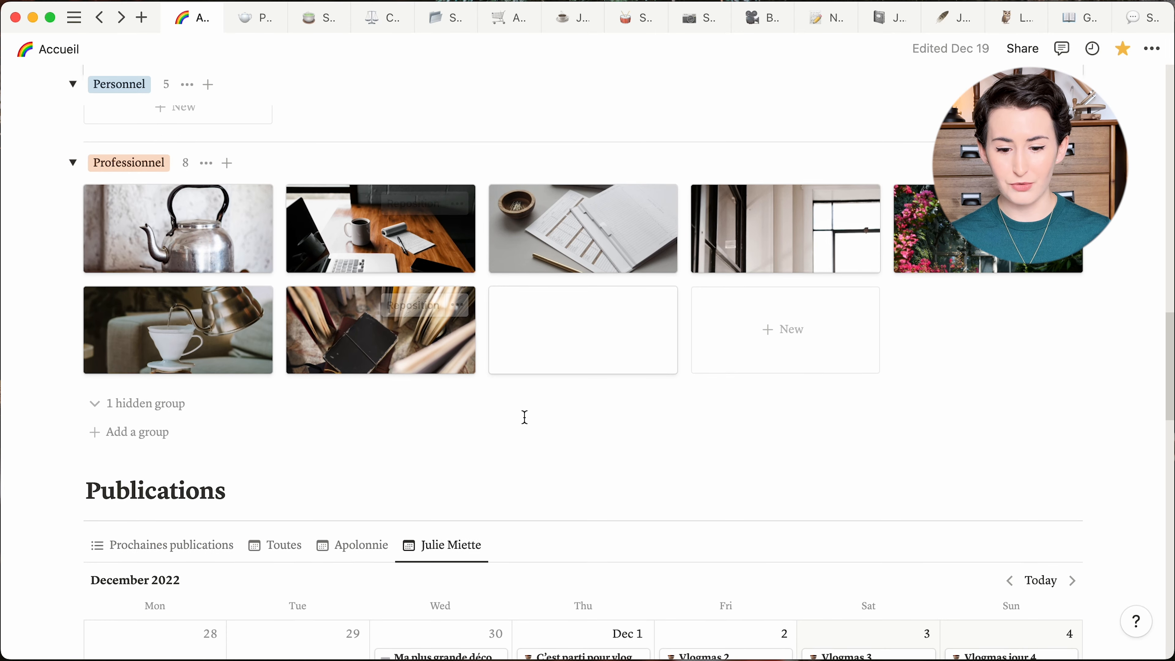
left_click_drag(523, 417, 570, 359)
key("BackSpace")
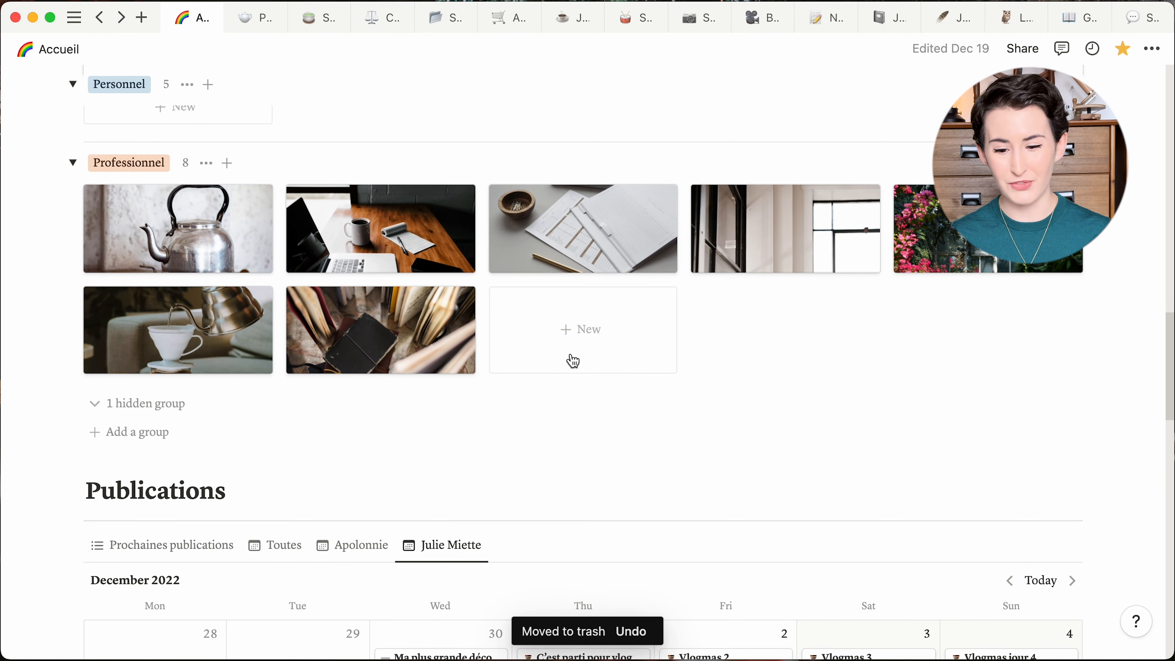
Step: Review the active project cards in the Personnel and Professionnel groups of Projets
scroll(570, 360, "up", 5)
scroll(571, 354, "down", 1)
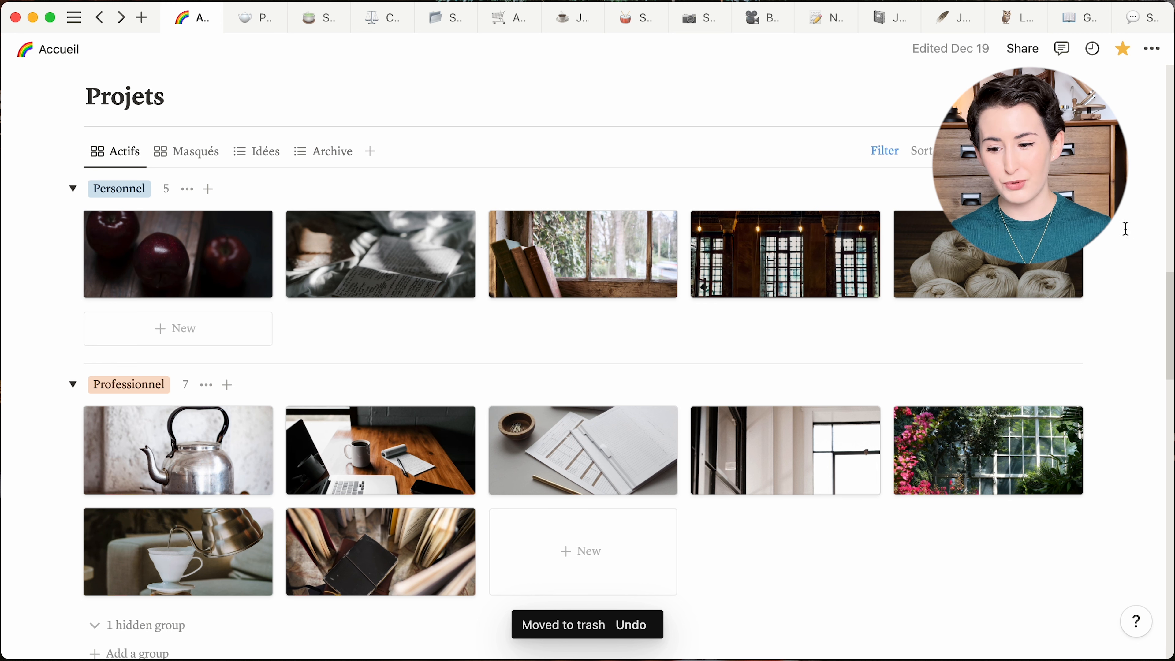
scroll(1124, 228, "down", 1)
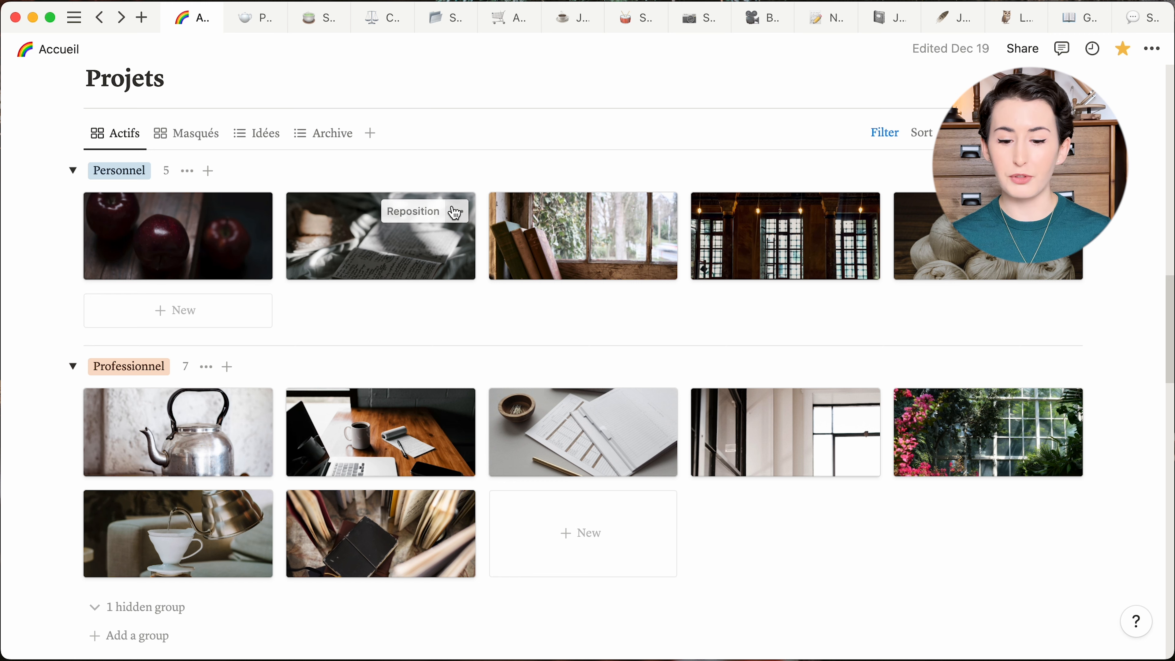
scroll(1154, 209, "down", 1)
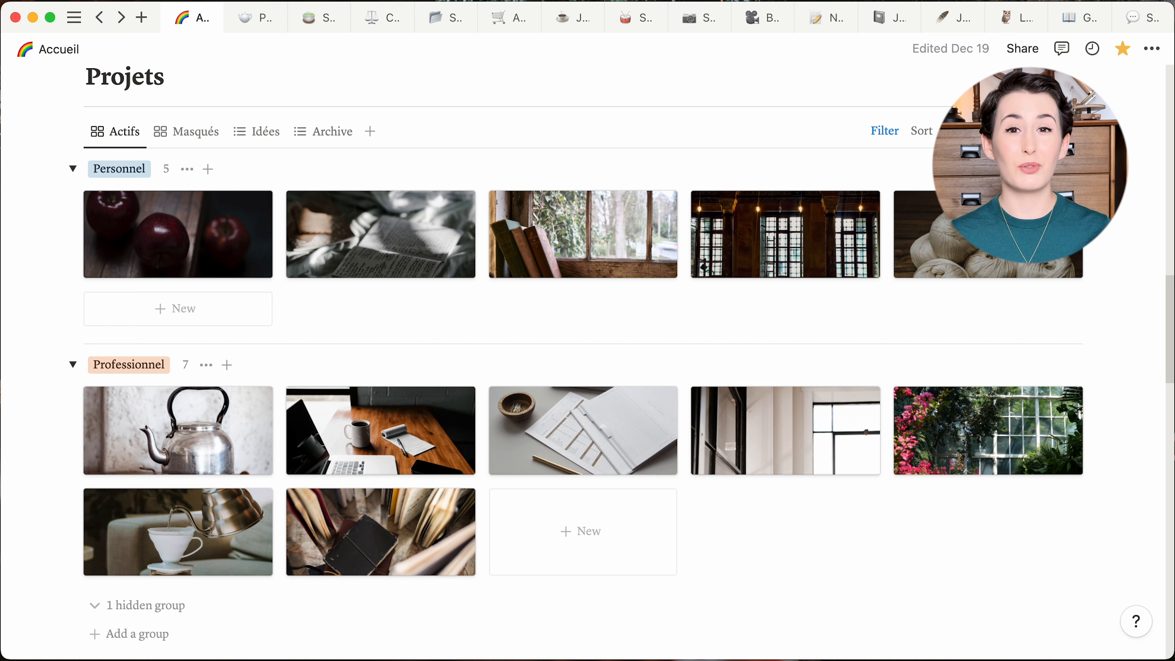
scroll(1119, 252, "down", 3)
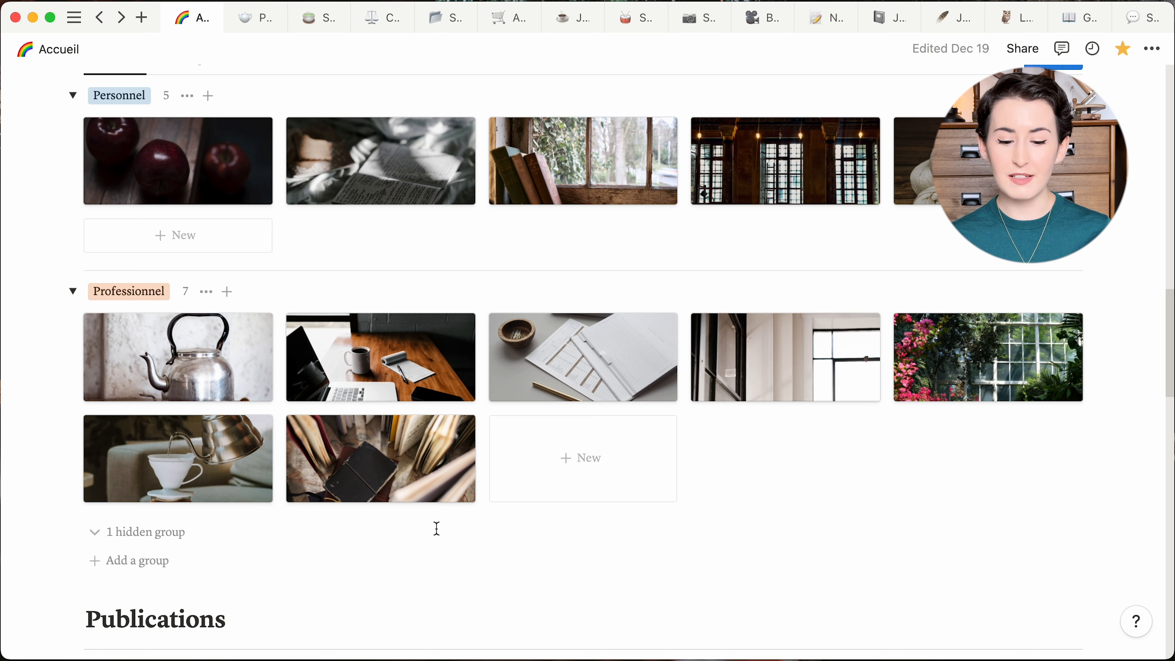
scroll(436, 528, "down", 1)
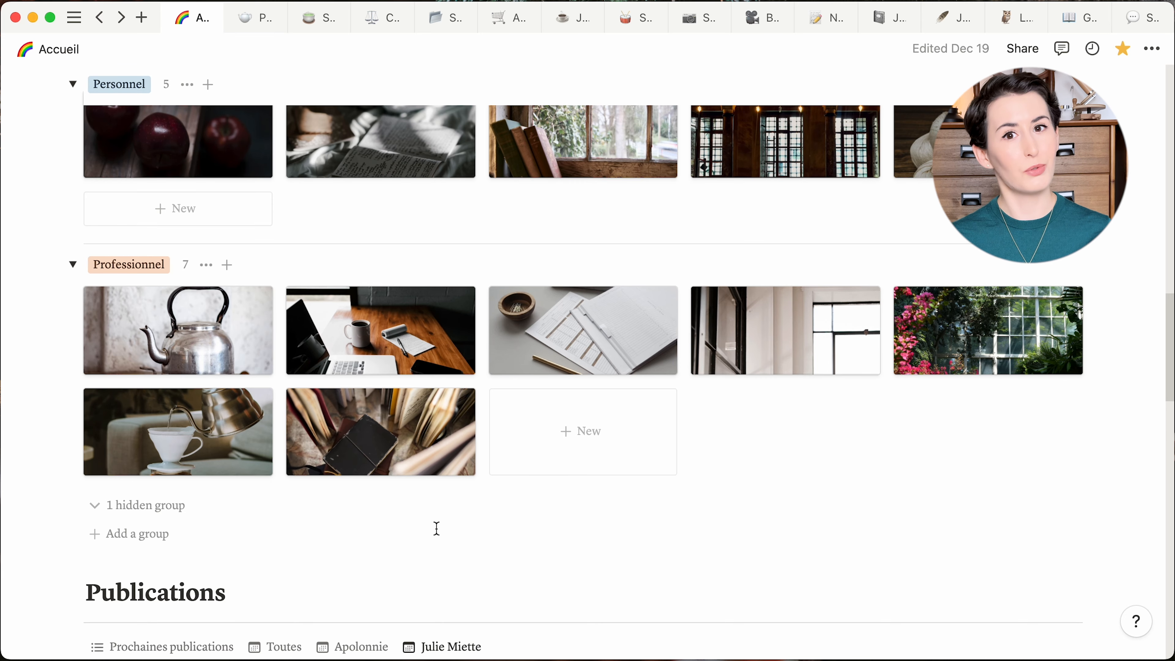
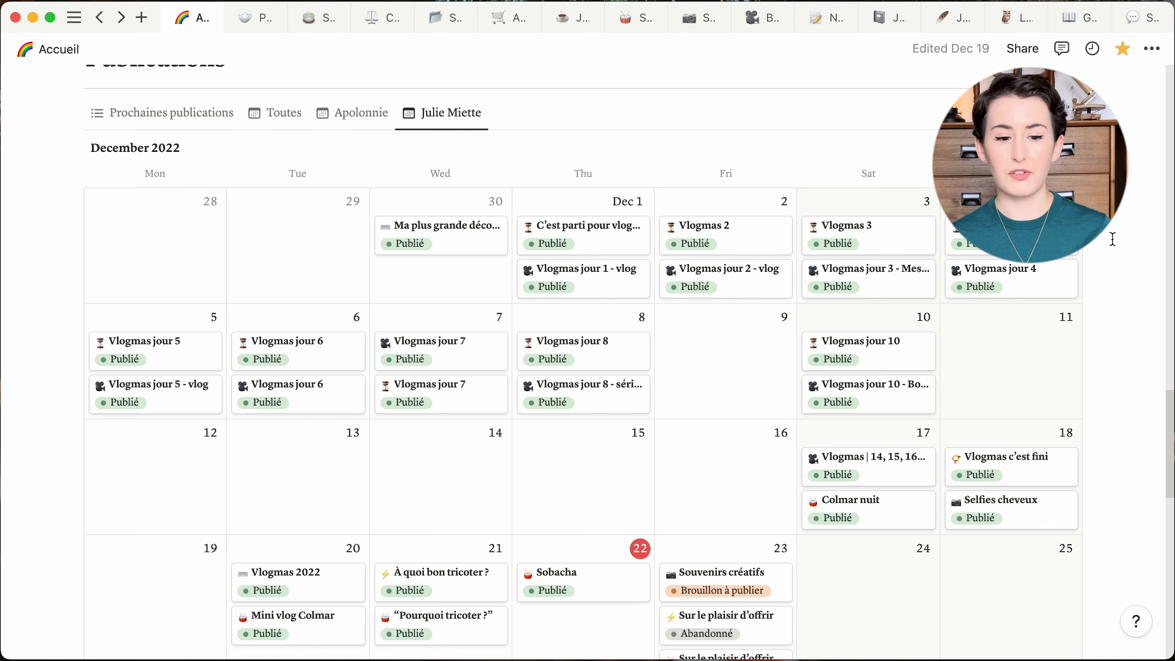
Step: Look over the Publications calendar and display the Prochaines publications list view
scroll(1113, 239, "down", 2)
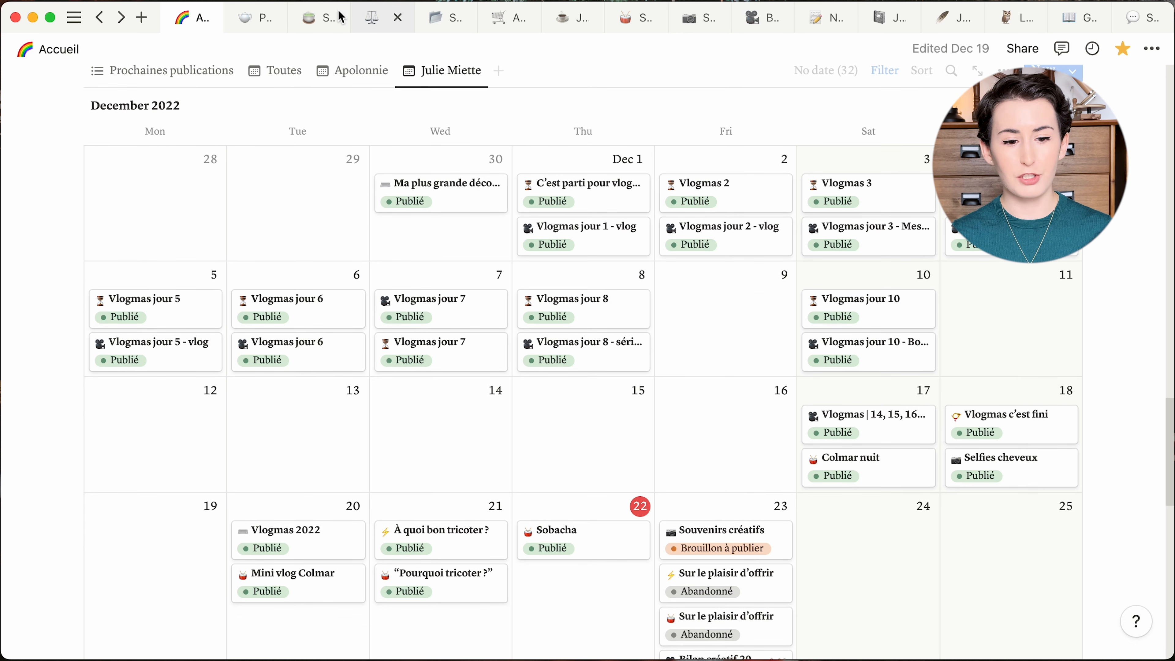
left_click(175, 70)
scroll(238, 266, "up", 3)
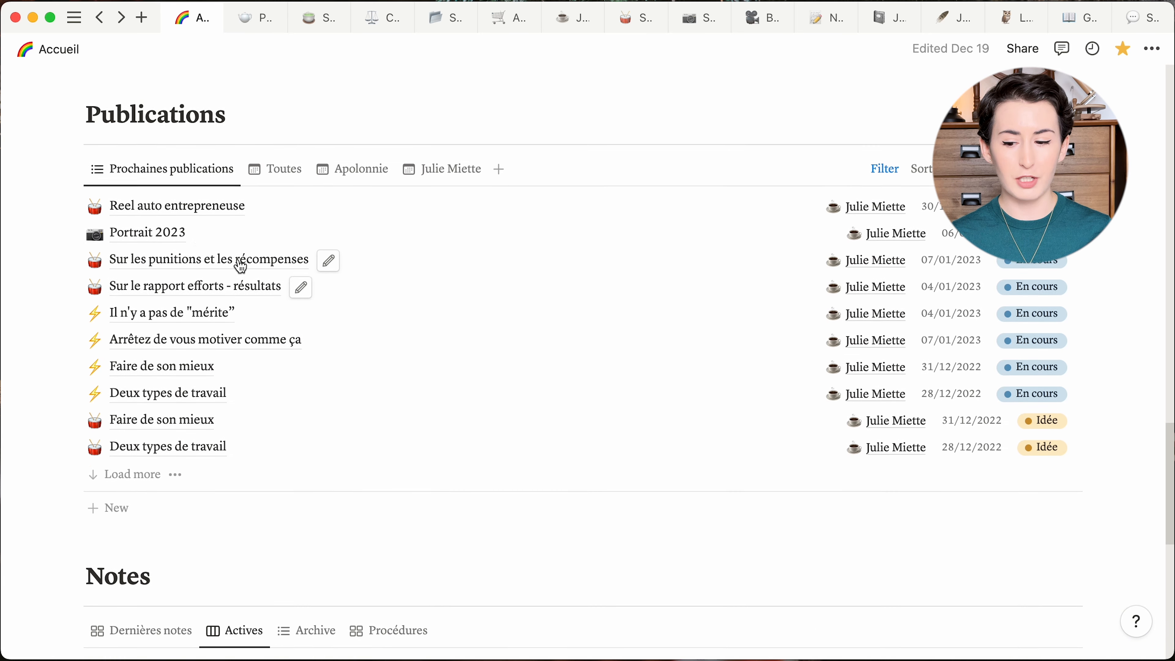
Step: Display the Toutes calendar view in Publications and look through its December 2022 entries
scroll(238, 266, "up", 2)
left_click(278, 204)
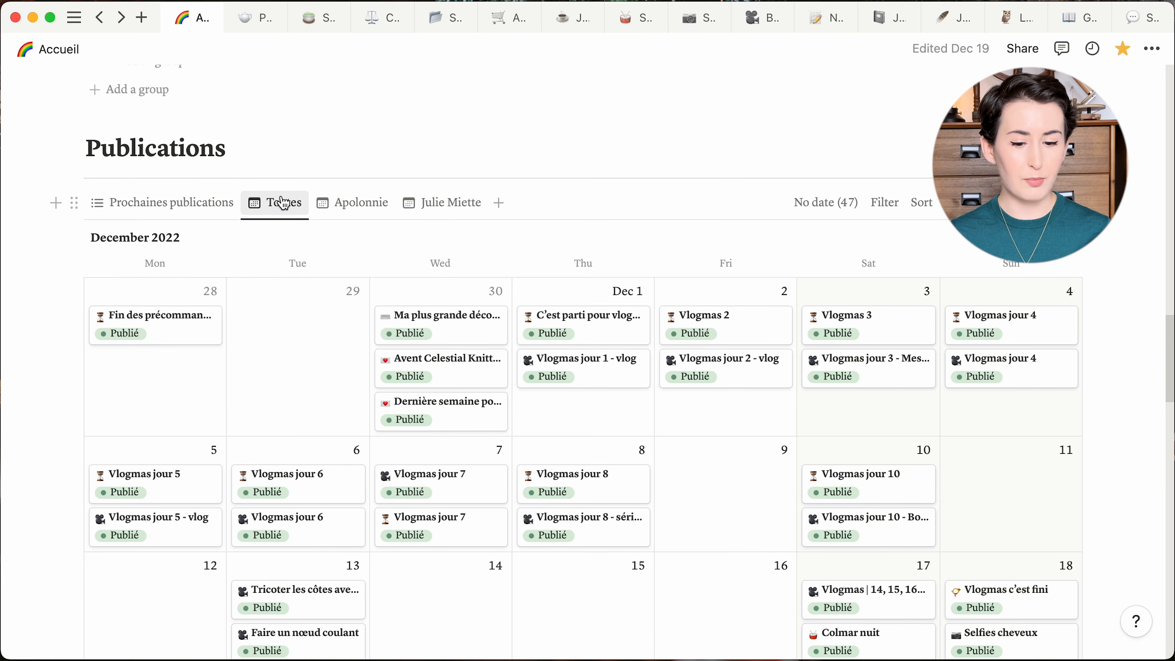
scroll(375, 202, "down", 5)
scroll(376, 199, "up", 3)
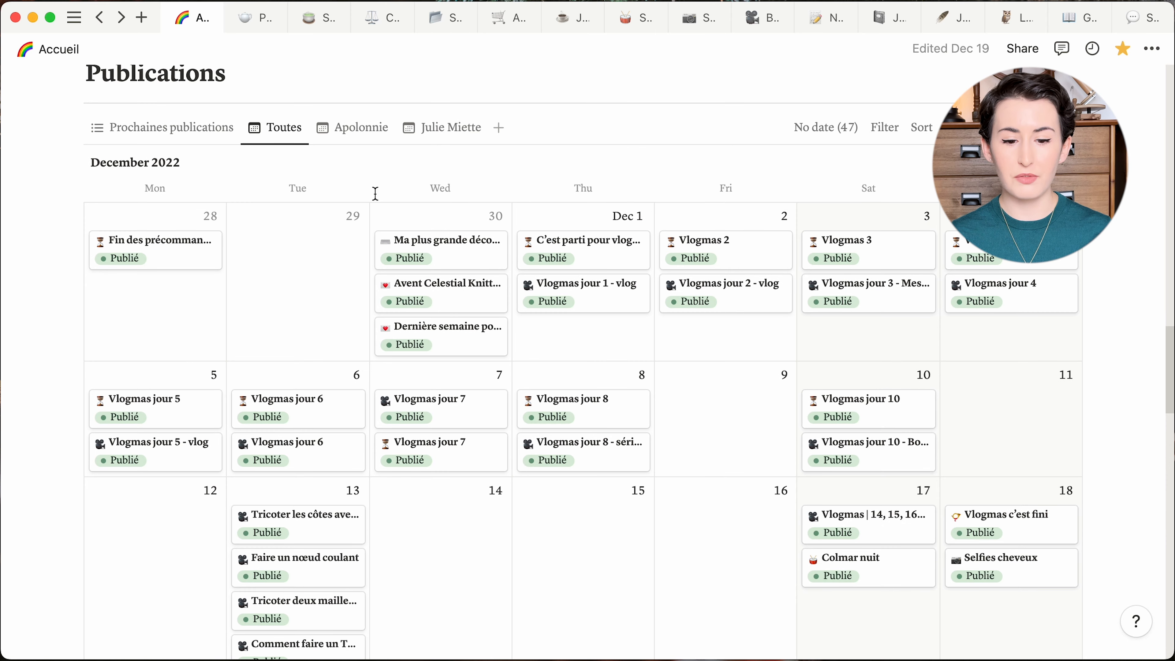
Step: Display the Apolonnie calendar view of Publications, then the neighbouring channel's calendar view, and look through its December 2022 entries
left_click(364, 141)
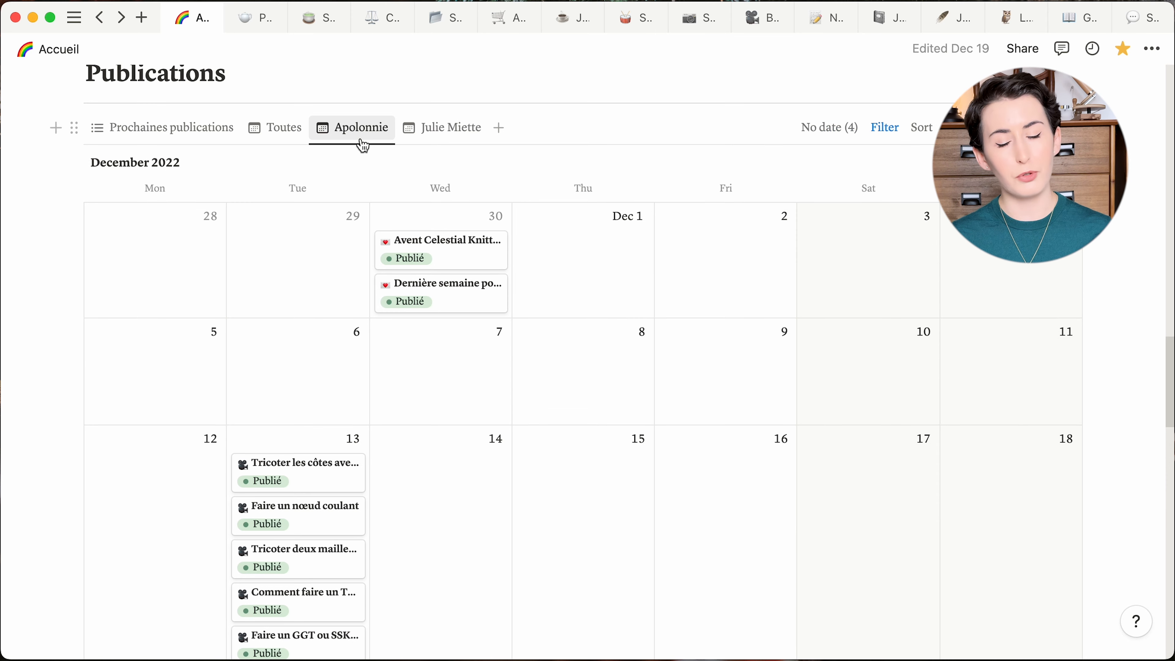
left_click(444, 134)
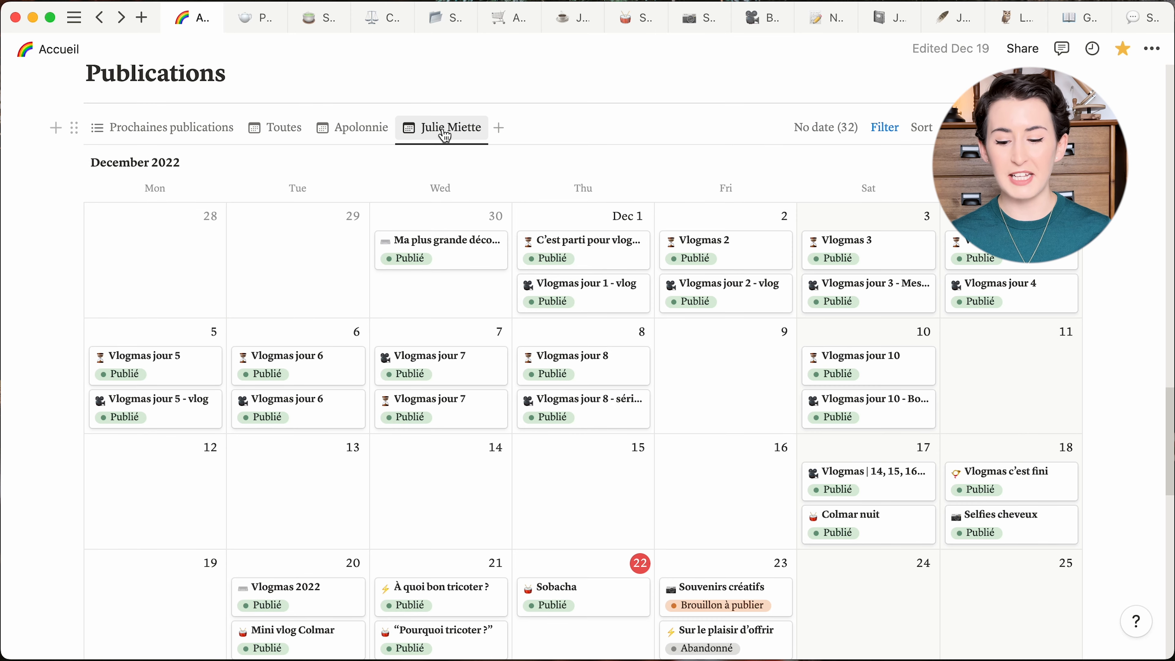
scroll(1151, 303, "down", 15)
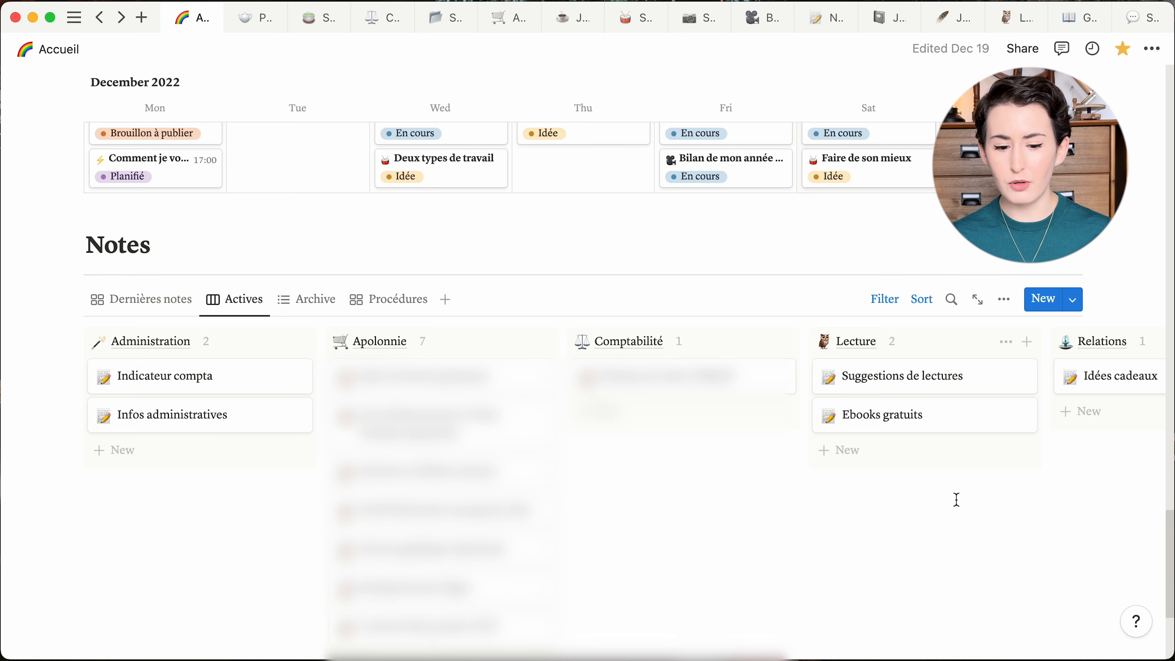
Step: Open the Idées de Reels Apolonnie note from the active notes, close it, and check the template options for new notes
left_click(525, 370)
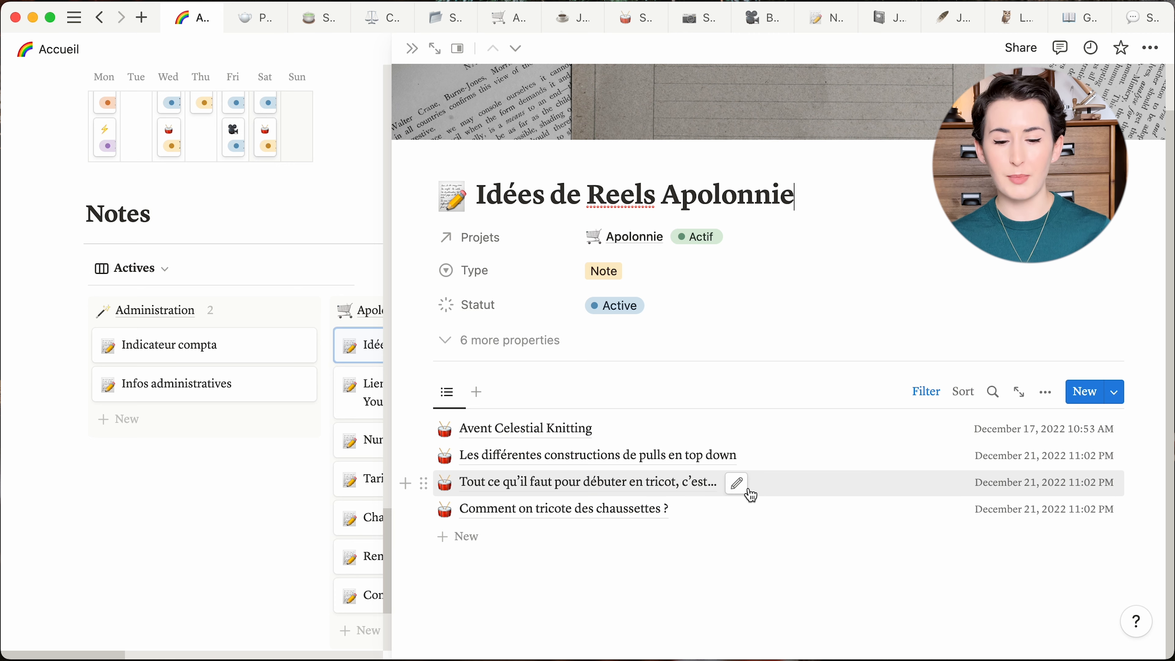
left_click(412, 48)
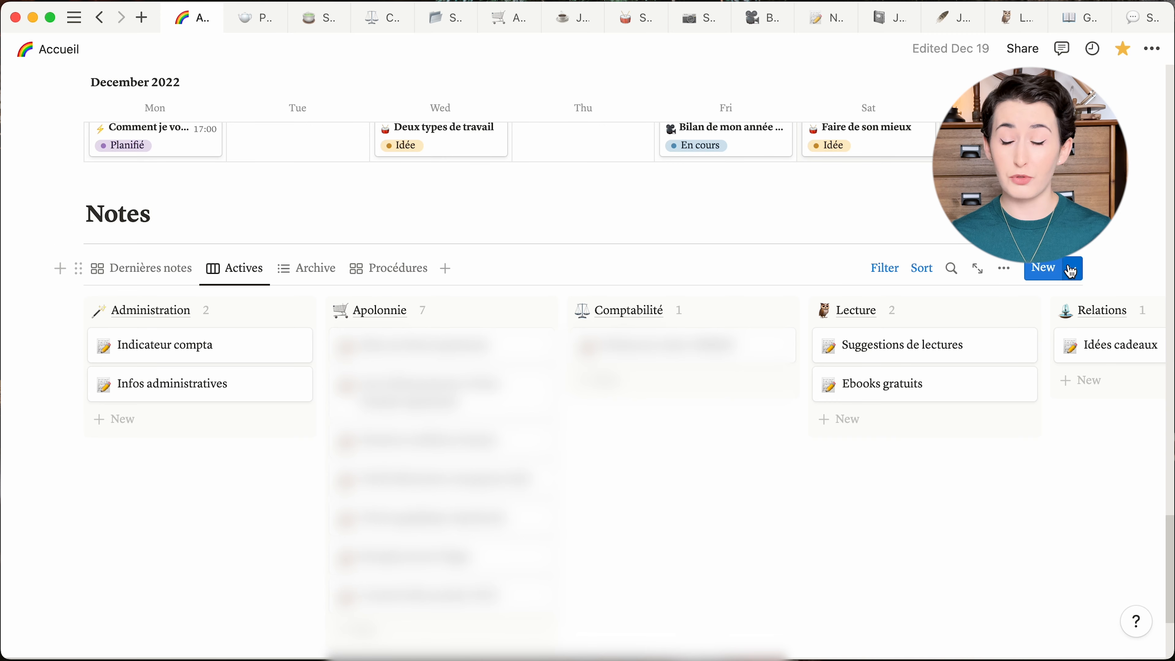
left_click(1071, 271)
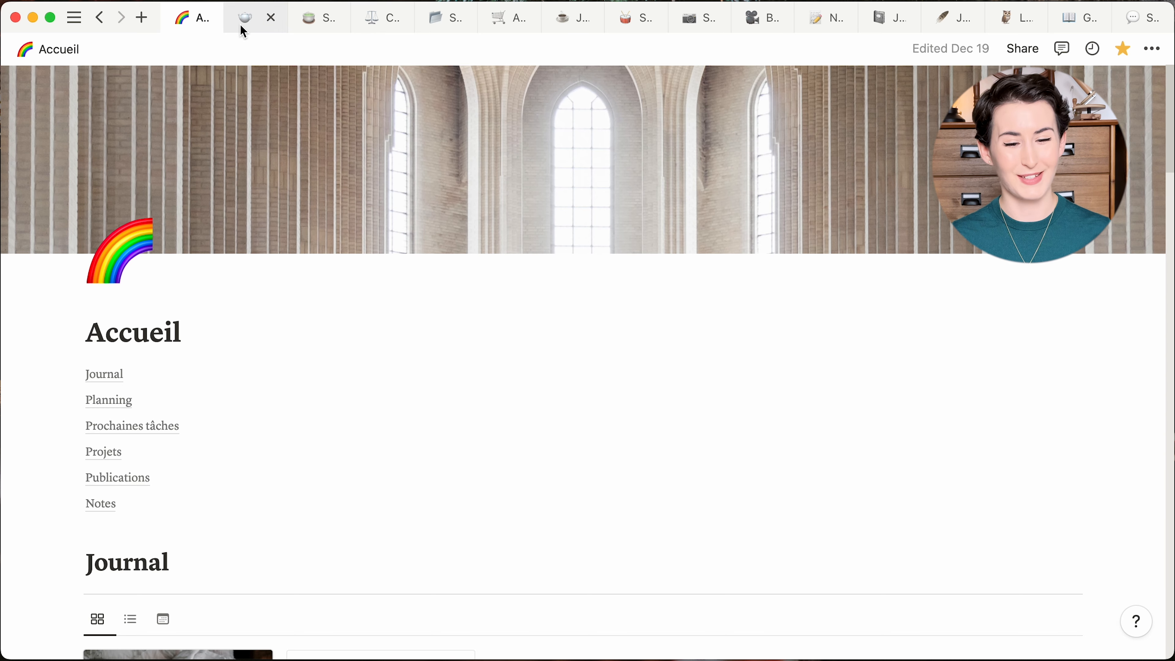
Step: Glance over the Journal and Planning sections of Accueil, then review Plannings and Tâches hebdomadaires on the Planification page
scroll(323, 280, "down", 10)
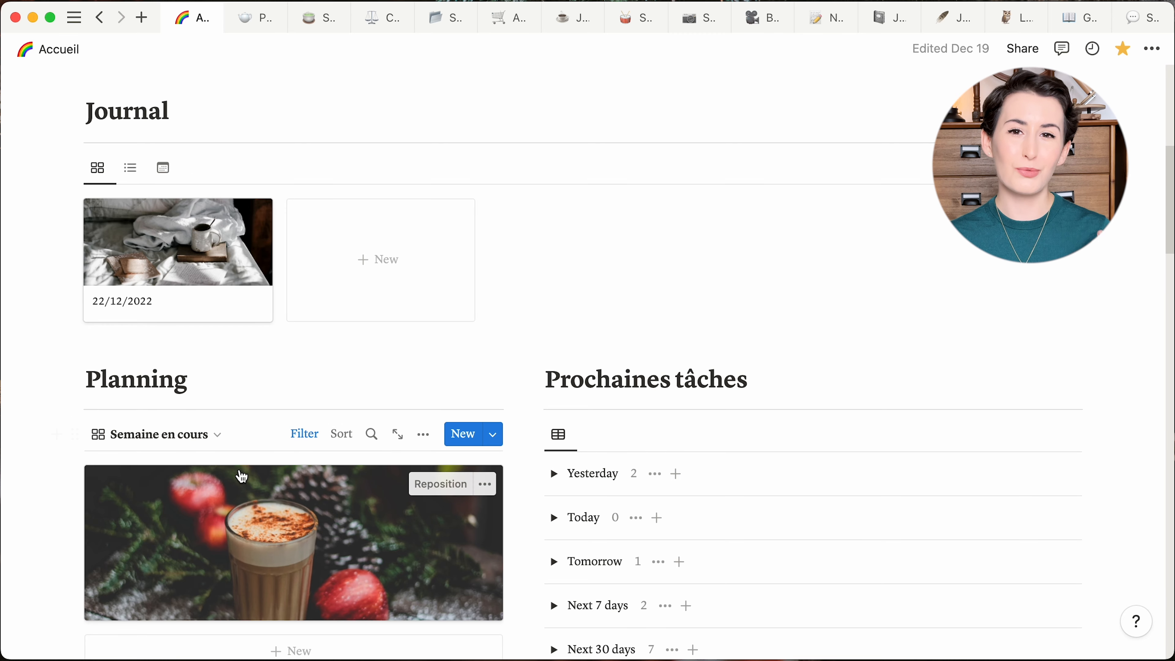
scroll(355, 396, "down", 2)
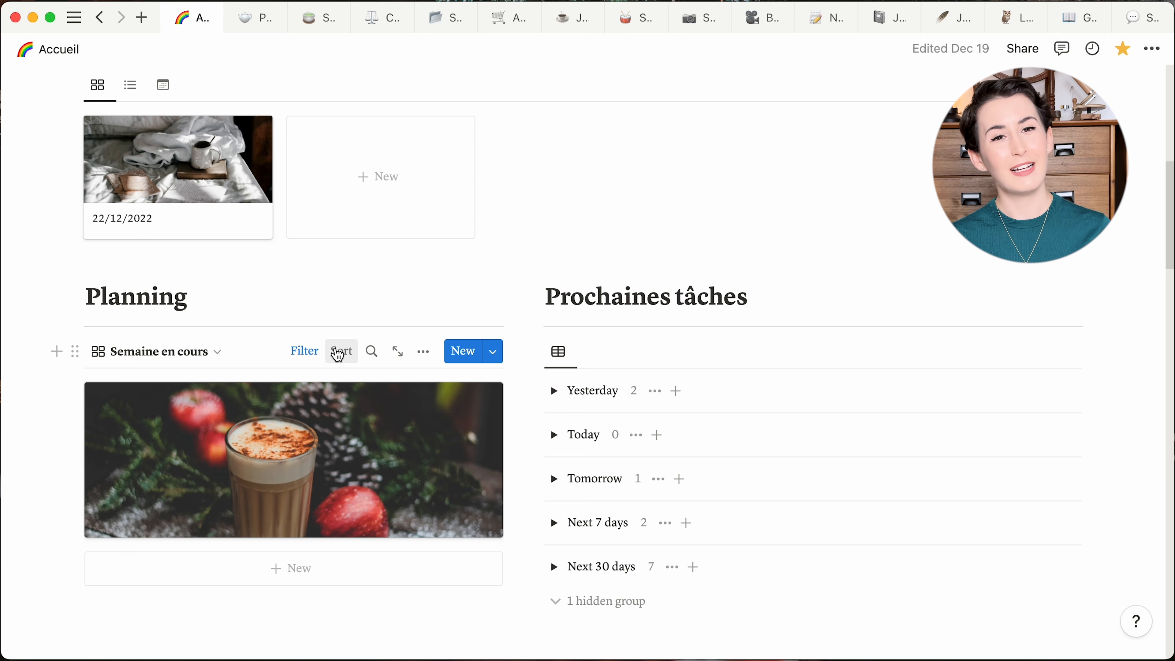
left_click(245, 21)
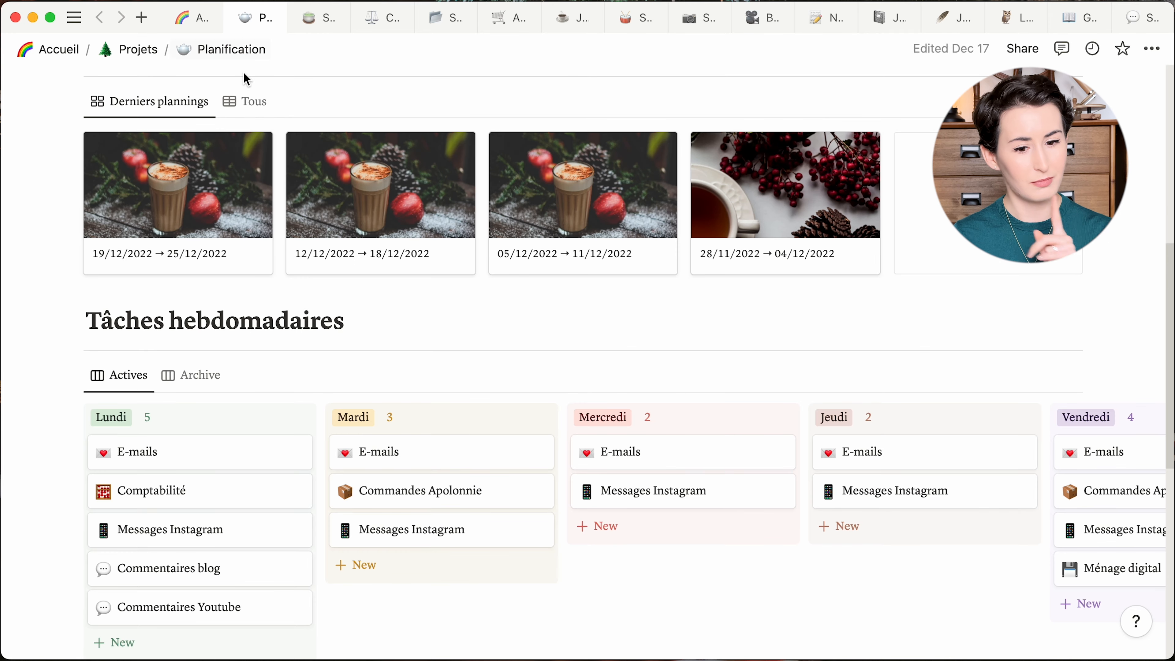
scroll(247, 121, "up", 6)
scroll(596, 228, "down", 1)
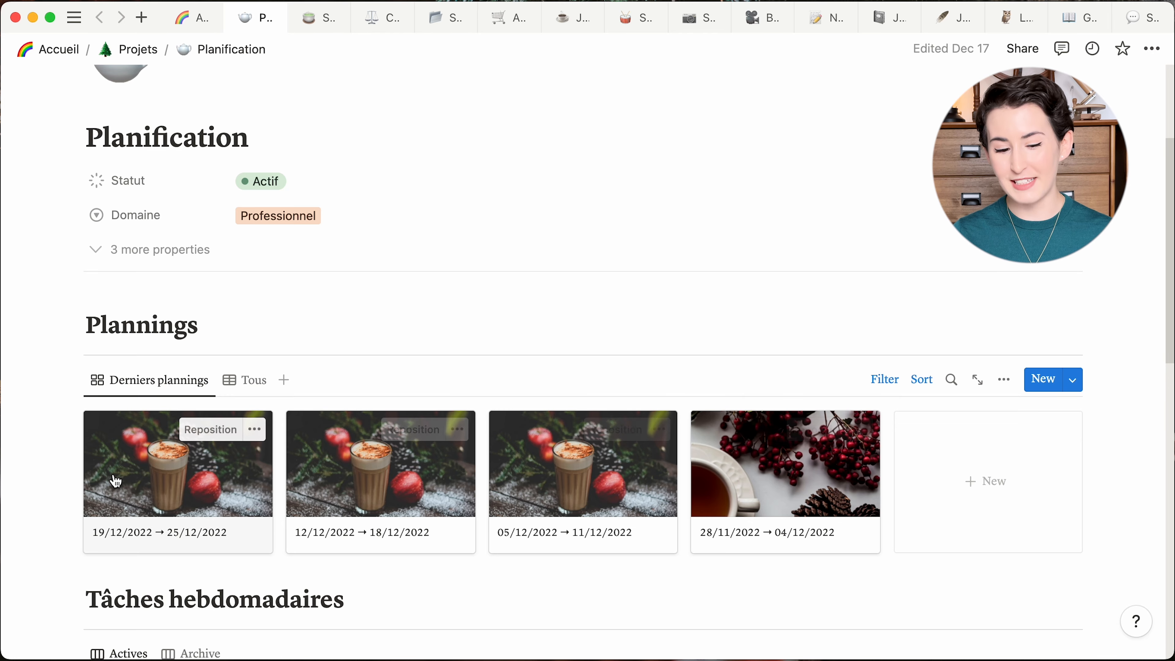
scroll(113, 479, "down", 5)
scroll(583, 494, "down", 3)
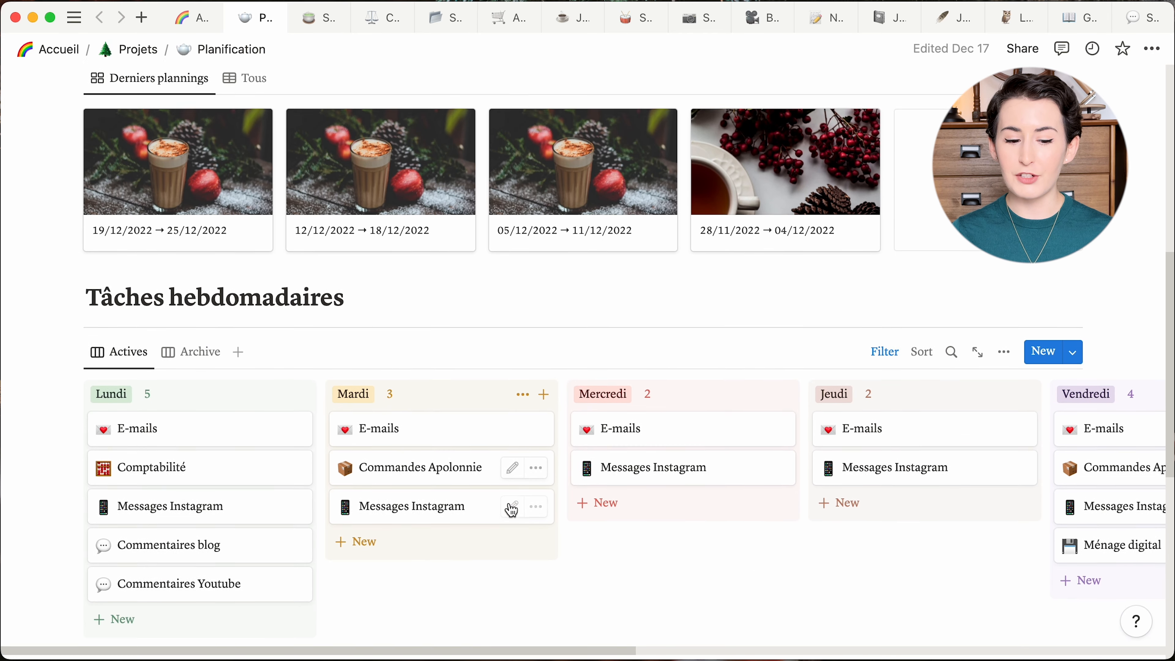
scroll(630, 585, "down", 5)
Step: Show the templates available for new weekly plannings in the Plannings section of Planification
scroll(630, 585, "up", 12)
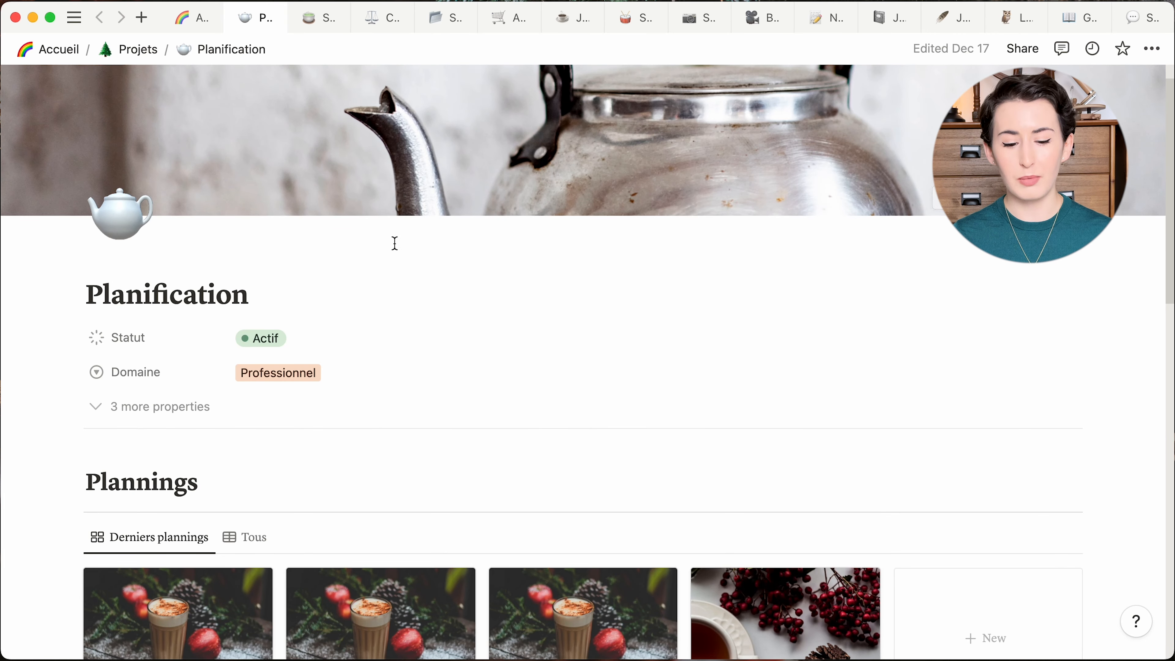
scroll(393, 244, "down", 2)
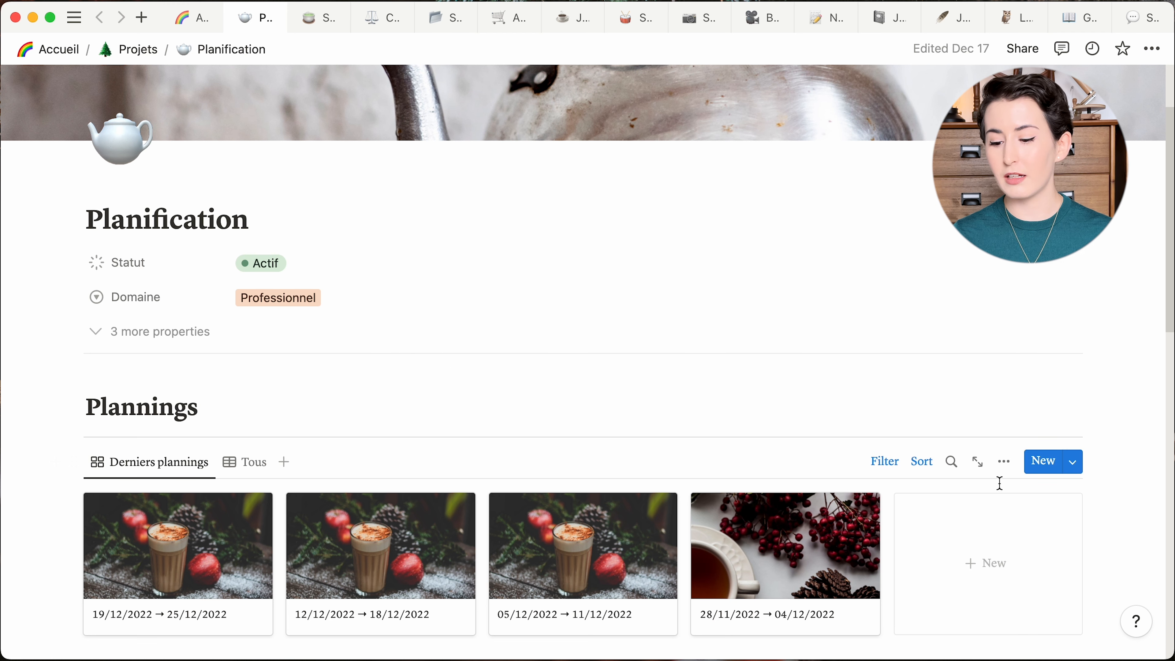
left_click(1071, 466)
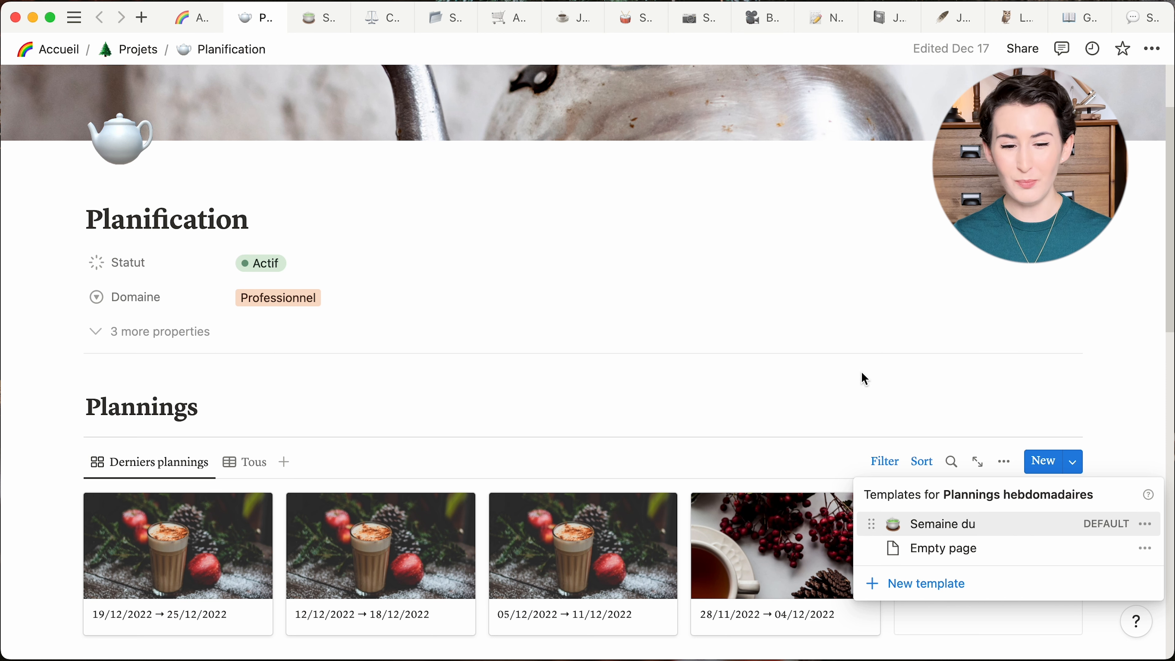
Step: Open the Semaine du 19 décembre page and display the Exécutées view under Planning des tâches
left_click(317, 27)
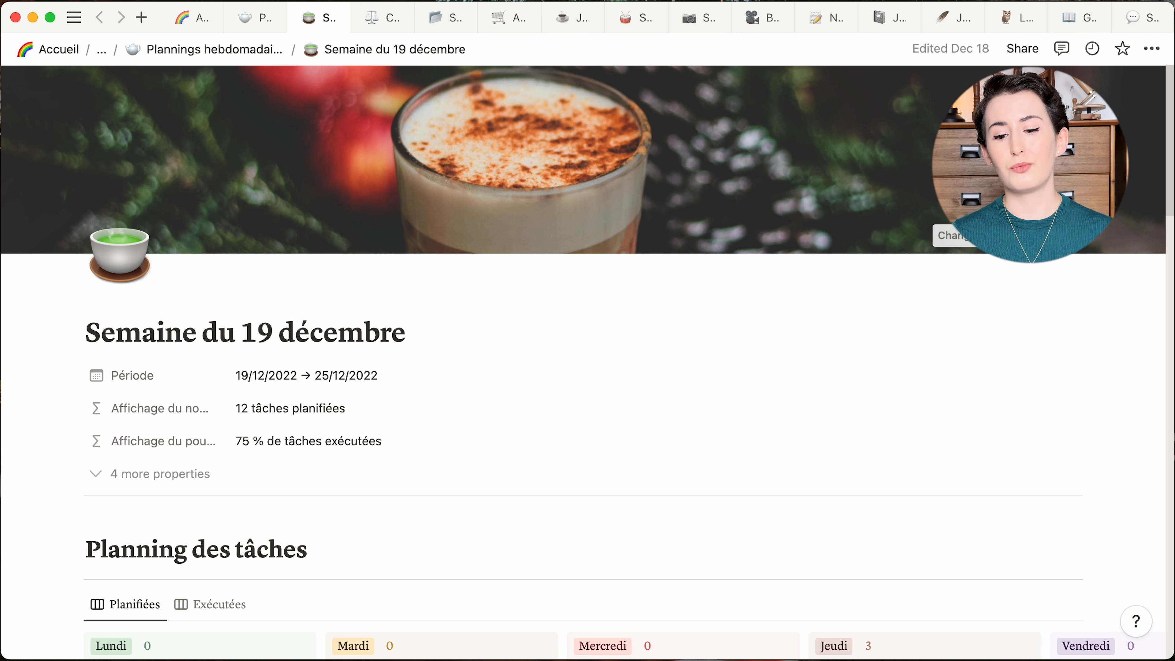
scroll(1084, 320, "down", 3)
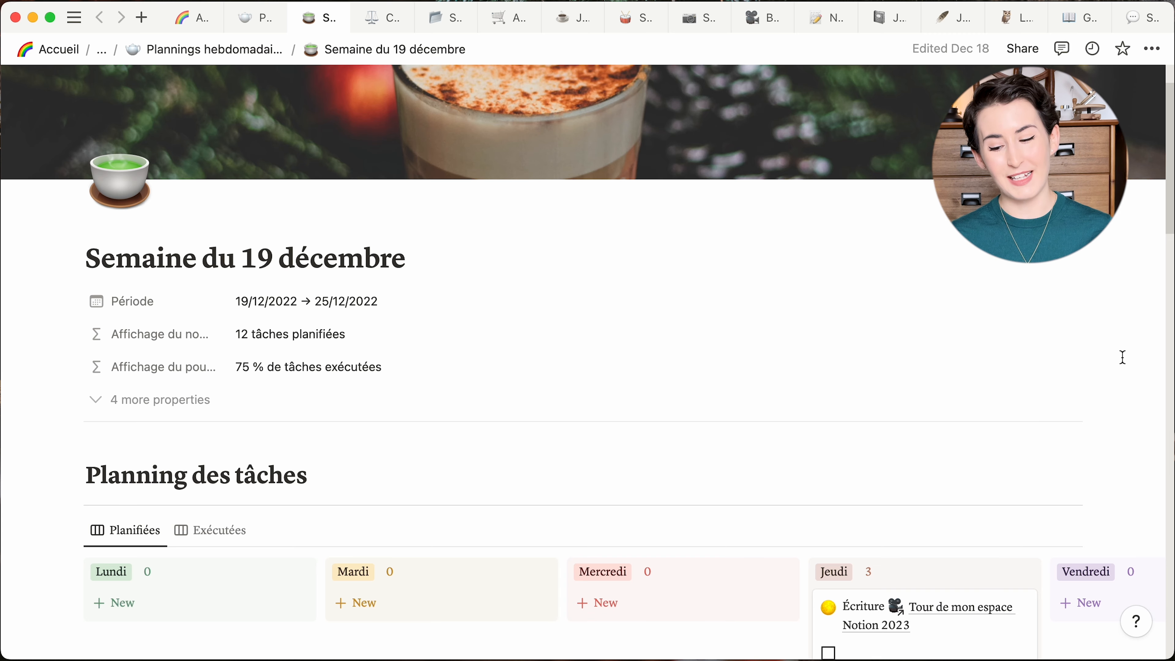
scroll(1122, 356, "down", 5)
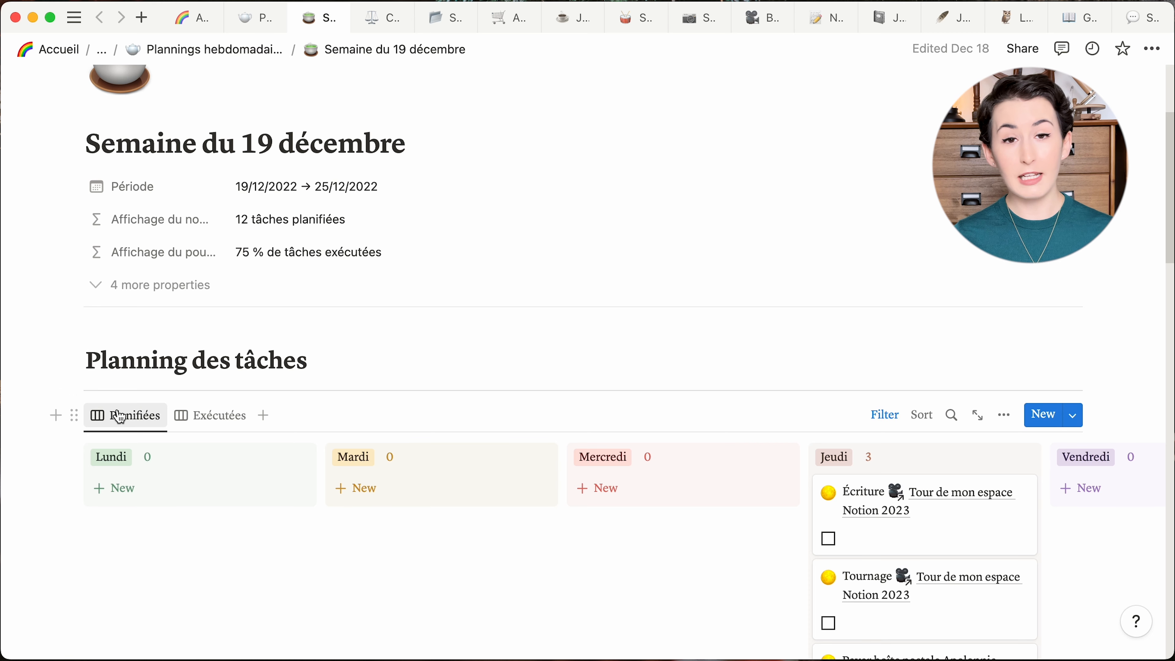
left_click(209, 418)
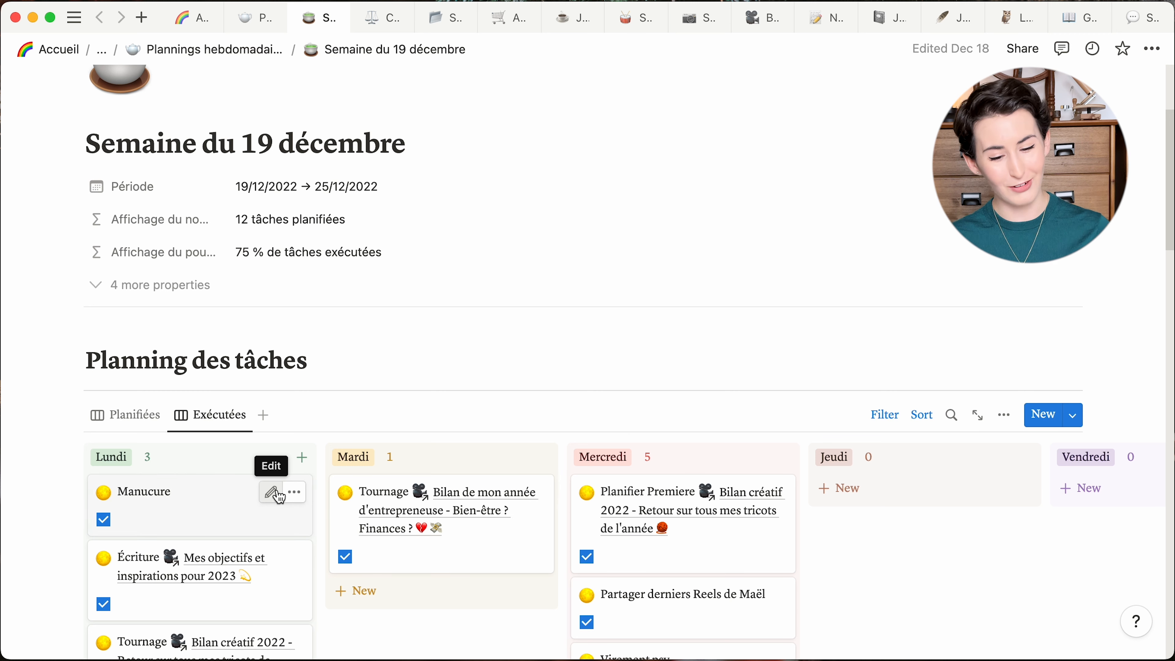
scroll(491, 438, "down", 1)
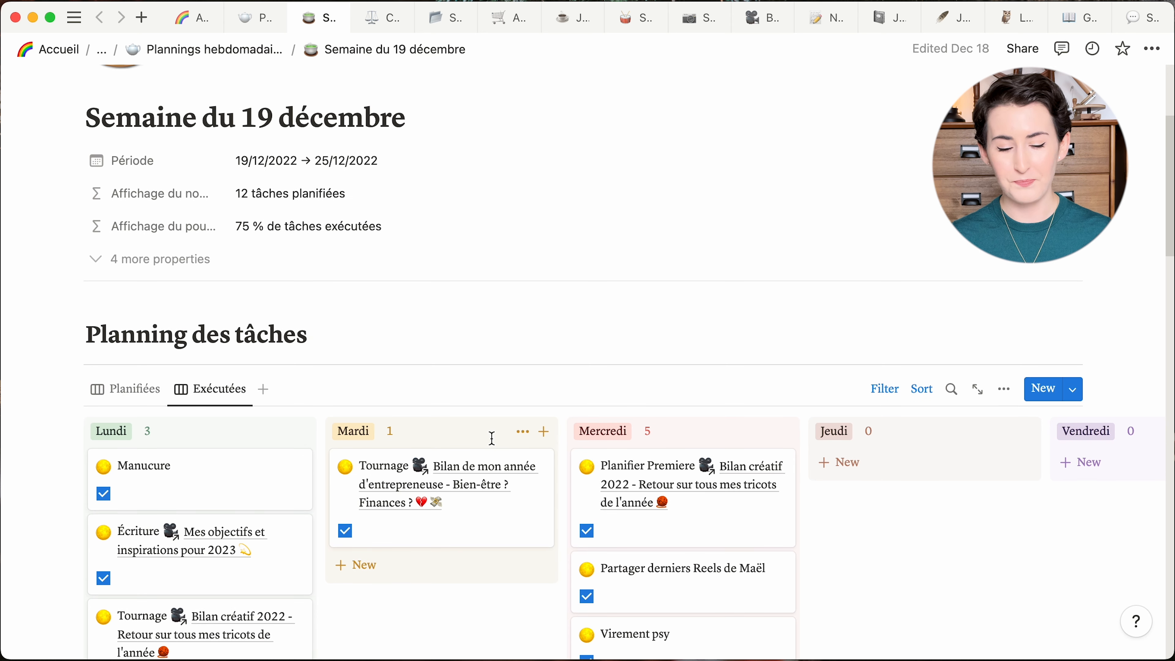
Step: Display the Planifiées view and check off Thursday's Écriture and Tournage tasks for Tour de mon espace Notion 2023
left_click(133, 394)
scroll(671, 347, "down", 3)
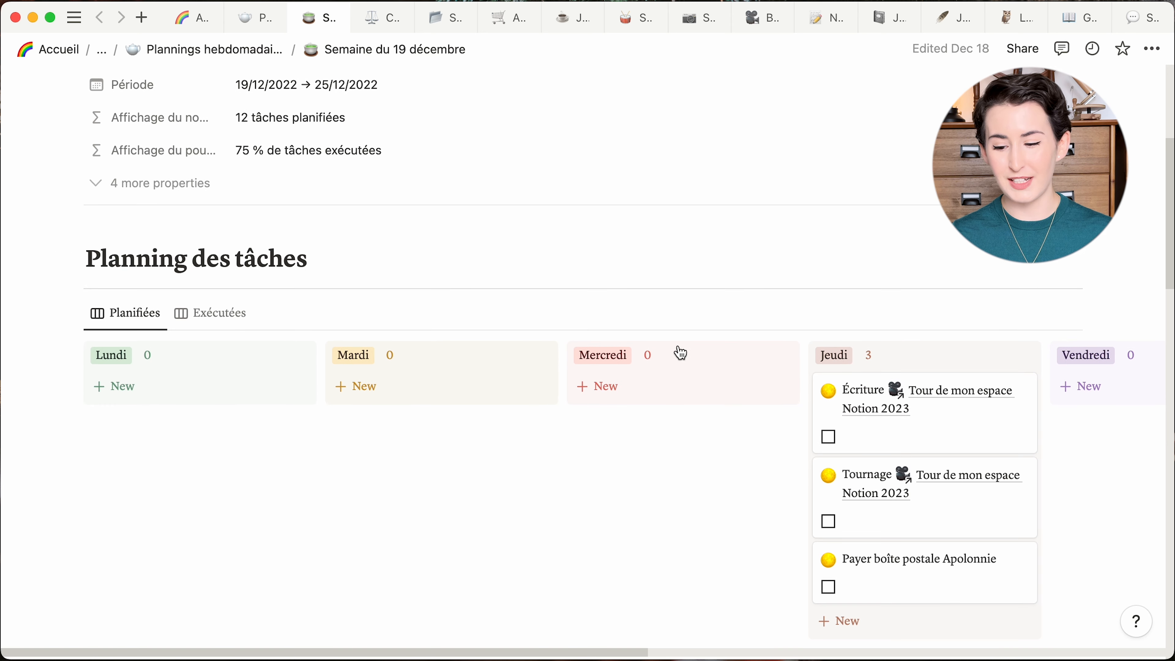
scroll(1094, 481, "down", 1)
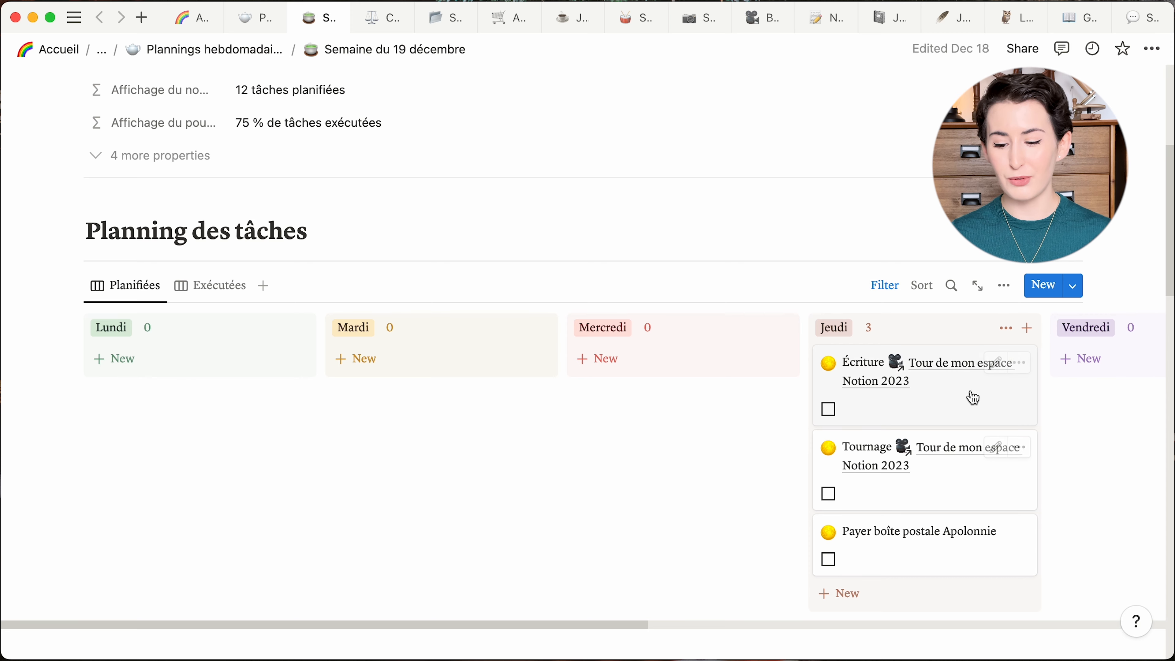
left_click(827, 409)
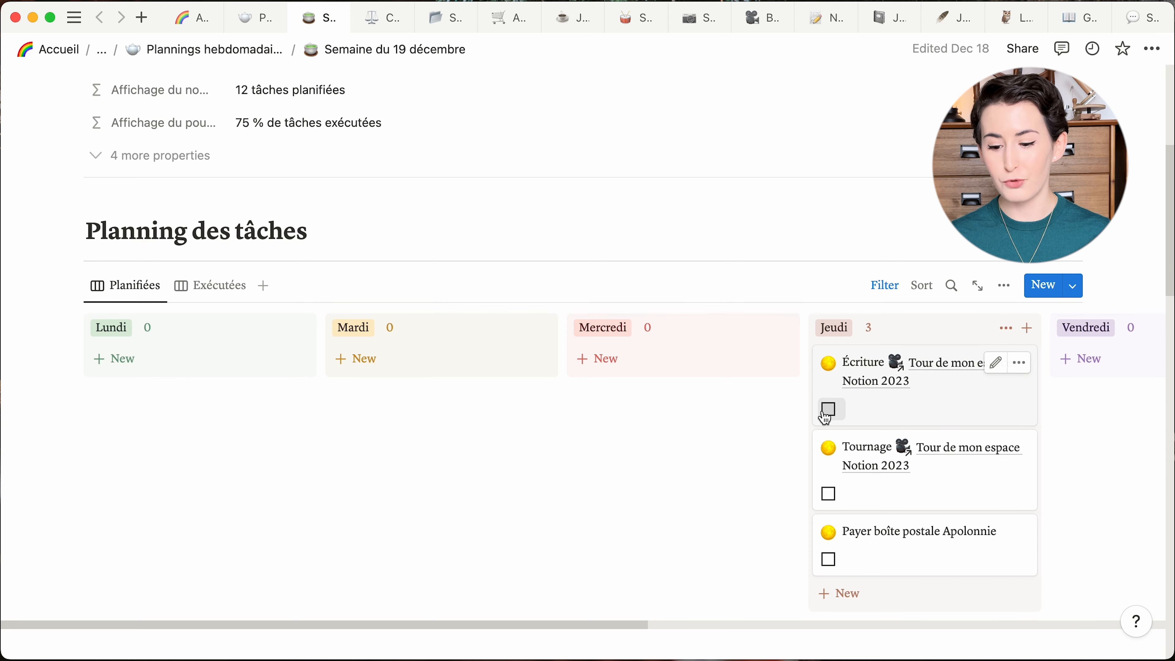
left_click(827, 411)
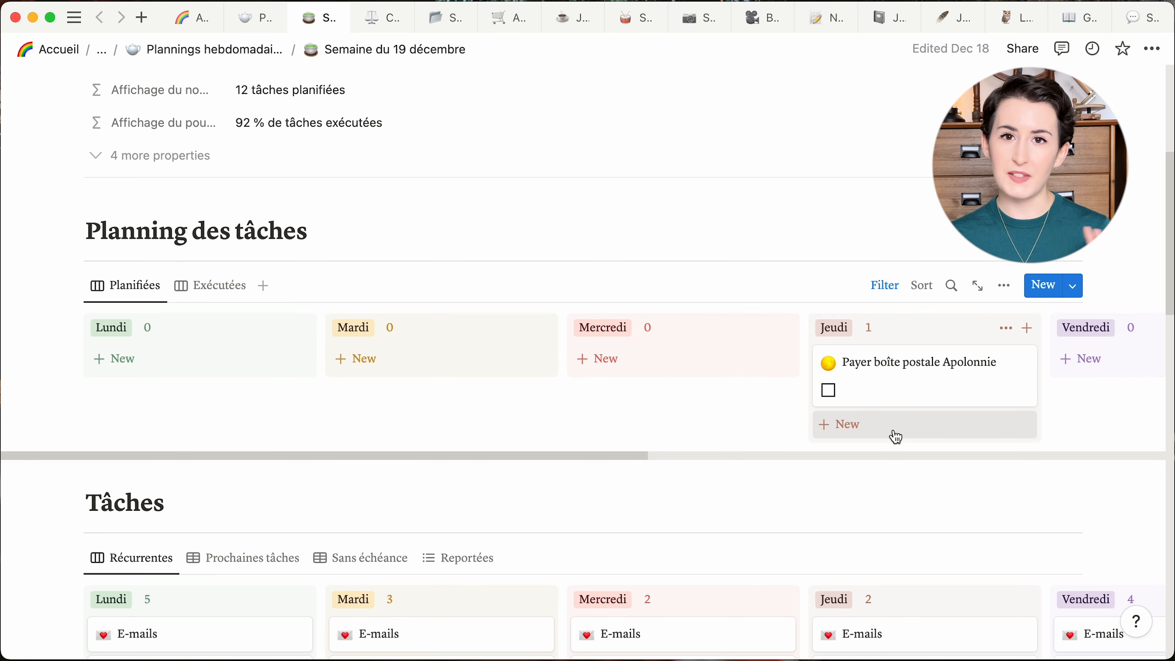
Step: Look over the Récurrentes tasks in the Tâches section and display the Prochaines tâches view
scroll(721, 328, "down", 5)
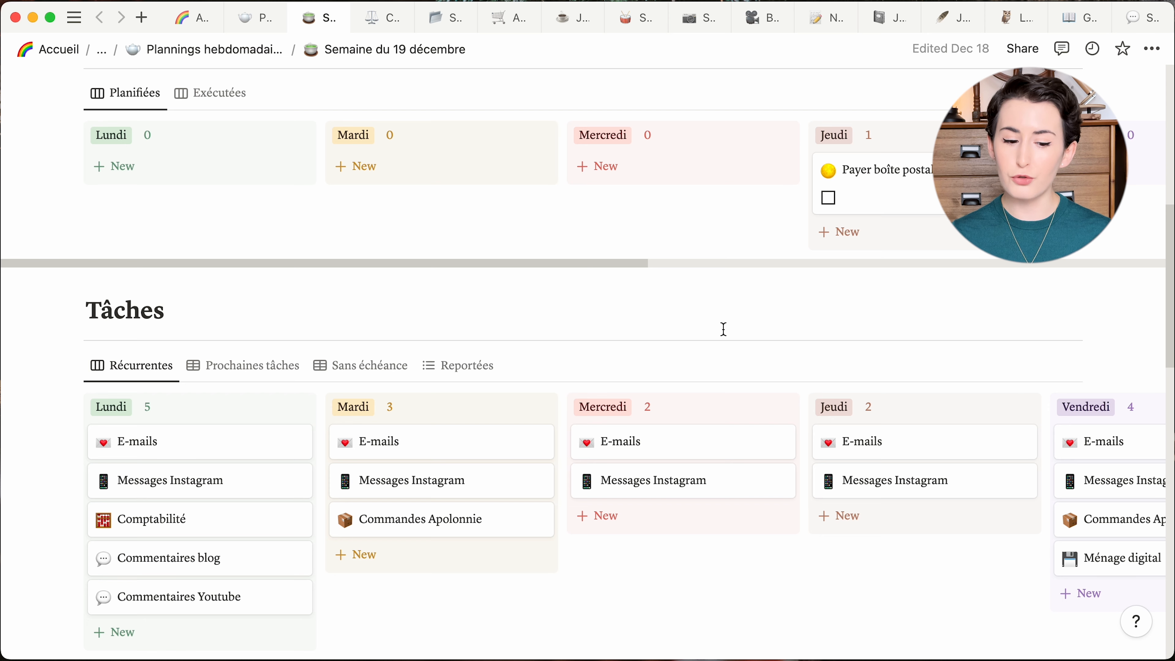
scroll(723, 329, "down", 1)
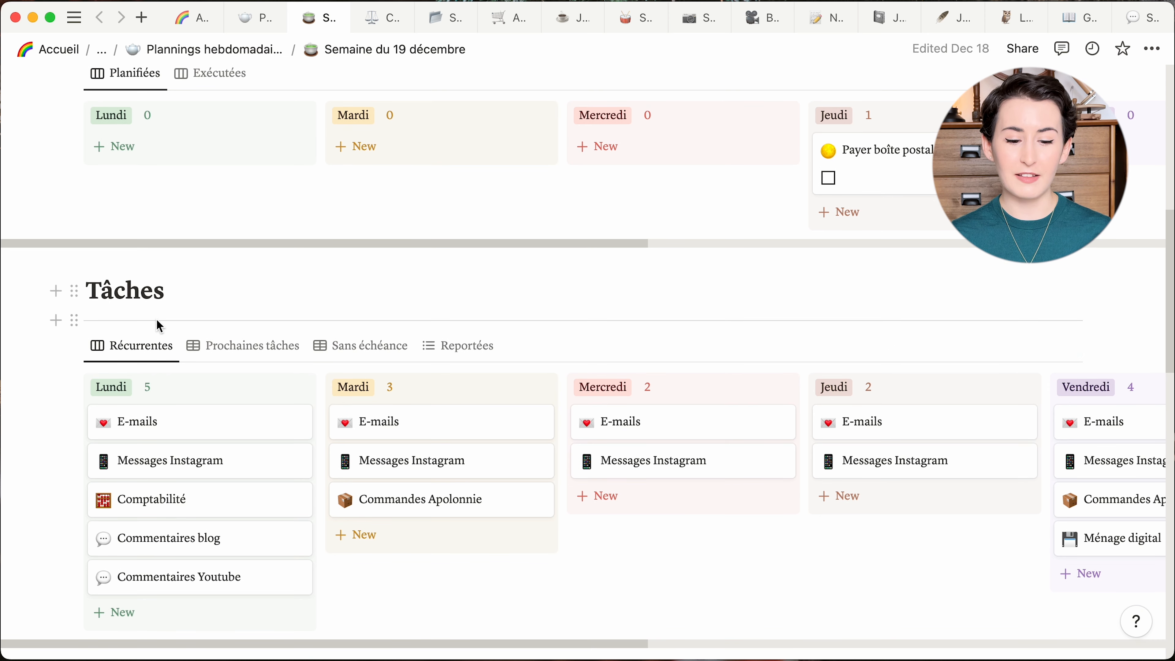
left_click(238, 346)
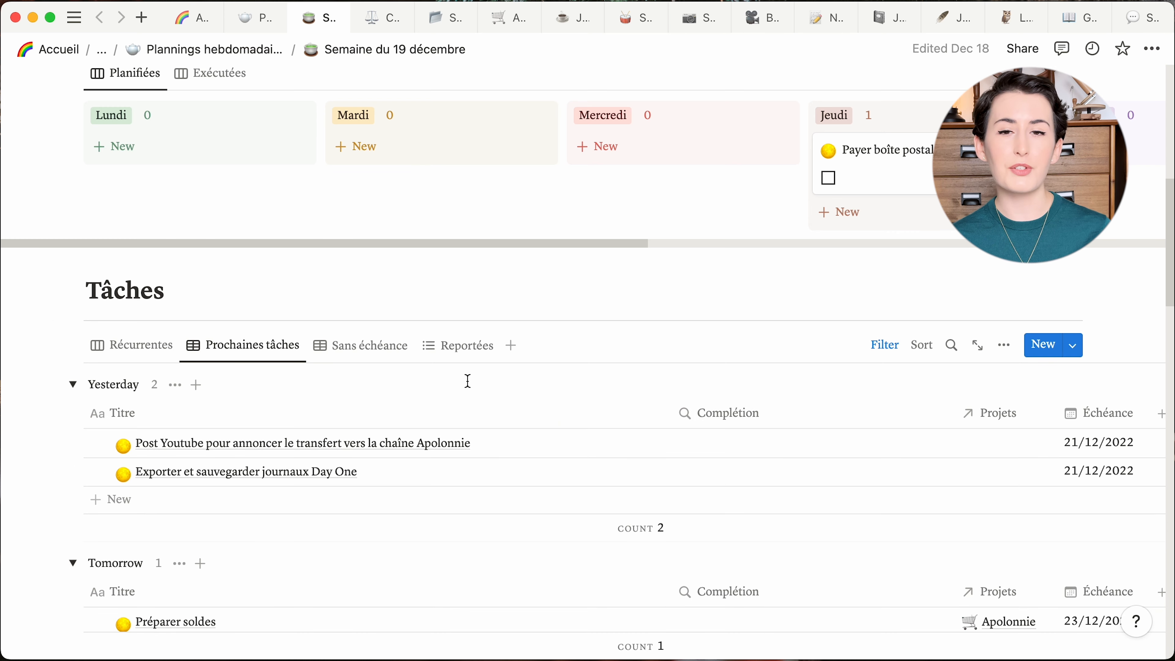
Step: Assign the two watching tasks in the Sans échéance view to the Vie quotidienne project and collapse that group
left_click(361, 356)
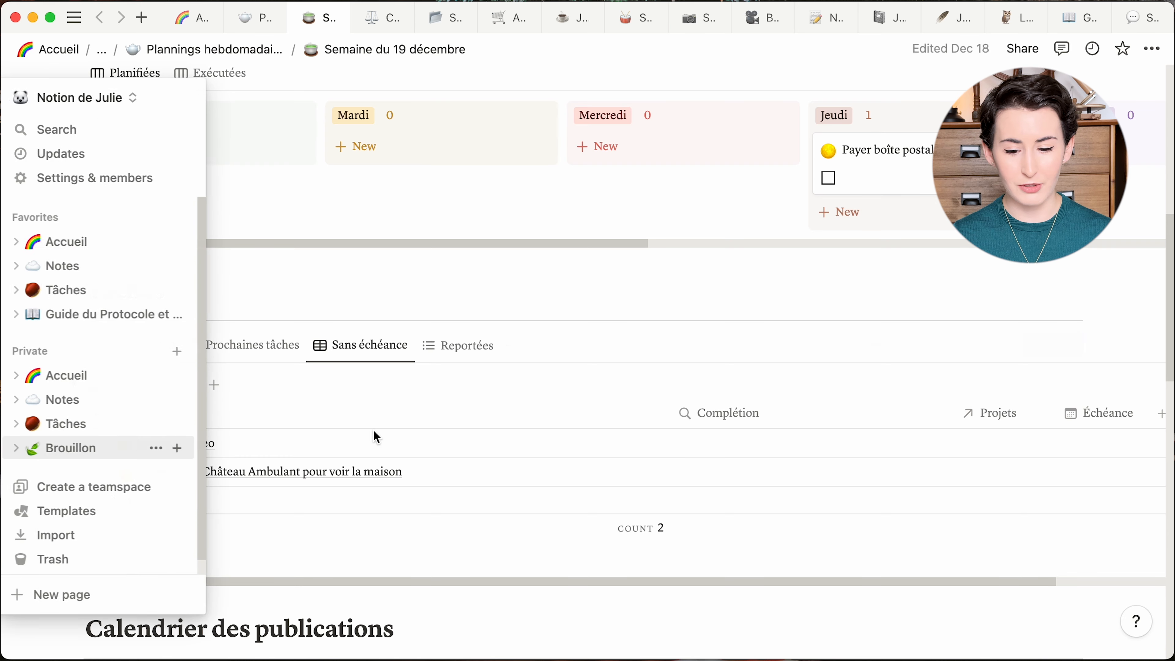
left_click(999, 450)
type("vie")
key("Return")
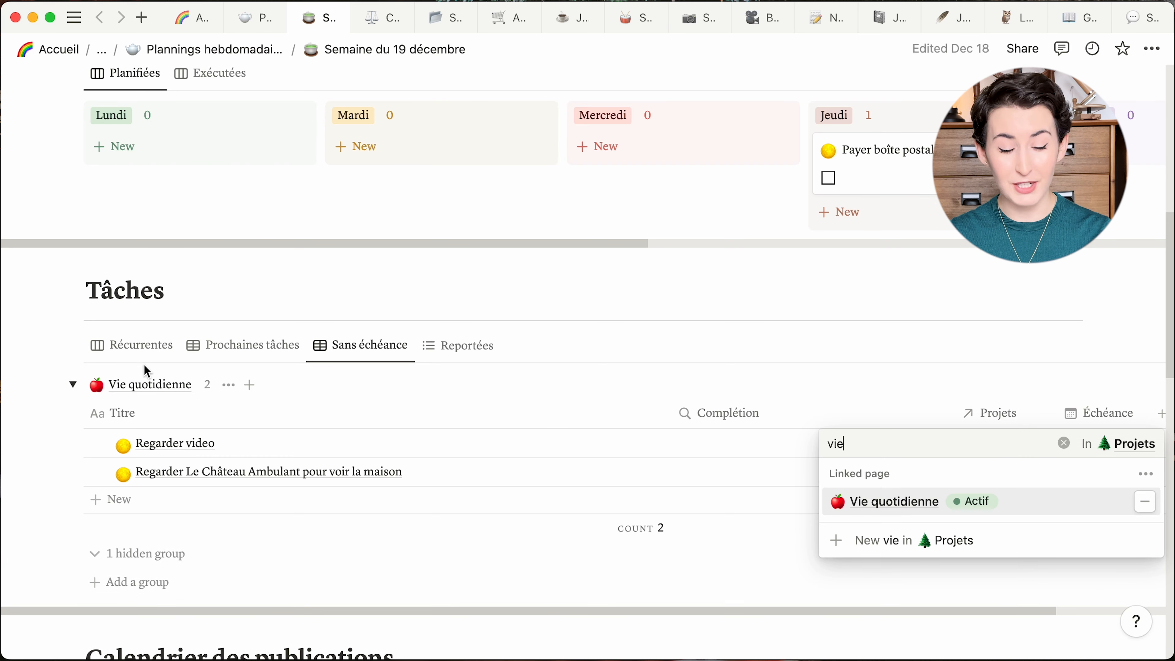
key("Escape")
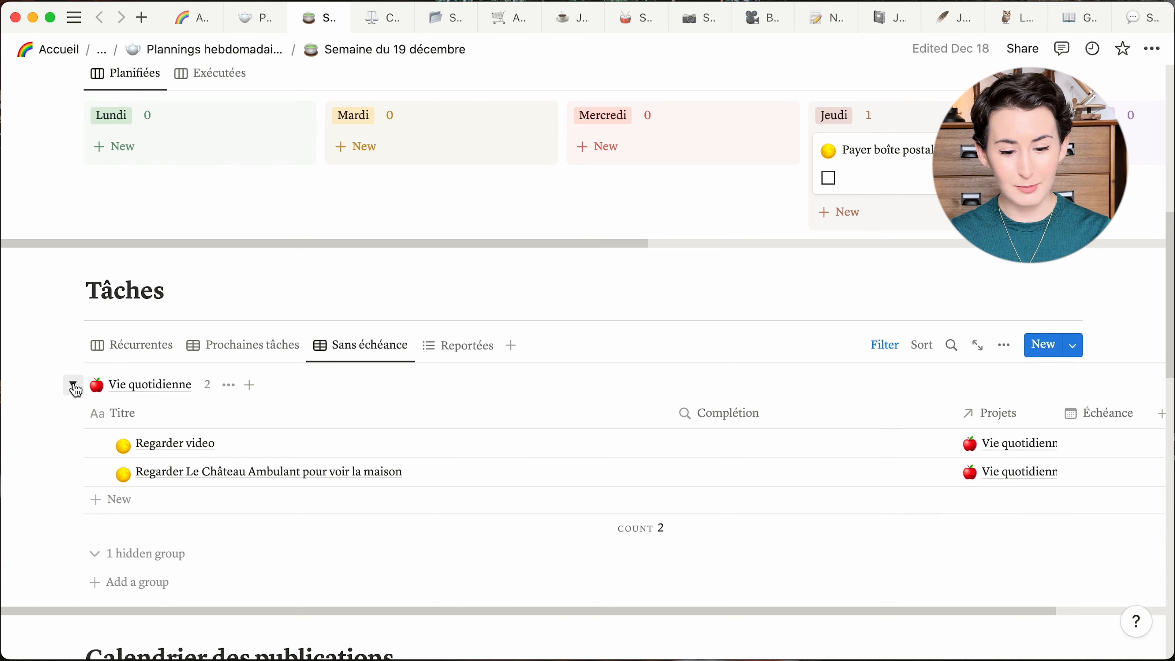
left_click(73, 388)
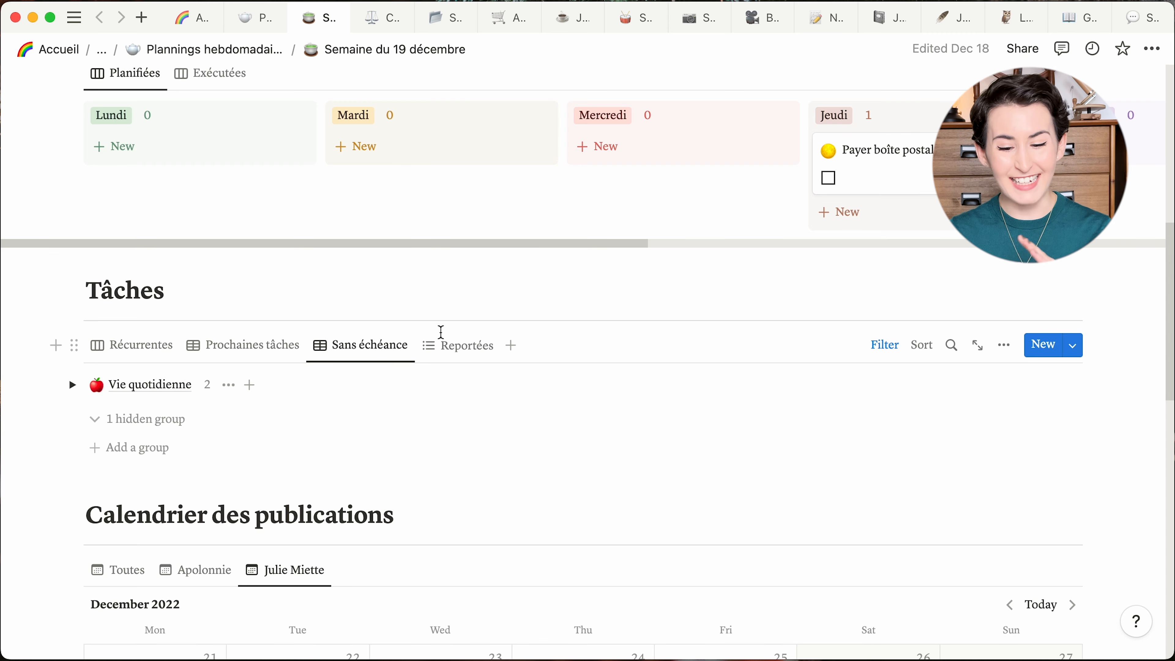
Step: Display the Reportées view of Tâches alongside the weekly board in Planning des tâches
left_click(450, 354)
scroll(631, 289, "up", 1)
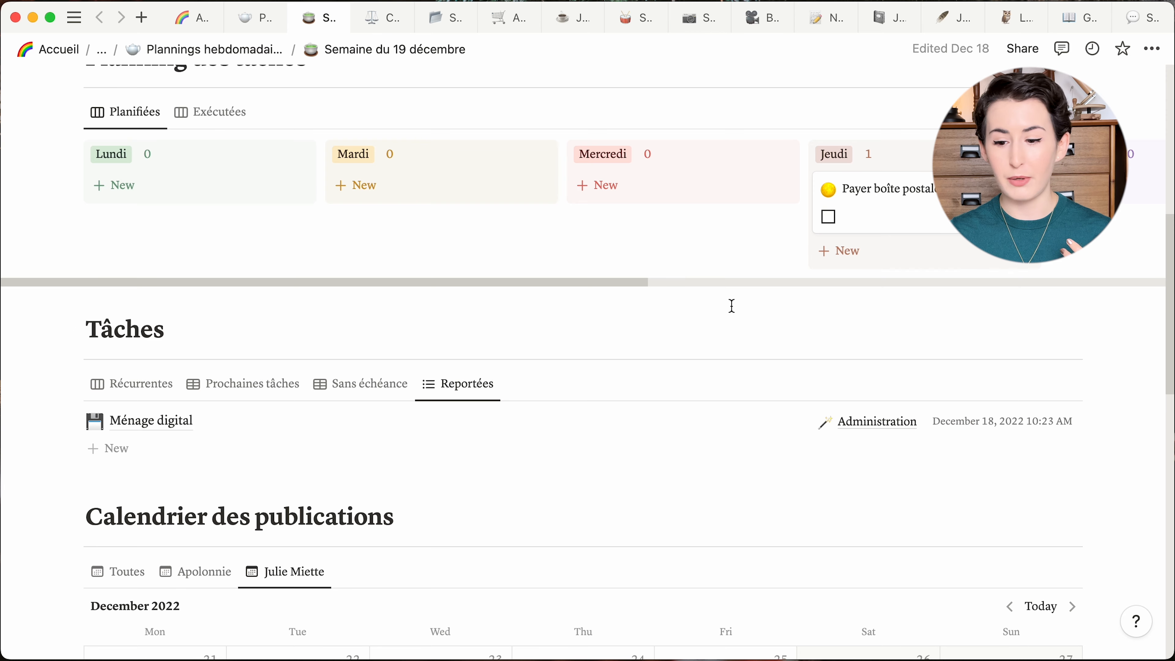
scroll(729, 307, "up", 2)
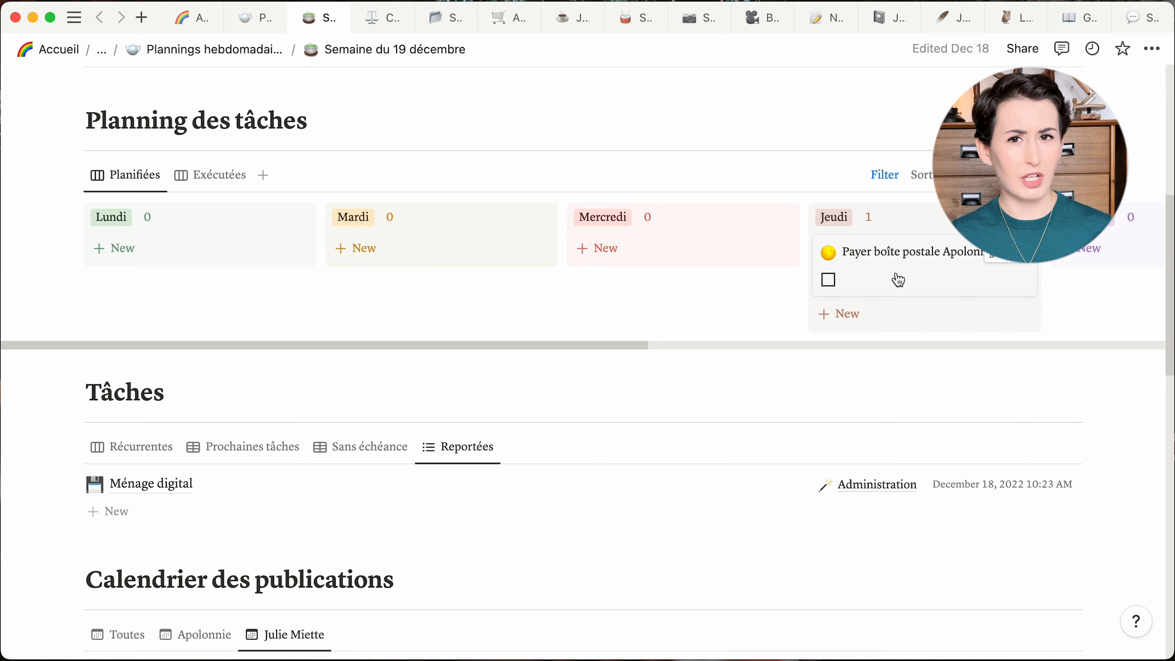
Step: Move the Payer boîte postale Apolonnie task from Jeudi to the Reportées list and return it to Jeudi
left_click_drag(899, 280, 380, 485)
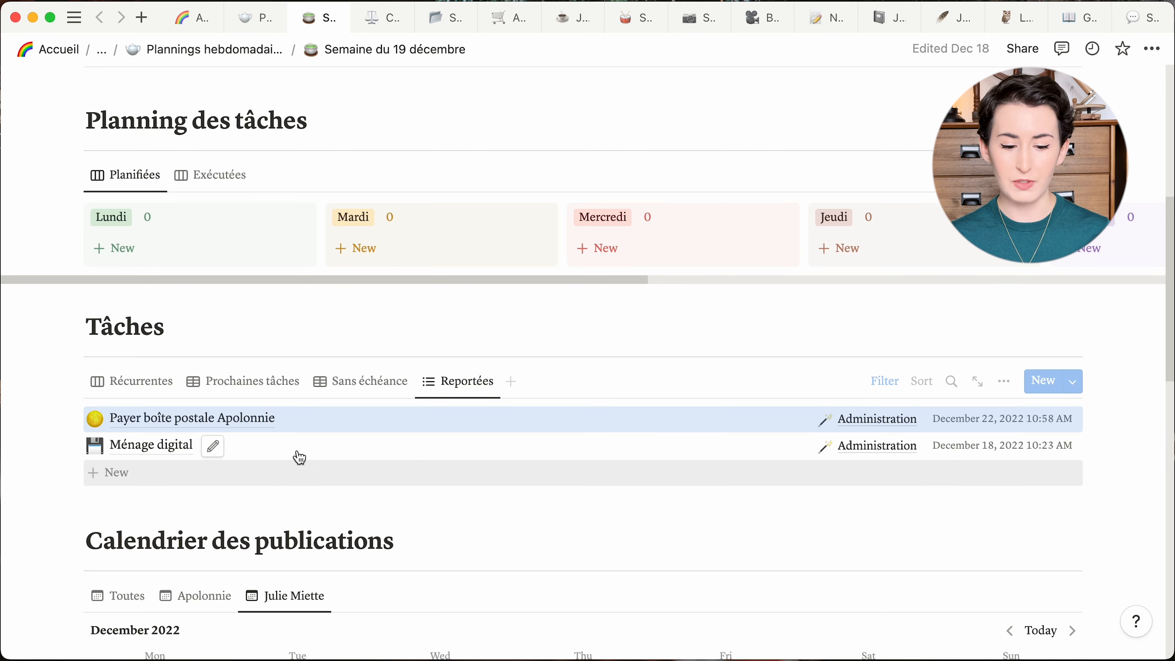
left_click_drag(247, 430, 168, 229)
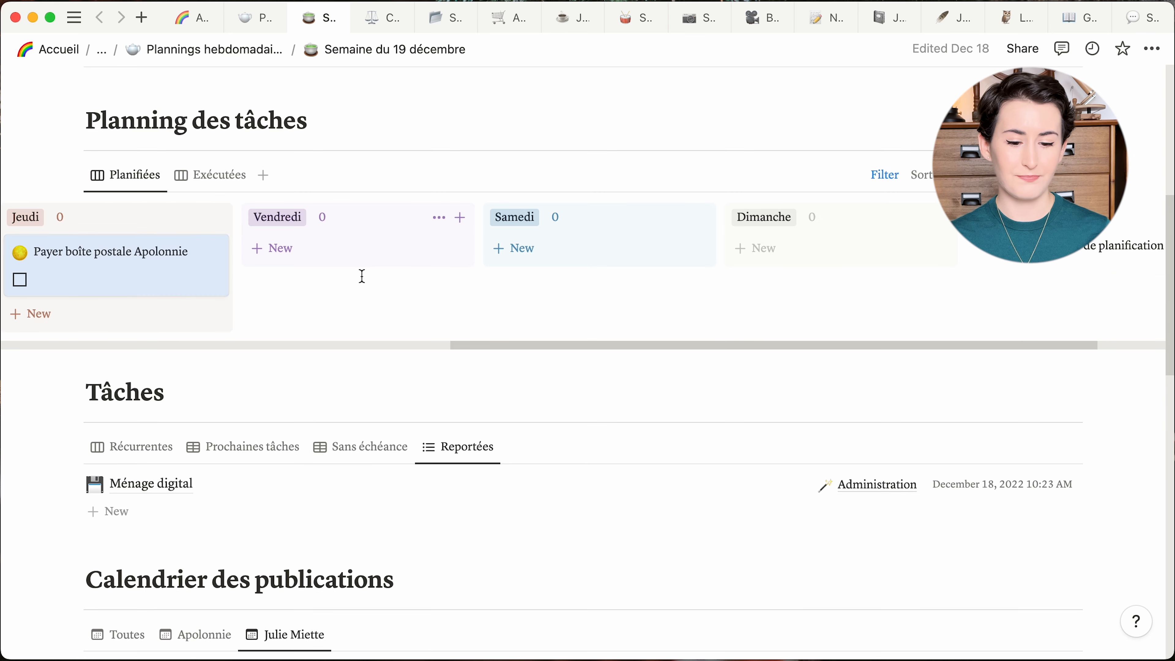
scroll(396, 273, "left", 10)
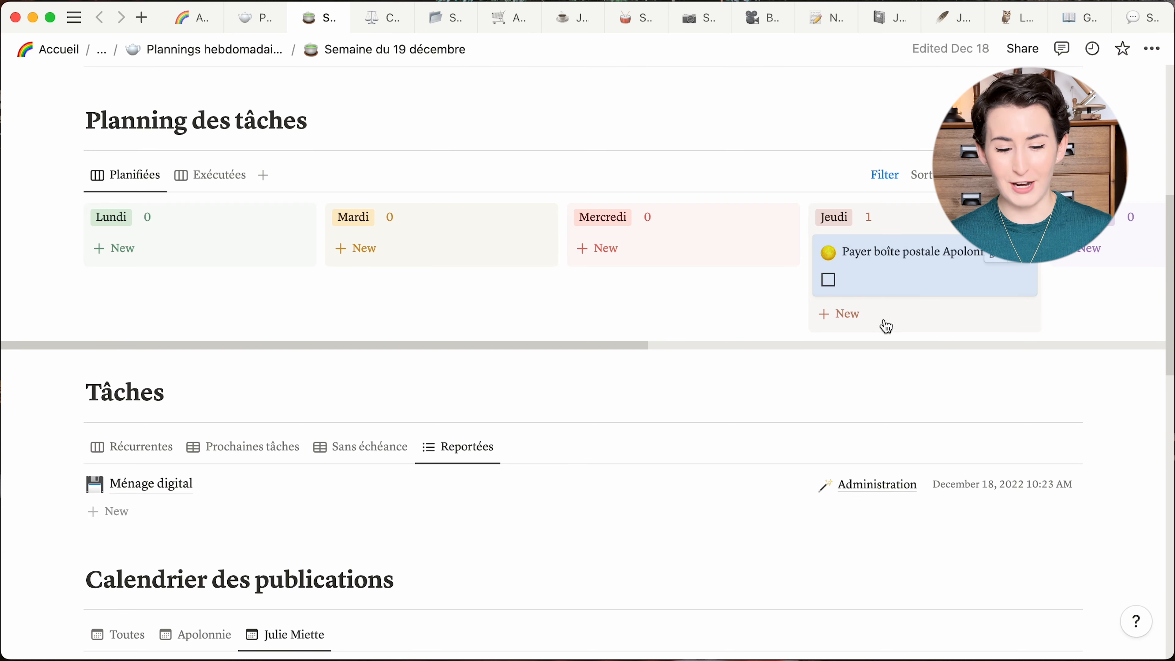
Step: Look through the Prochaines tâches and Sans échéance views of the Tâches section and return to the Récurrentes view
scroll(486, 480, "down", 2)
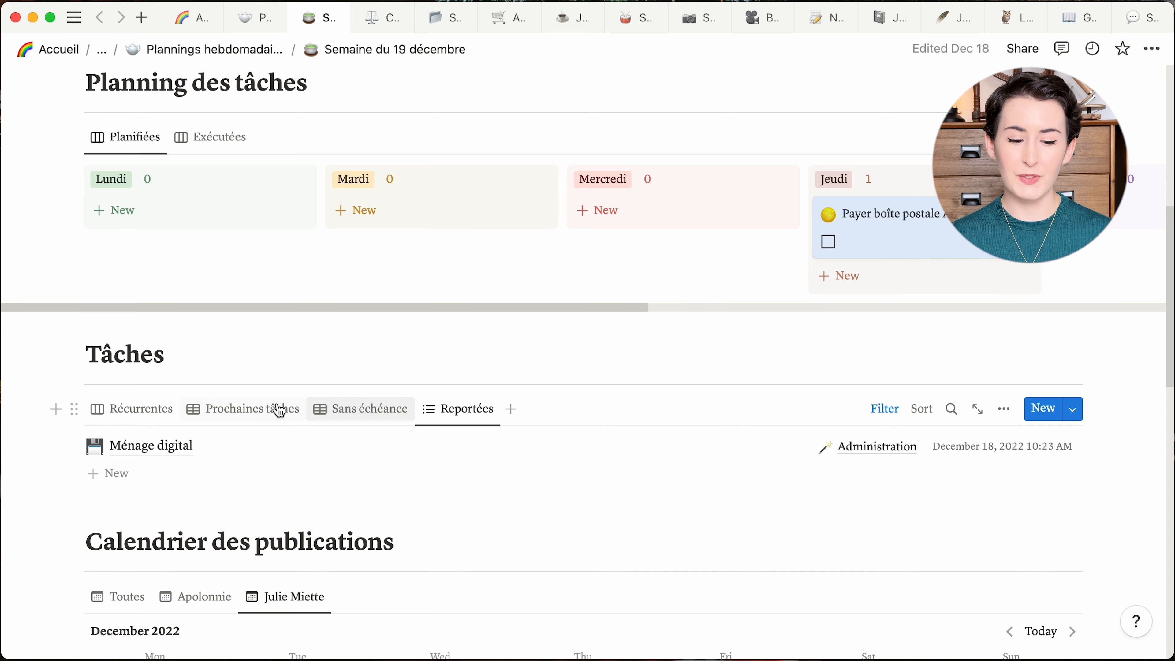
left_click(165, 411)
left_click(222, 410)
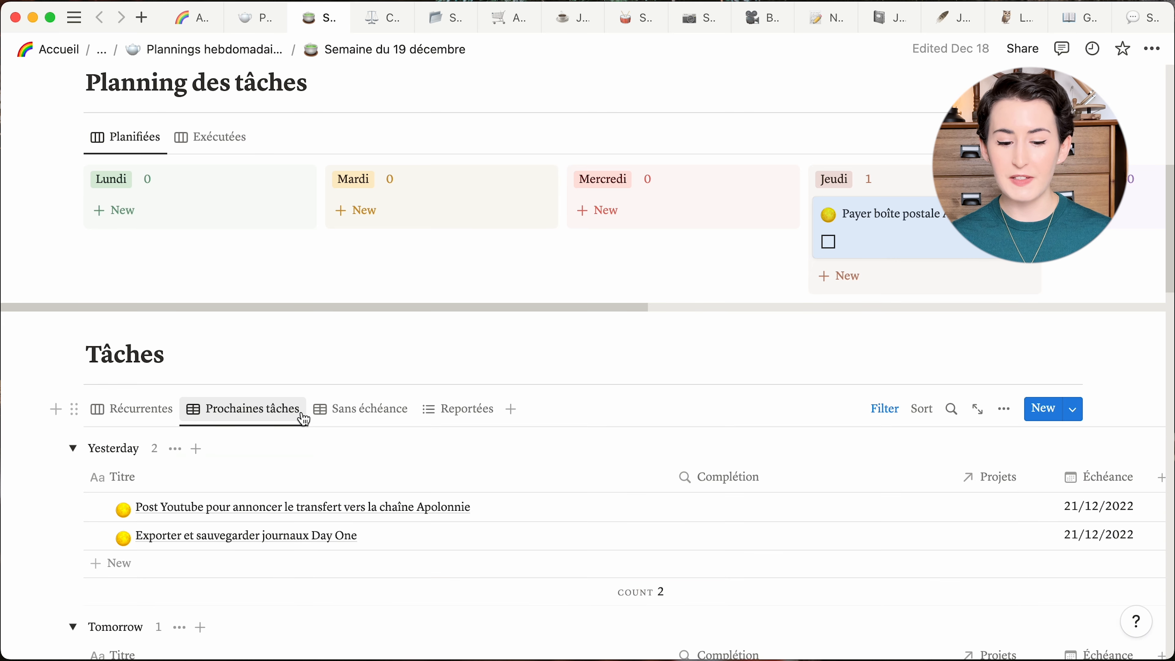
left_click(359, 410)
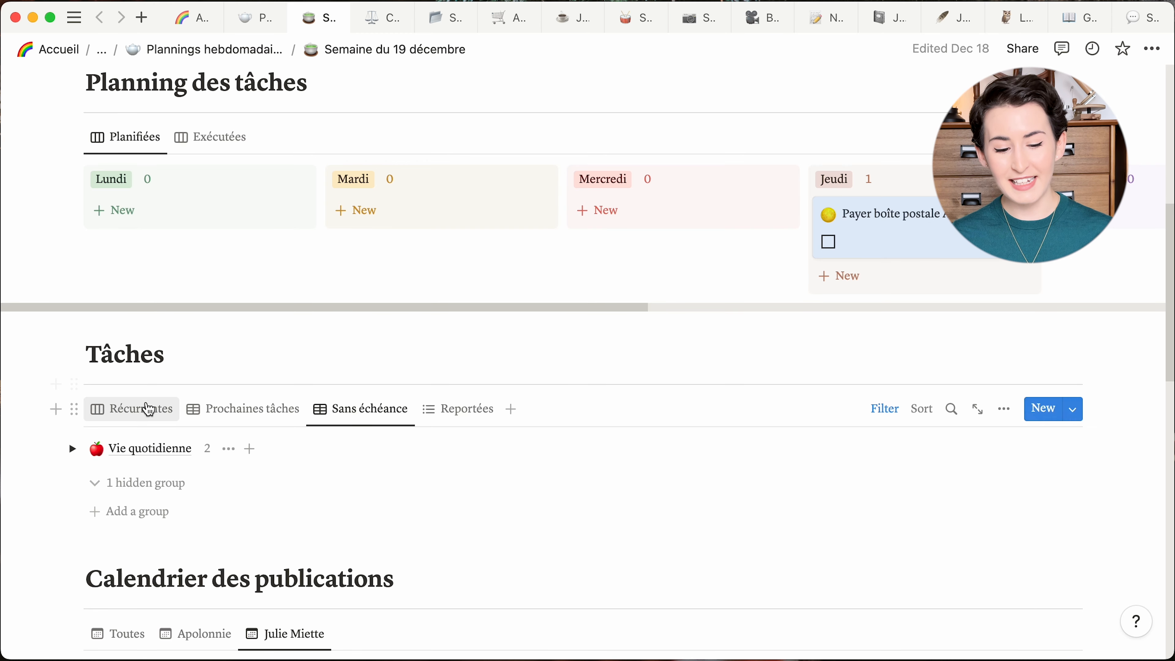
left_click(139, 409)
scroll(417, 324, "down", 1)
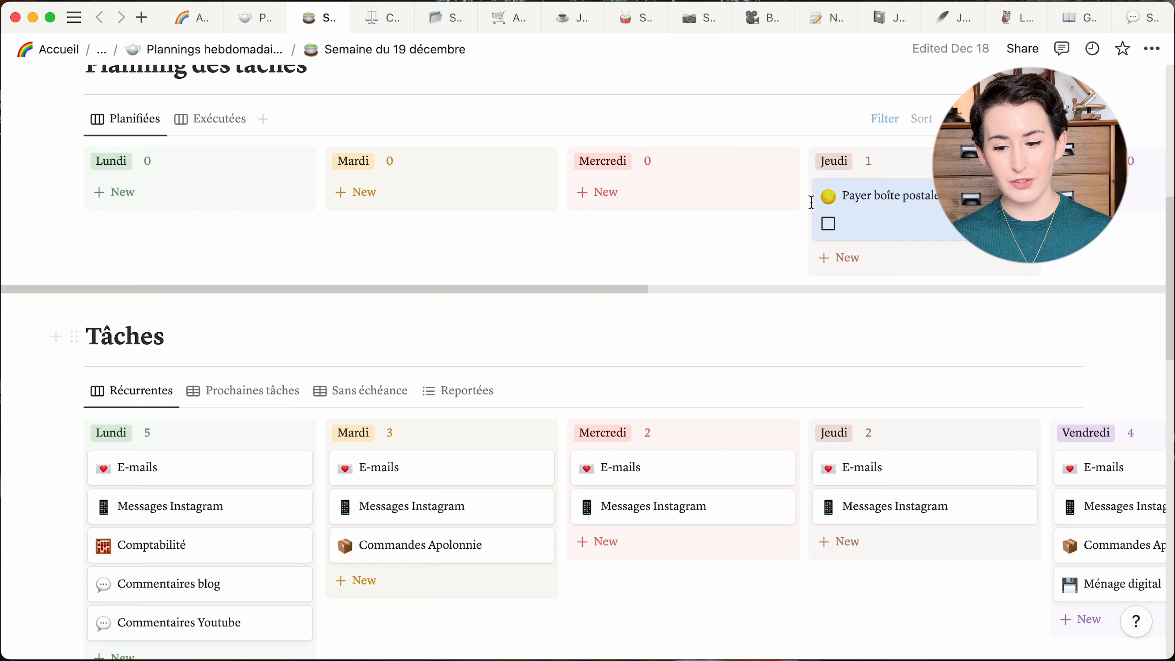
Step: View the details of the Payer boîte postale Apolonnie task planned on Jeudi and return to the weekly page
left_click(918, 214)
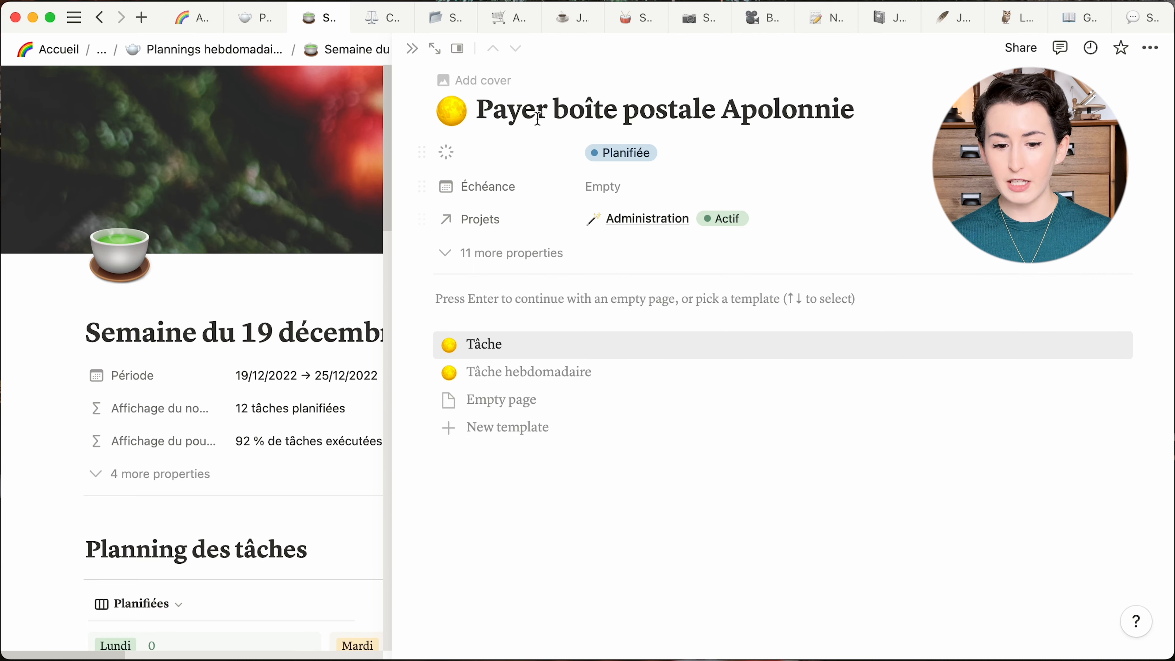
left_click(412, 48)
scroll(487, 390, "down", 10)
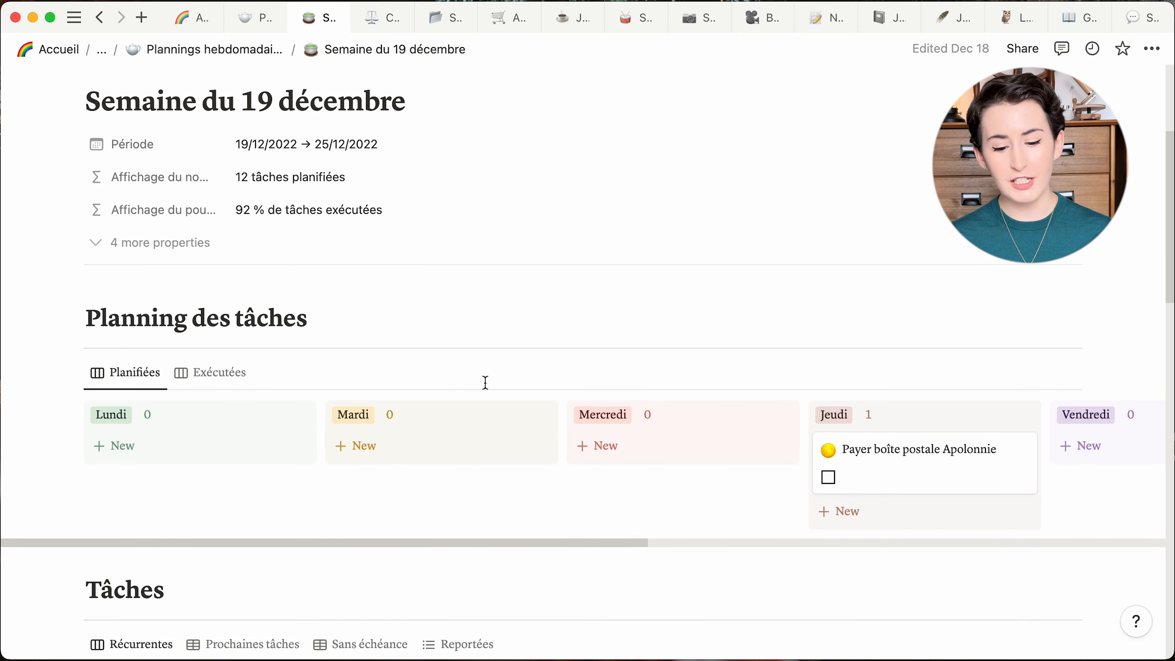
scroll(487, 391, "down", 1)
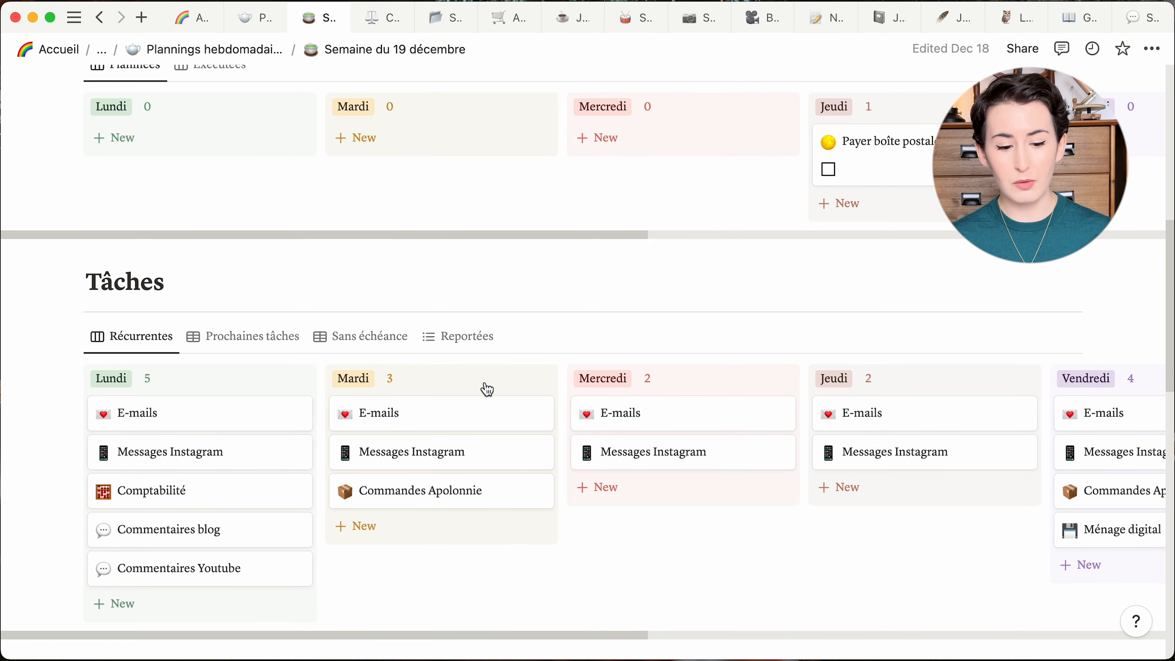
Step: View the recurring Messages Instagram task of Lundi, close it and look over the recurring tasks through Vendredi
left_click(222, 455)
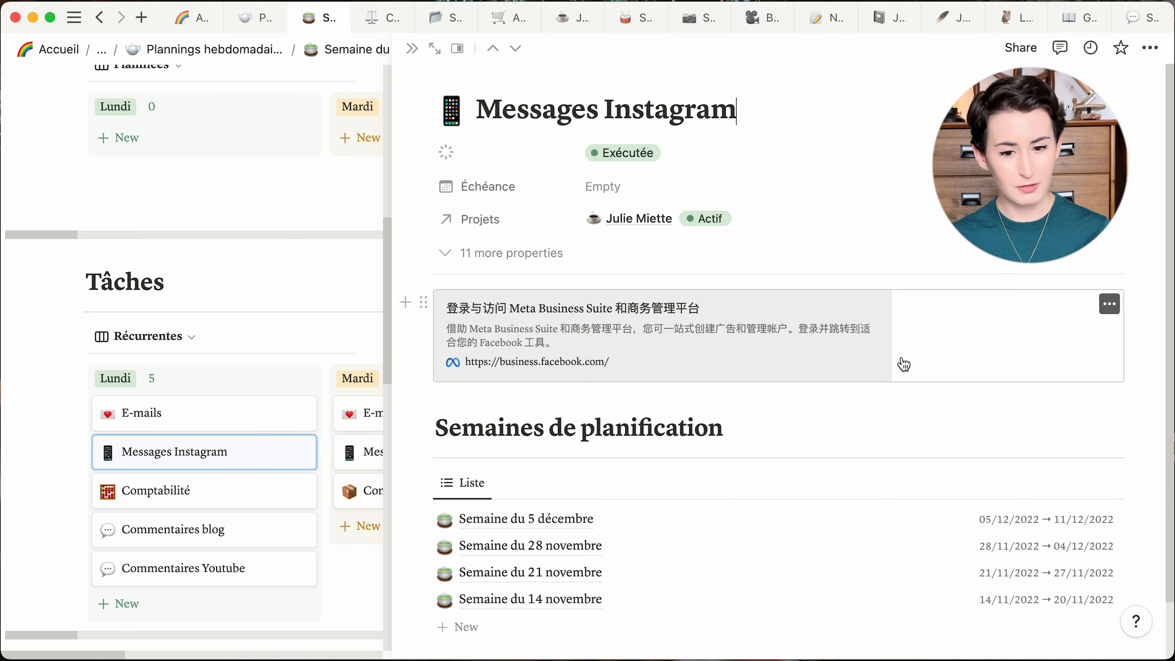
key("Escape")
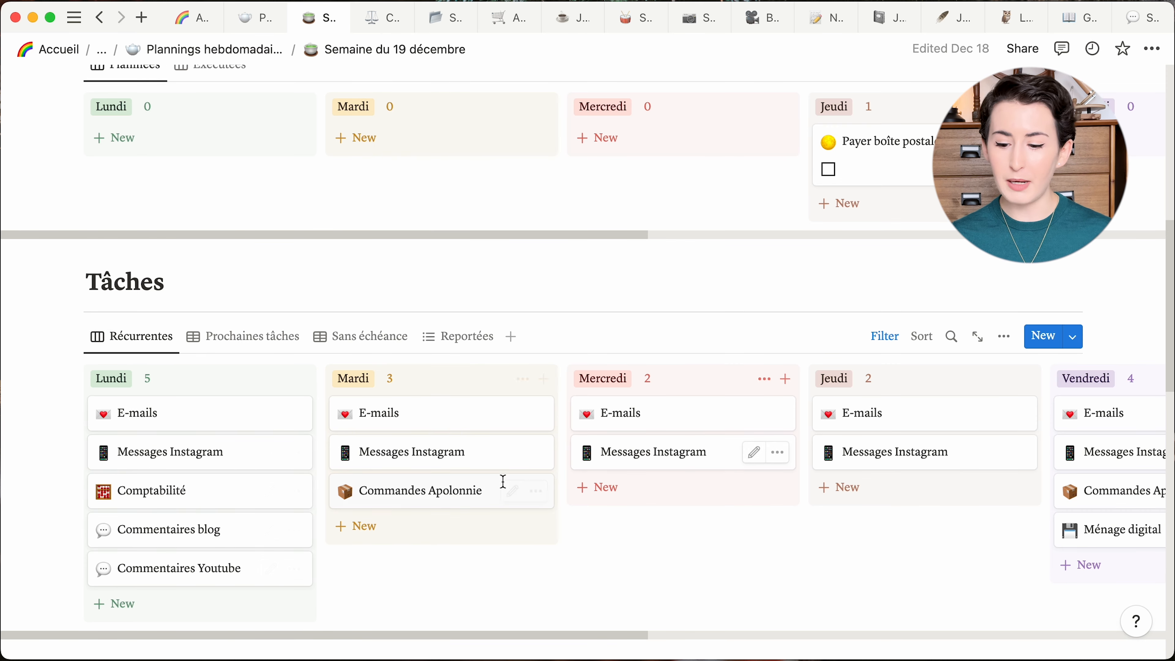
scroll(729, 502, "right", 4)
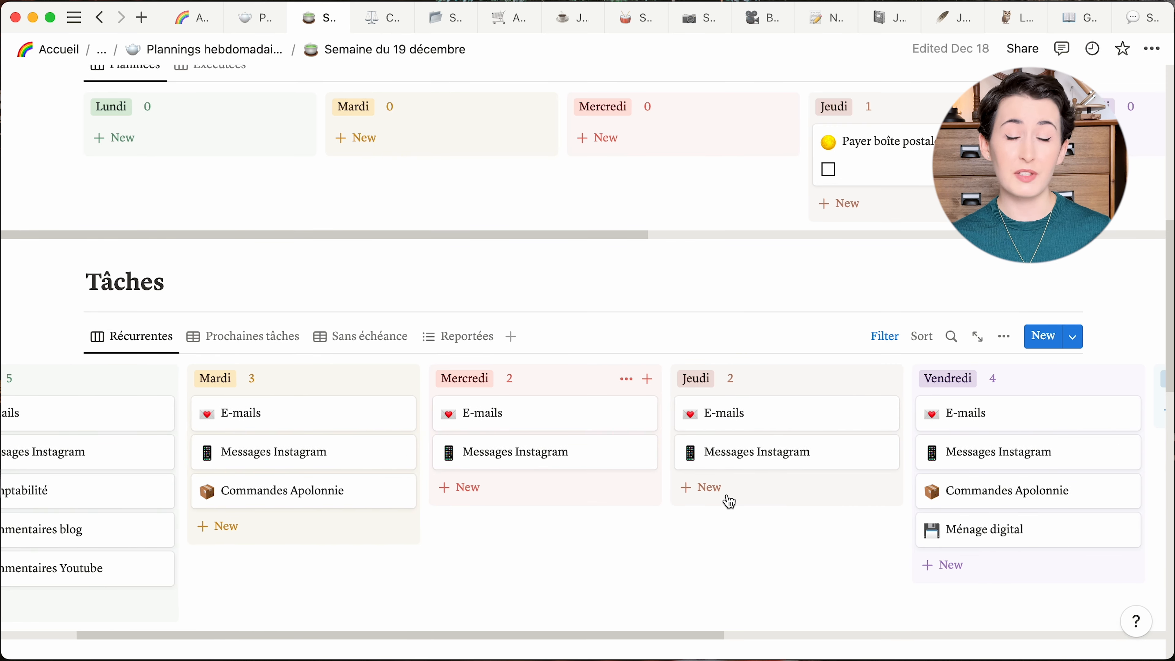
scroll(729, 501, "down", 2)
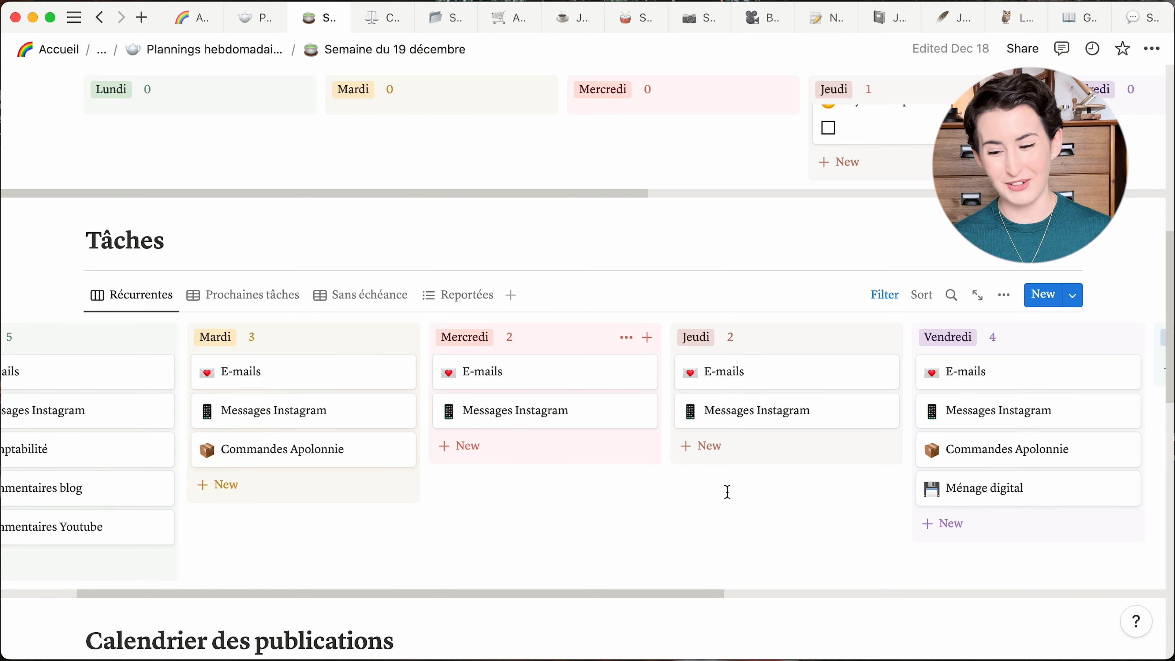
Step: Compare the Toutes and Apolonnie views of Calendrier des publications and look through December in the original view
scroll(727, 492, "down", 10)
scroll(301, 226, "up", 2)
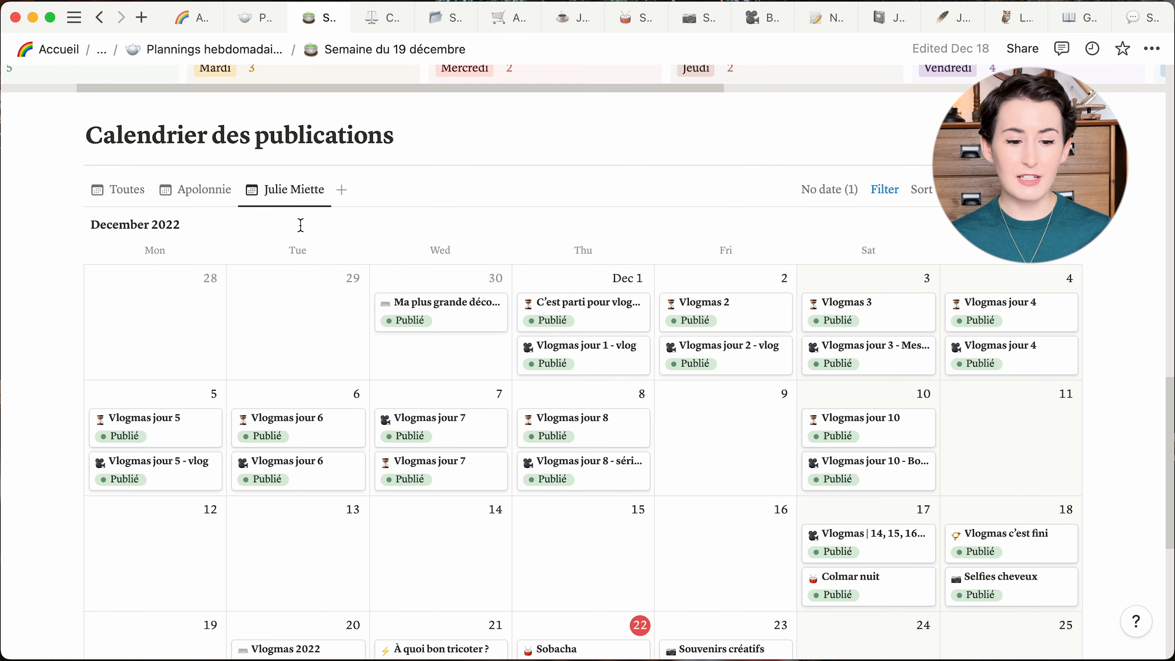
left_click(109, 185)
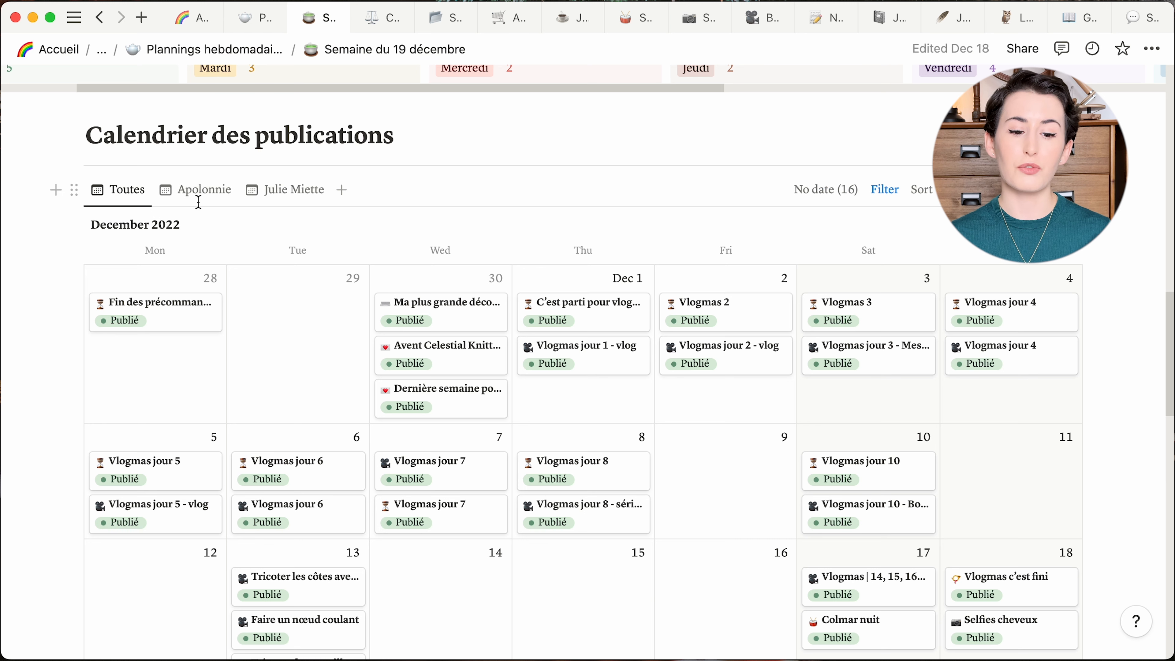
left_click(203, 197)
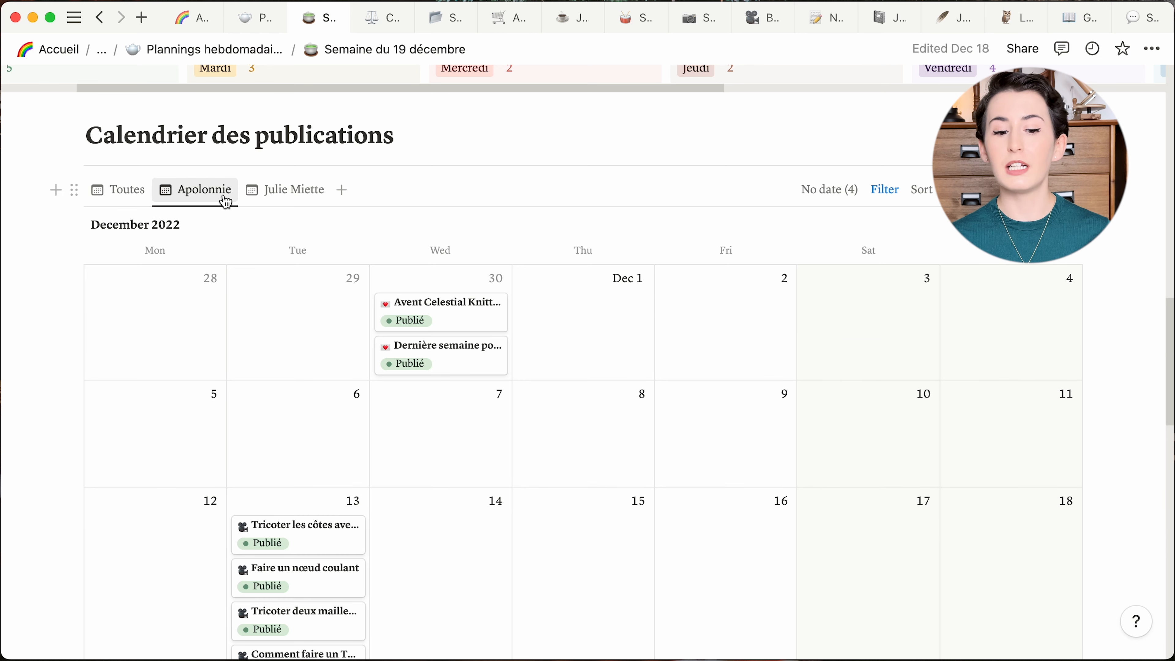
left_click(281, 195)
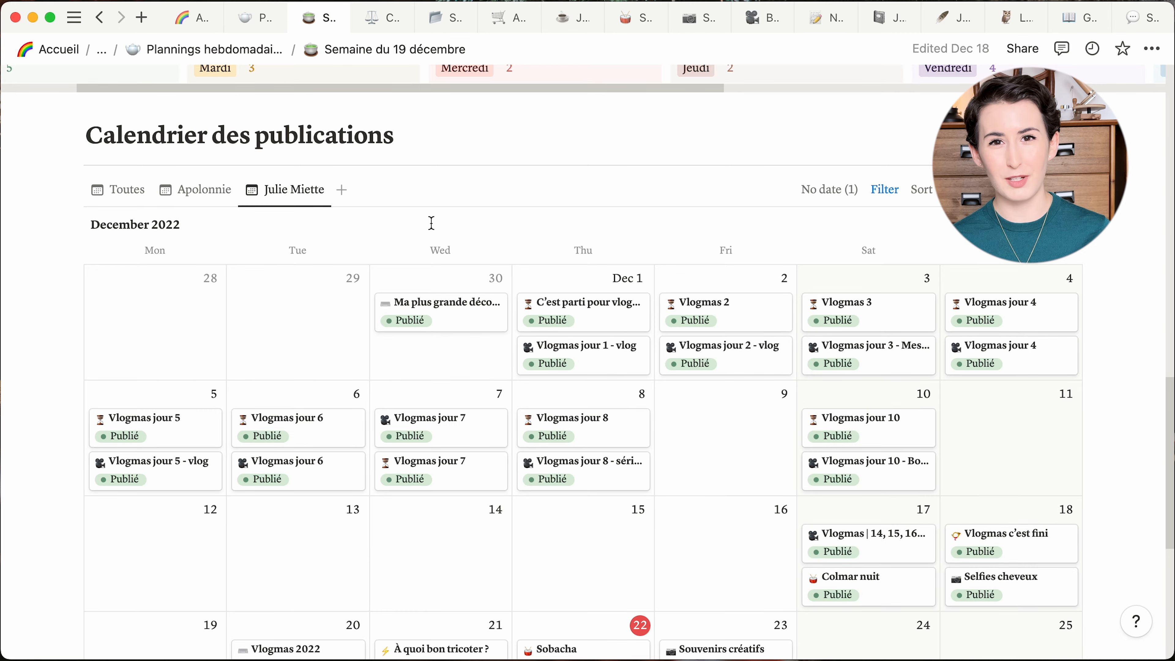
scroll(431, 224, "down", 8)
scroll(827, 486, "up", 9)
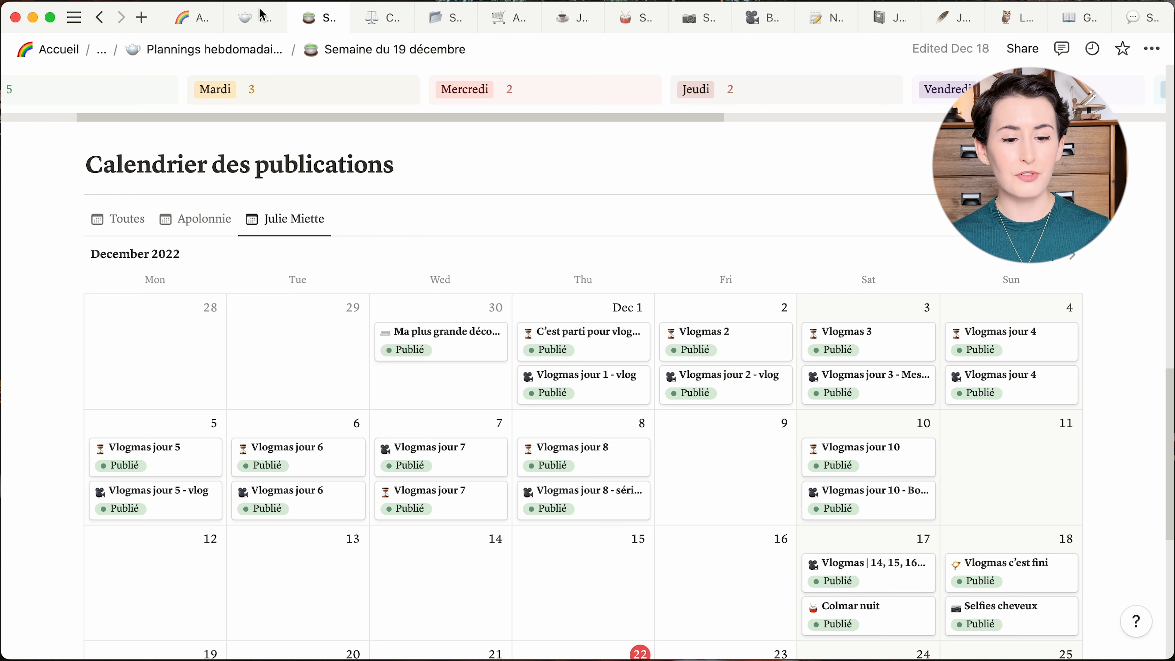
Step: Close the Accueil, planning and Semaine du 19 décembre tabs and display the Comptabilité page
left_click(272, 19)
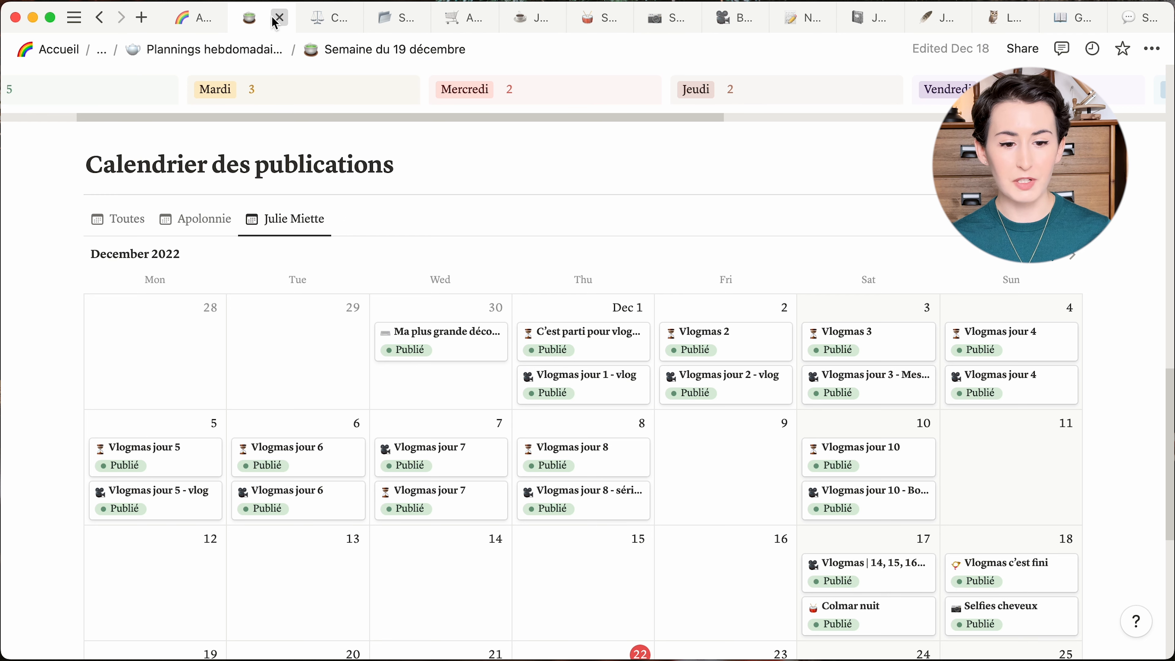
left_click(278, 19)
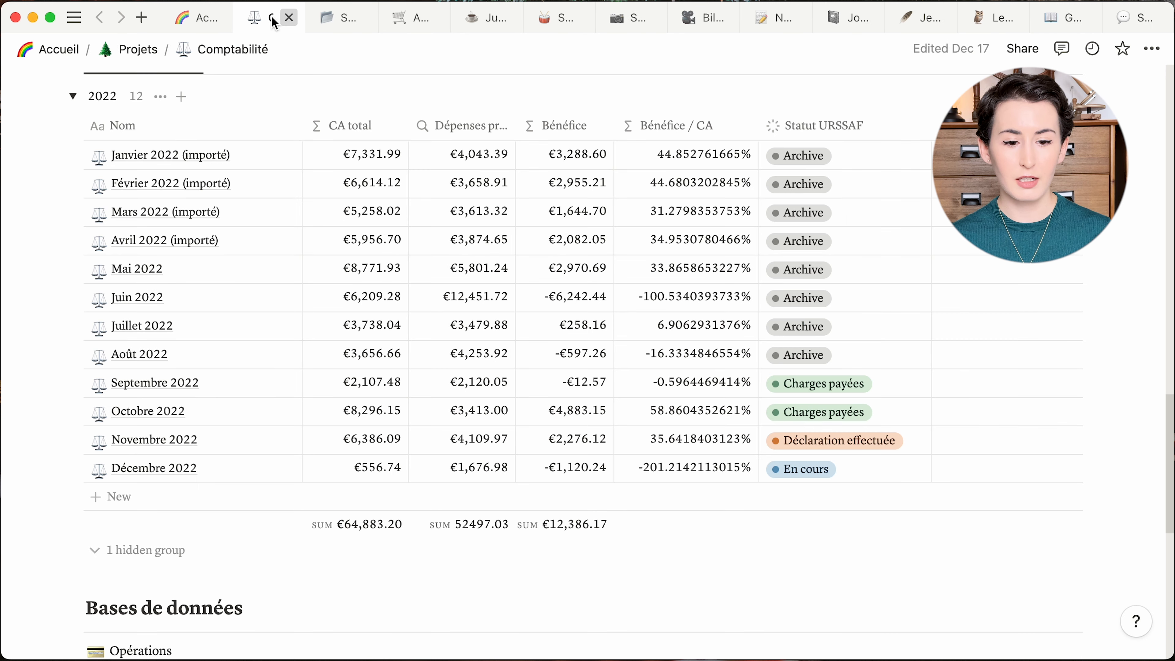
left_click(207, 22)
left_click(216, 18)
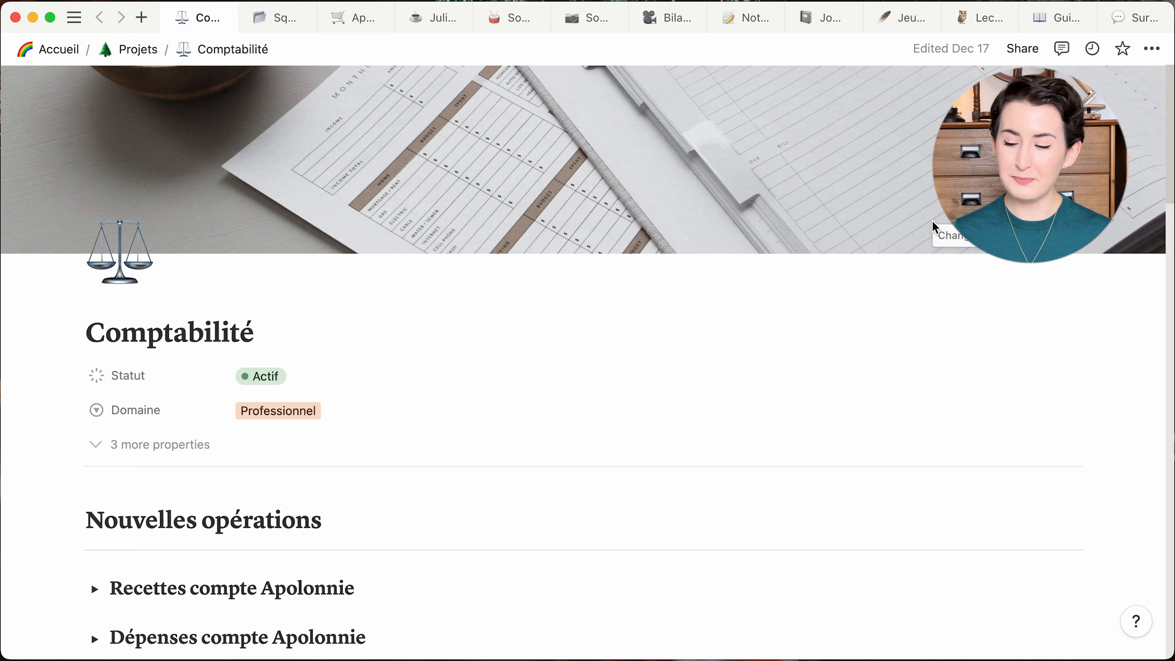
Step: Expand the Recettes compte Apolonnie and Dépenses compte Apolonnie sections under Nouvelles opérations on the Comptabilité page
scroll(932, 222, "down", 2)
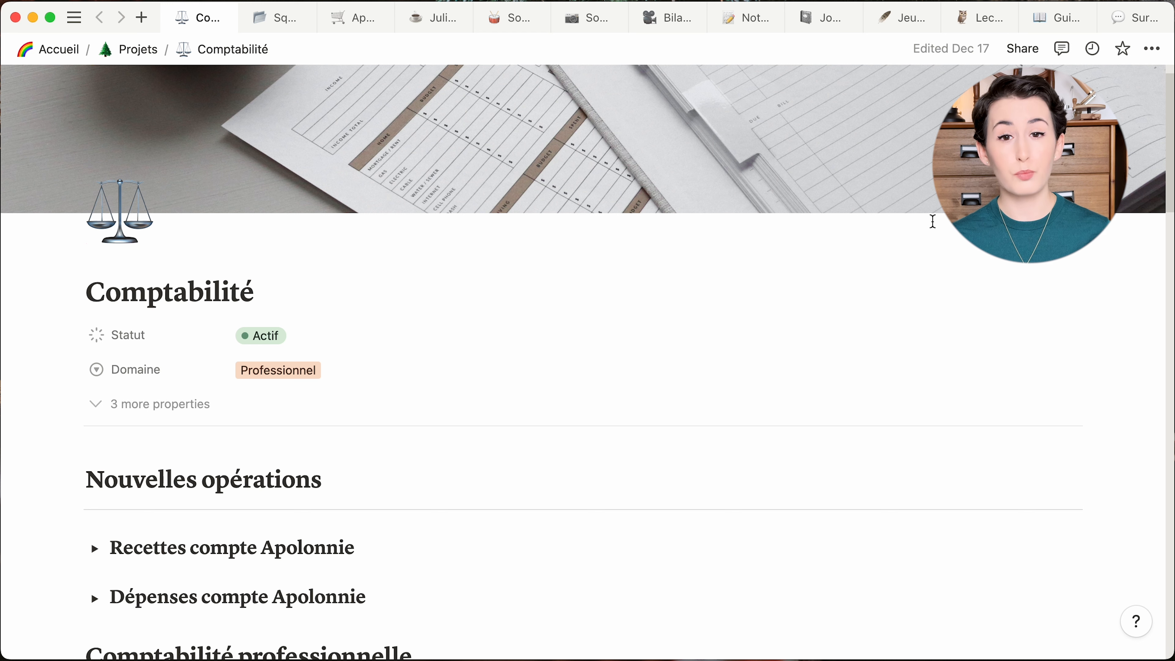
scroll(932, 221, "down", 3)
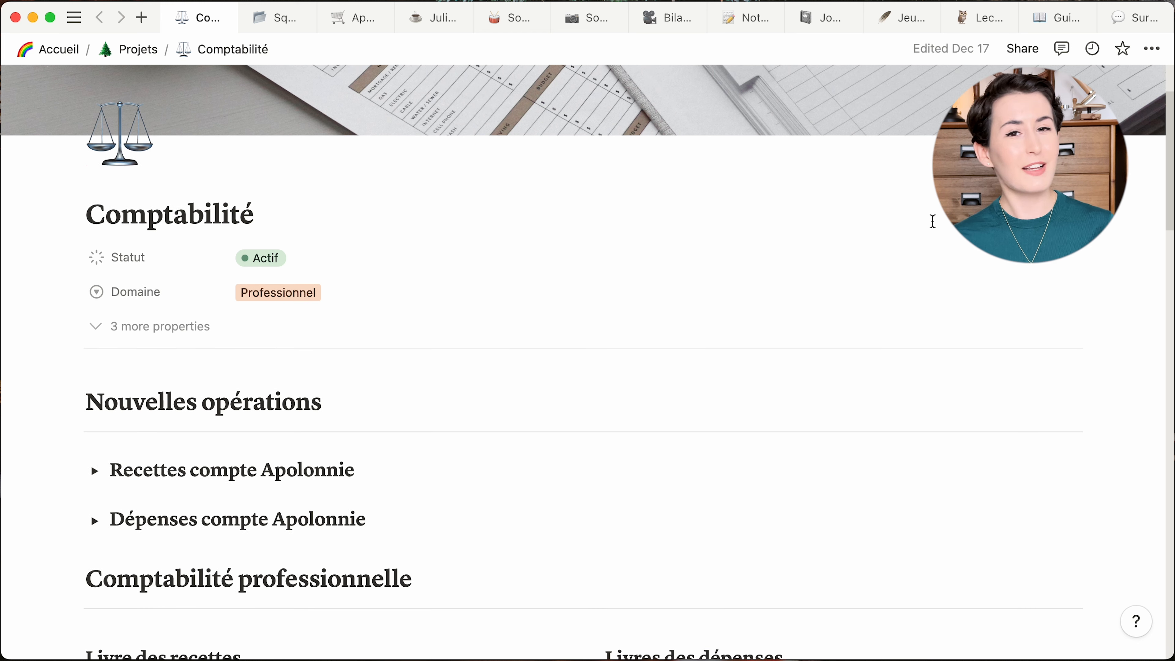
scroll(933, 222, "down", 4)
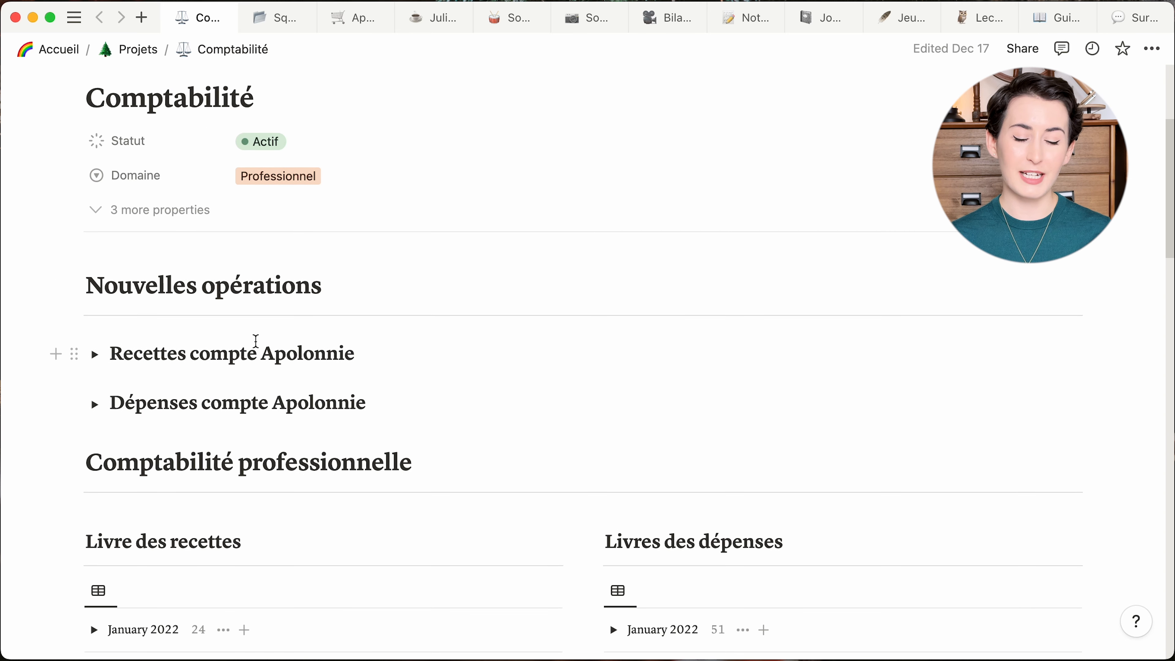
scroll(254, 336, "down", 2)
left_click(92, 303)
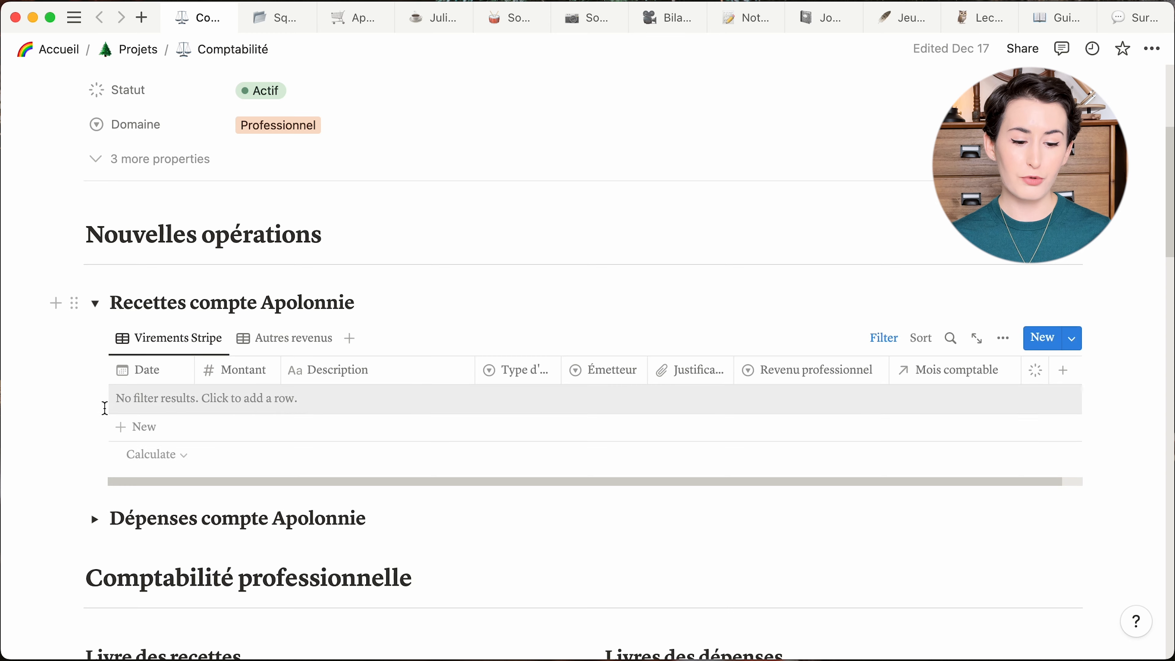
left_click(93, 519)
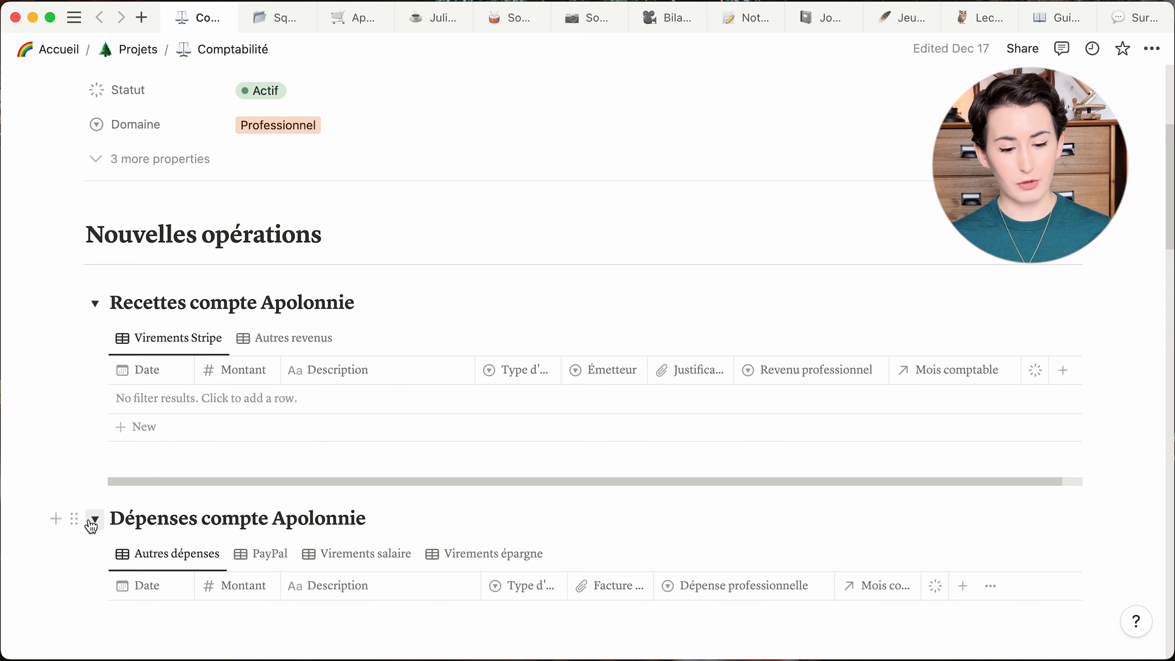
Step: Examine the columns of the Virements Stripe table in Recettes compte Apolonnie, including the Statut column
scroll(352, 416, "down", 2)
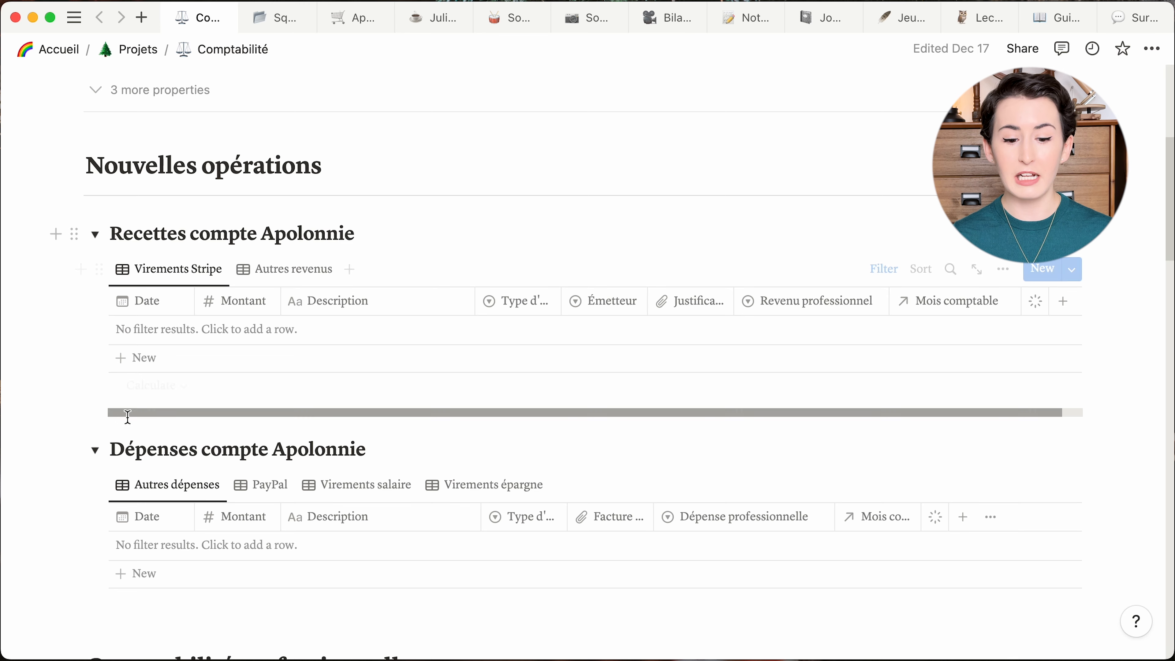
scroll(839, 328, "right", 2)
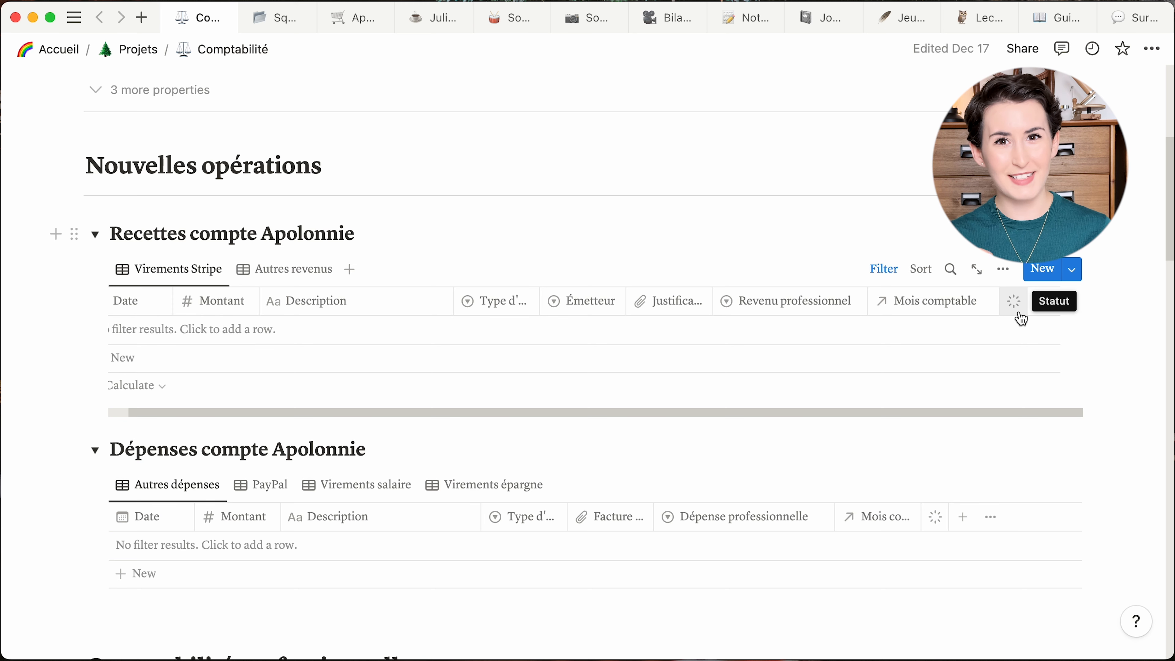
scroll(787, 357, "left", 2)
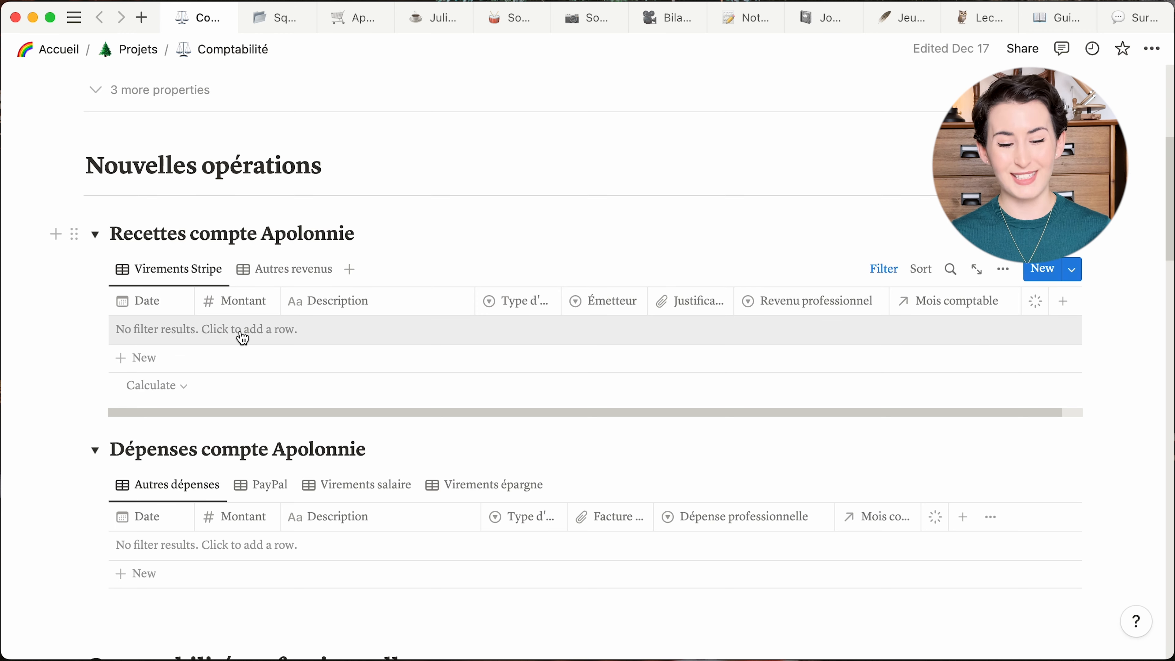
Step: Check the properties shown in the Autres dépenses view and return to its view options
scroll(383, 532, "down", 9)
left_click(1003, 82)
left_click(898, 248)
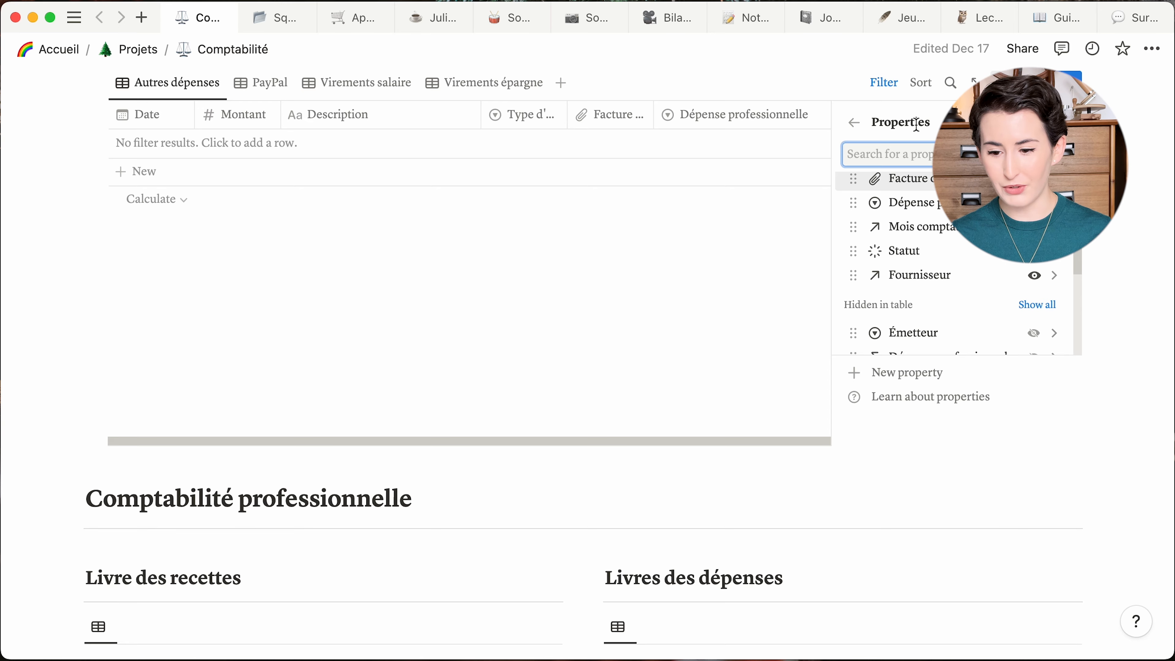
left_click(853, 121)
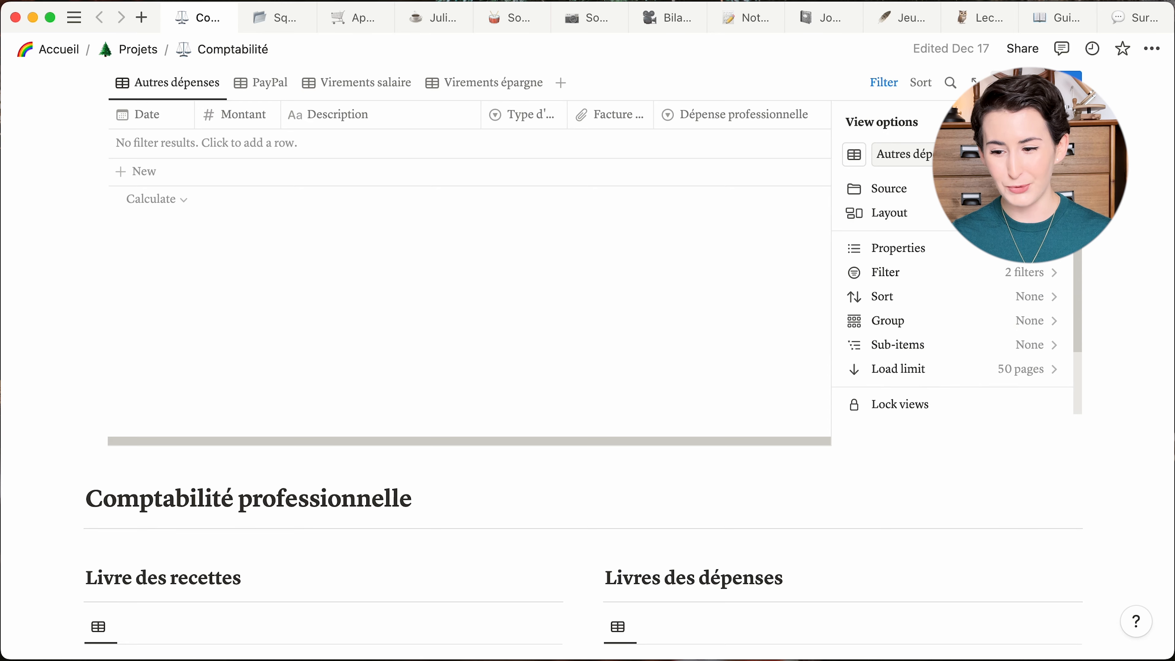
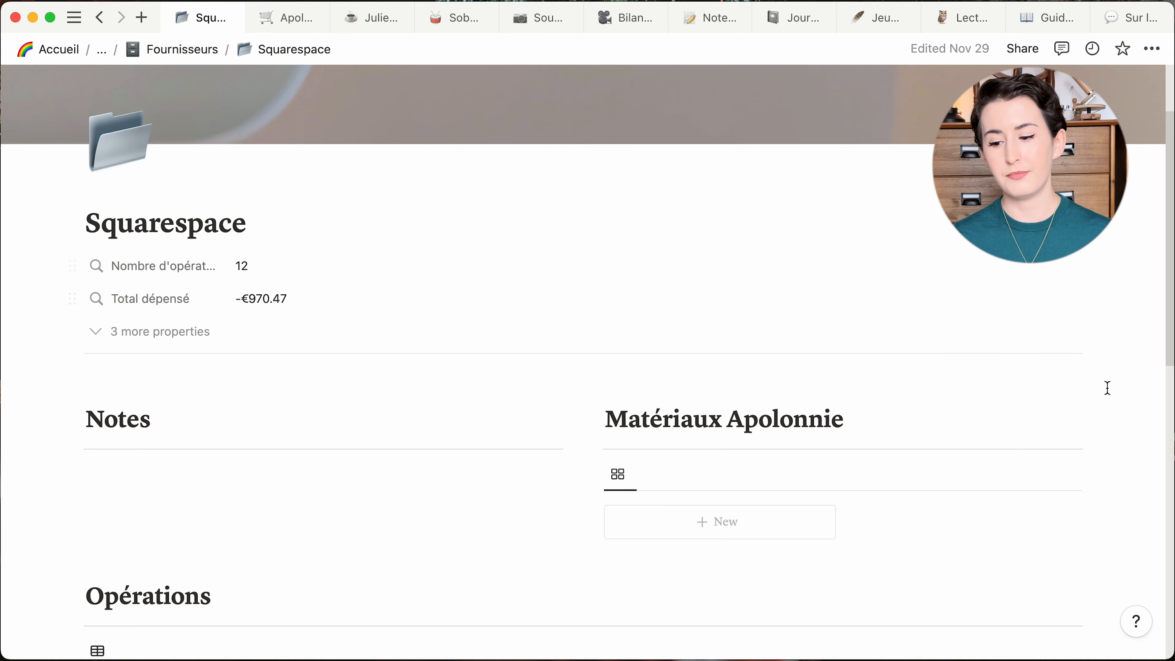
Step: Examine the Opérations table on the Squarespace supplier page, including the Logiciels et abonnements entries, and return to the page's summary
scroll(1107, 391, "down", 6)
scroll(1107, 392, "down", 4)
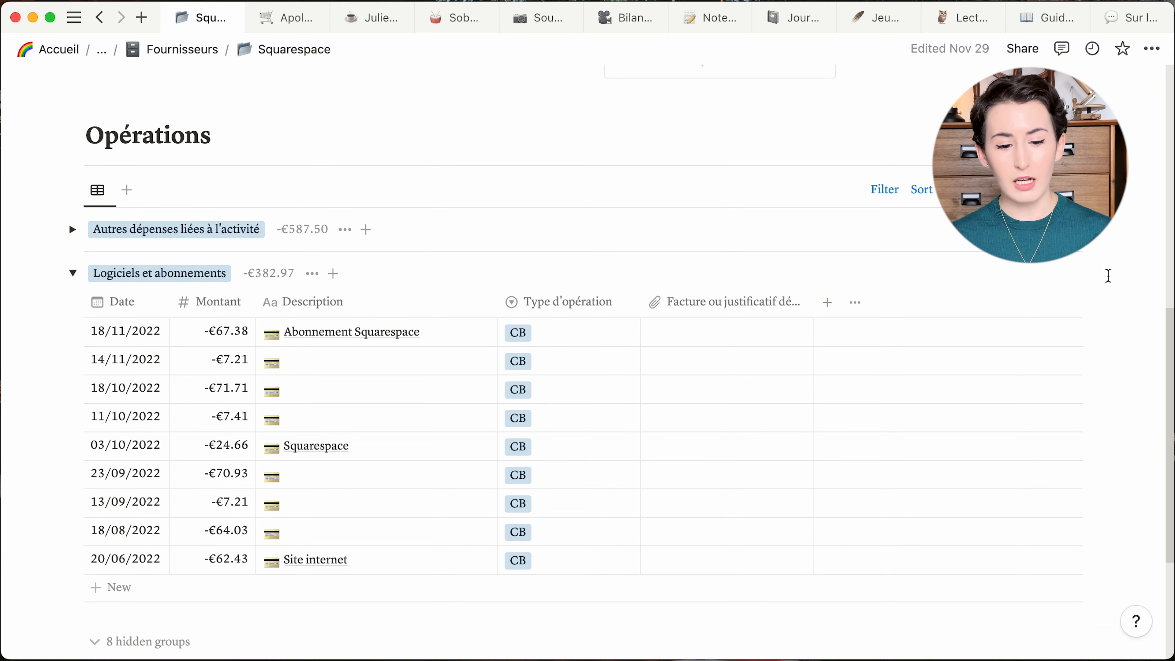
scroll(781, 198, "down", 2)
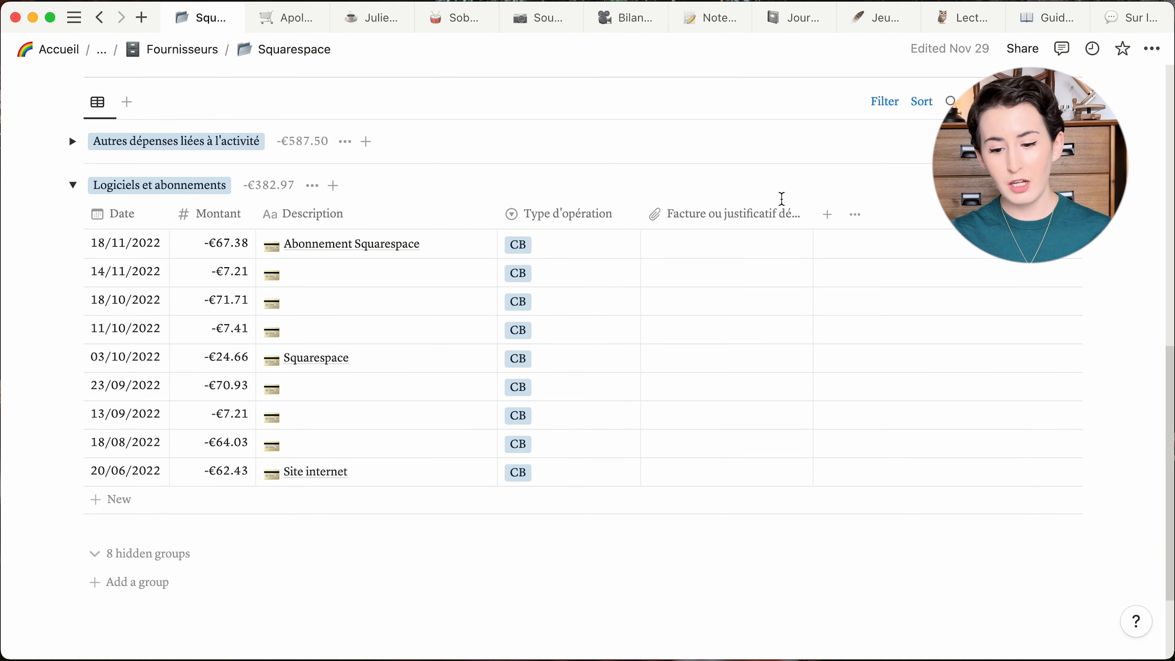
scroll(781, 198, "up", 1)
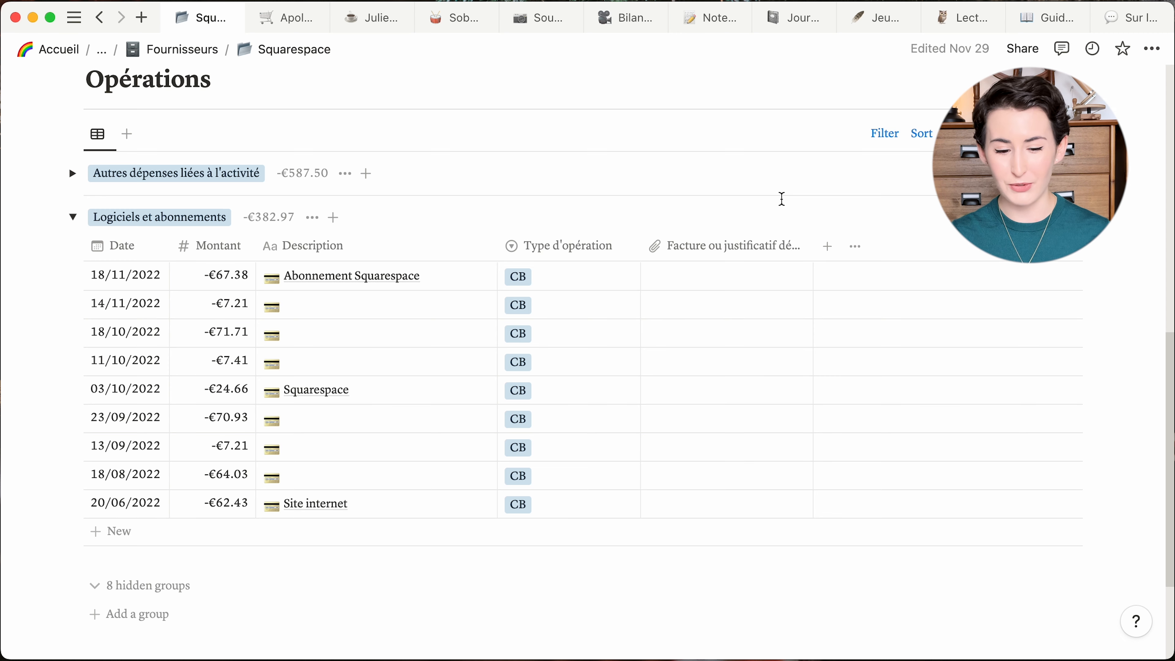
scroll(781, 198, "up", 1)
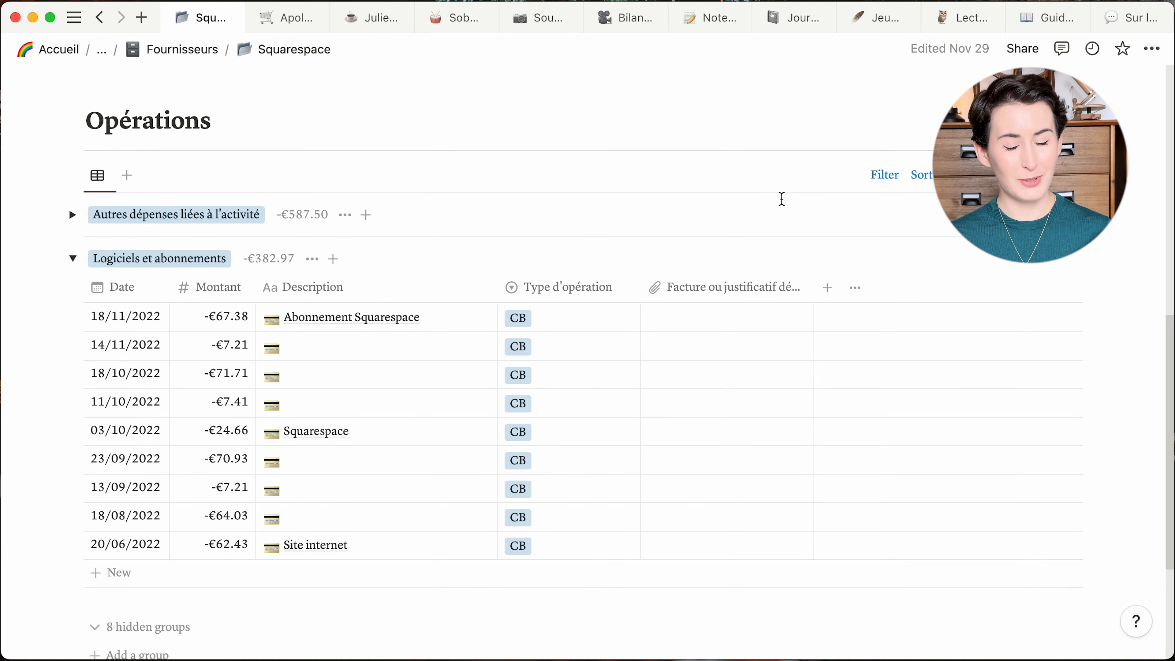
scroll(781, 198, "down", 4)
scroll(780, 197, "up", 12)
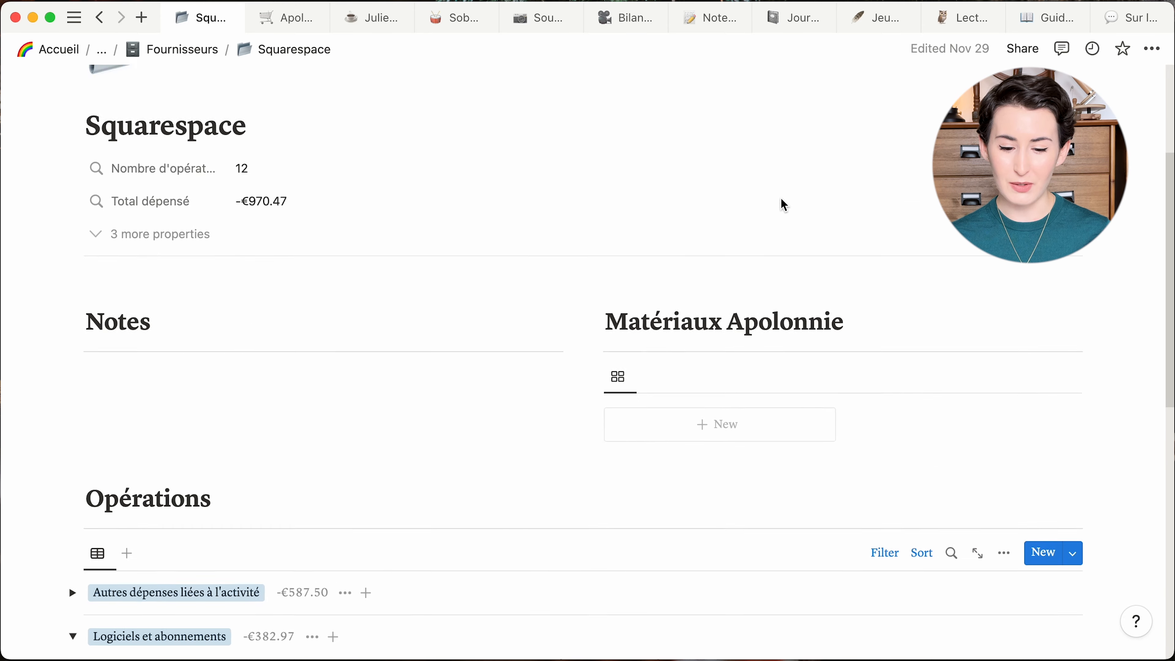
Step: Close the Squarespace page and examine the Matériaux and Inventaire mises en ligne sections of the Apolonnie project page
scroll(781, 204, "down", 1)
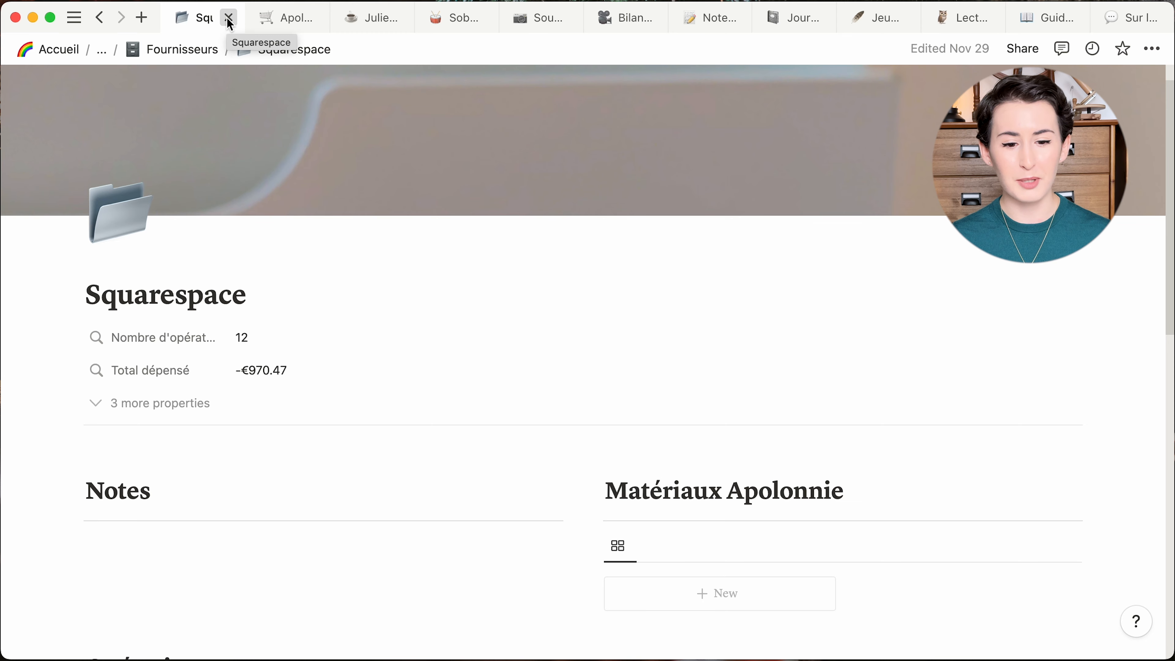
left_click(229, 18)
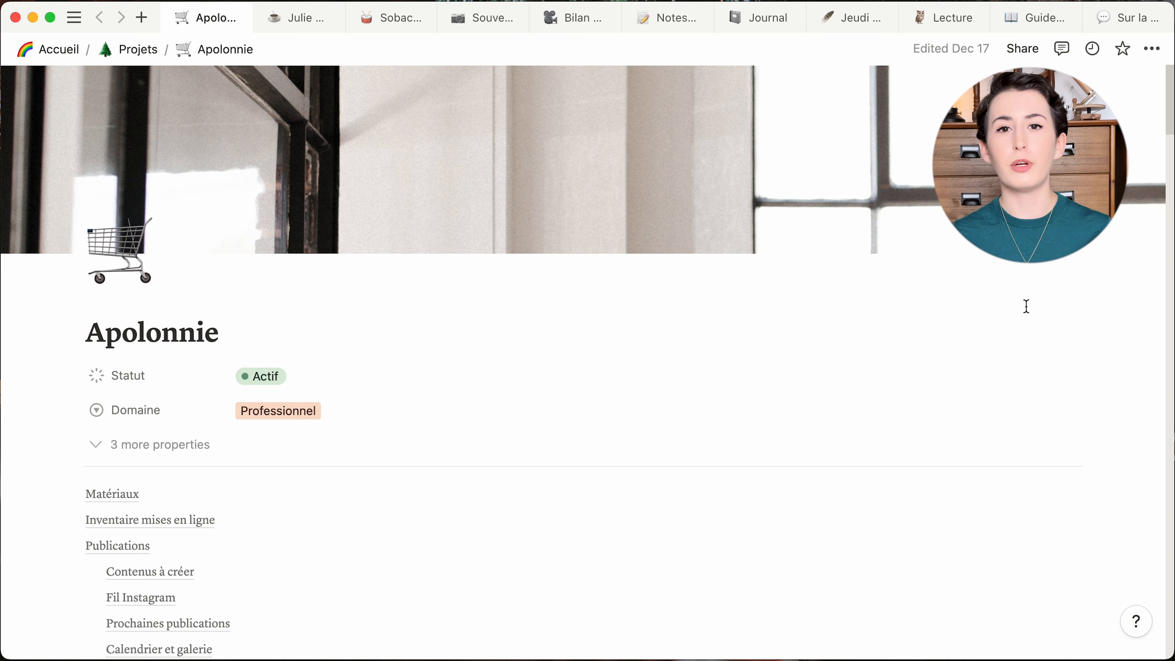
scroll(1123, 331, "down", 4)
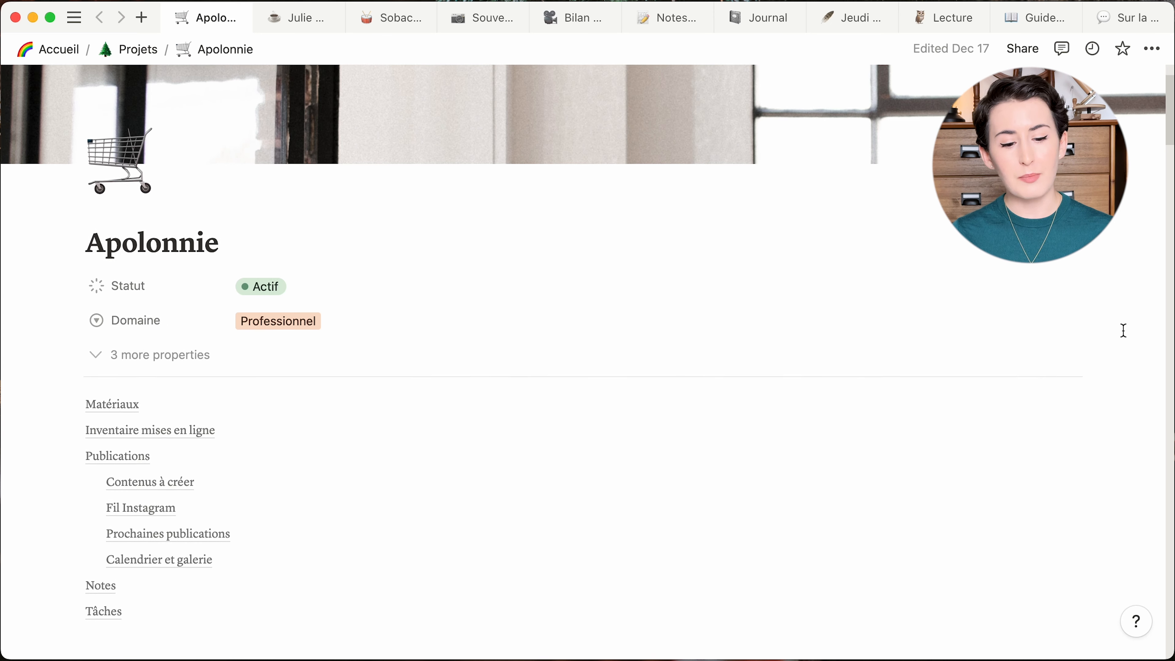
scroll(1123, 331, "down", 1)
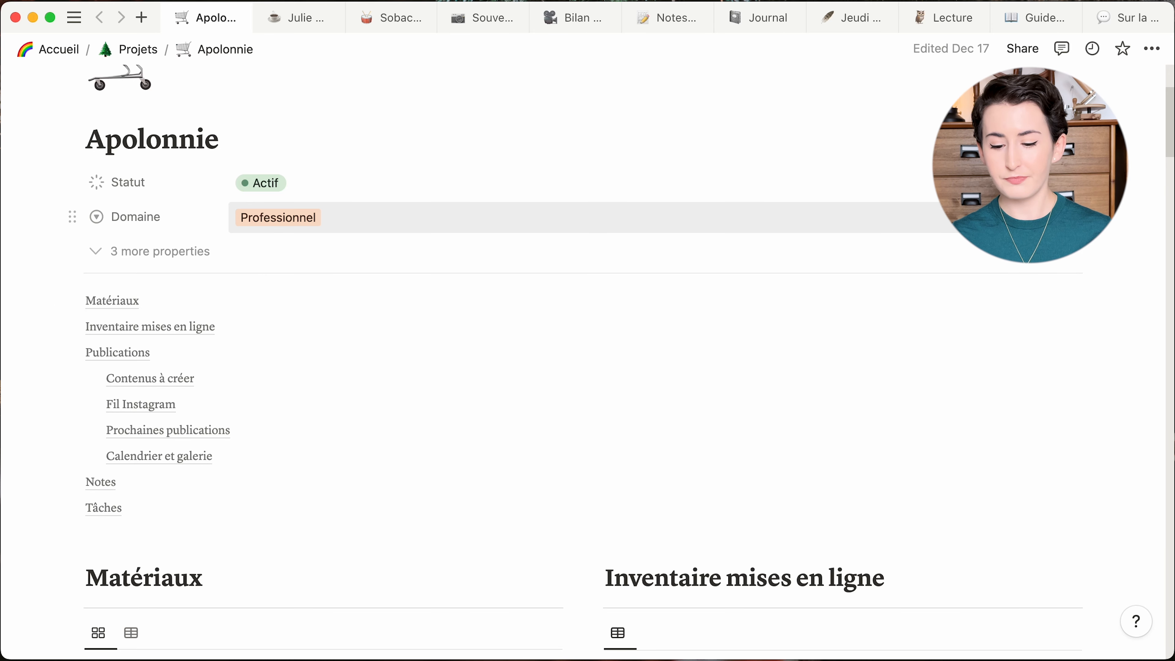
scroll(690, 231, "down", 10)
scroll(1091, 315, "down", 3)
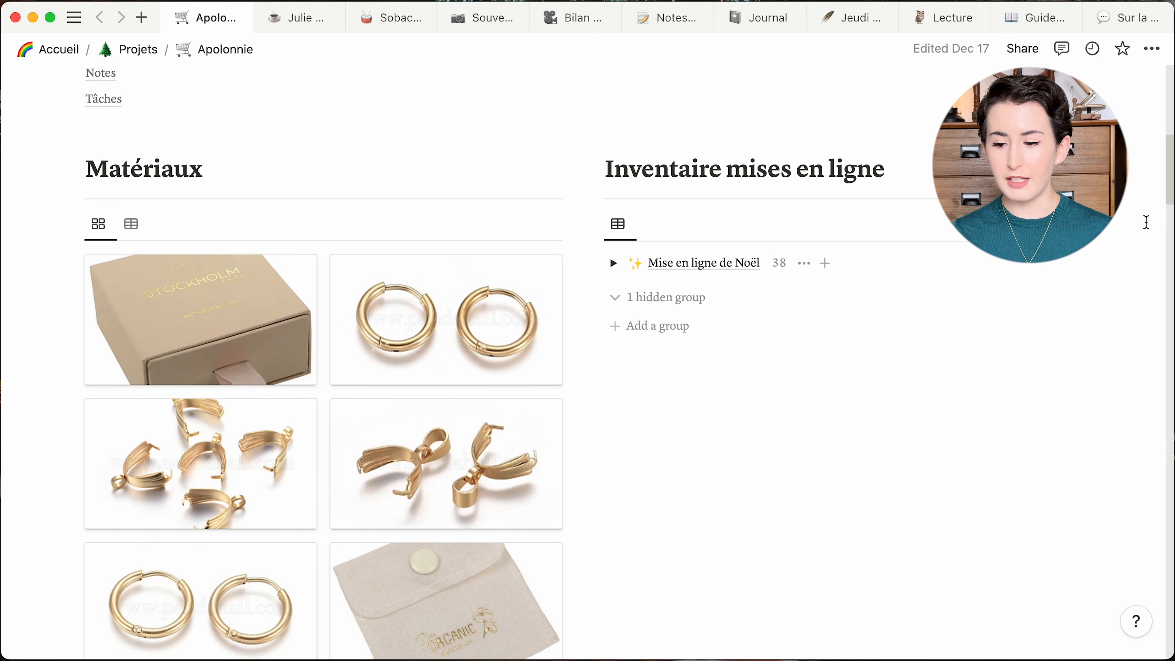
scroll(1142, 218, "down", 1)
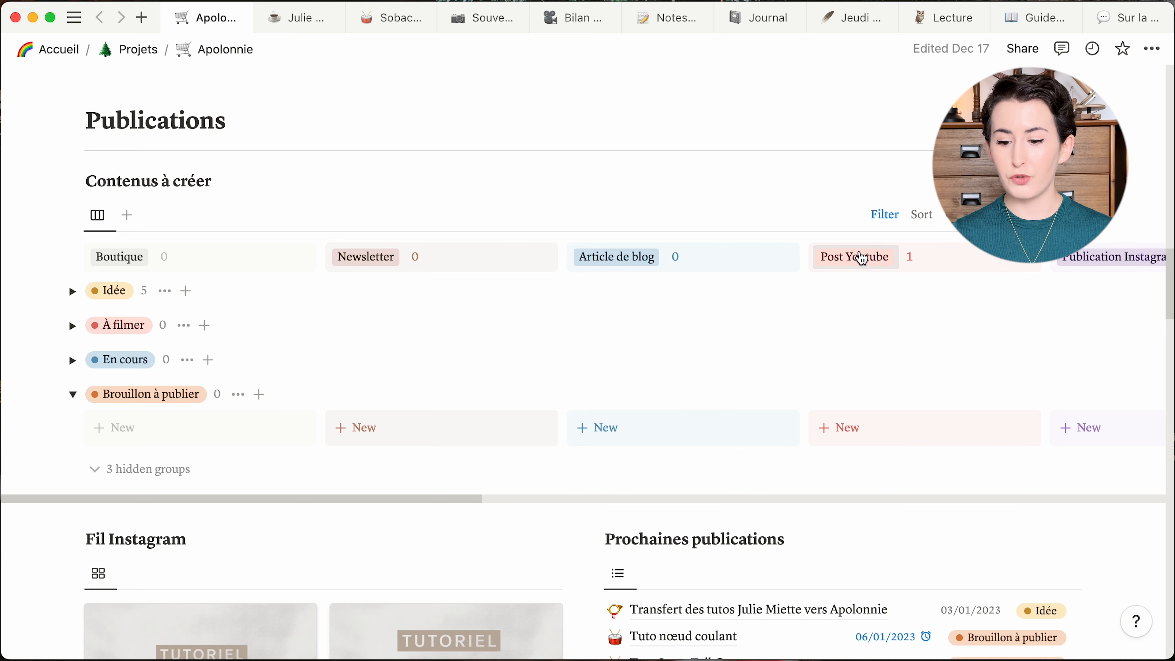
Step: Hide the Article de blog column in the Contenus à créer board of the Publications section
scroll(858, 257, "right", 5)
scroll(858, 257, "right", 10)
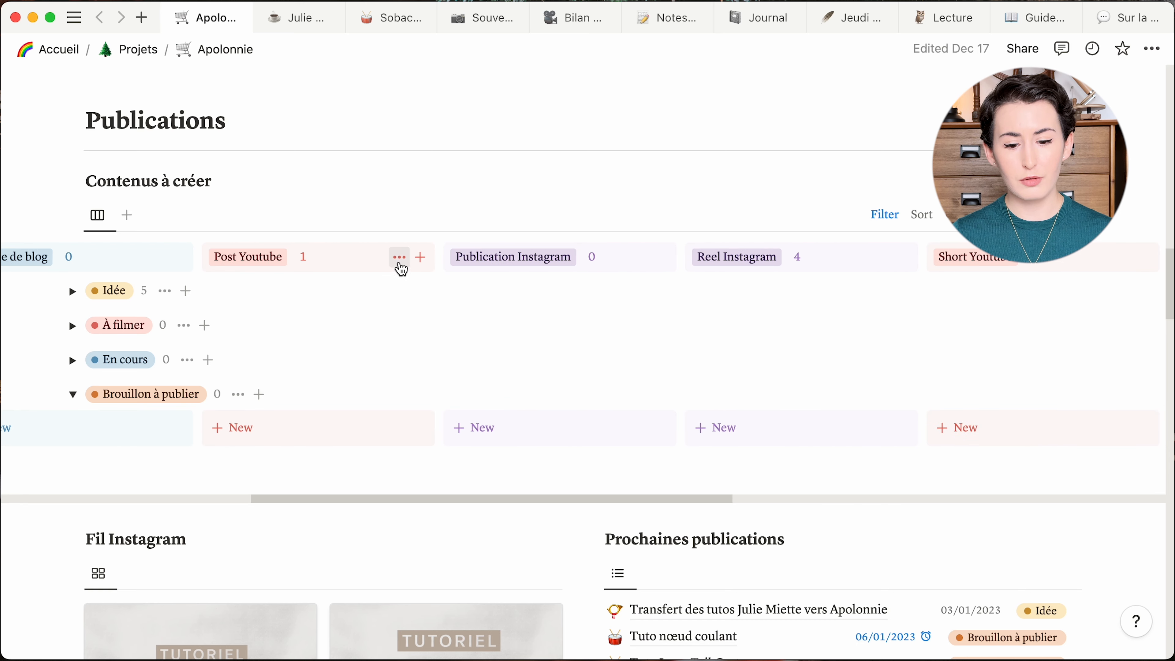
scroll(381, 344, "right", 1)
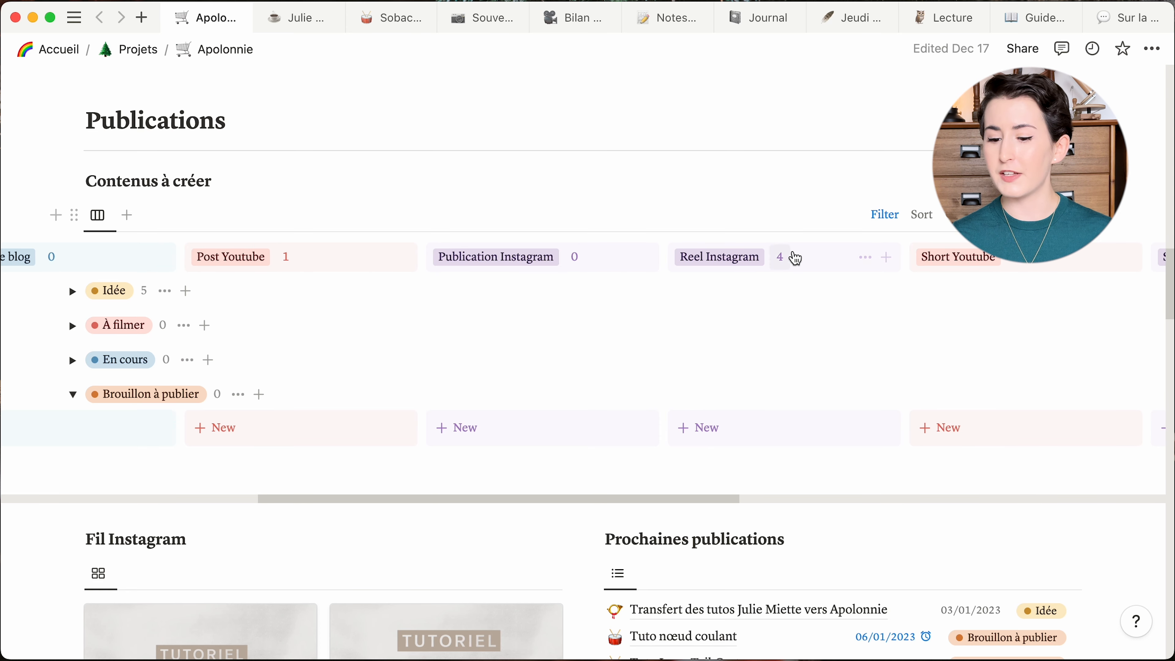
scroll(792, 256, "right", 9)
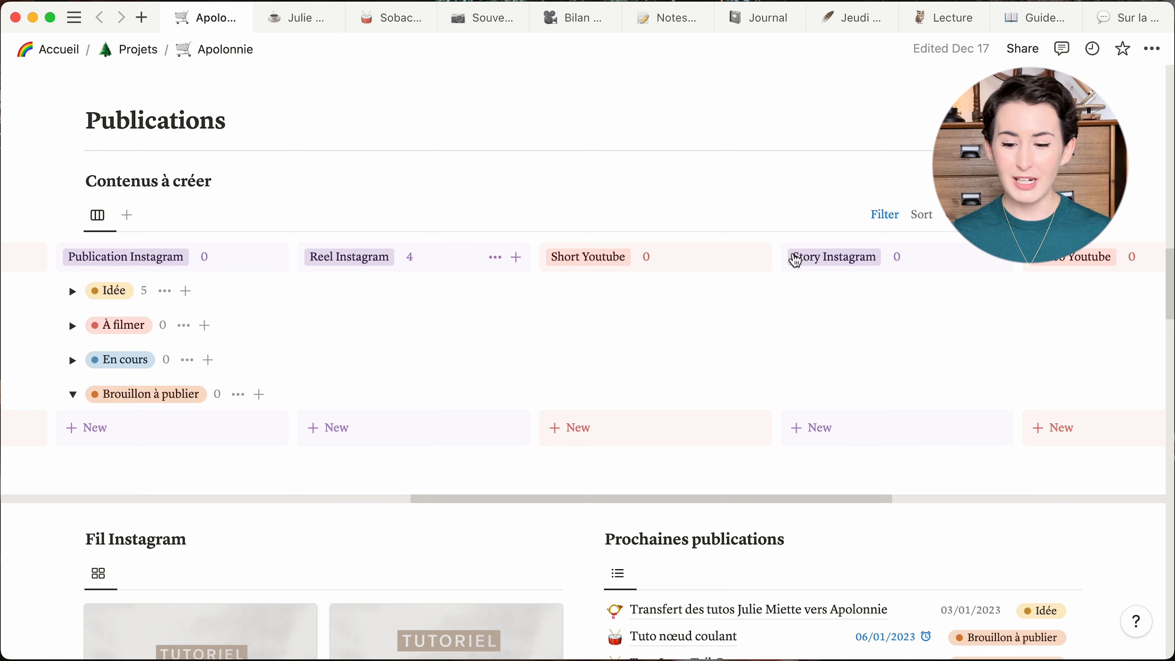
scroll(795, 260, "left", 13)
scroll(795, 261, "left", 11)
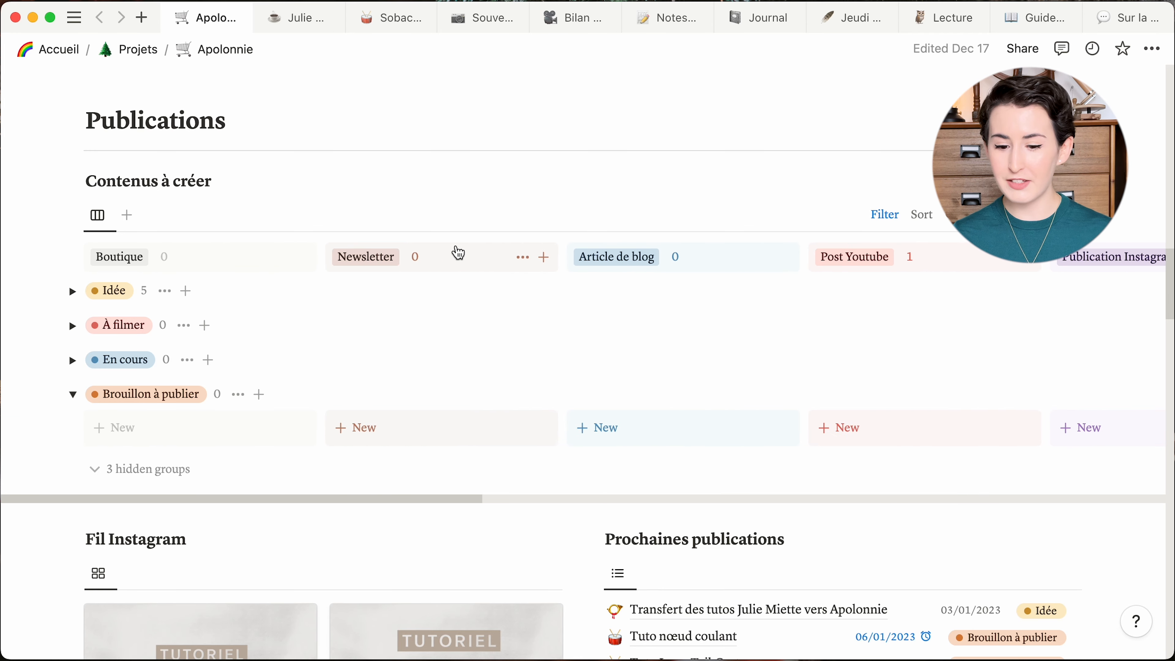
left_click(763, 257)
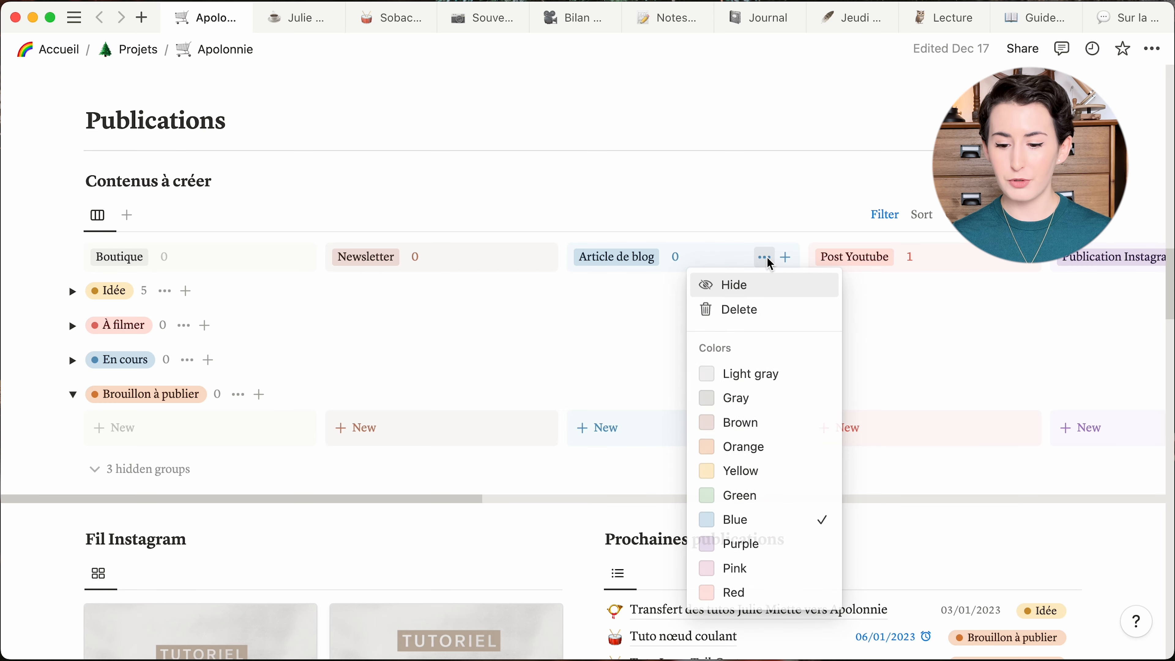
left_click(768, 299)
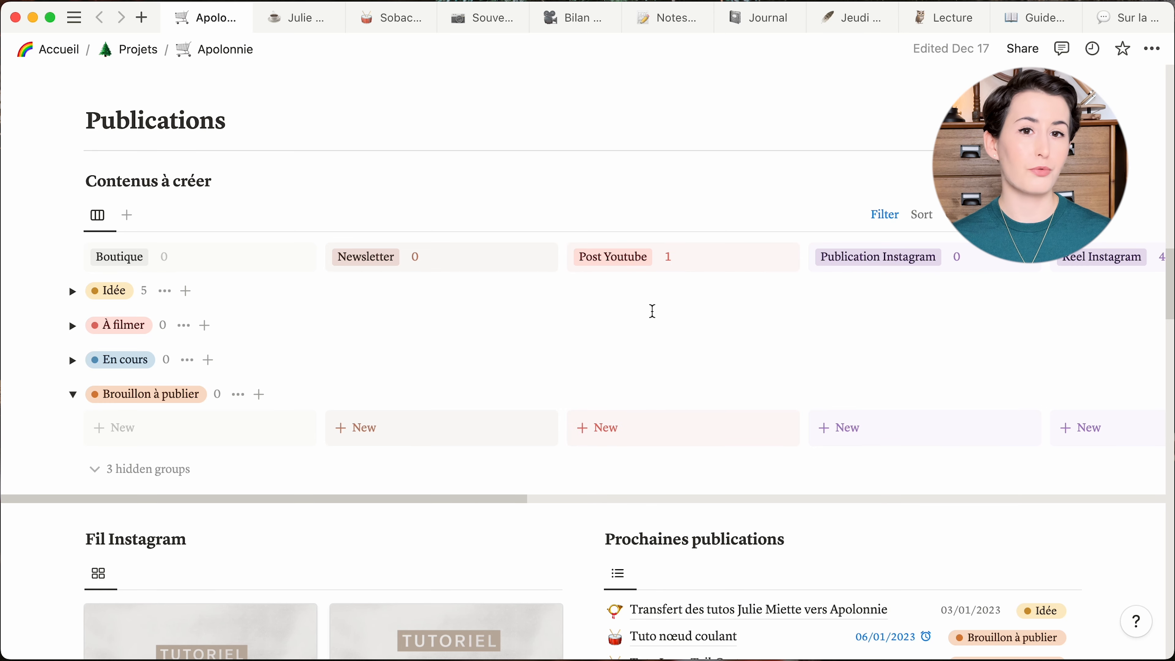
Step: Check the templates available for Contenus à créer and the cards in its Idée group, leaving the group collapsed
scroll(652, 311, "right", 5)
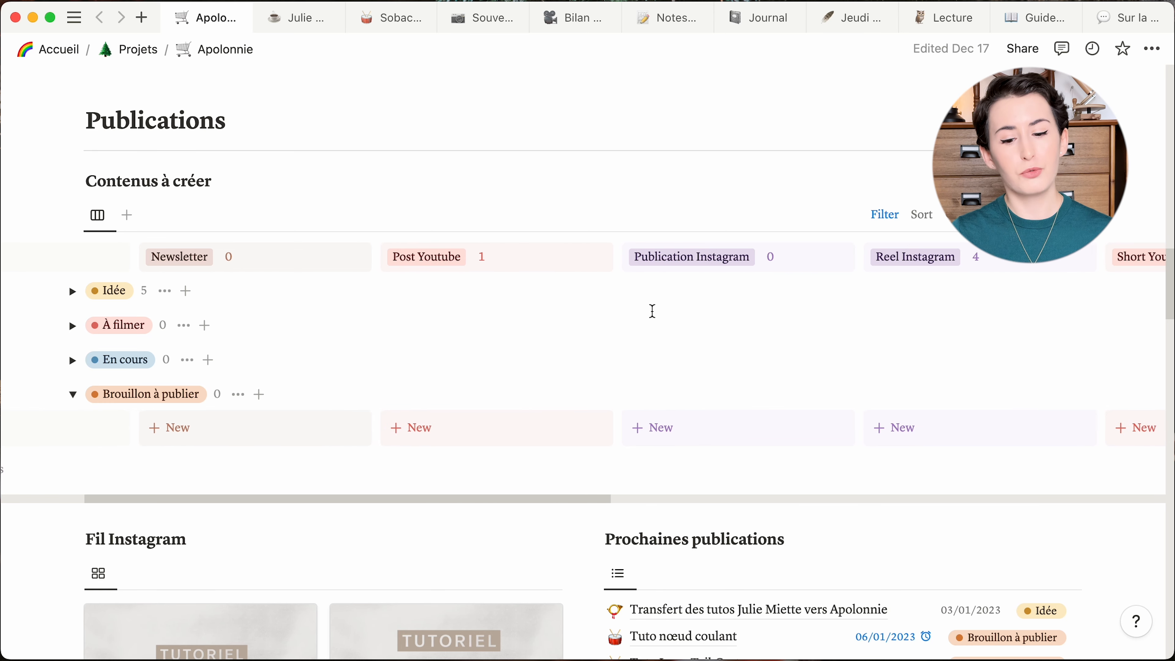
scroll(652, 310, "right", 6)
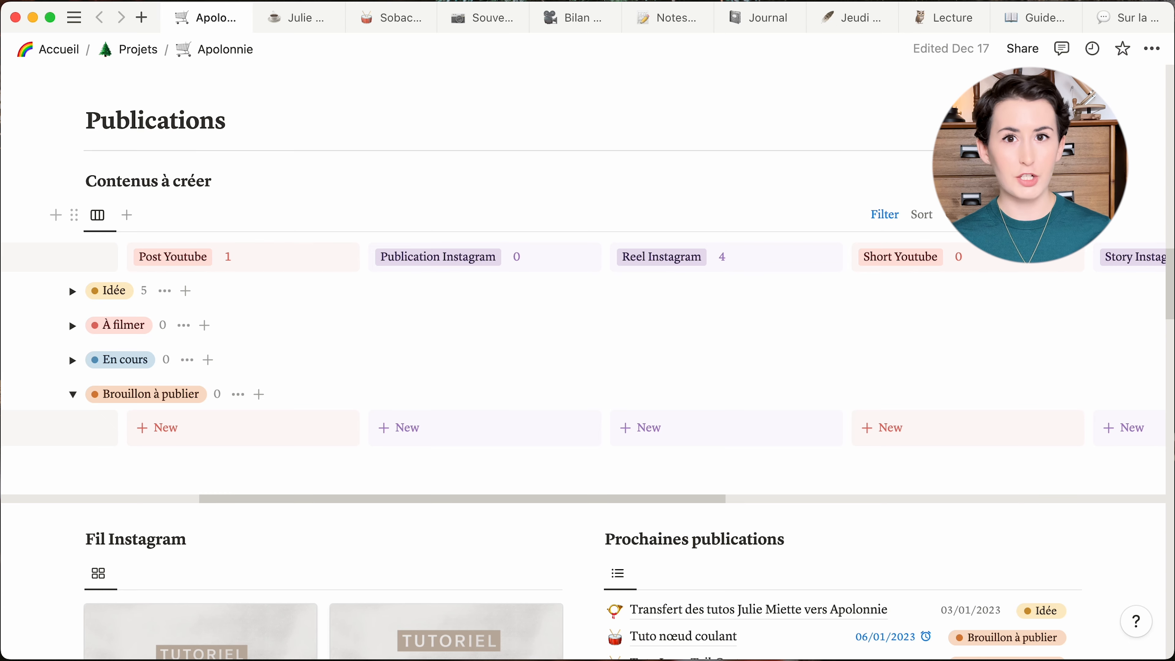
left_click(1073, 215)
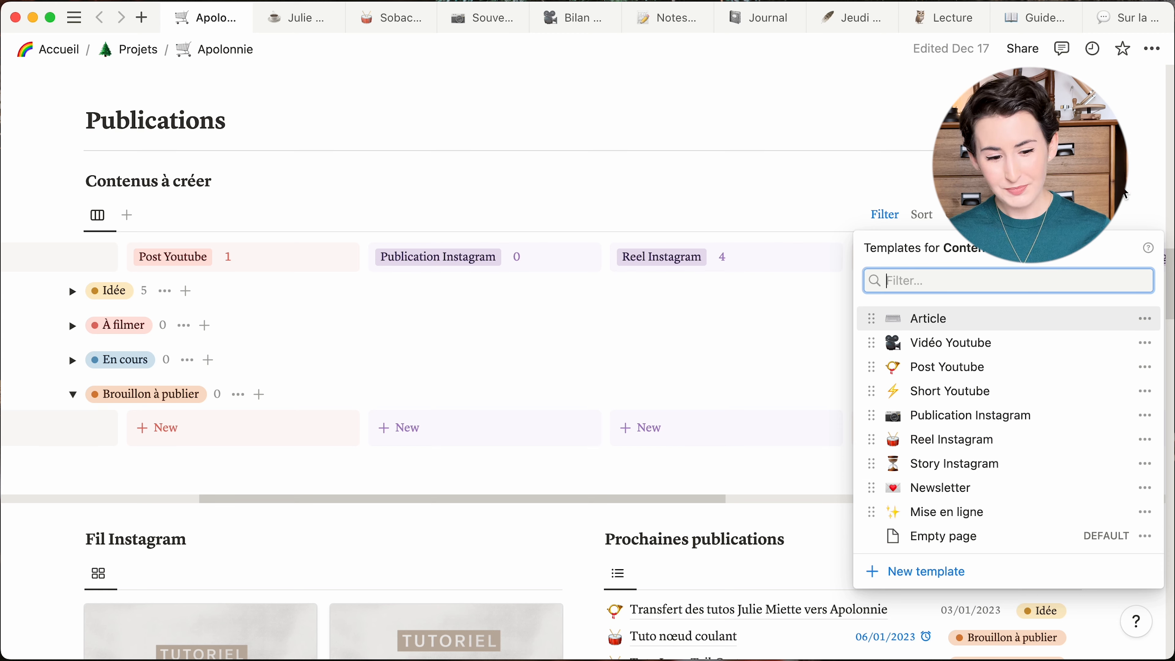
left_click(1121, 186)
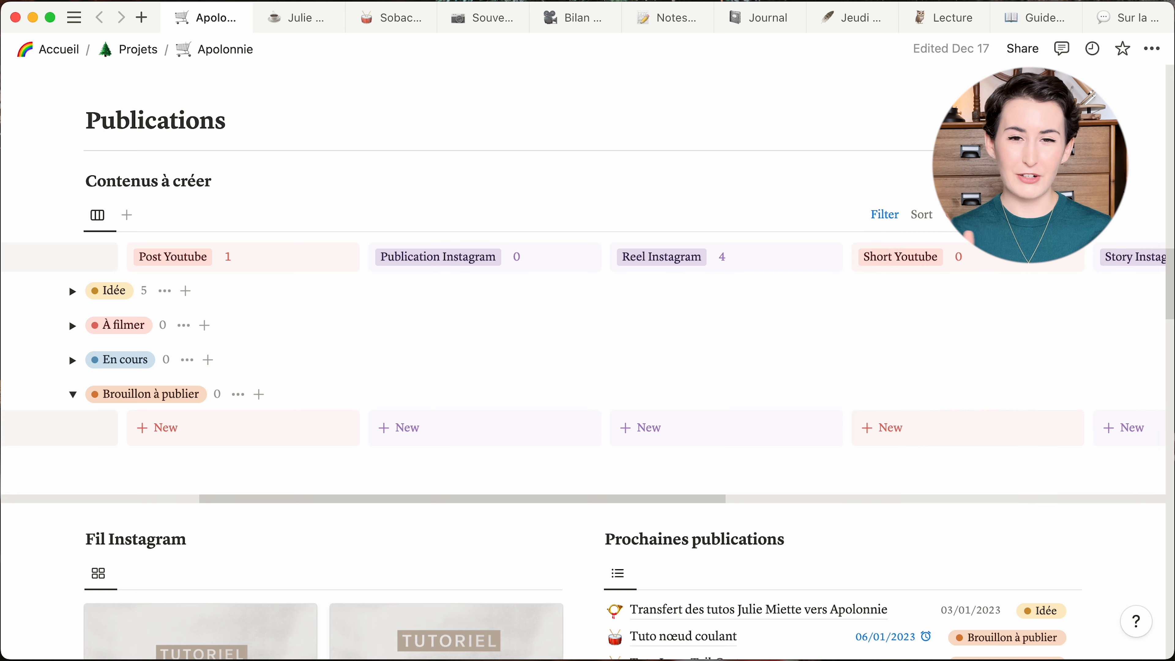
left_click(73, 291)
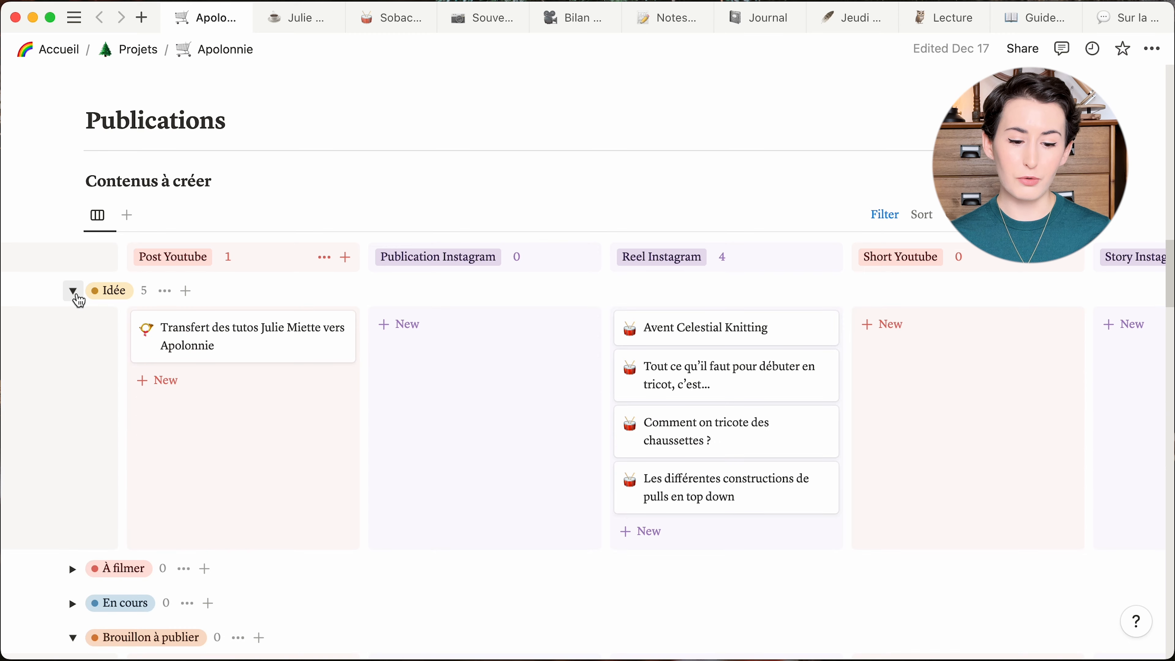
left_click(74, 293)
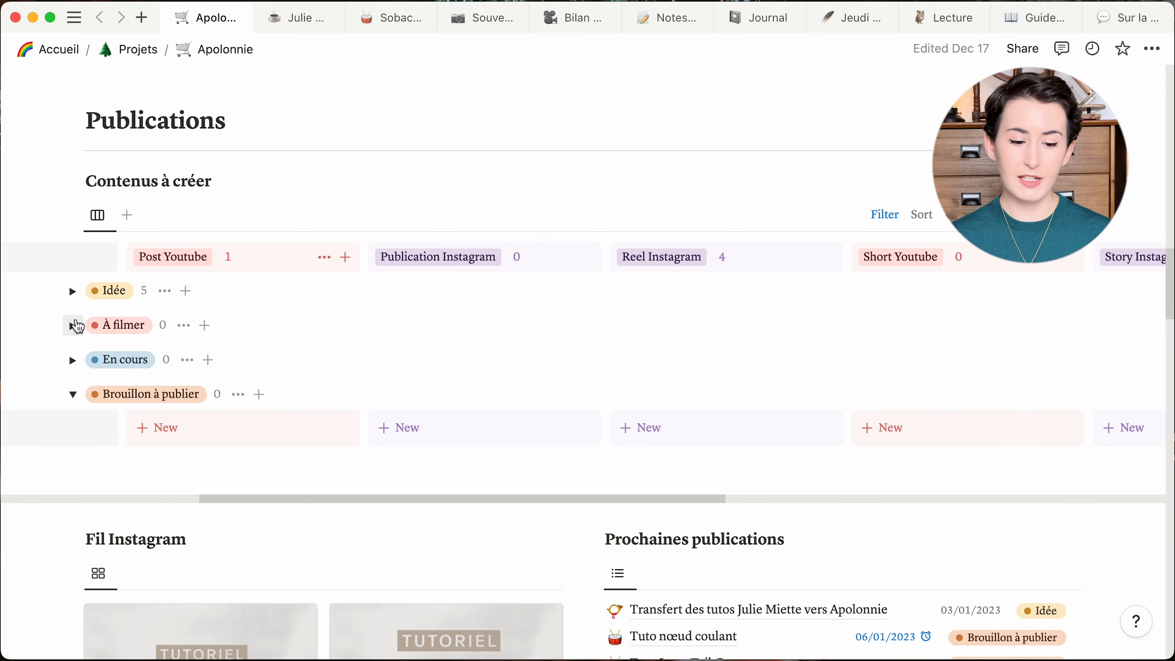
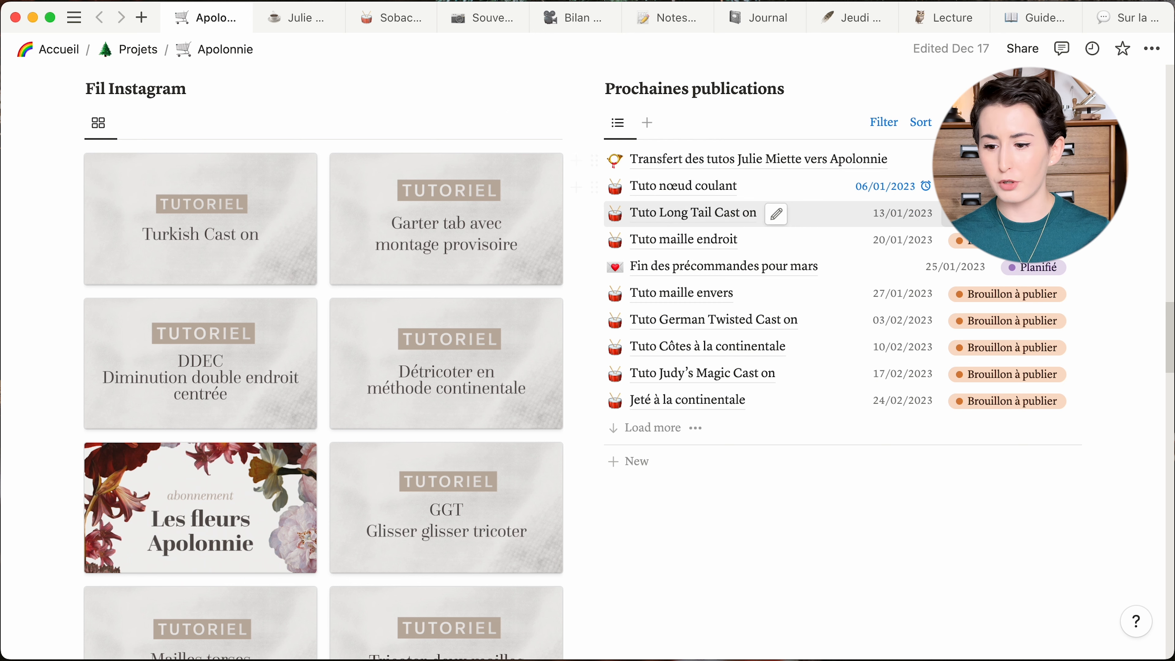
Step: Examine the Fil Instagram gallery, the Prochaines publications list and the December 2022 calendar on the Apolonnie page
scroll(847, 213, "up", 2)
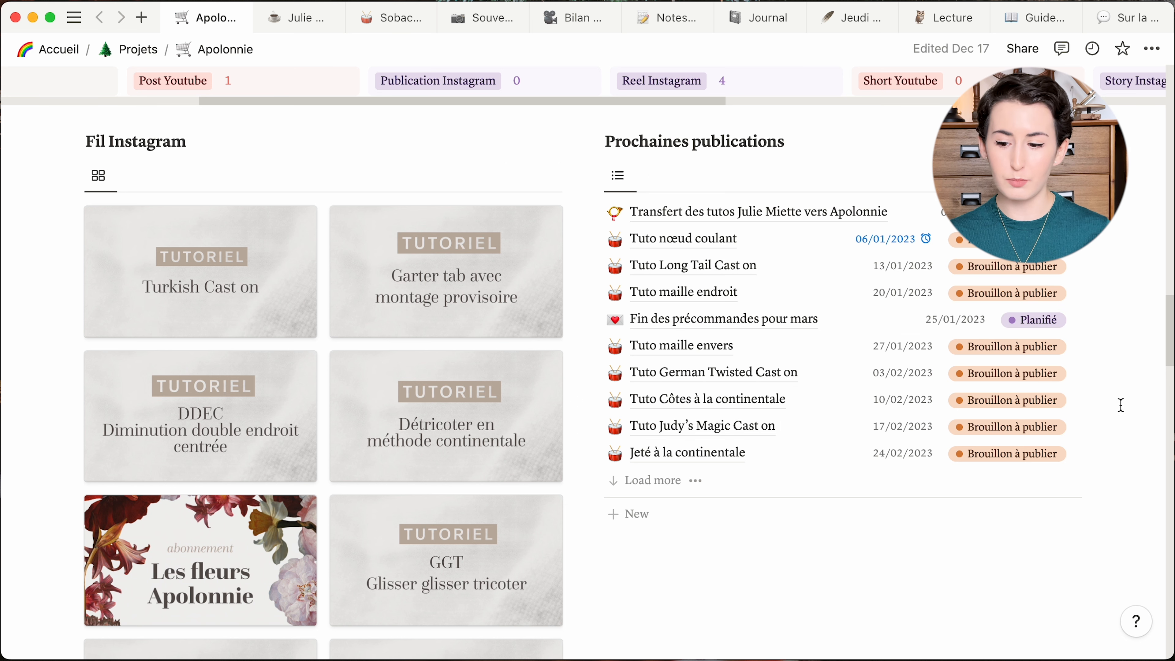
scroll(1121, 405, "down", 1)
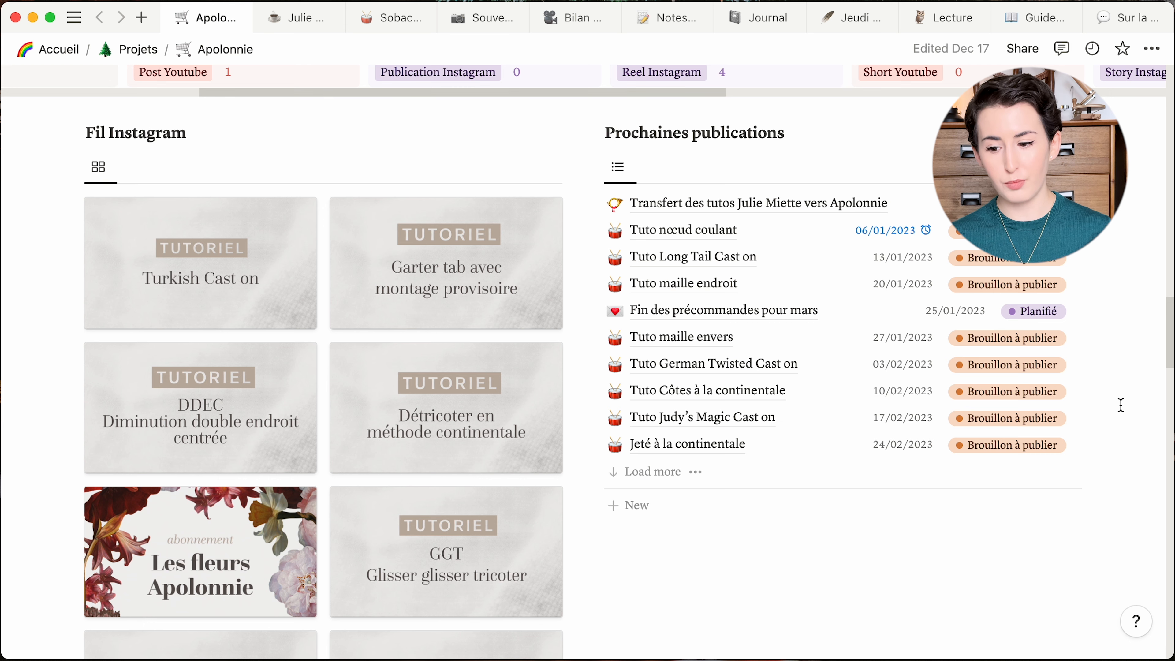
scroll(1120, 405, "down", 10)
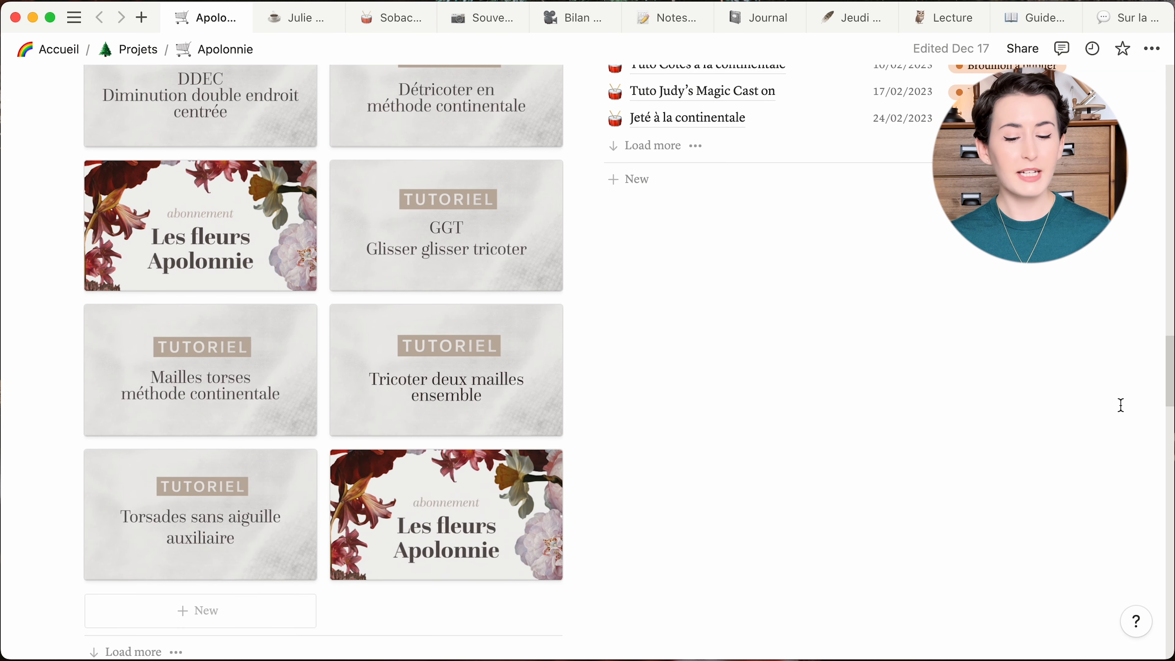
scroll(1121, 405, "down", 18)
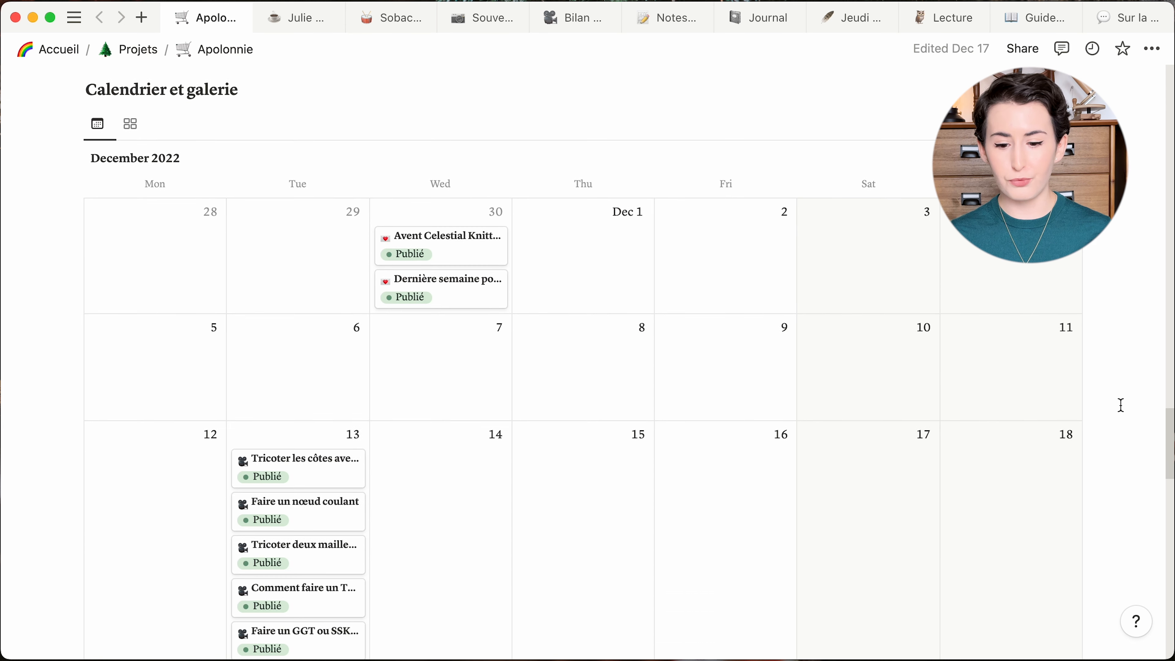
scroll(1120, 405, "down", 5)
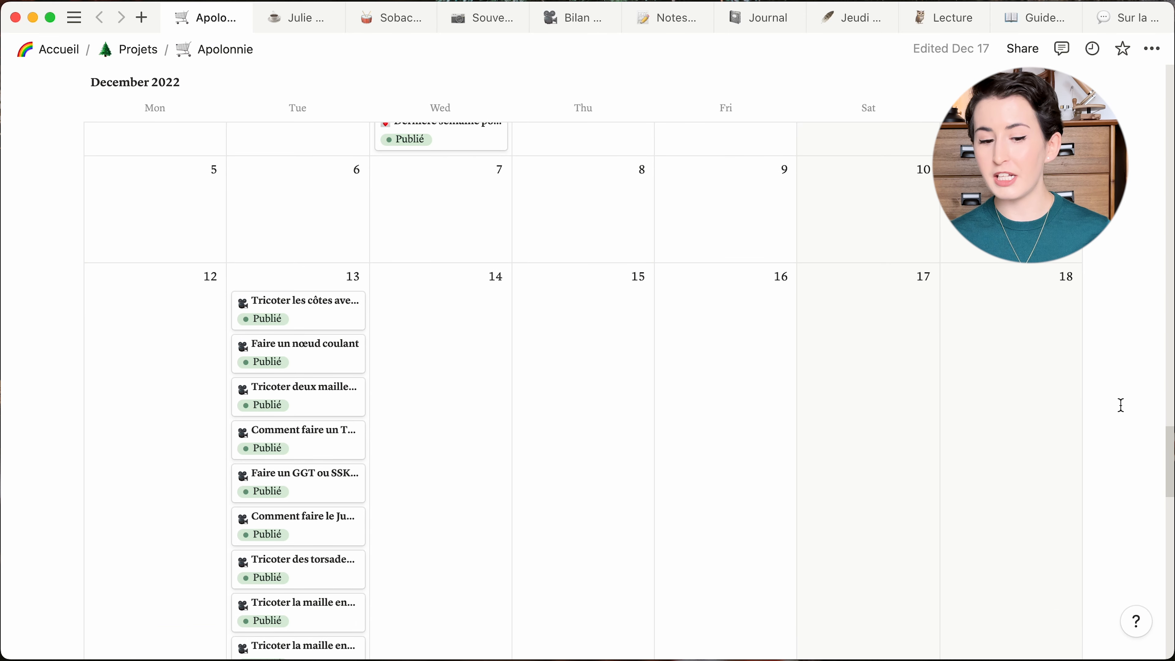
scroll(1120, 405, "up", 6)
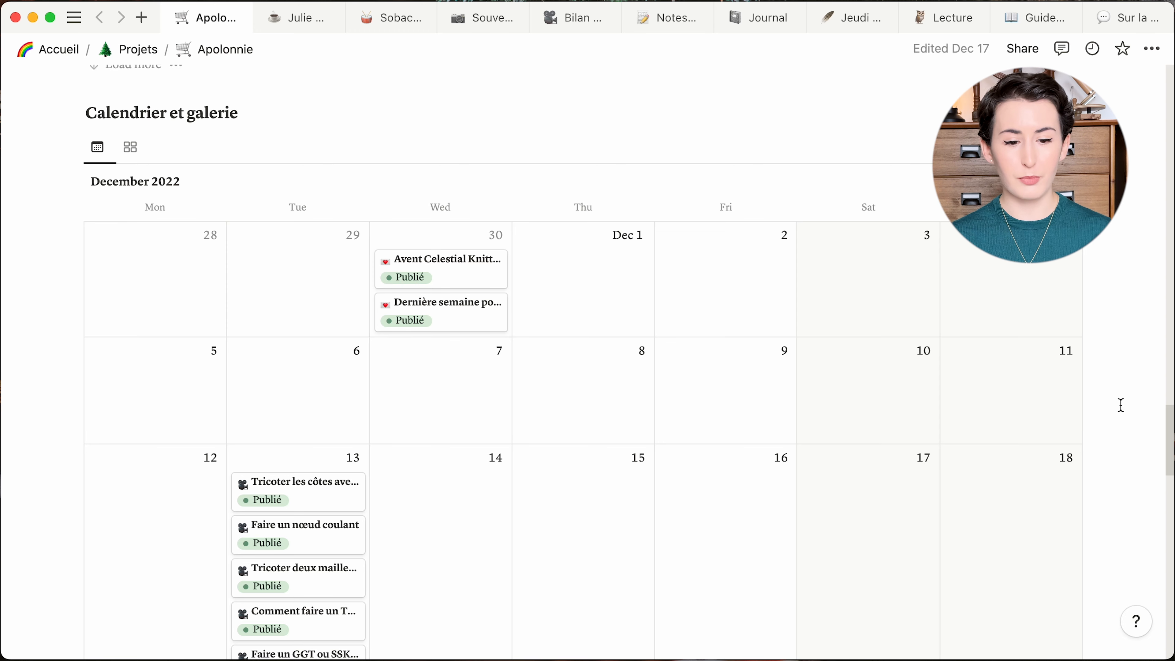
Step: Switch Calendrier et galerie to its gallery view and examine the content cards with their types and publication dates
left_click(129, 149)
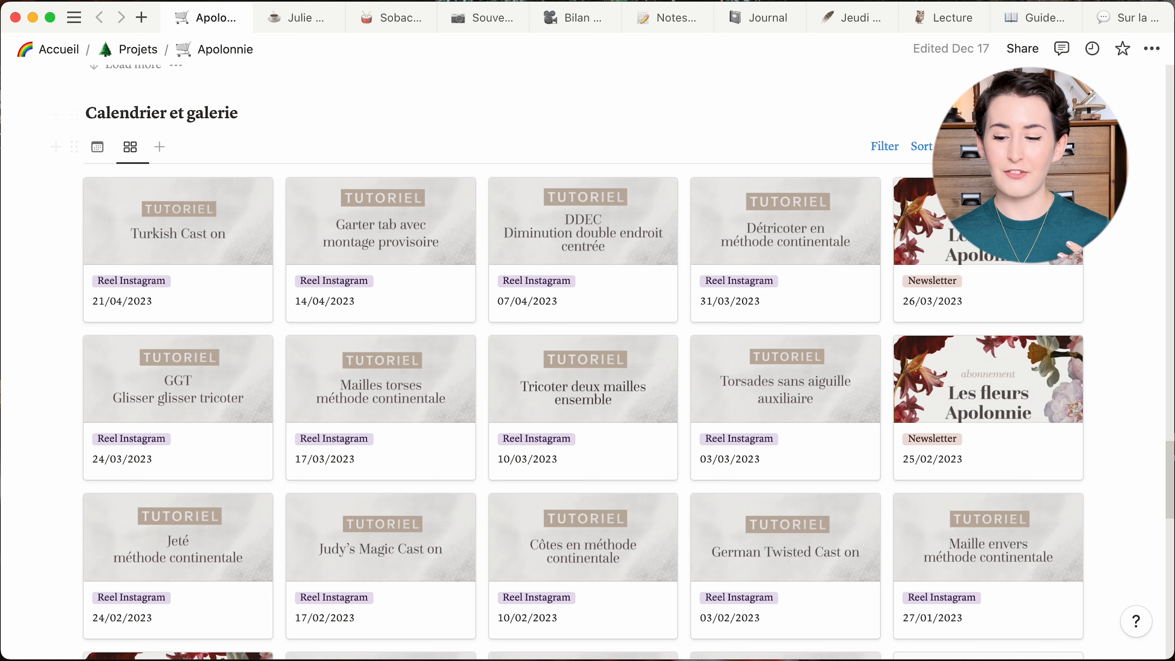
scroll(906, 139, "down", 5)
scroll(1144, 200, "down", 4)
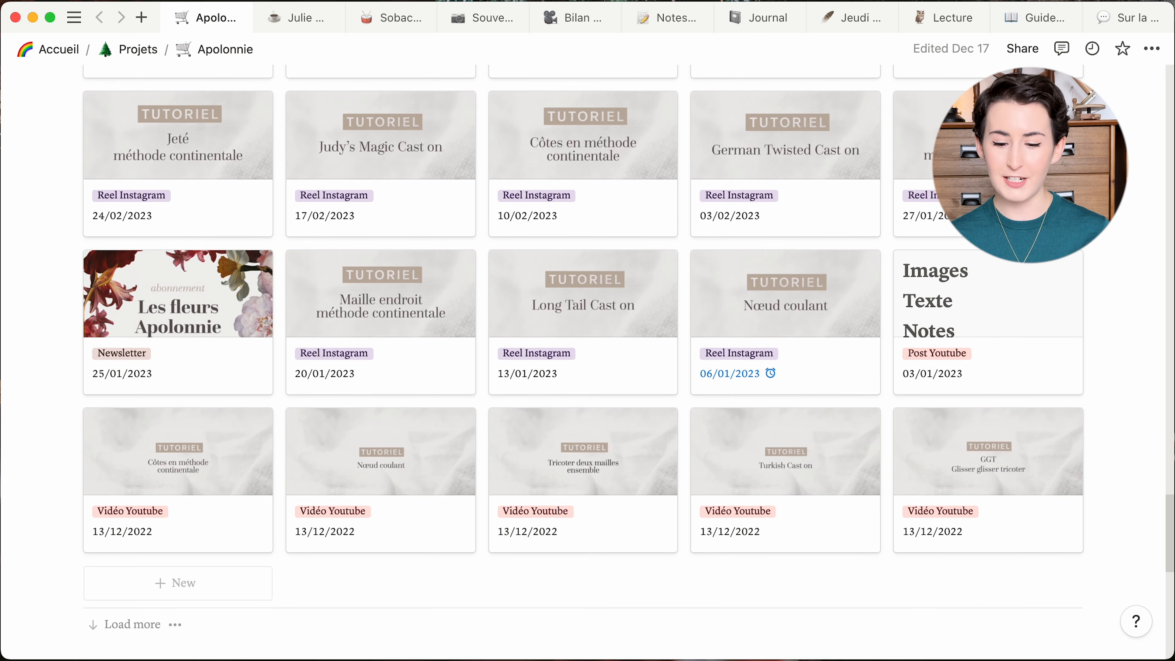
scroll(1144, 201, "up", 2)
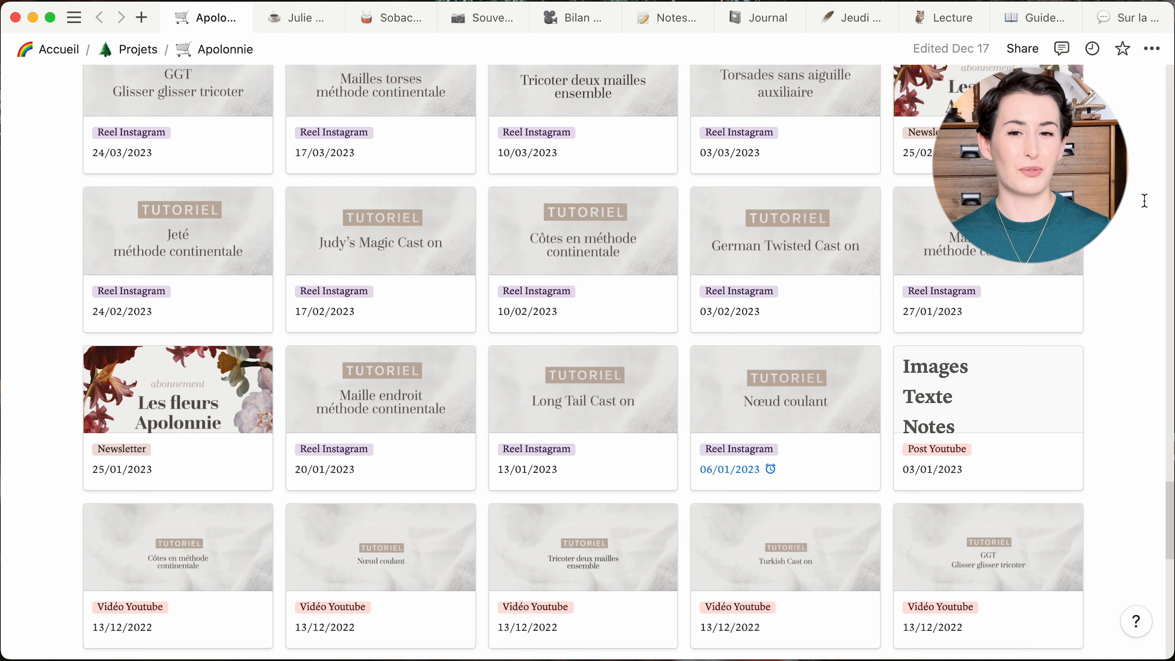
scroll(1144, 200, "up", 7)
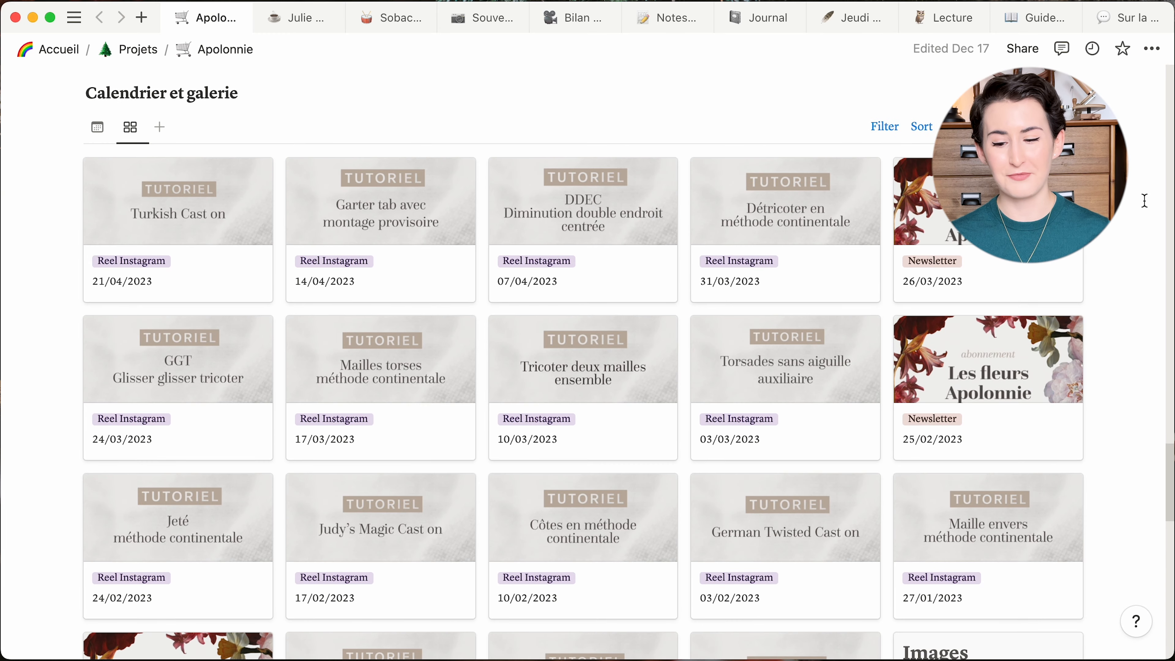
Step: Close the Apolonnie page and go to the À créer board under Publications on the next open project page
key("super+w")
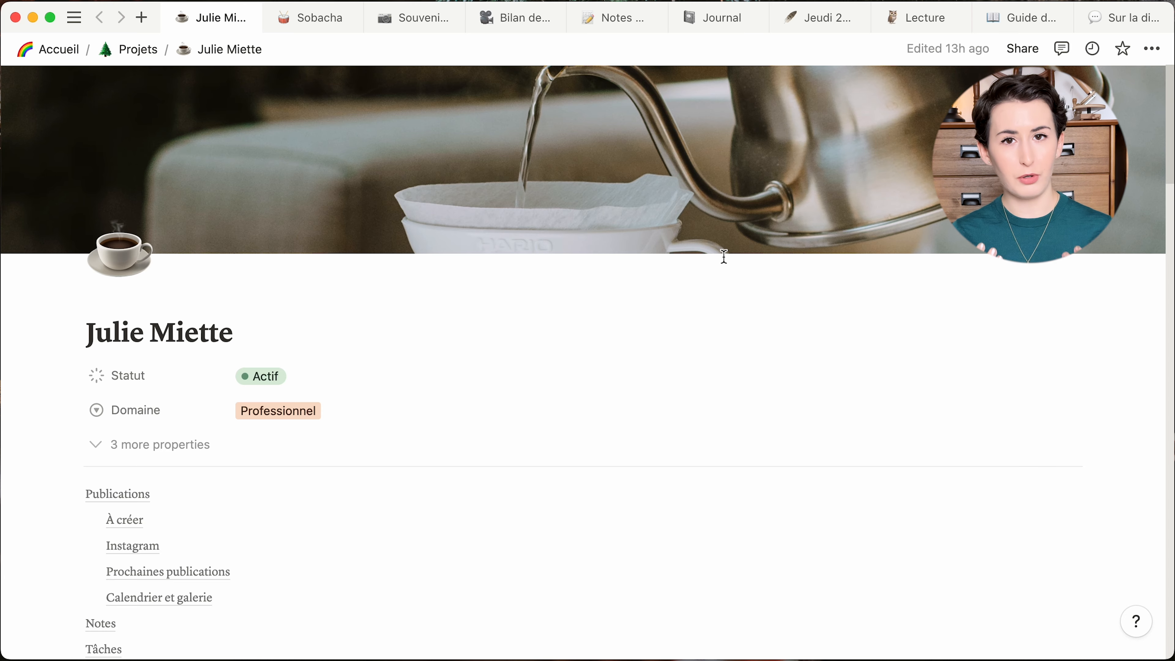
scroll(895, 280, "down", 3)
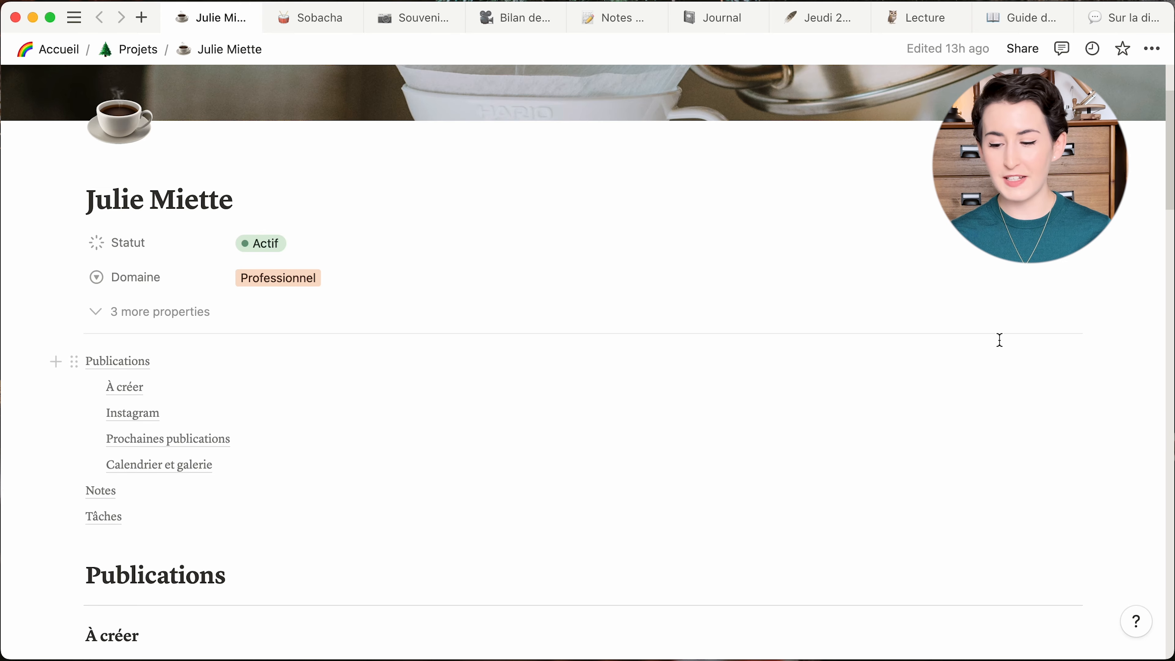
scroll(1000, 343, "down", 3)
scroll(1000, 345, "down", 5)
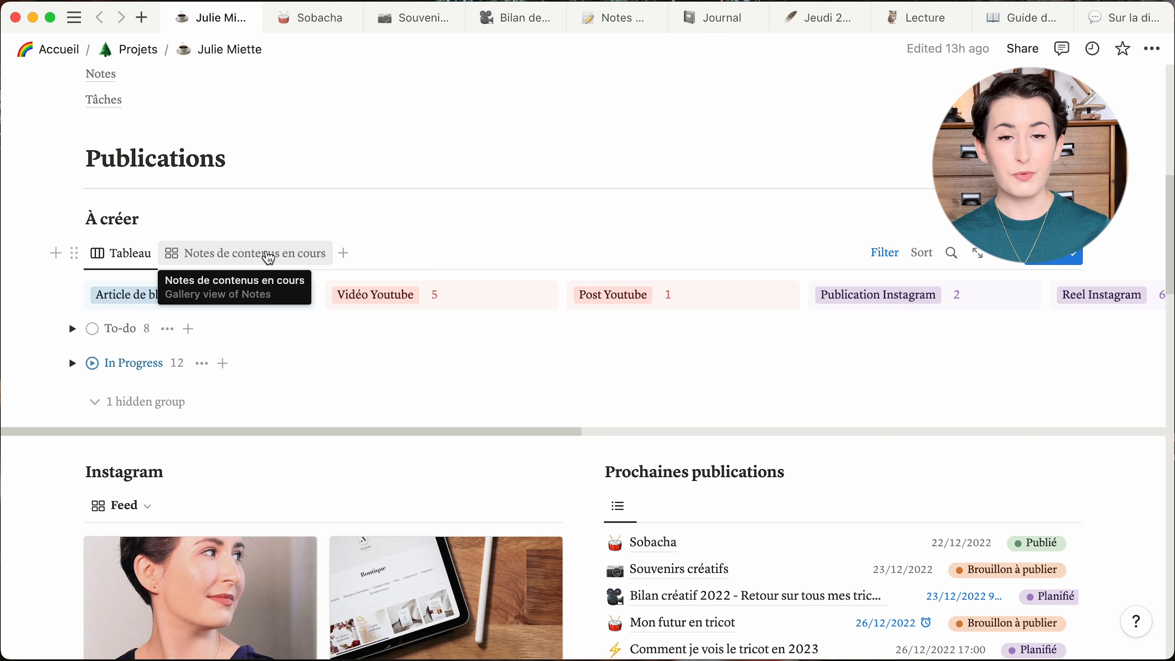
Step: Check the Notes de contenus en cours gallery under À créer and return to the Tableau view
left_click(268, 258)
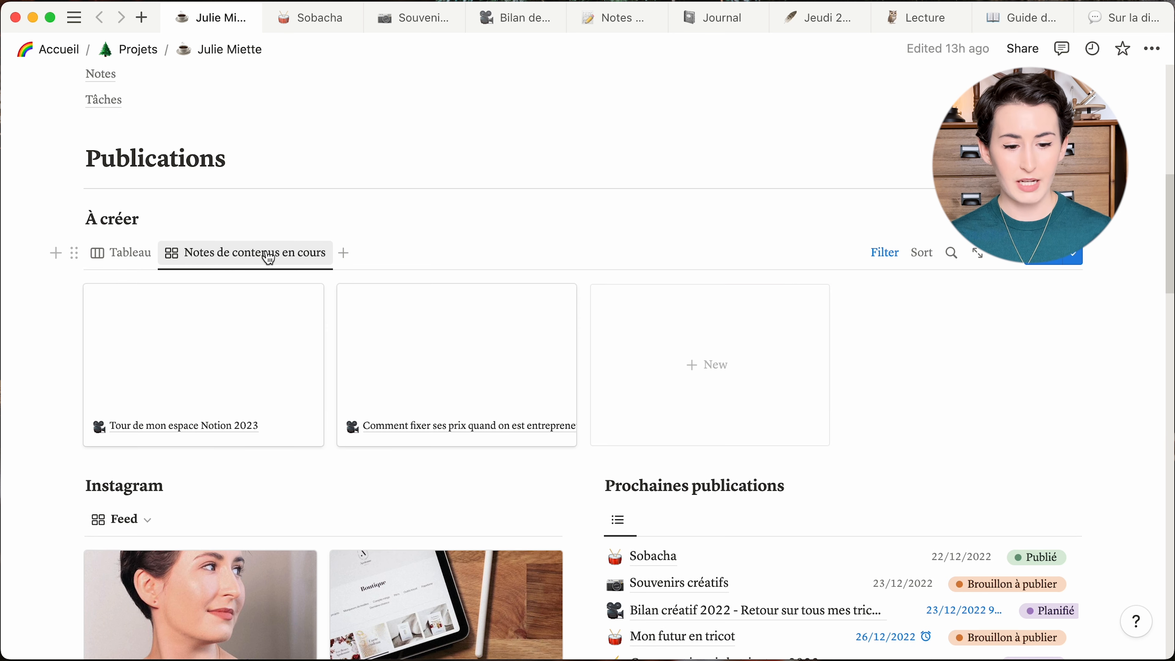
scroll(447, 212, "up", 1)
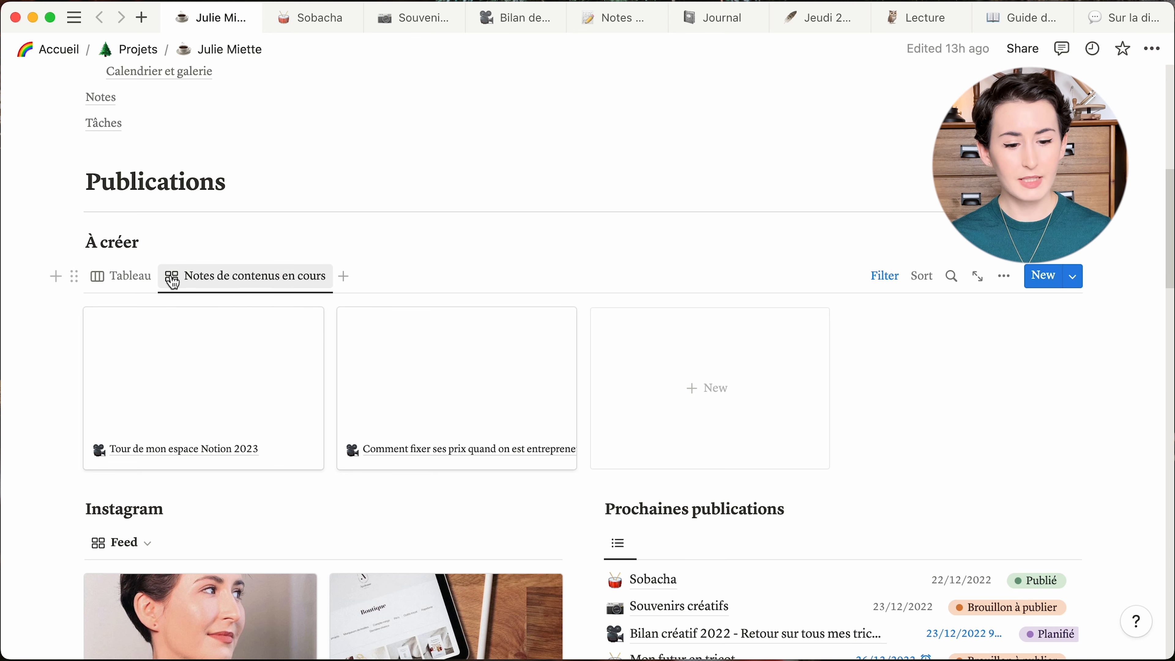
left_click(121, 276)
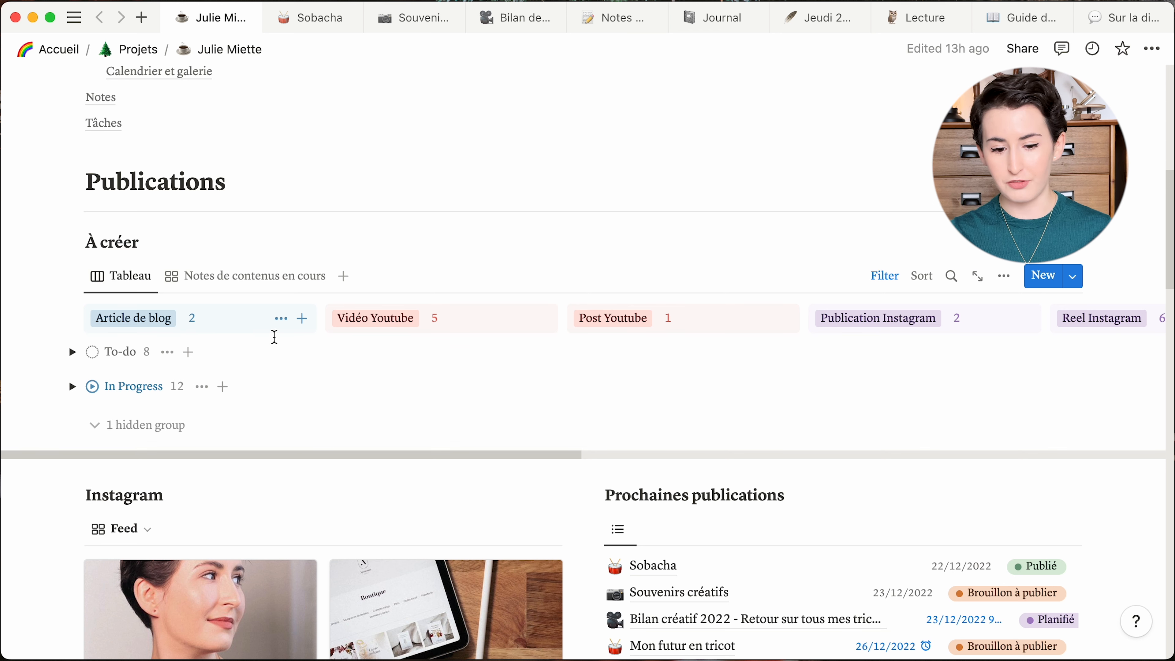
Step: Check the To-do and In Progress groups of the À créer board, leaving both groups collapsed
left_click(68, 362)
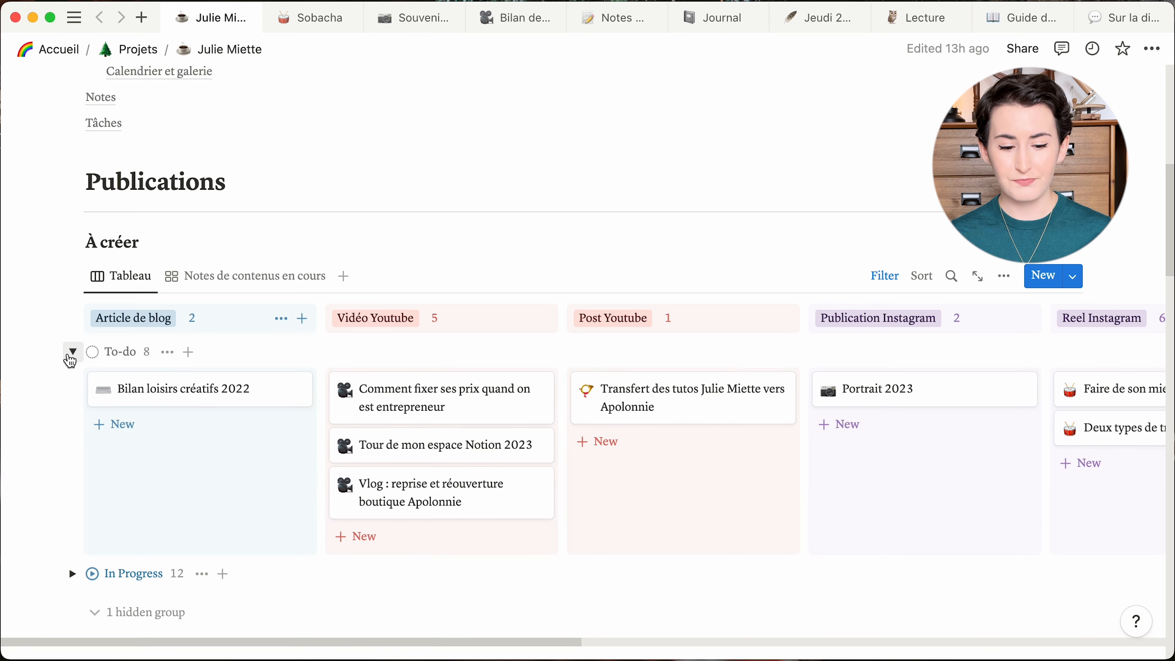
left_click(71, 358)
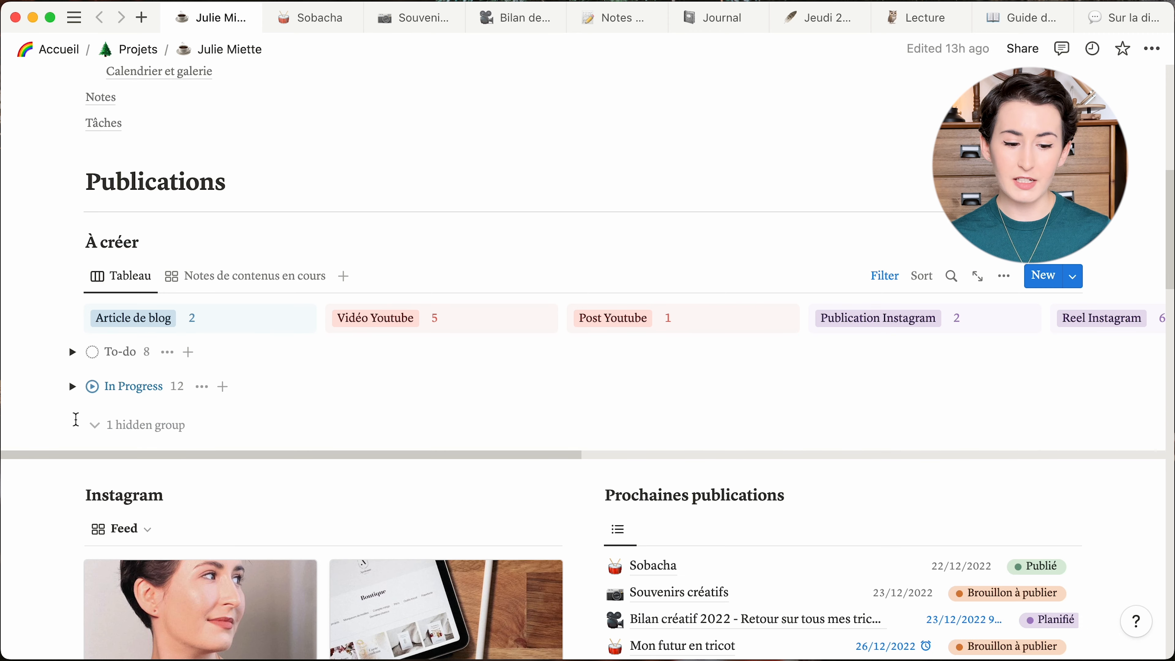
left_click(71, 388)
left_click(70, 398)
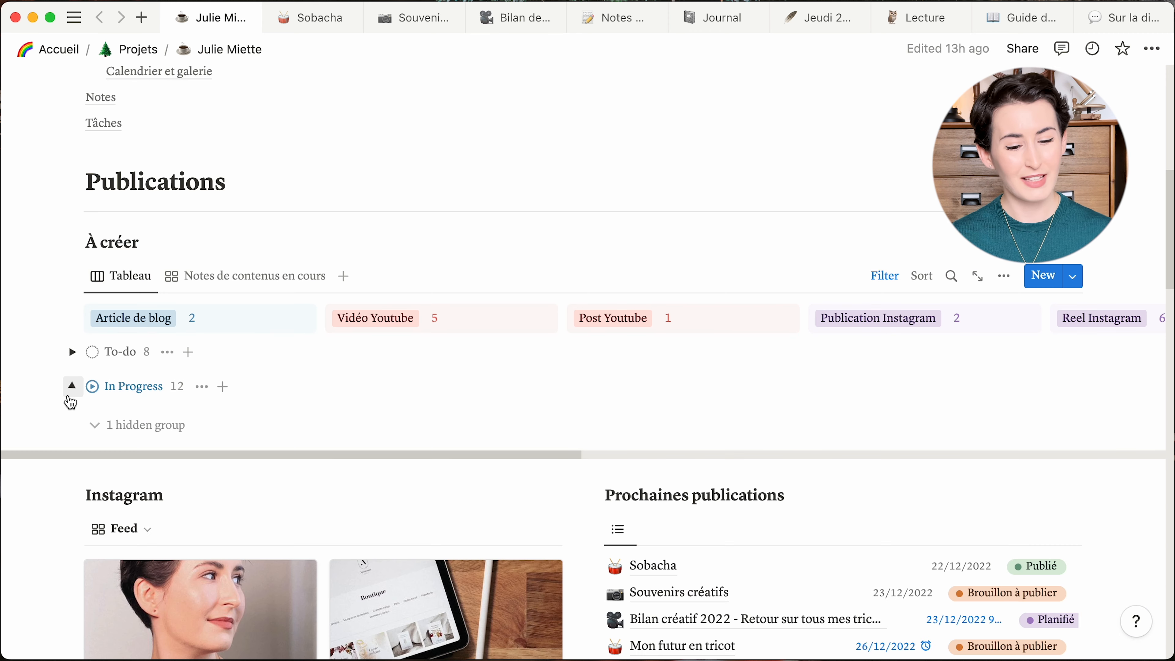
Step: Switch the Instagram gallery under Publications to its Reels view and hide its filter bar
scroll(690, 446, "down", 10)
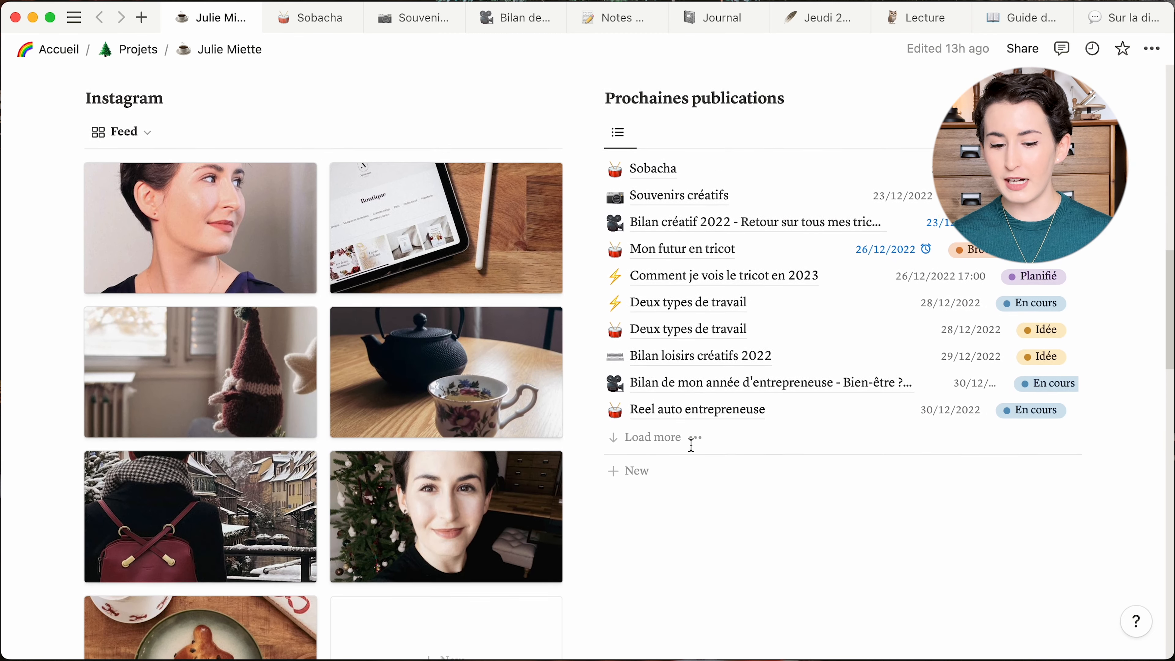
scroll(693, 453, "up", 1)
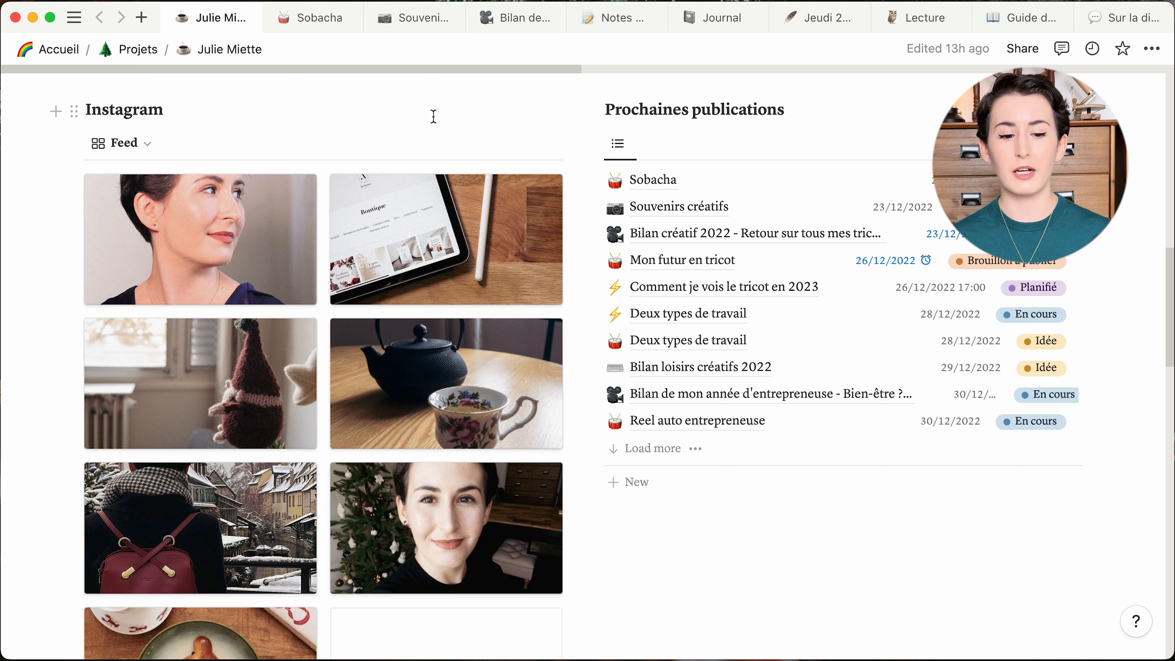
left_click(147, 144)
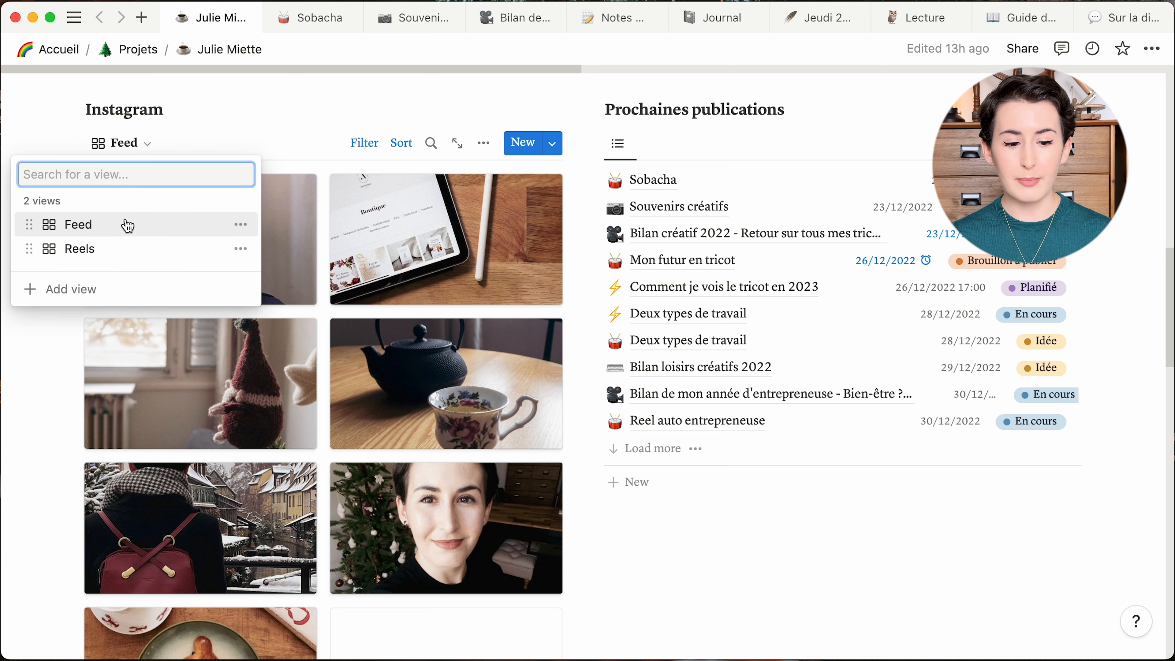
left_click(104, 250)
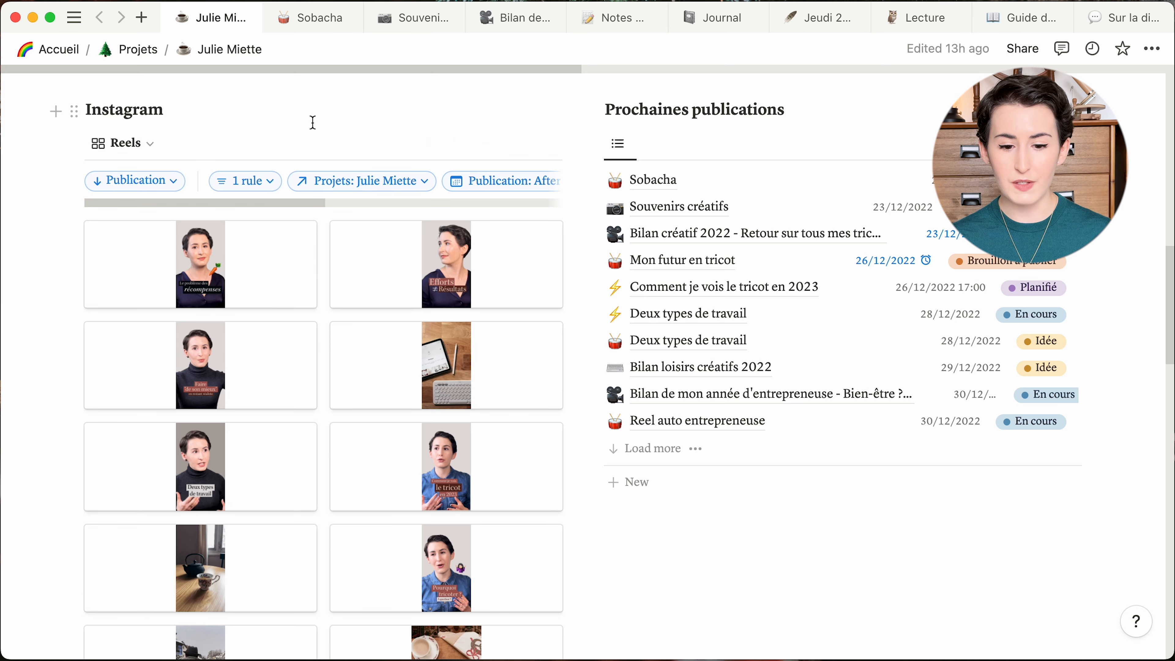
left_click(364, 144)
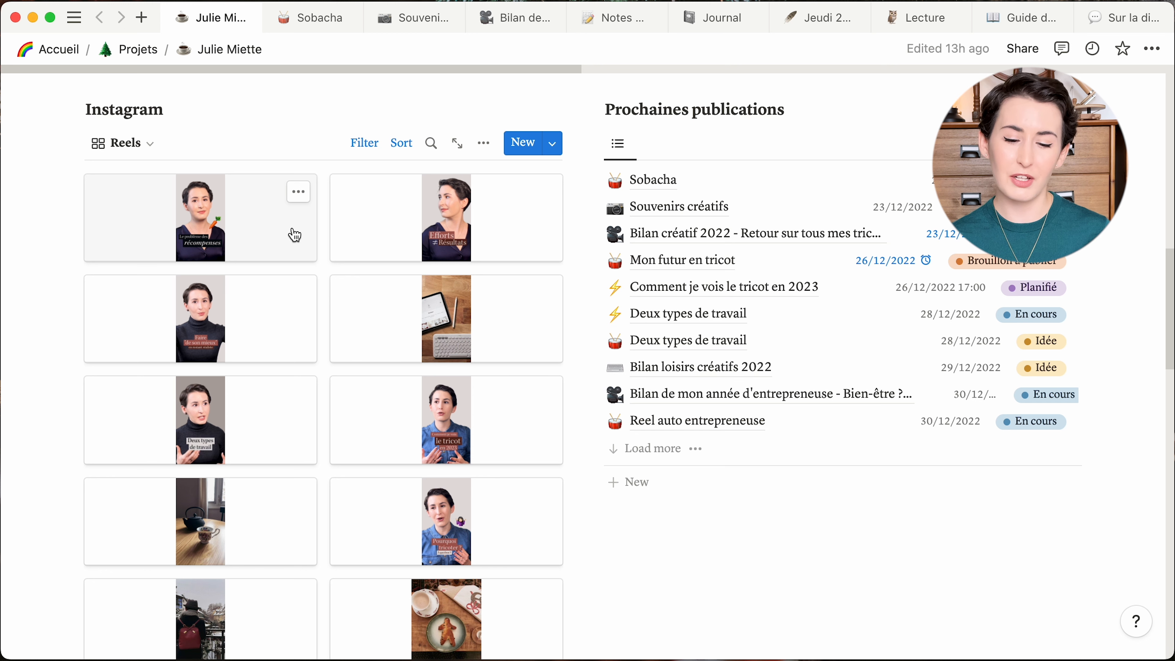
Step: Look through the Reels cover cards and return the Instagram gallery to its Feed view
scroll(537, 193, "down", 3)
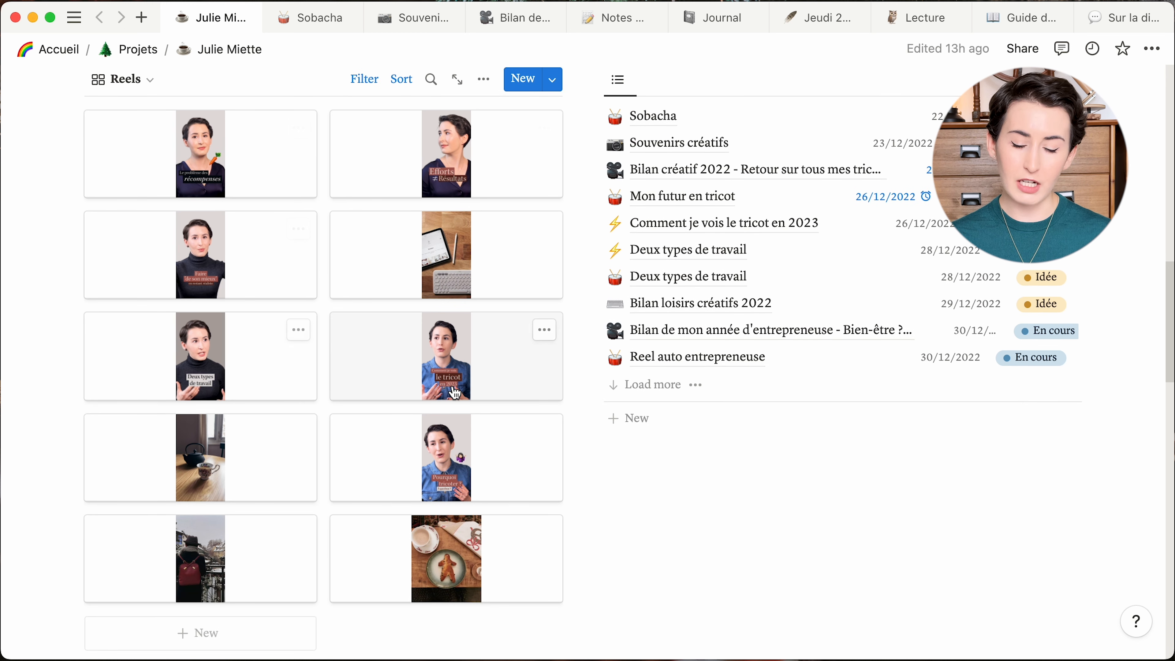
scroll(460, 391, "up", 8)
scroll(458, 352, "down", 3)
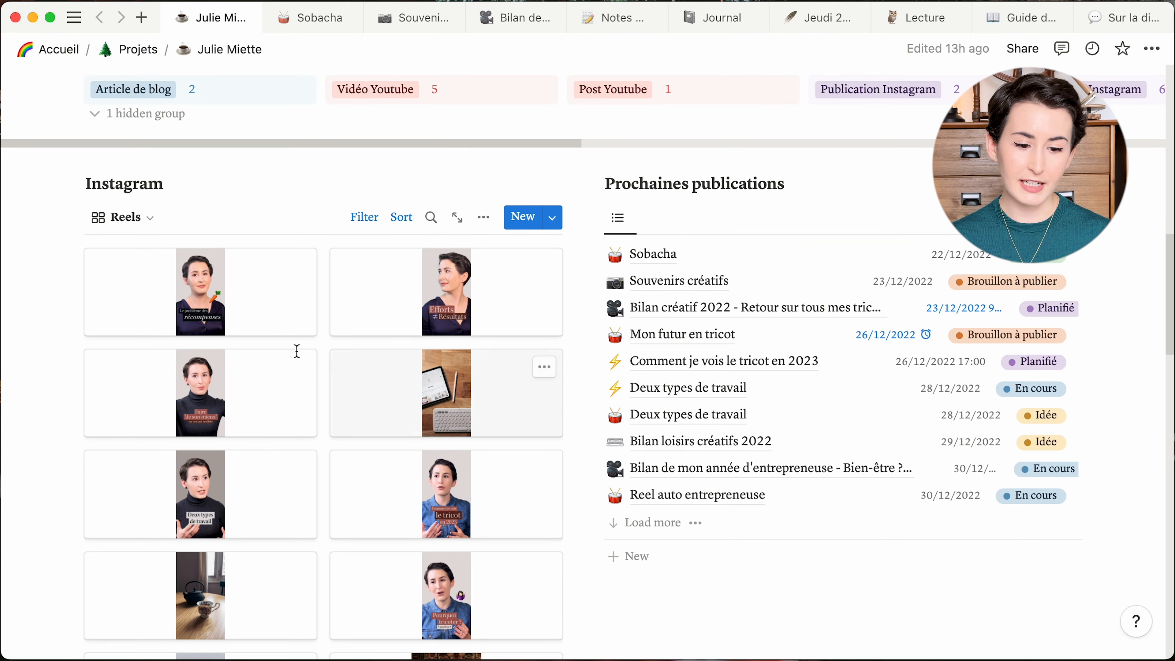
left_click(123, 229)
left_click(106, 300)
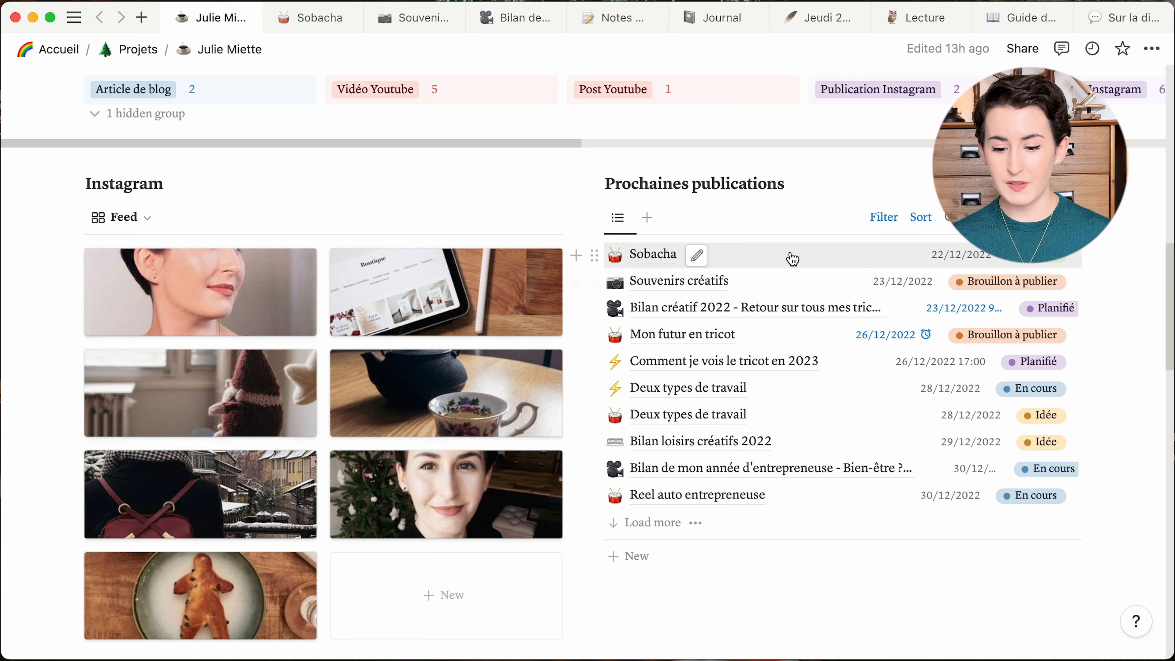
Step: Review the Prochaines publications list with its publication dates and statuses
scroll(913, 206, "down", 1)
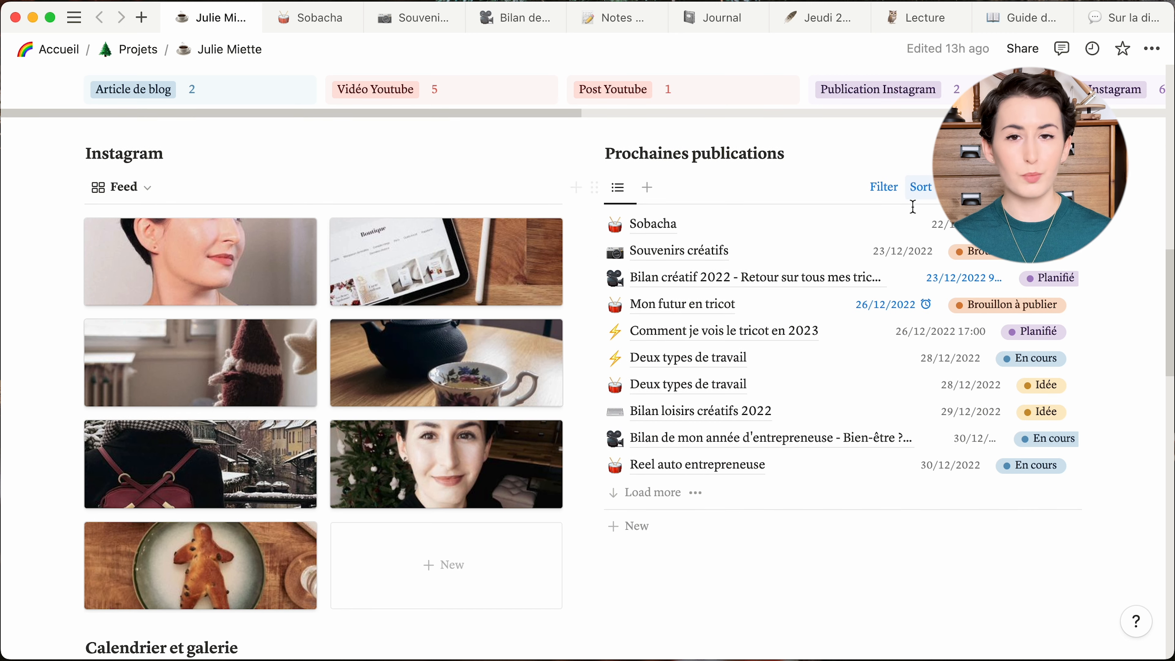
scroll(913, 206, "up", 1)
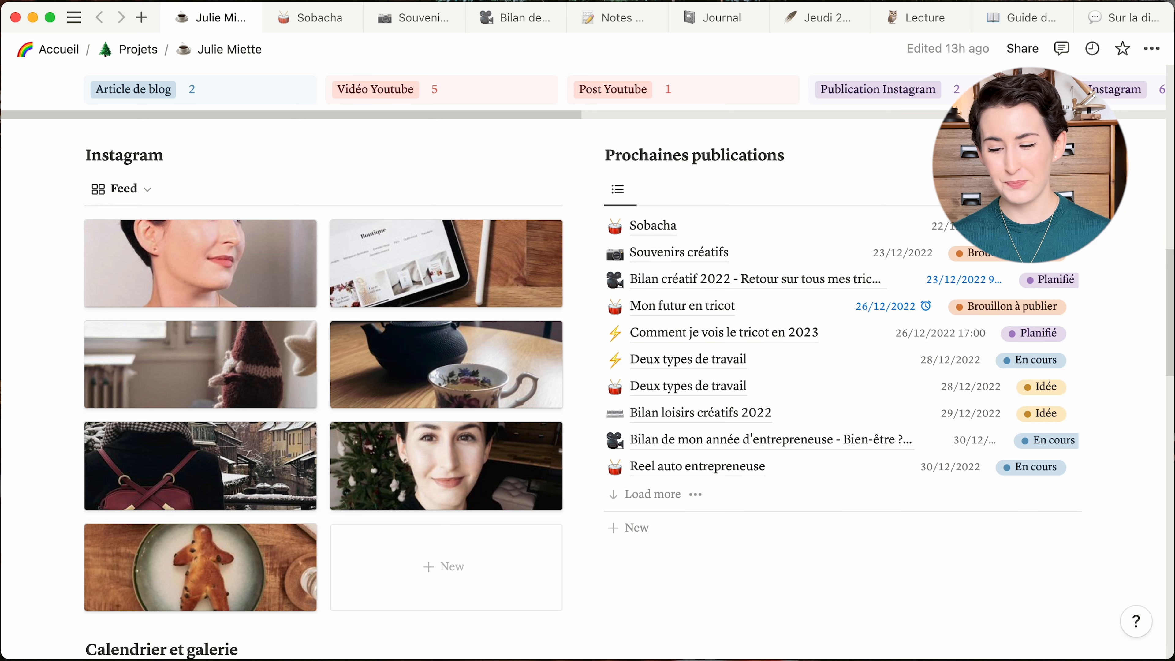
scroll(913, 207, "down", 1)
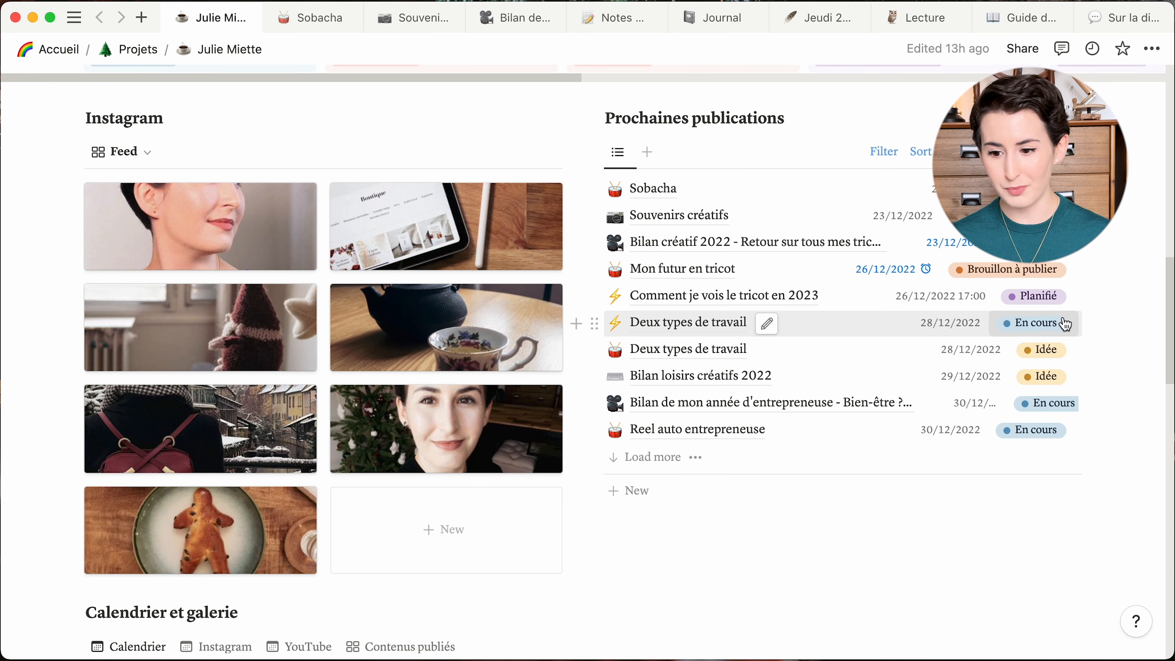
Step: Show December 2022 in the Calendrier view under Calendrier et galerie and examine the month's content entries
scroll(1098, 298, "down", 8)
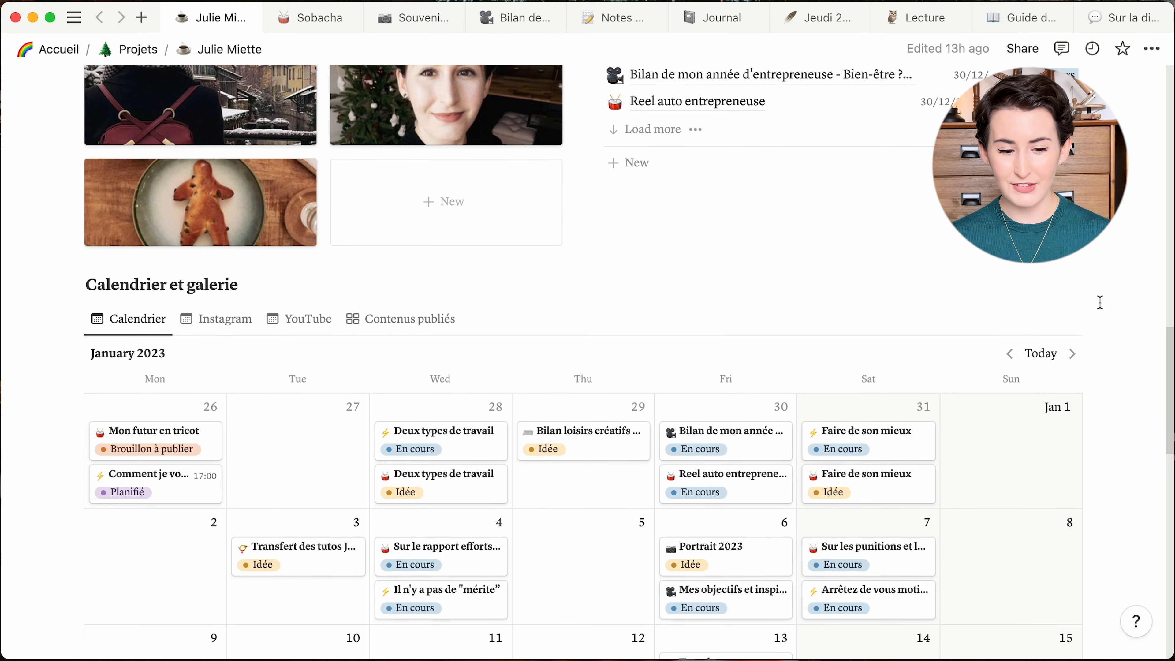
scroll(1100, 302, "down", 5)
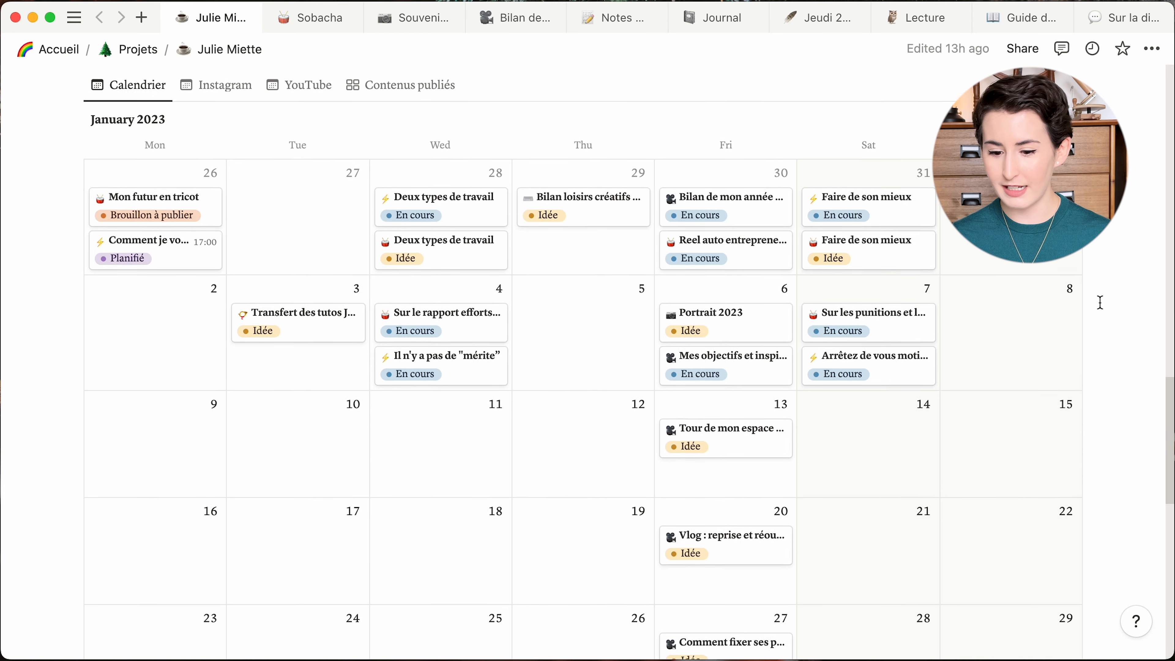
scroll(1100, 303, "up", 1)
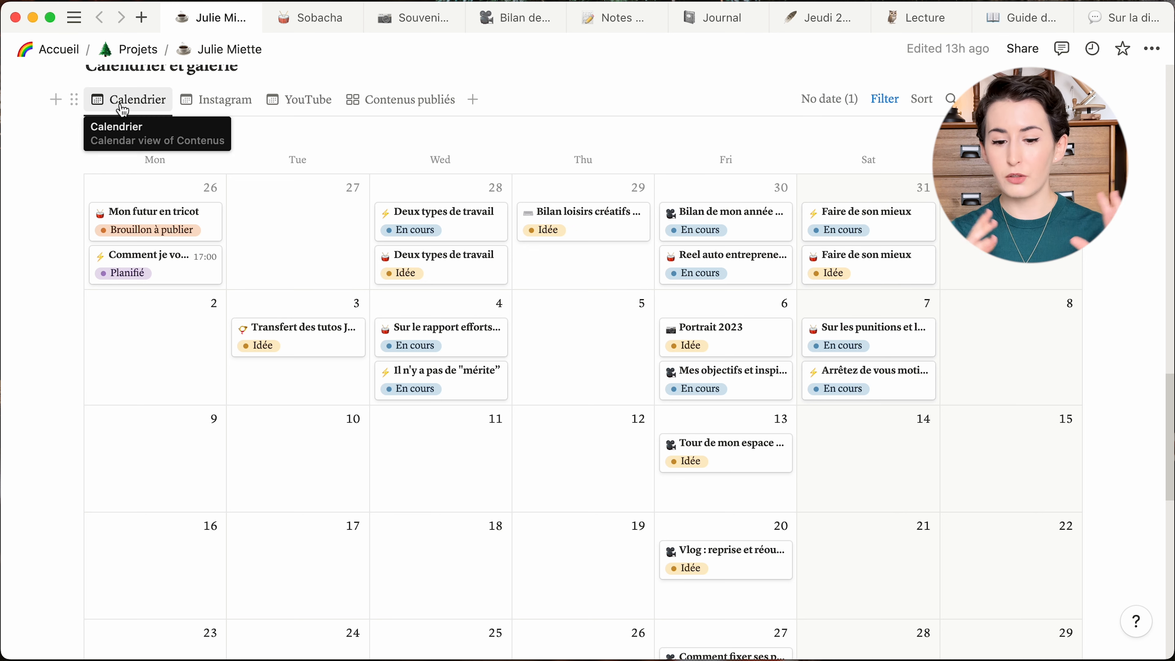
left_click(1025, 134)
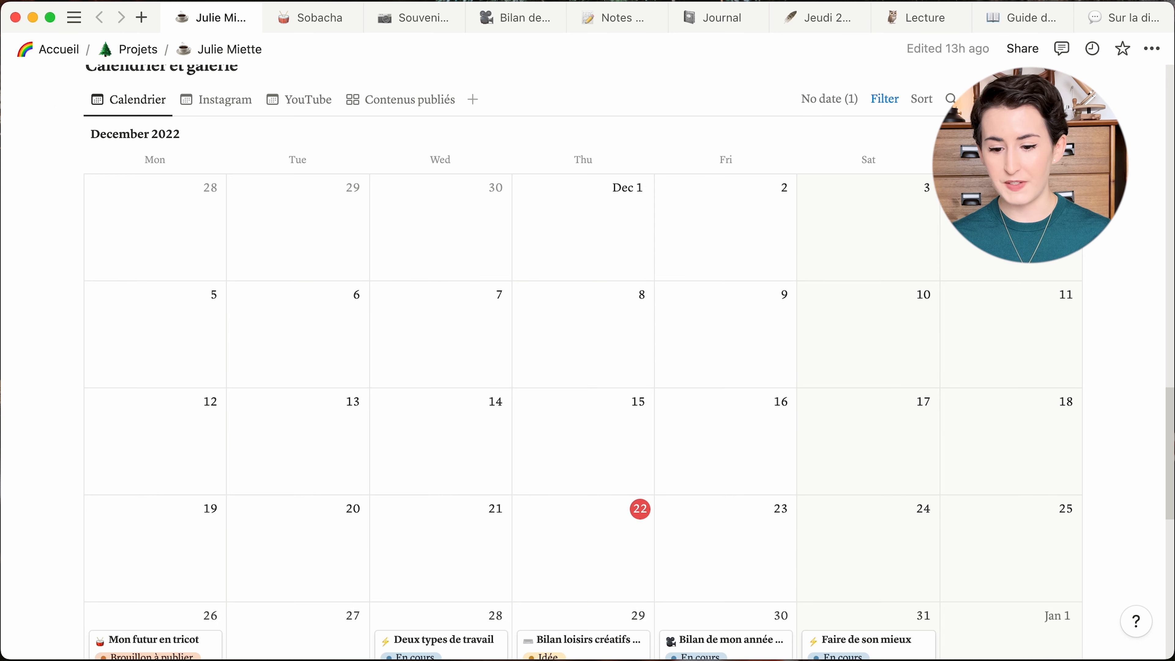
scroll(954, 324, "down", 5)
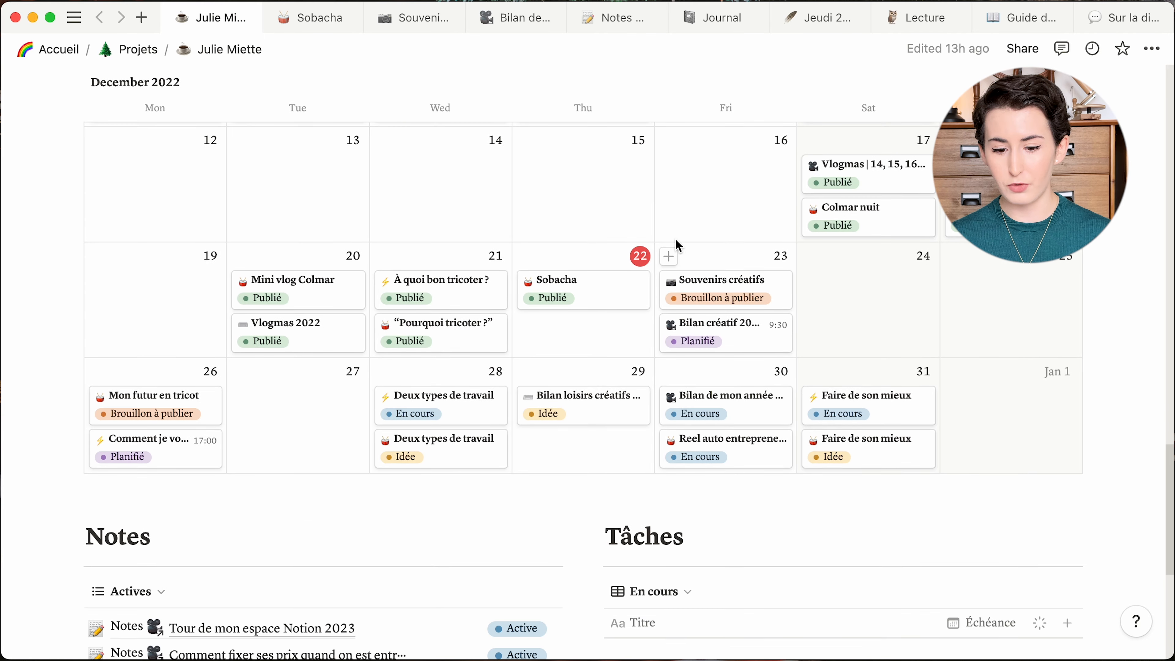
scroll(572, 281, "up", 7)
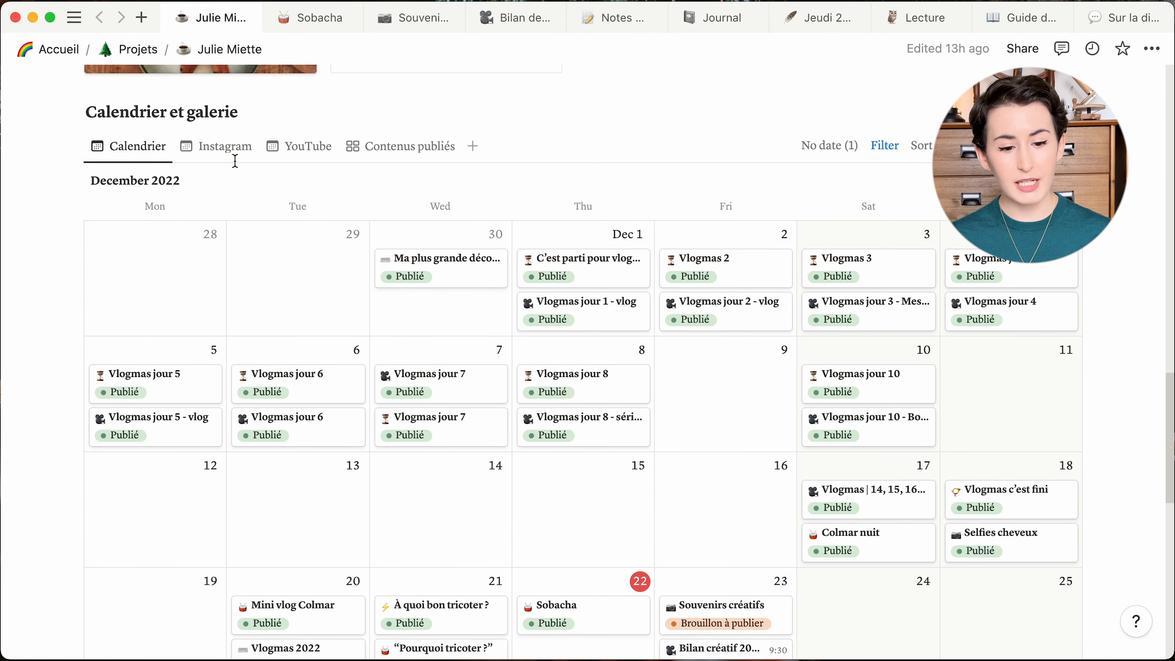
Step: Compare the Instagram and YouTube calendar views of December 2022 under Calendrier et galerie
left_click(232, 158)
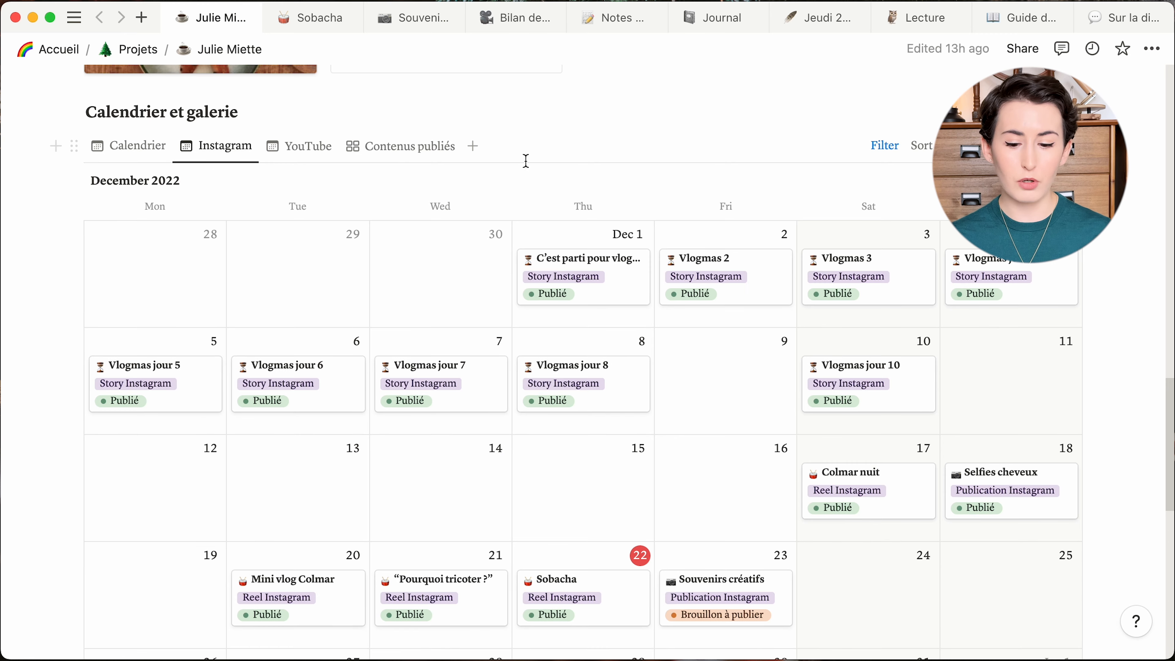
scroll(527, 162, "down", 2)
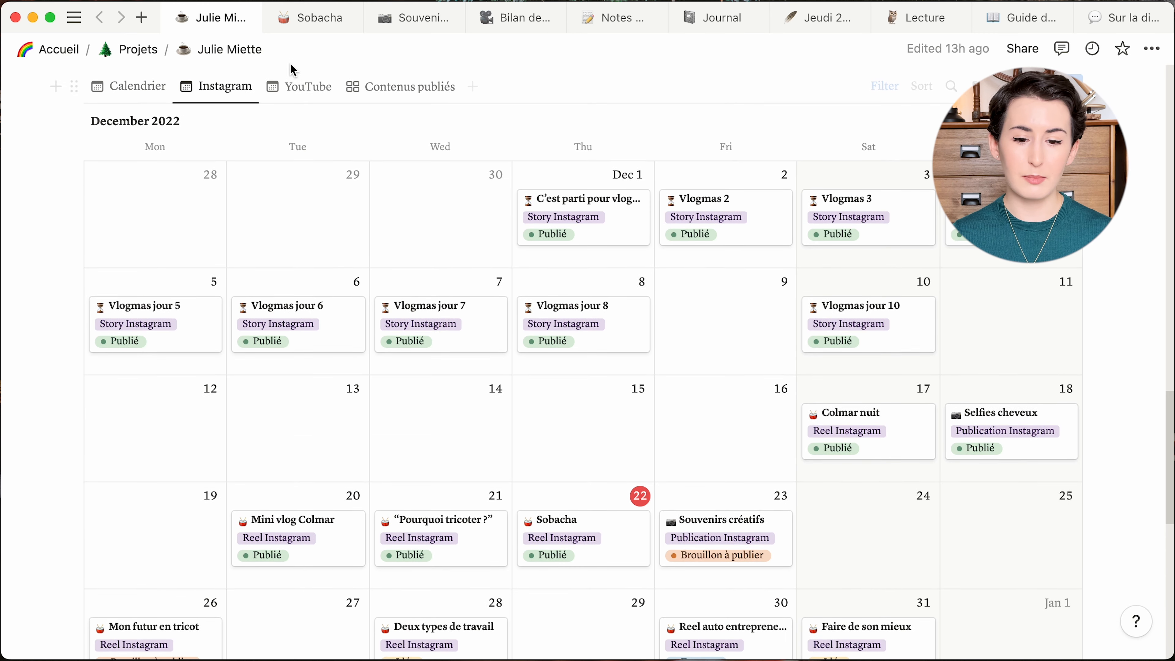
left_click(301, 85)
scroll(322, 185, "down", 3)
scroll(321, 185, "up", 4)
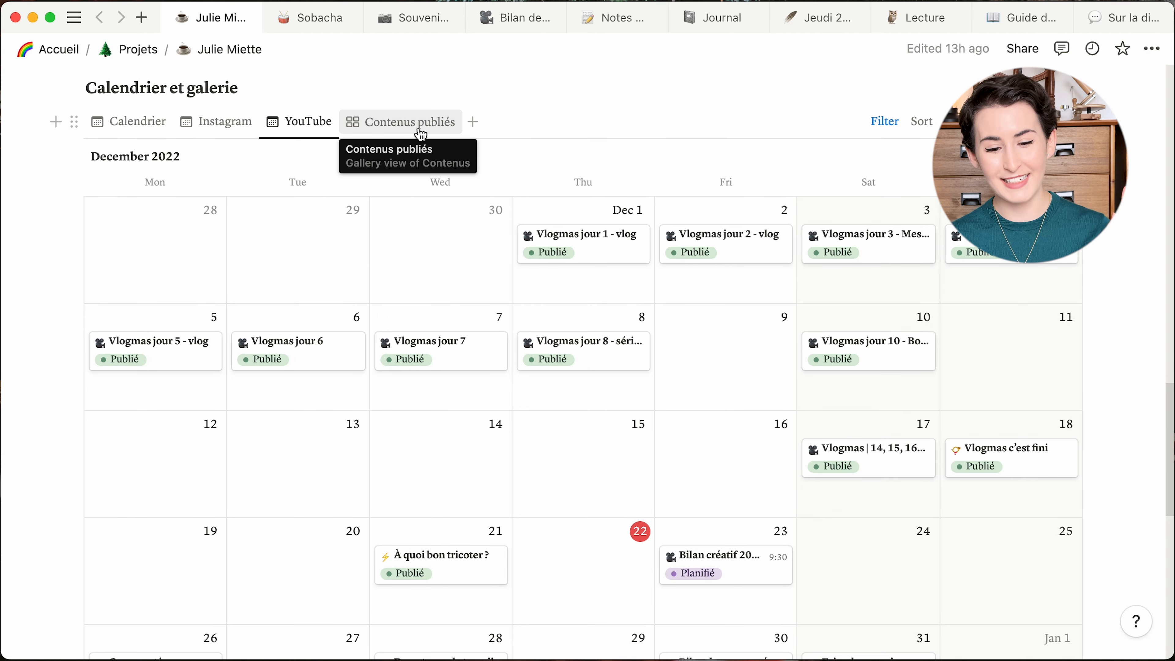
Step: Browse the Contenus publiés gallery and continue to the project's Notes and Tâches sections
left_click(421, 134)
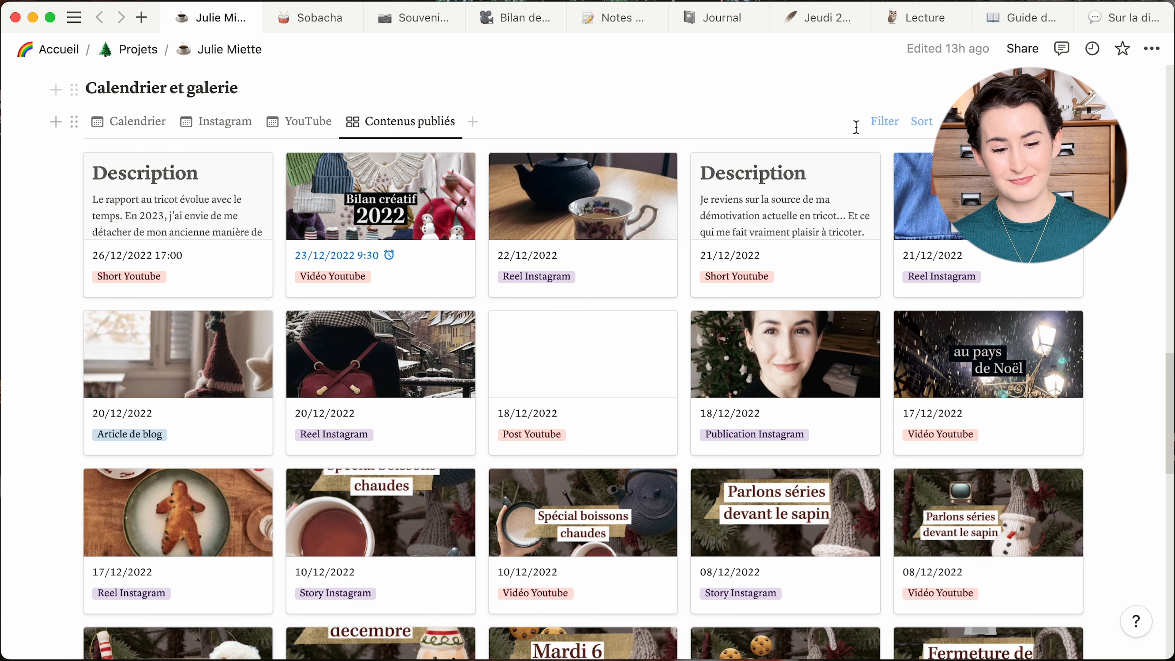
scroll(1141, 307, "down", 7)
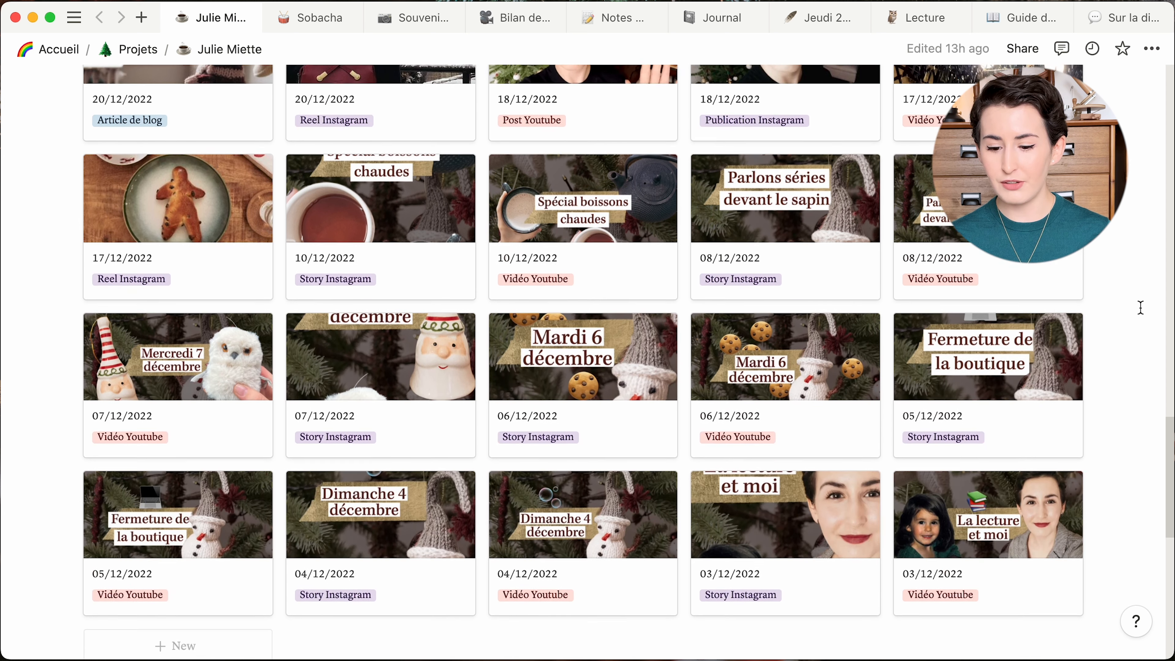
scroll(1141, 307, "down", 9)
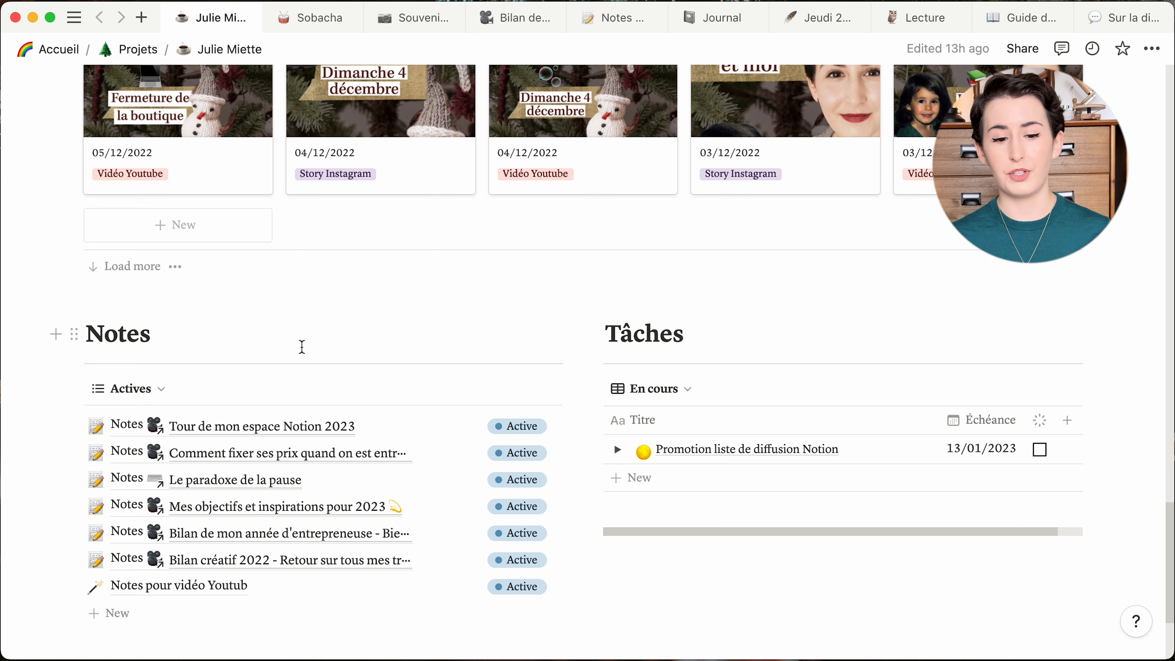
Step: Close the project page and review the Sobacha content page's properties, including the available publication types
key("super+w")
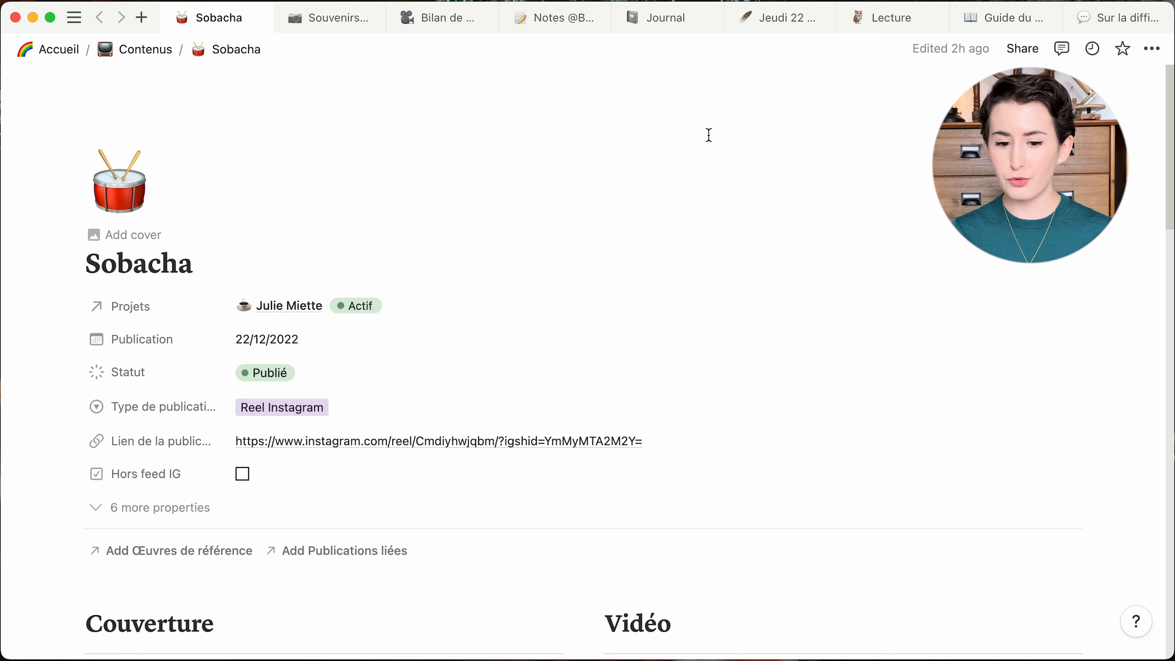
scroll(715, 143, "down", 1)
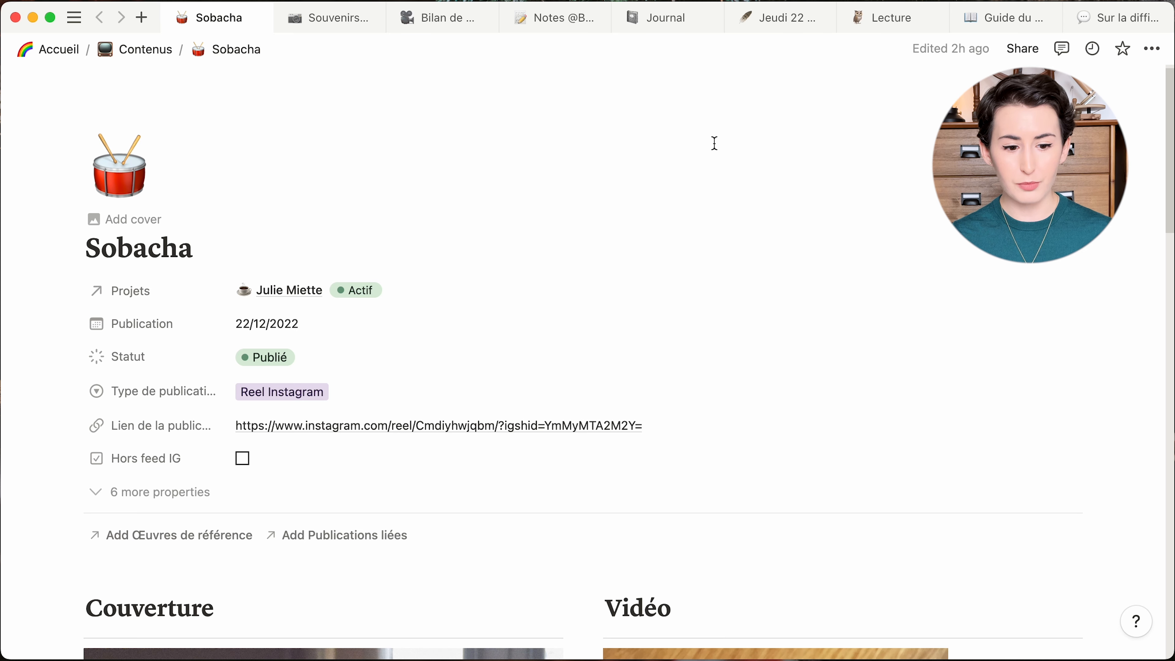
scroll(910, 210, "up", 1)
scroll(1004, 315, "down", 1)
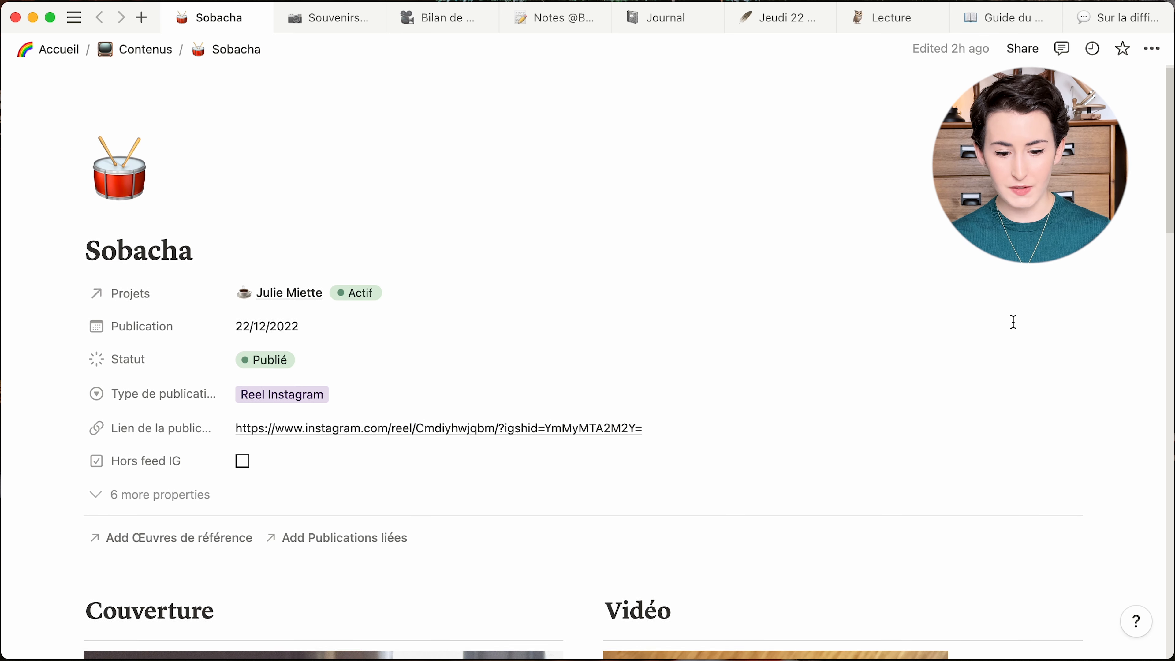
scroll(1014, 325, "down", 1)
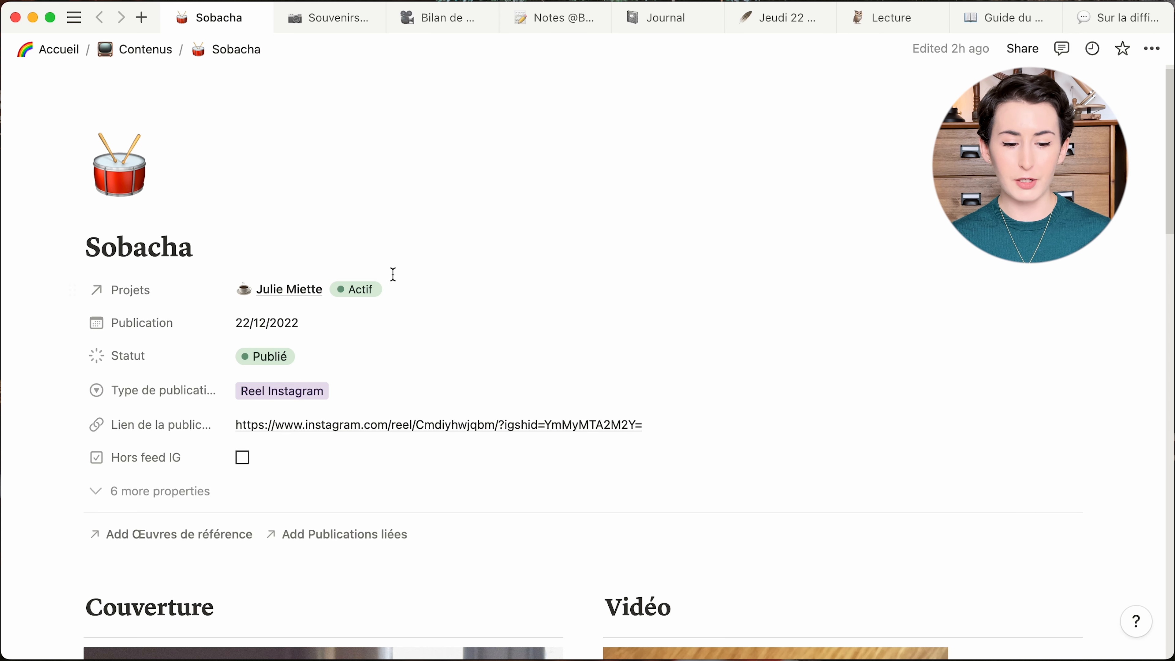
left_click(365, 390)
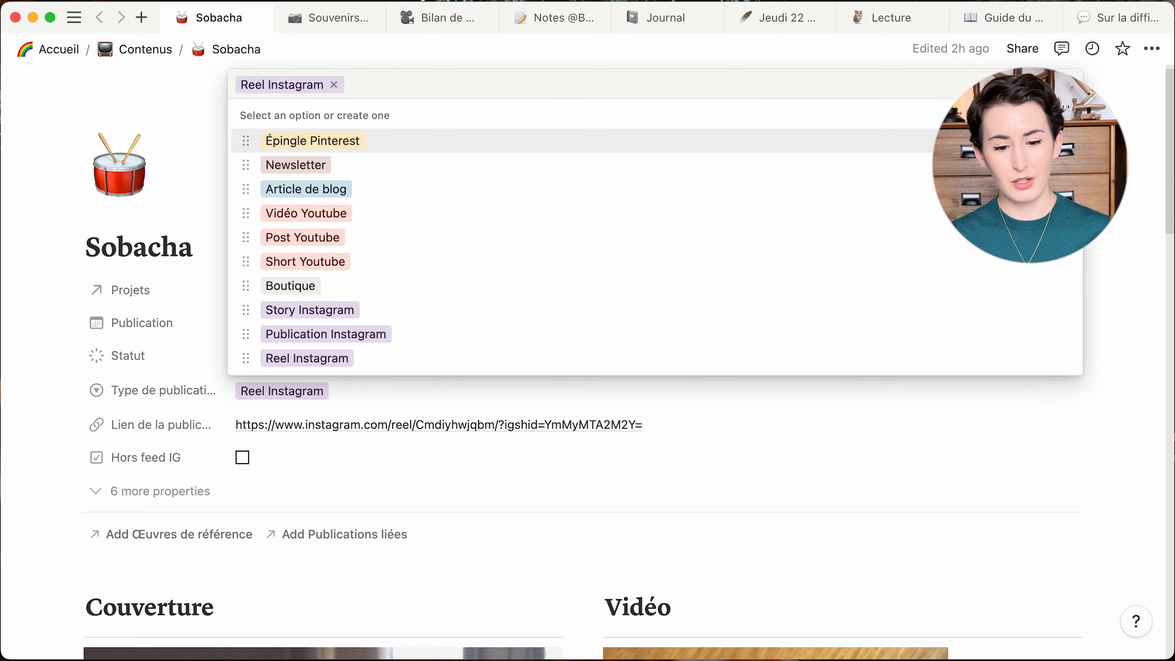
key("Escape")
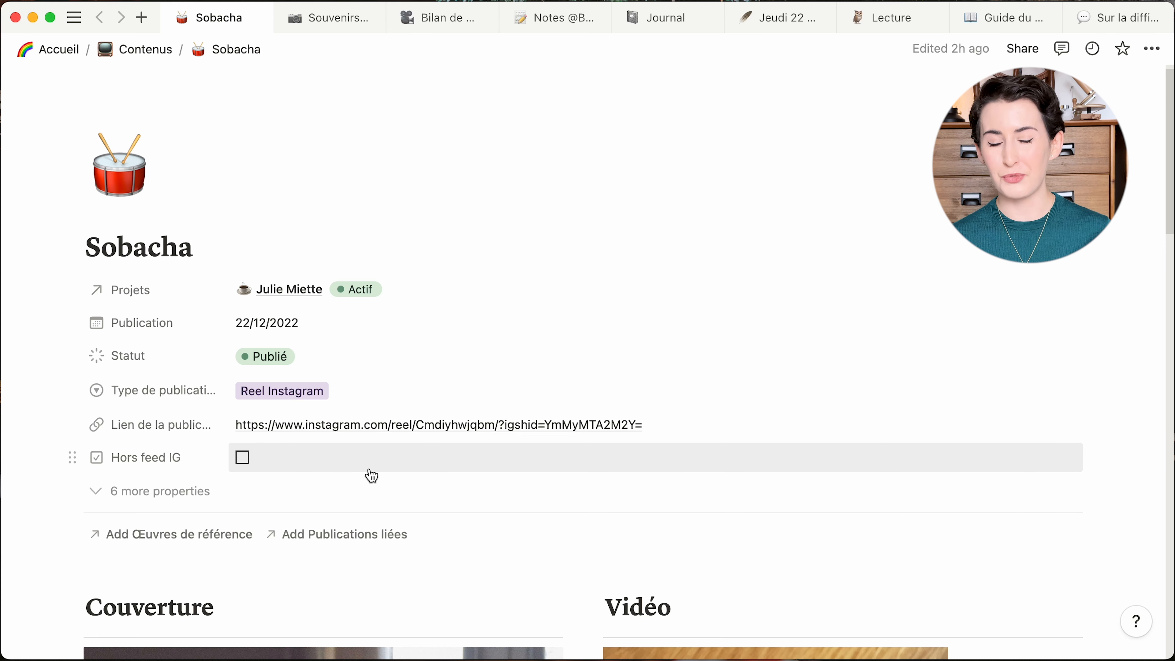
Step: Examine the cover image and the video stored under Couverture and Vidéo on the Sobacha page
scroll(583, 370, "down", 10)
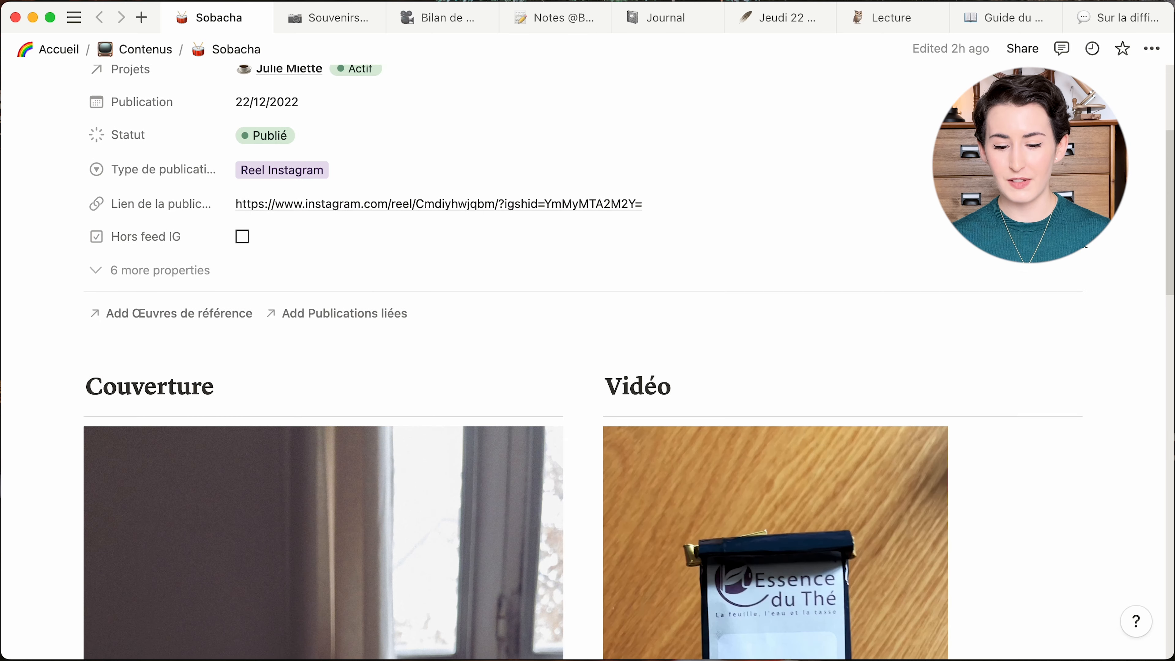
scroll(334, 286, "down", 3)
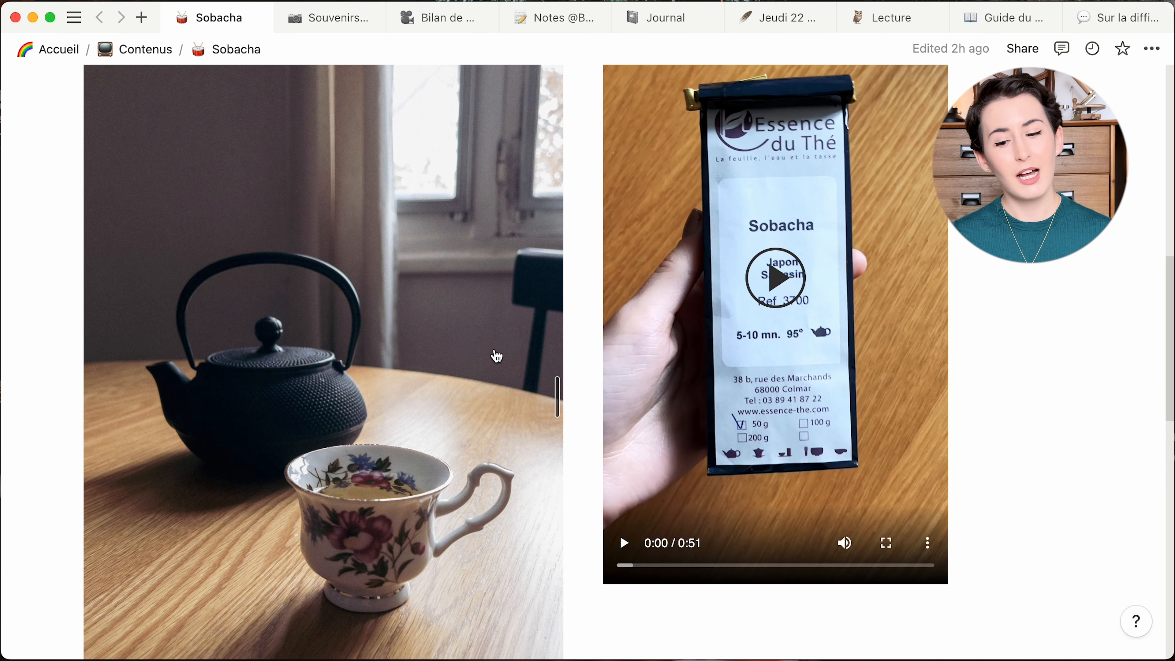
scroll(788, 256, "up", 1)
scroll(788, 257, "up", 2)
scroll(980, 289, "down", 2)
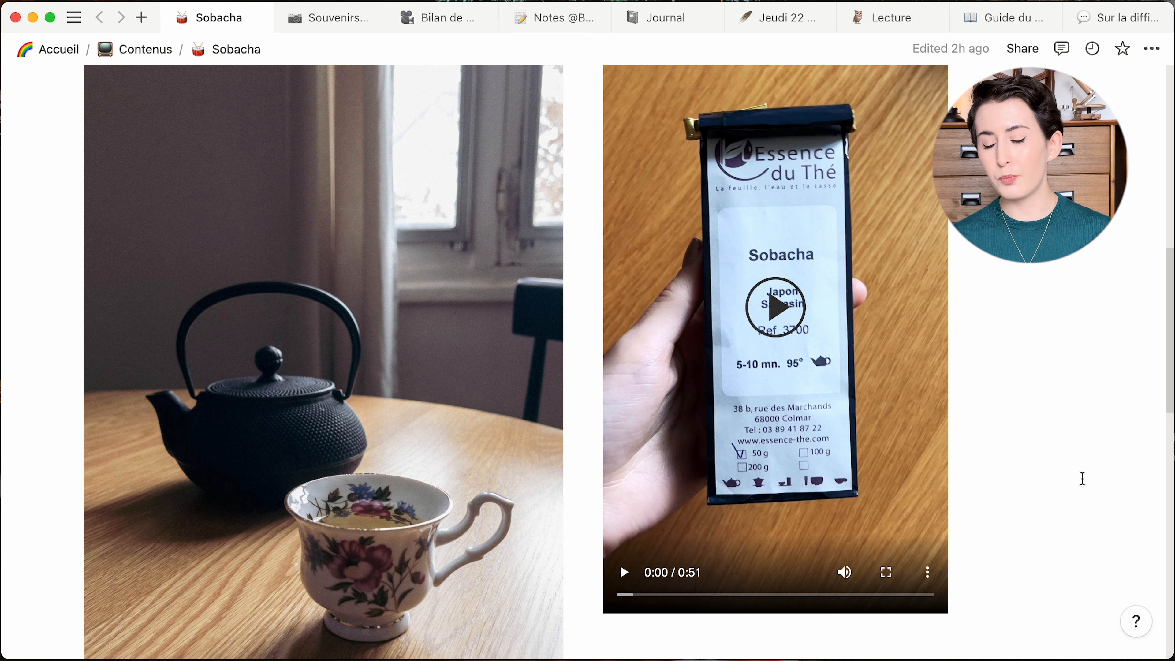
Step: Play a short part of the video stored under Vidéo on the Sobacha page and pause it
scroll(1083, 478, "up", 2)
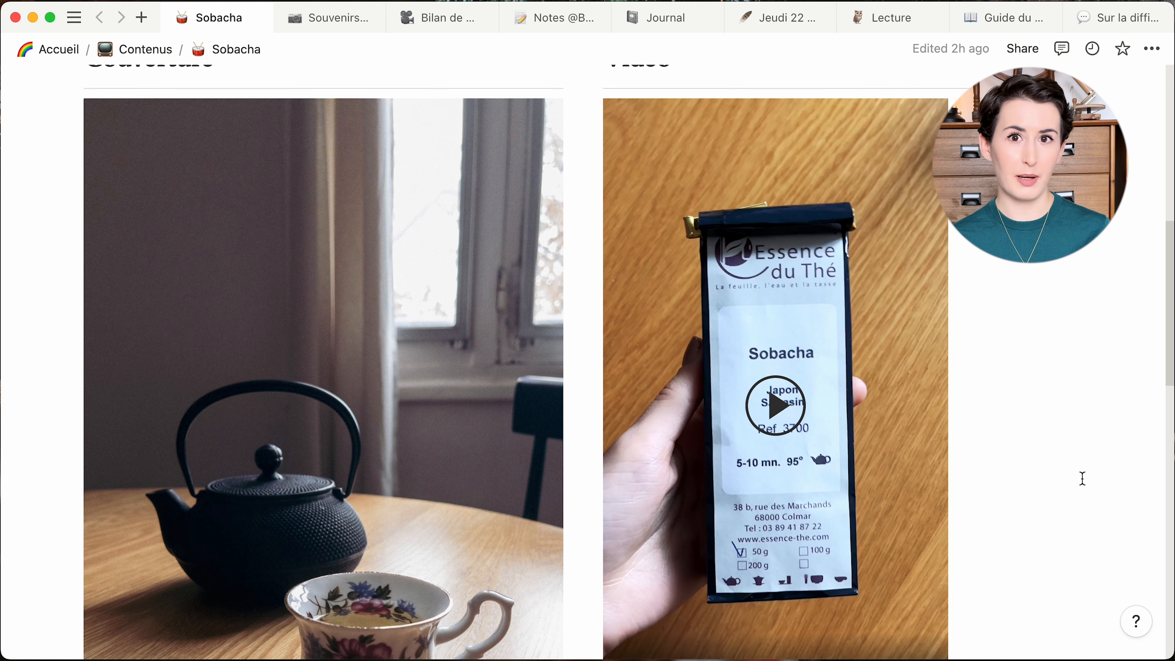
scroll(1082, 478, "down", 2)
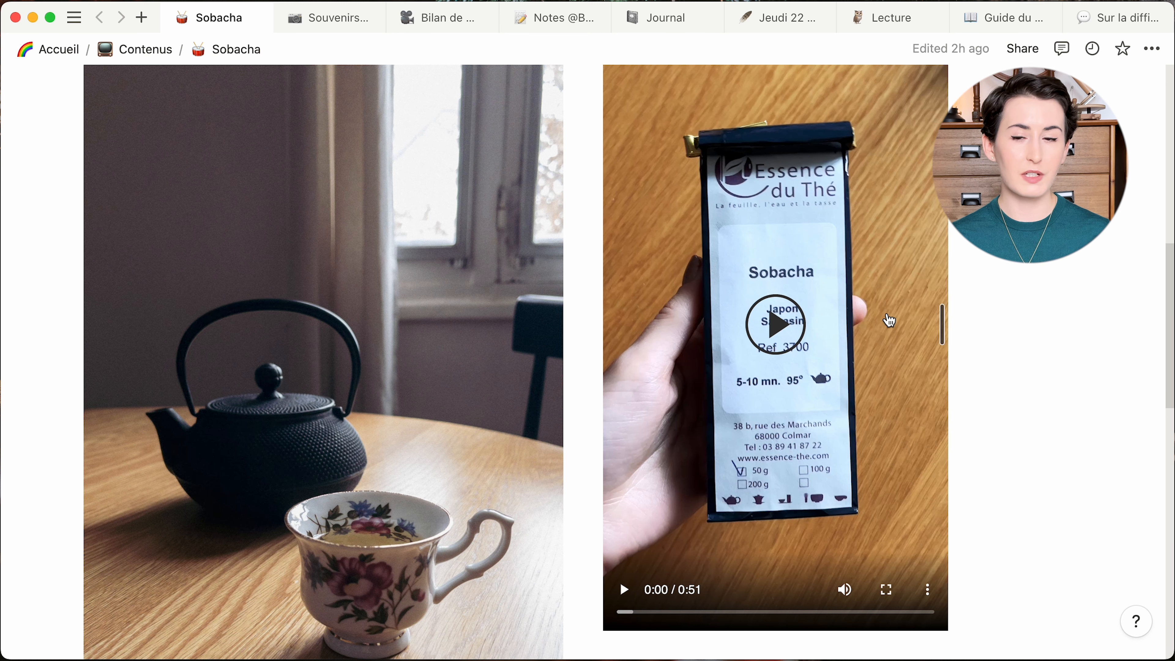
scroll(911, 281, "up", 2)
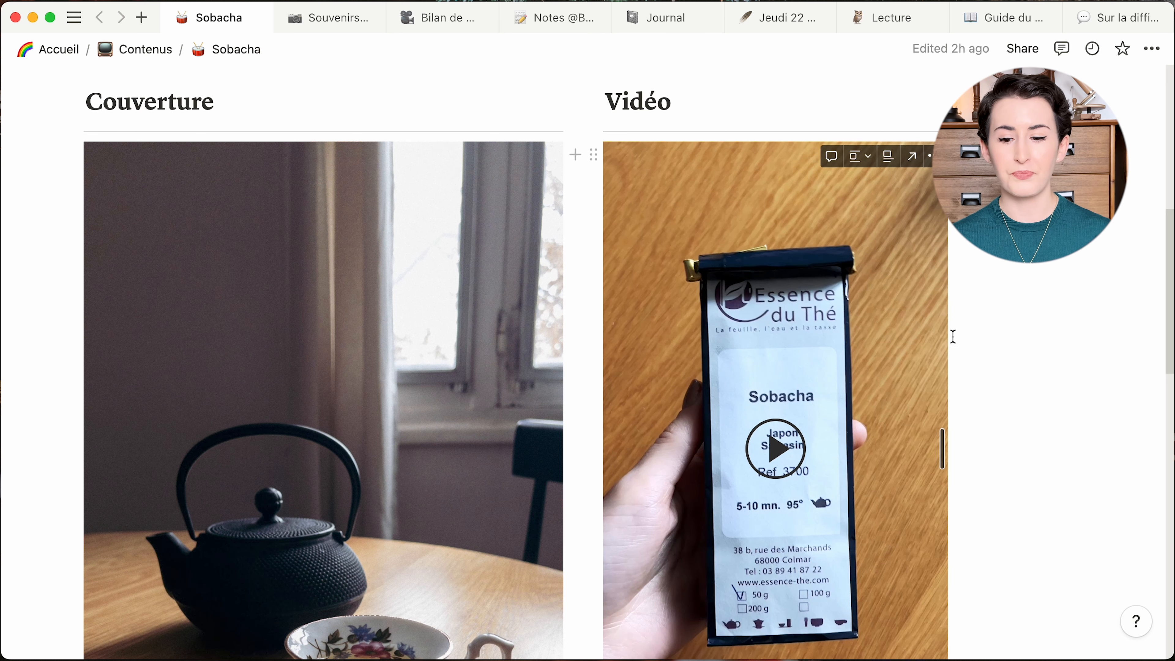
scroll(952, 336, "down", 2)
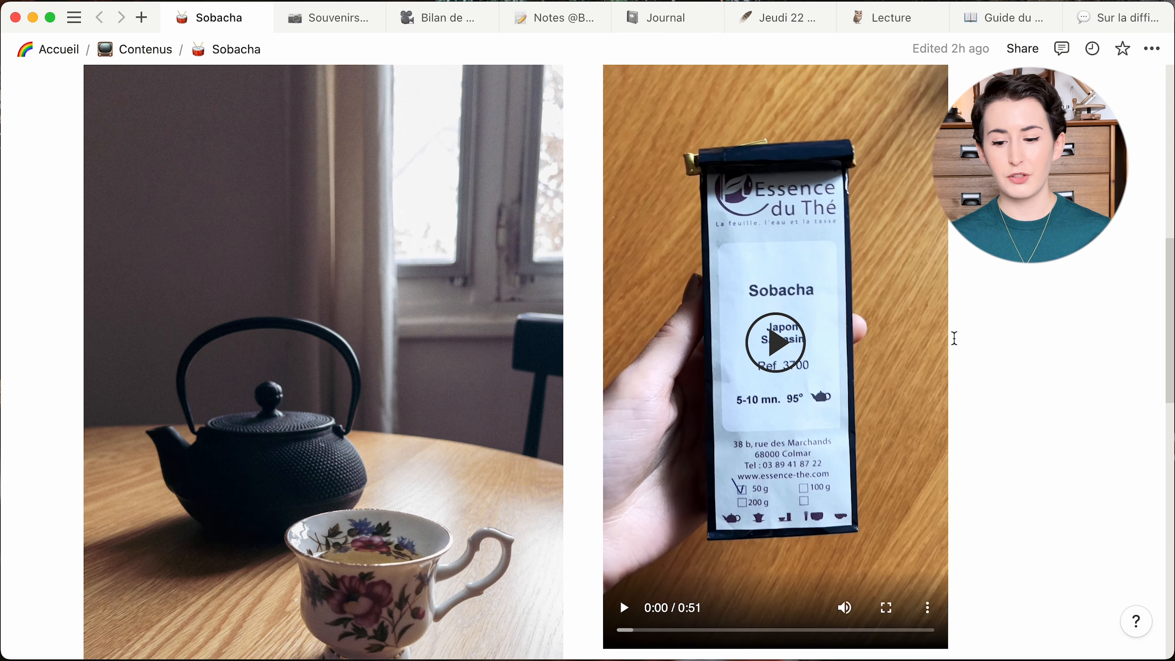
left_click(781, 359)
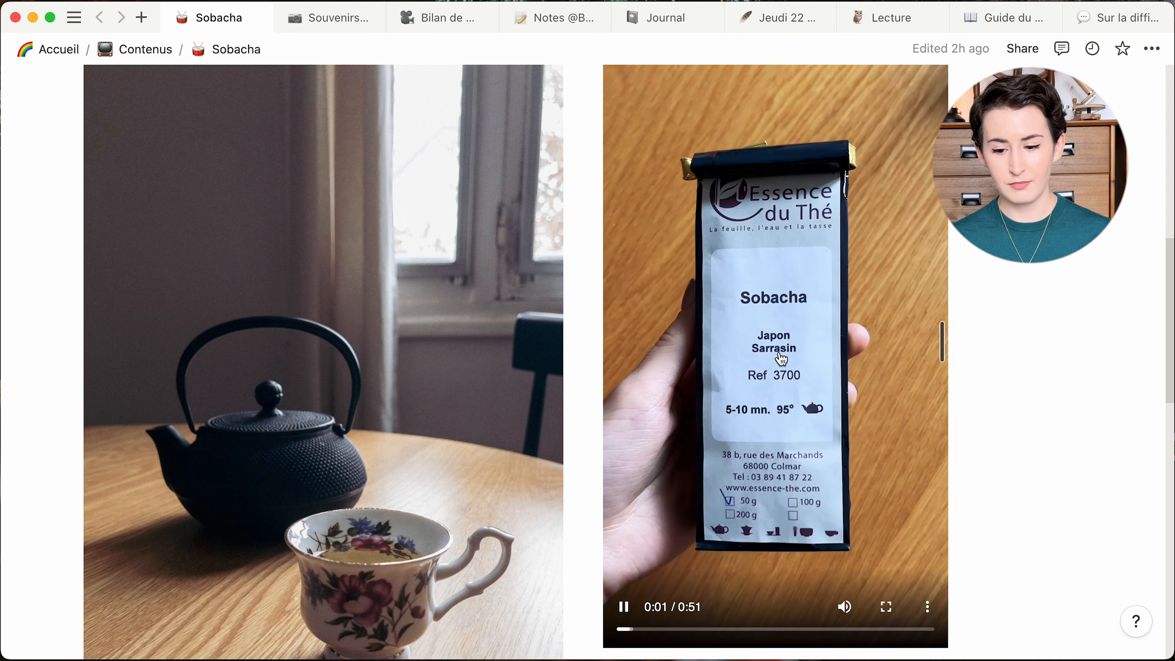
left_click(621, 612)
Step: Examine the Texte, Notes and Publications liées sections of the Sobacha page
scroll(1040, 393, "down", 7)
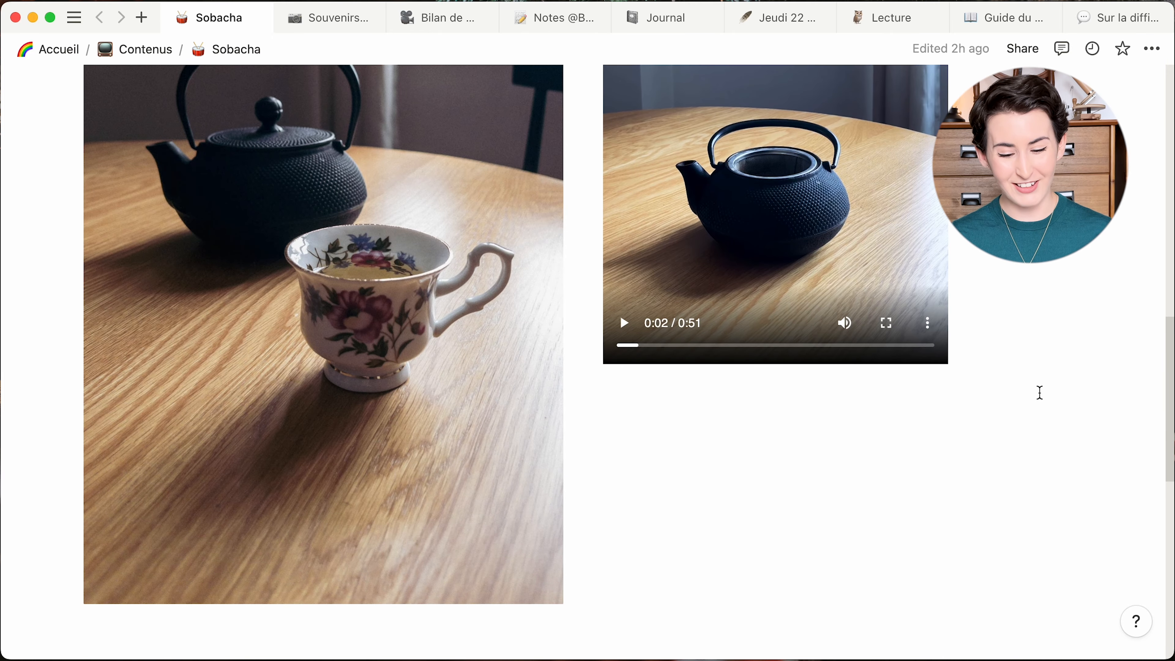
scroll(1040, 392, "down", 10)
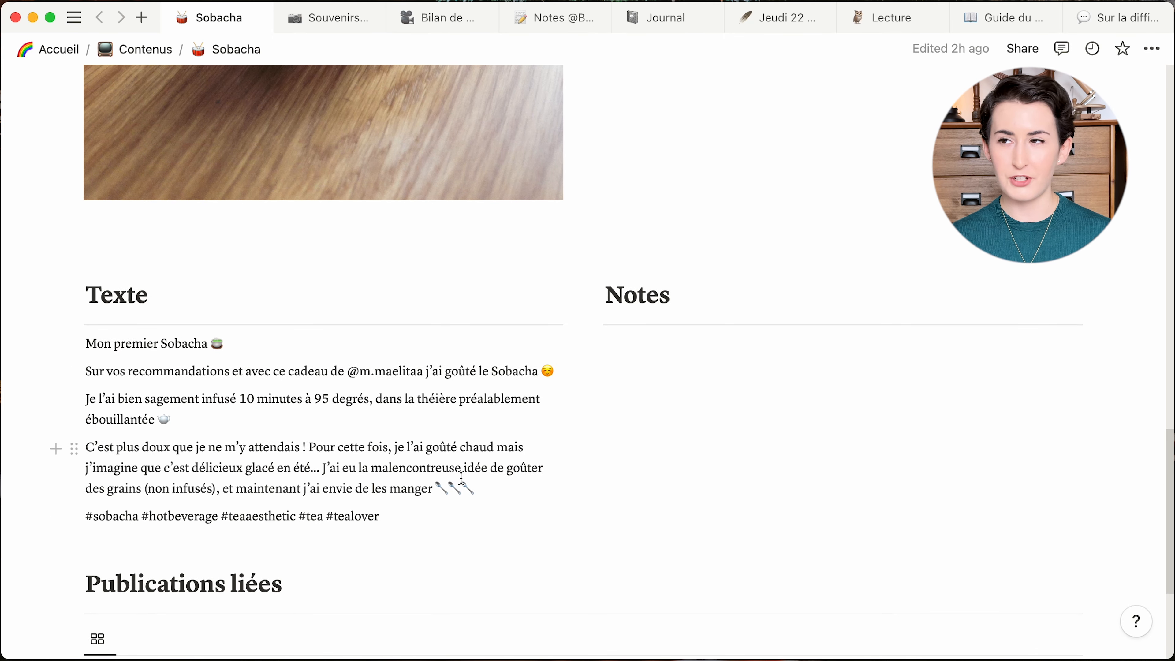
left_click(742, 351)
scroll(752, 415, "up", 1)
scroll(753, 415, "up", 1)
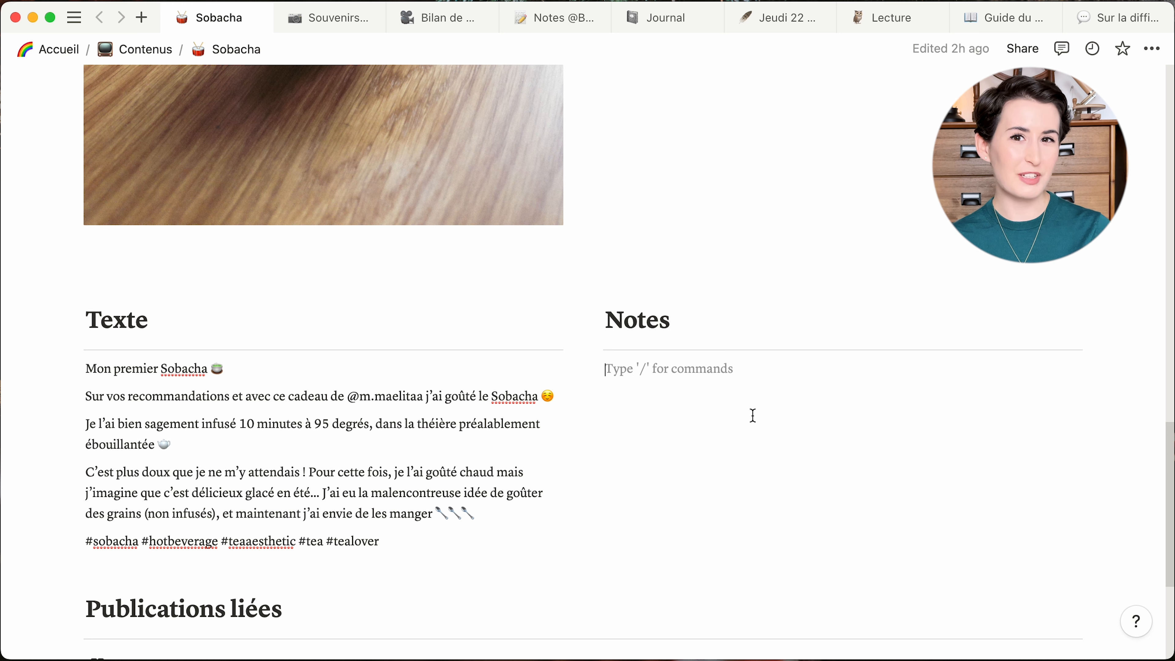
scroll(952, 428, "down", 5)
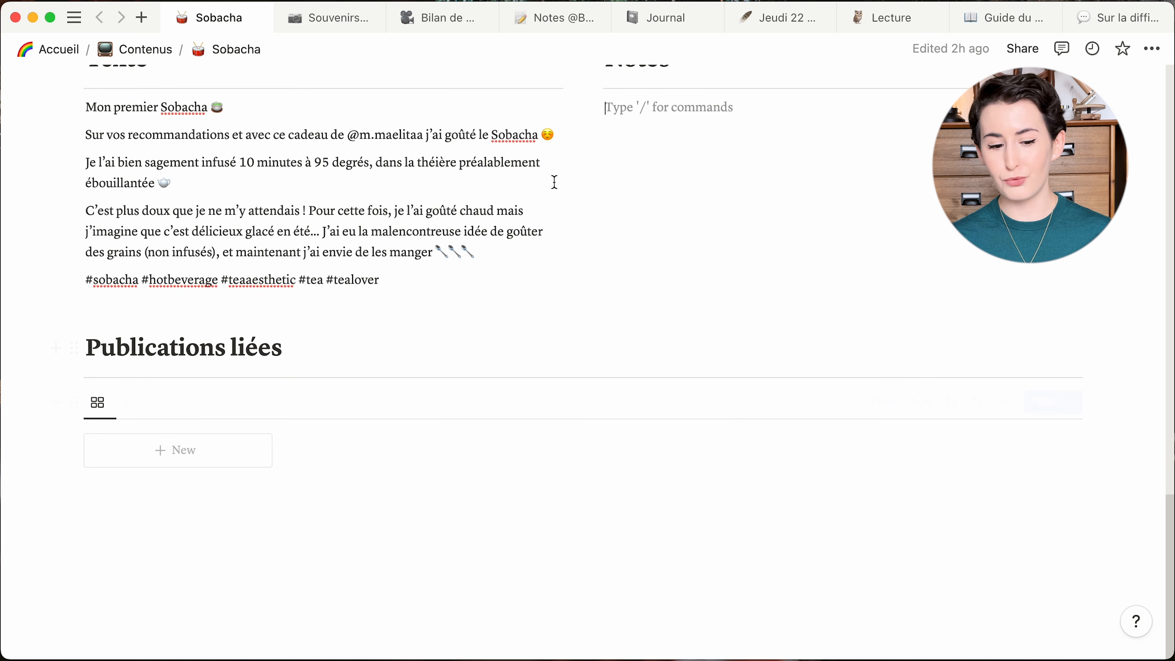
scroll(430, 369, "up", 2)
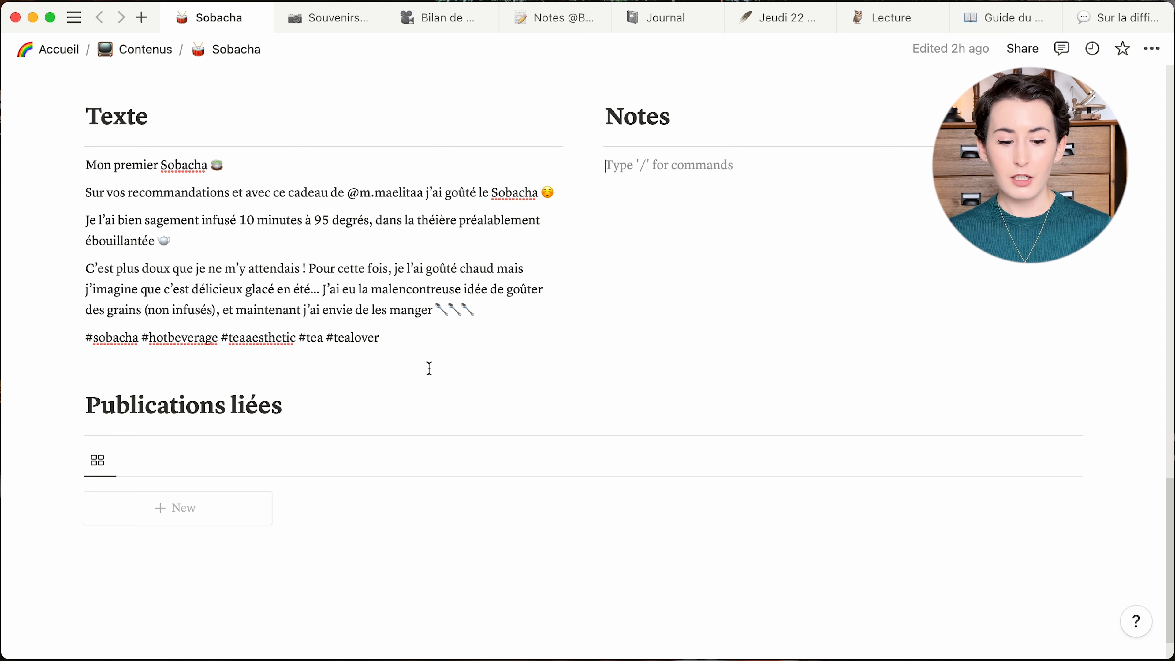
scroll(429, 368, "down", 2)
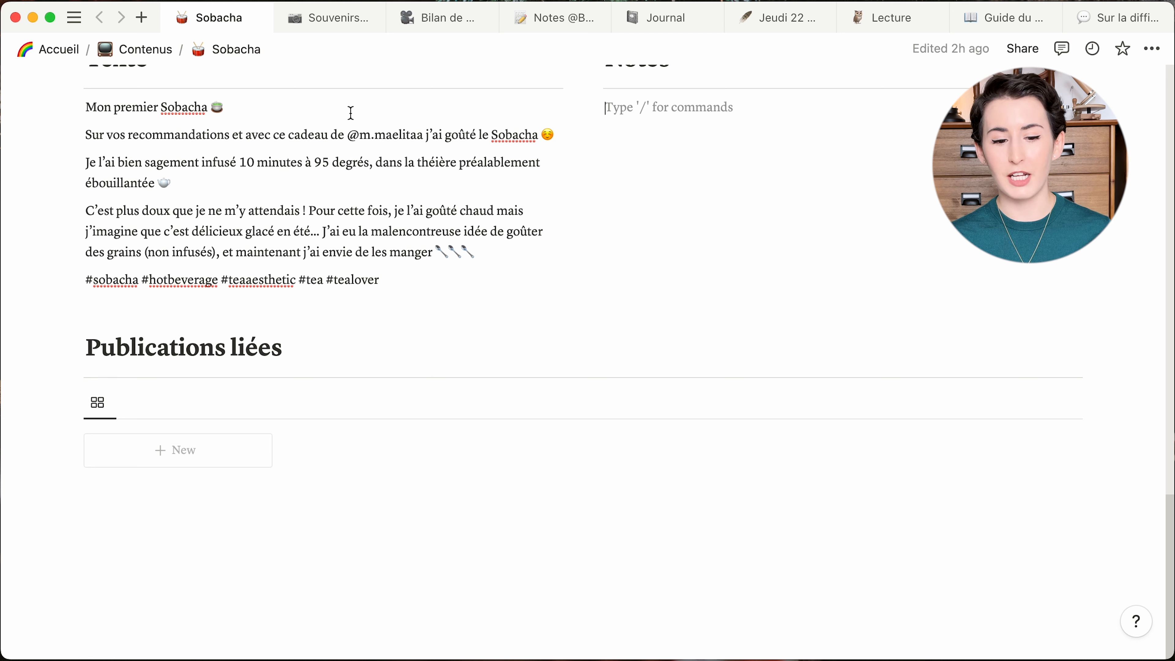
Step: Close the Sobacha page and review the Souvenirs créatifs page's properties, Images gallery, Texte and Notes
left_click(259, 18)
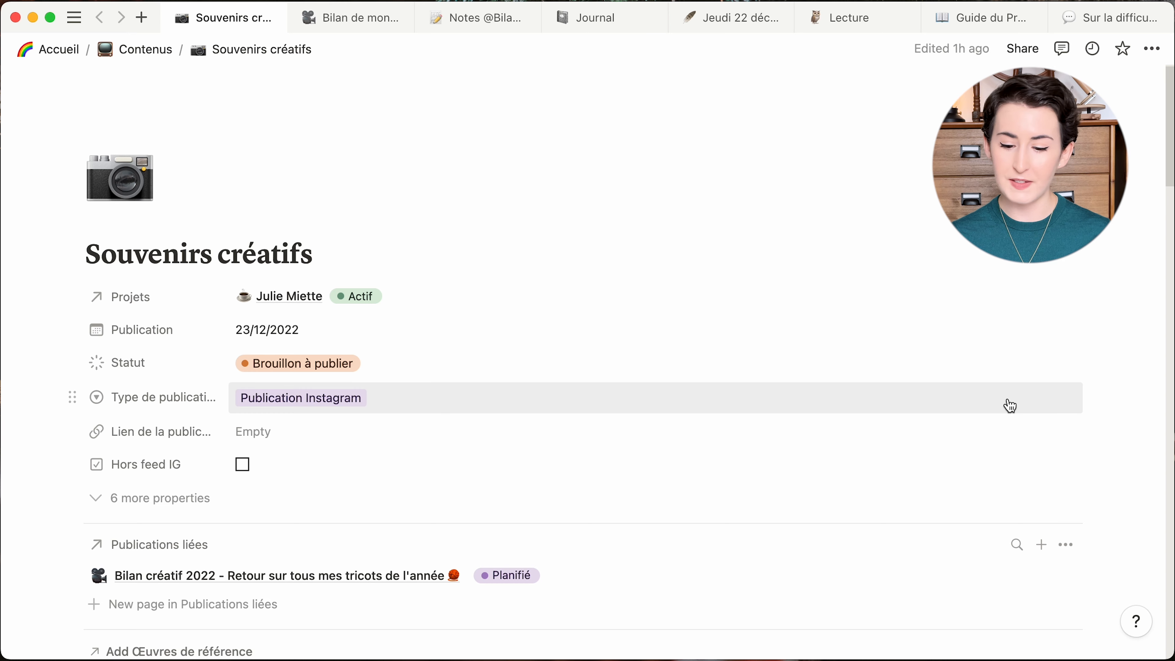
scroll(1120, 402, "down", 2)
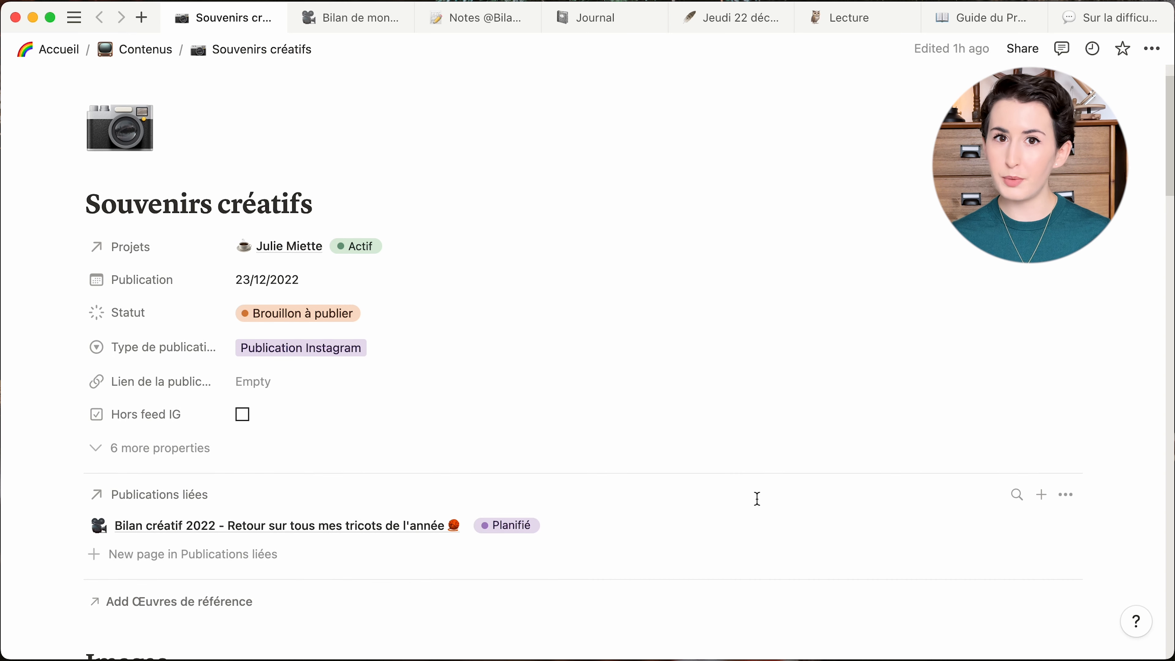
scroll(757, 499, "down", 2)
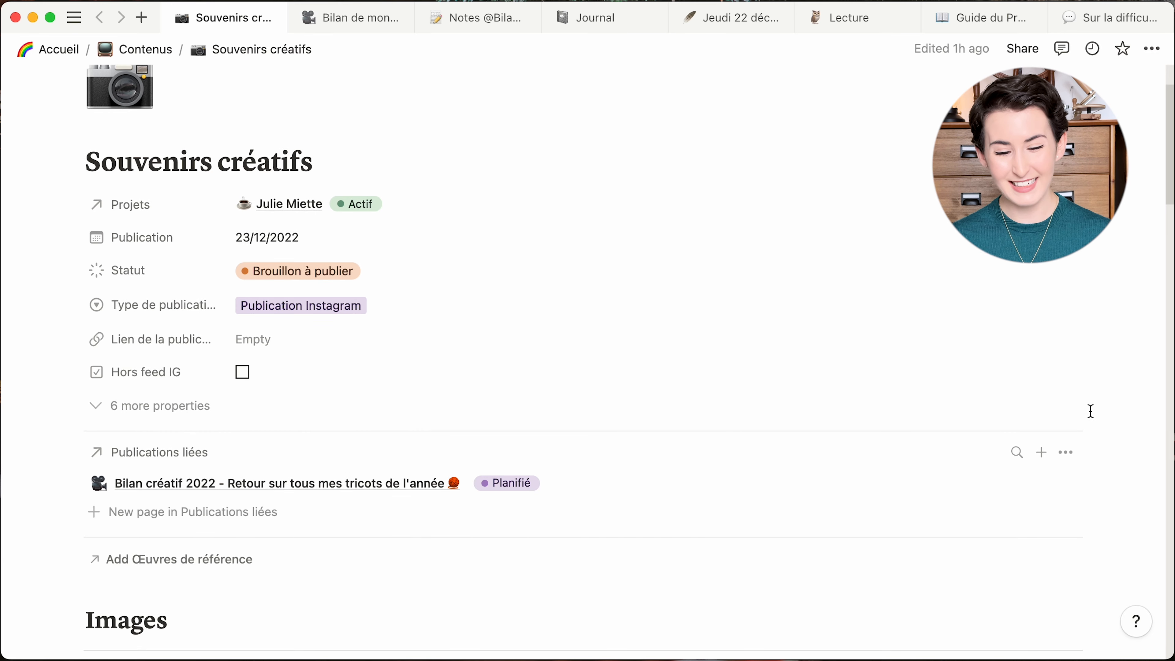
scroll(1090, 412, "down", 2)
scroll(1089, 411, "down", 10)
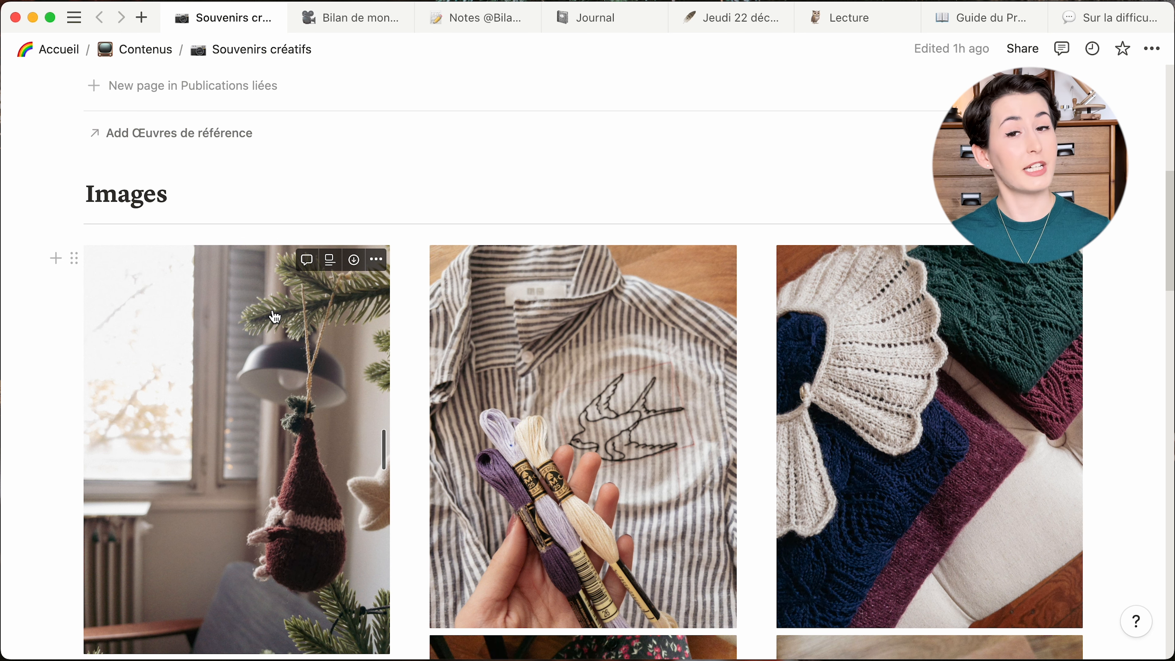
scroll(1110, 290, "down", 14)
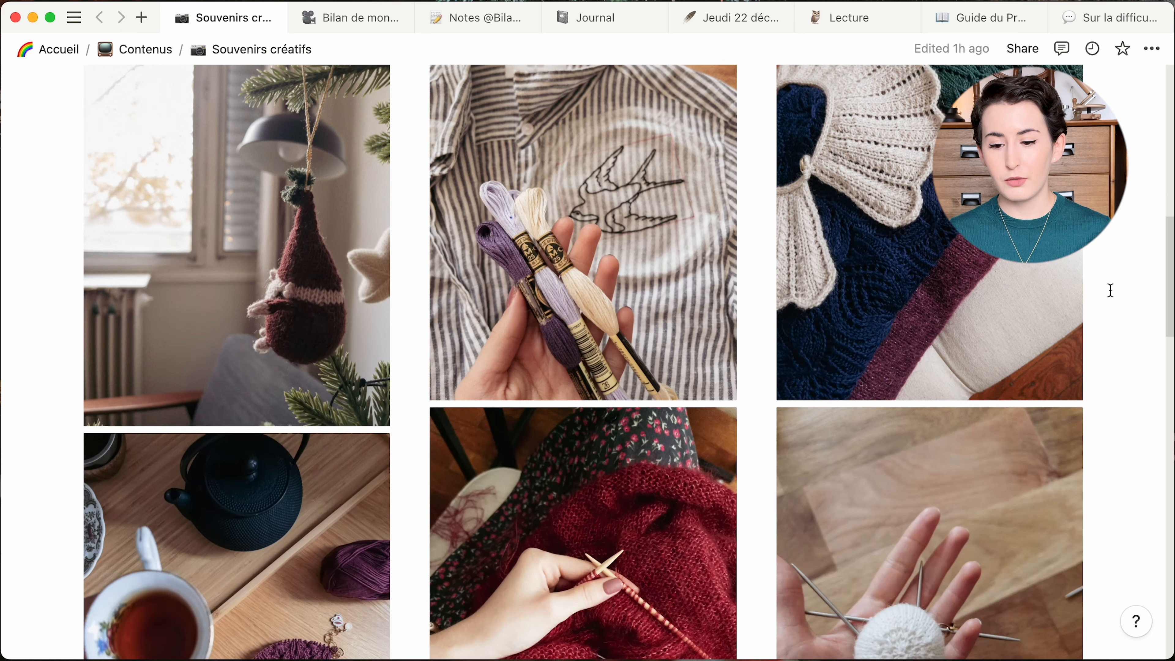
scroll(1110, 290, "down", 12)
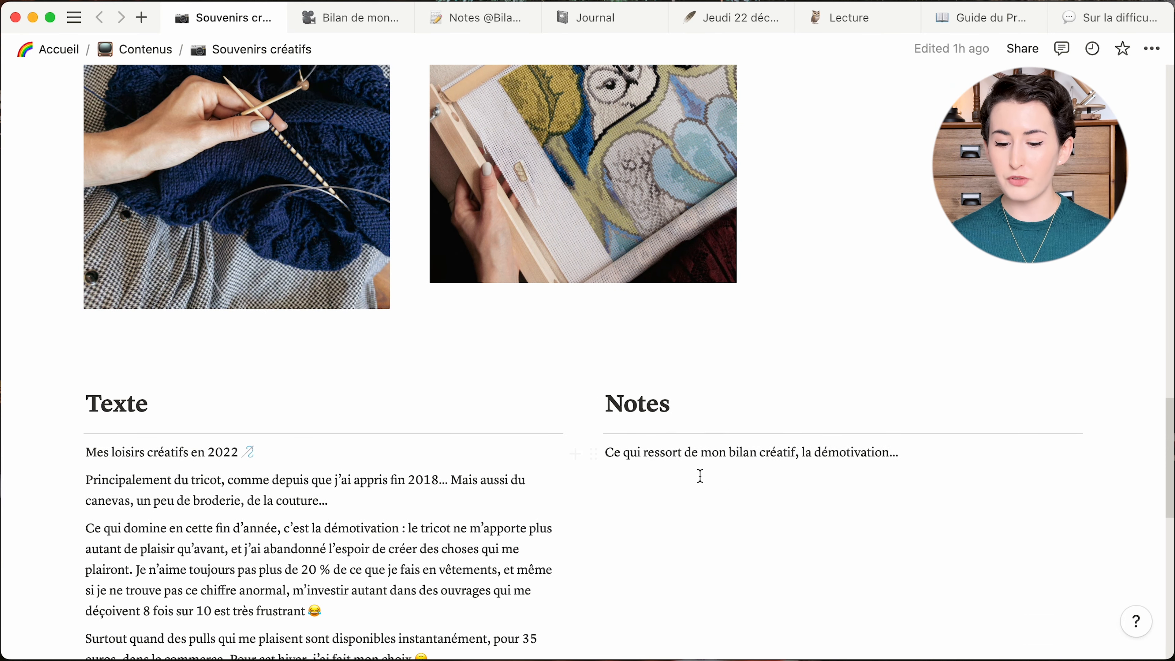
scroll(699, 475, "down", 2)
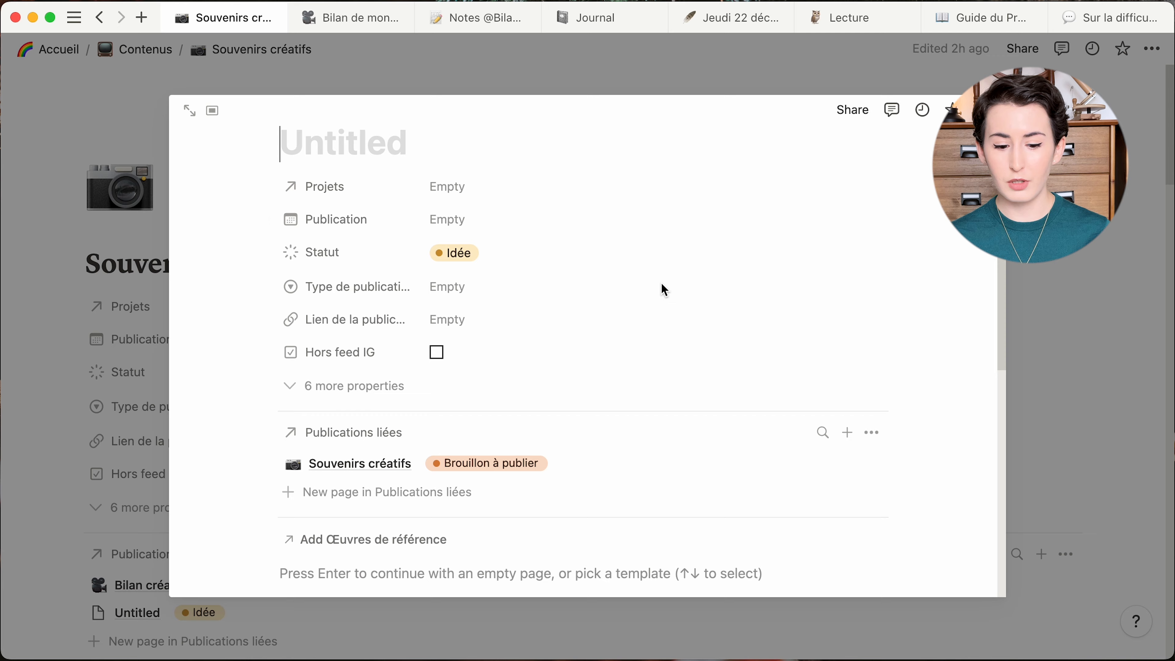
Step: Apply the Short Youtube template to the new linked publication, review its properties and sections, and close it
scroll(661, 289, "down", 5)
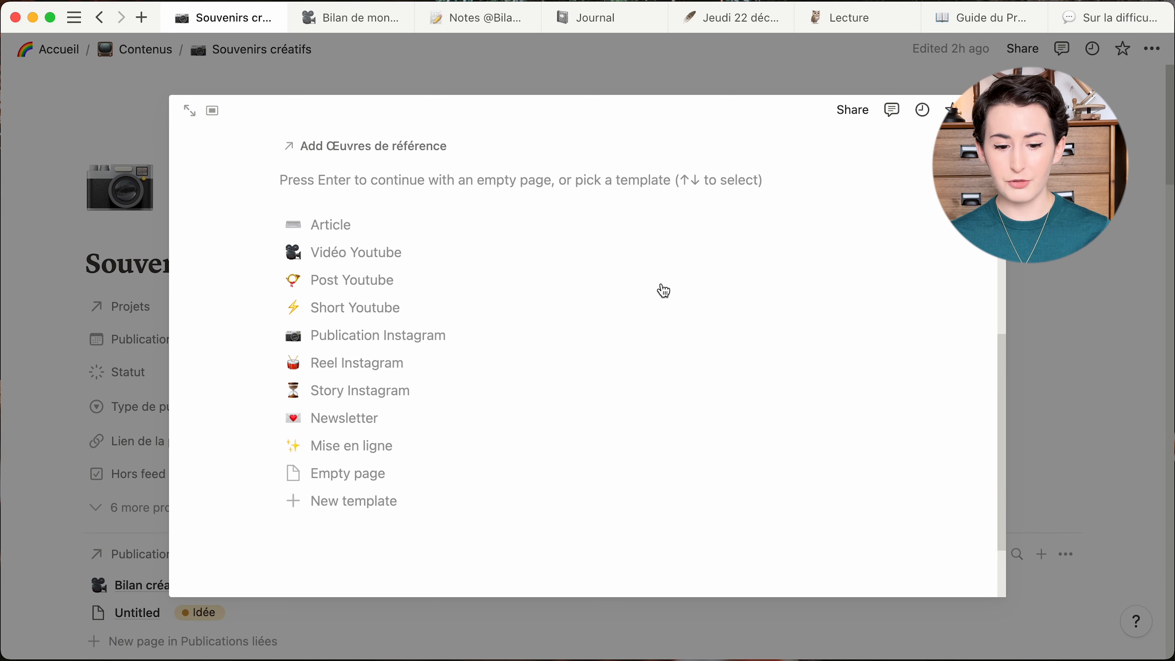
left_click(424, 300)
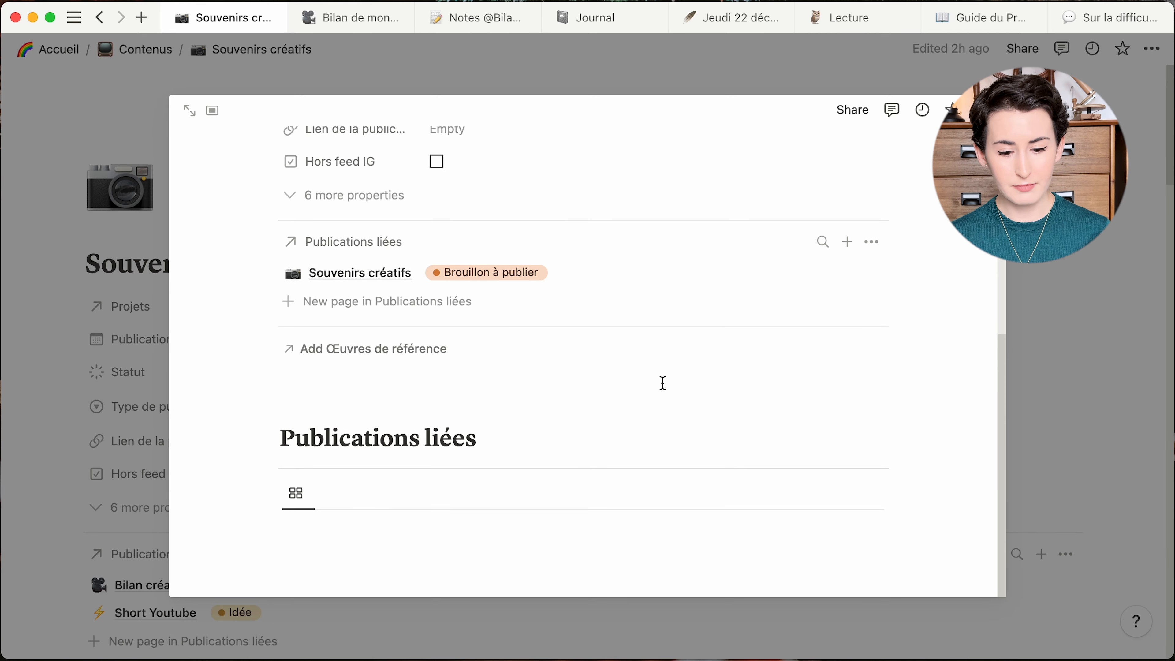
scroll(663, 383, "down", 2)
scroll(527, 407, "down", 4)
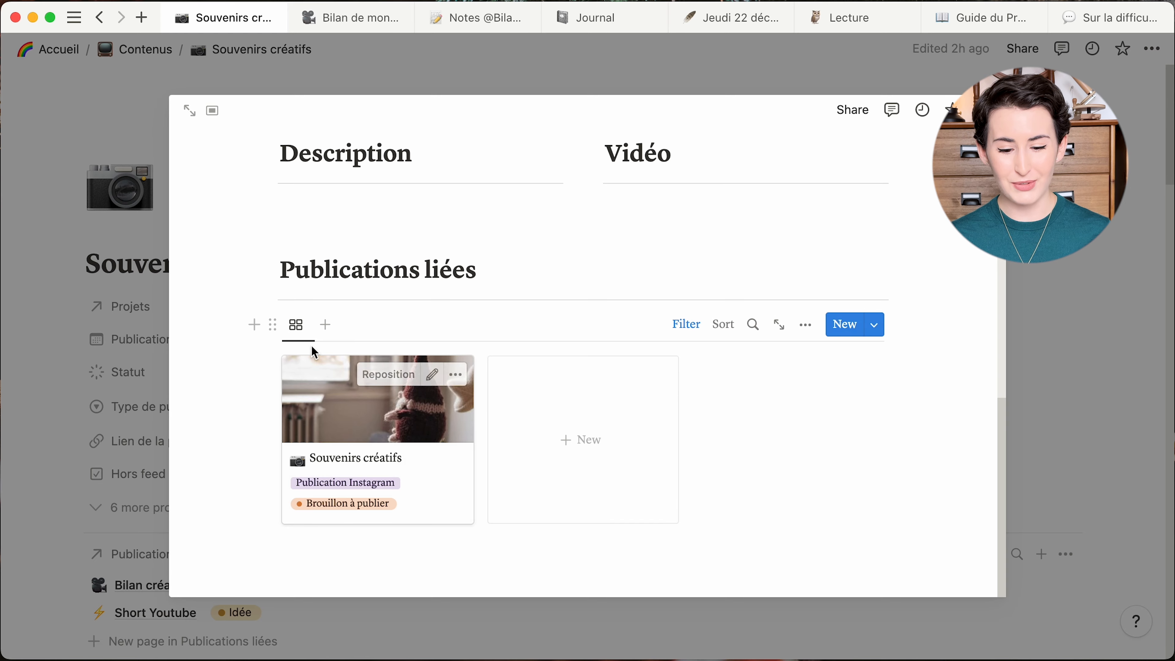
scroll(393, 349, "up", 6)
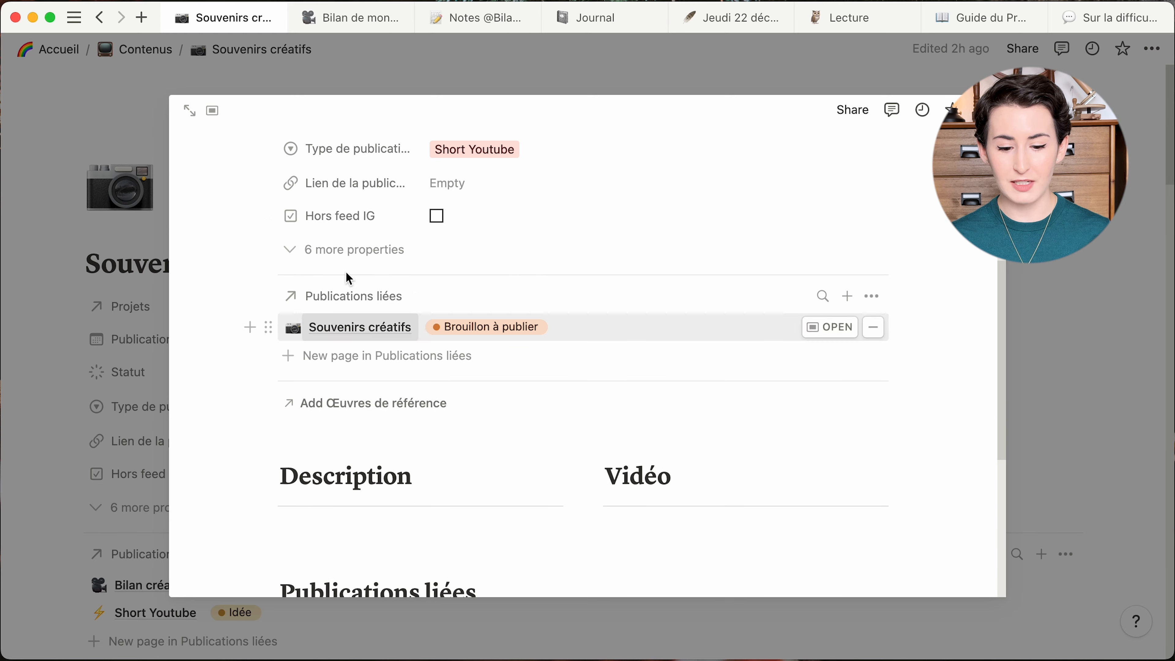
scroll(501, 155, "up", 5)
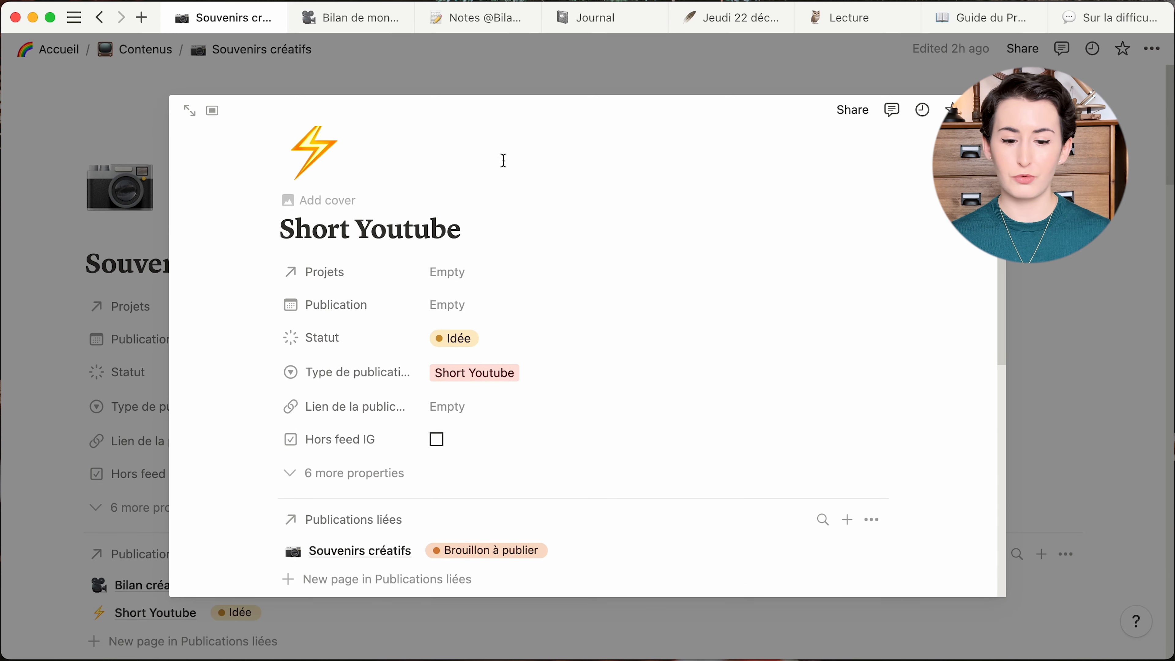
scroll(509, 209, "up", 3)
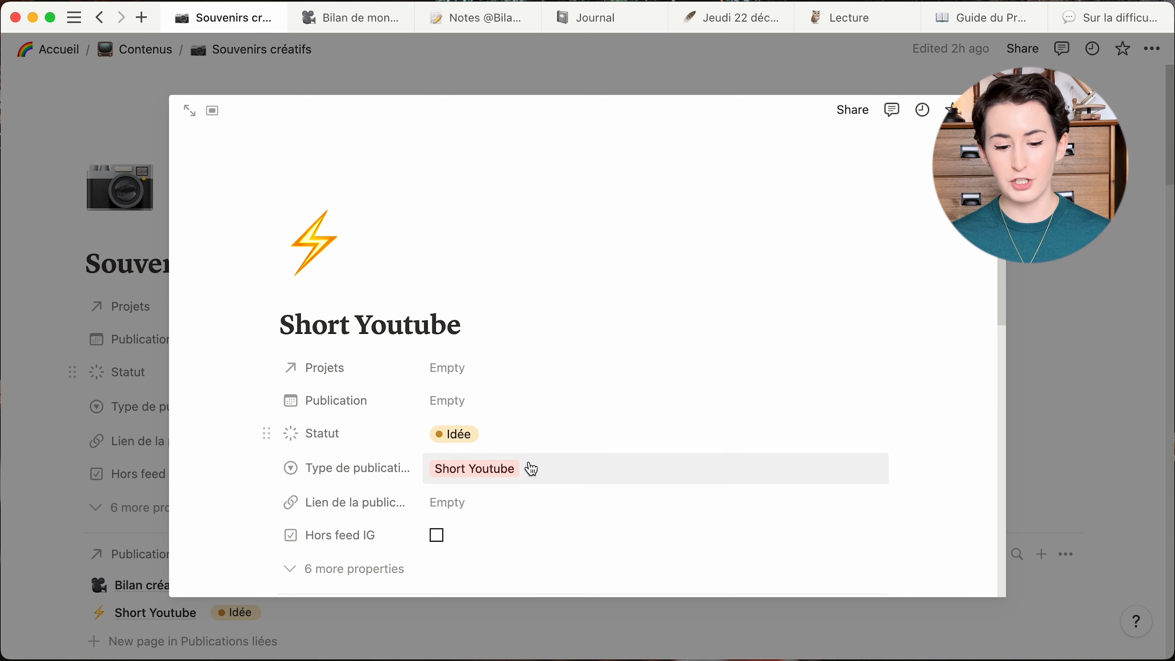
scroll(608, 462, "down", 10)
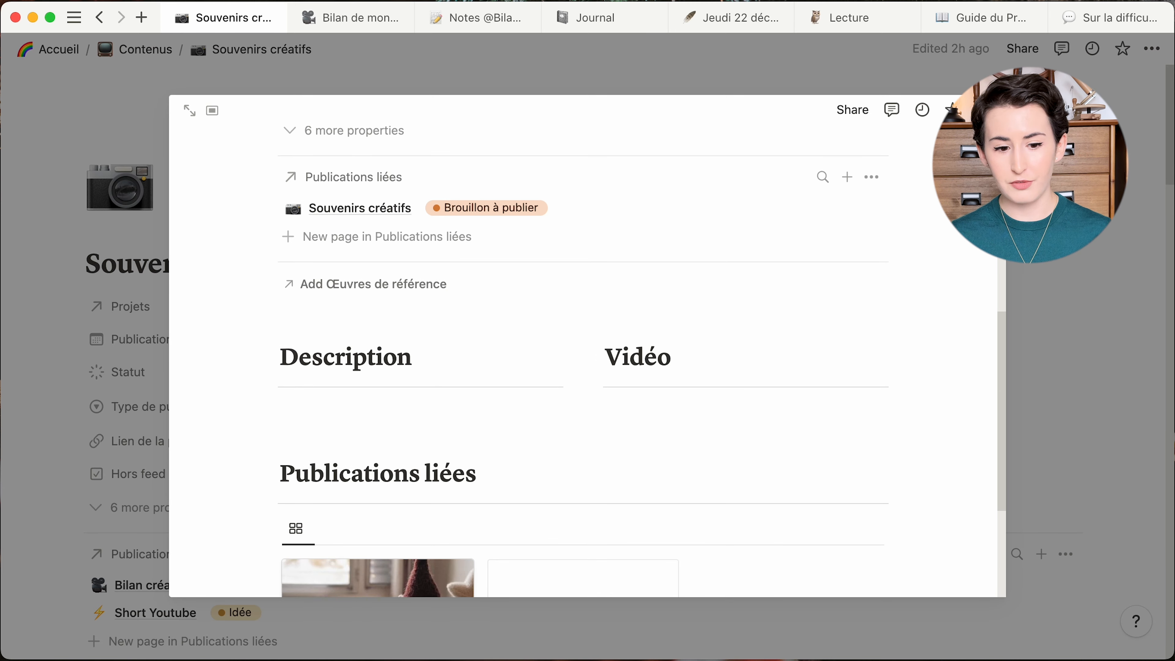
key("Escape")
Step: Delete the Short Youtube card from Publications liées on the Souvenirs créatifs page
scroll(588, 361, "down", 20)
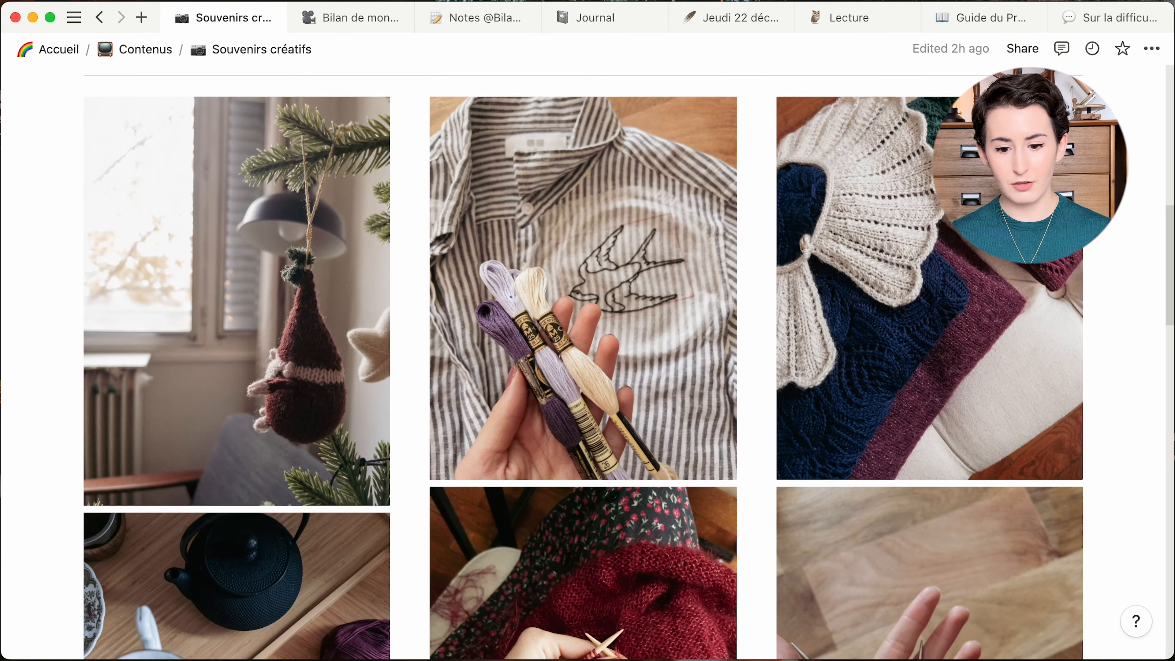
scroll(984, 393, "down", 9)
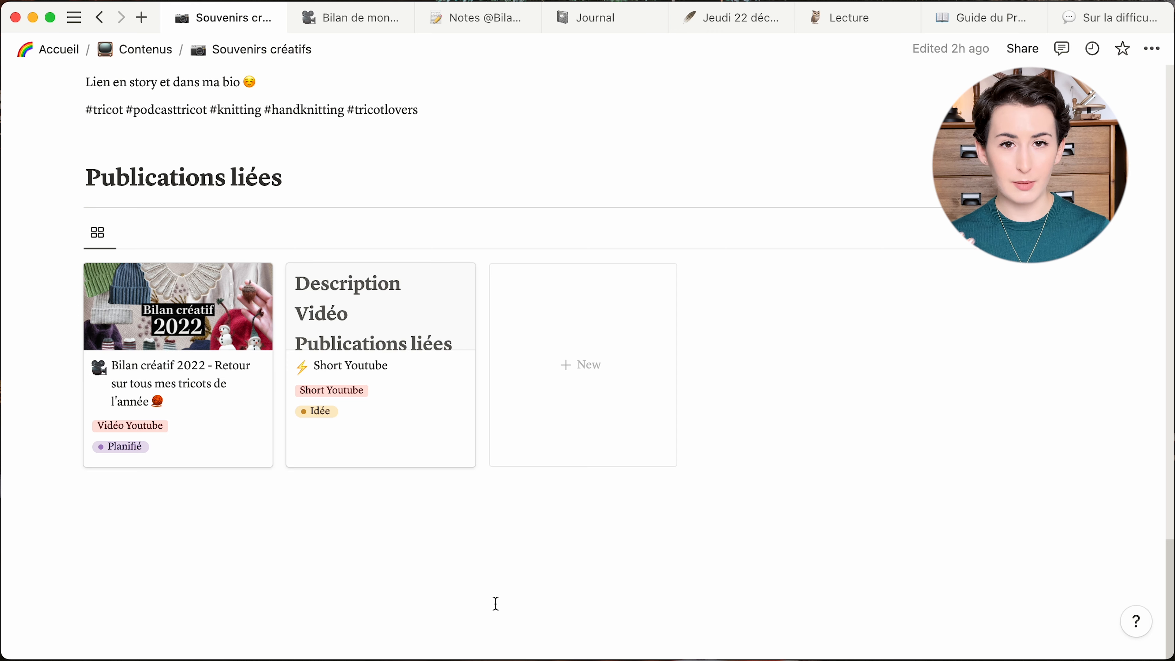
left_click_drag(329, 559, 408, 421)
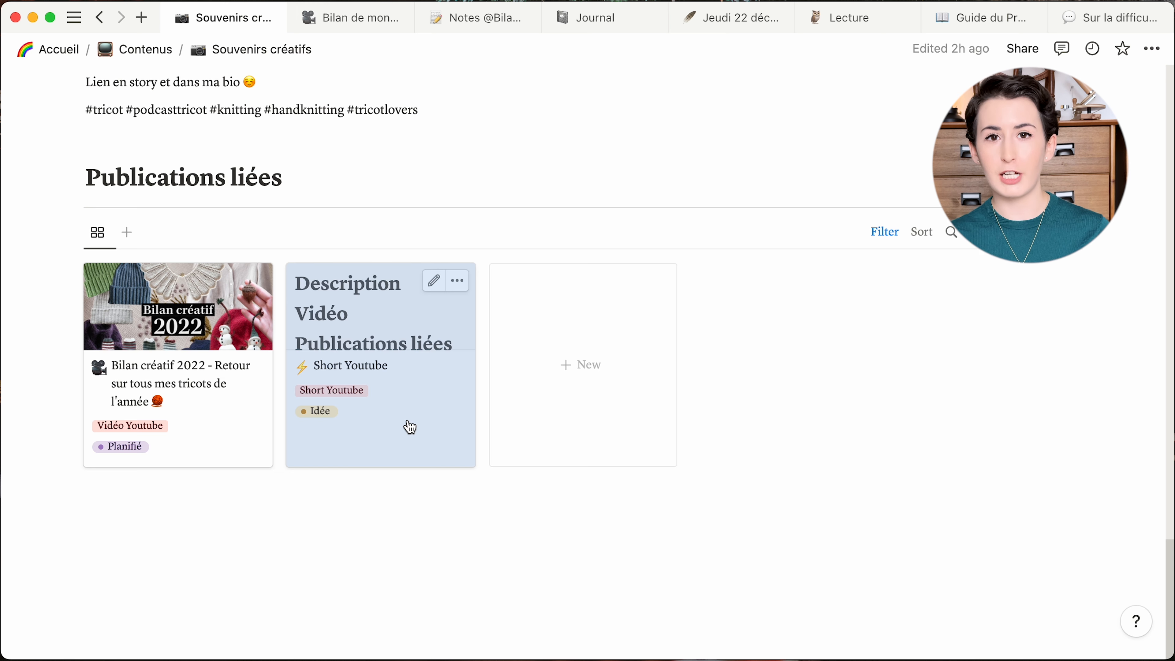
key("BackSpace")
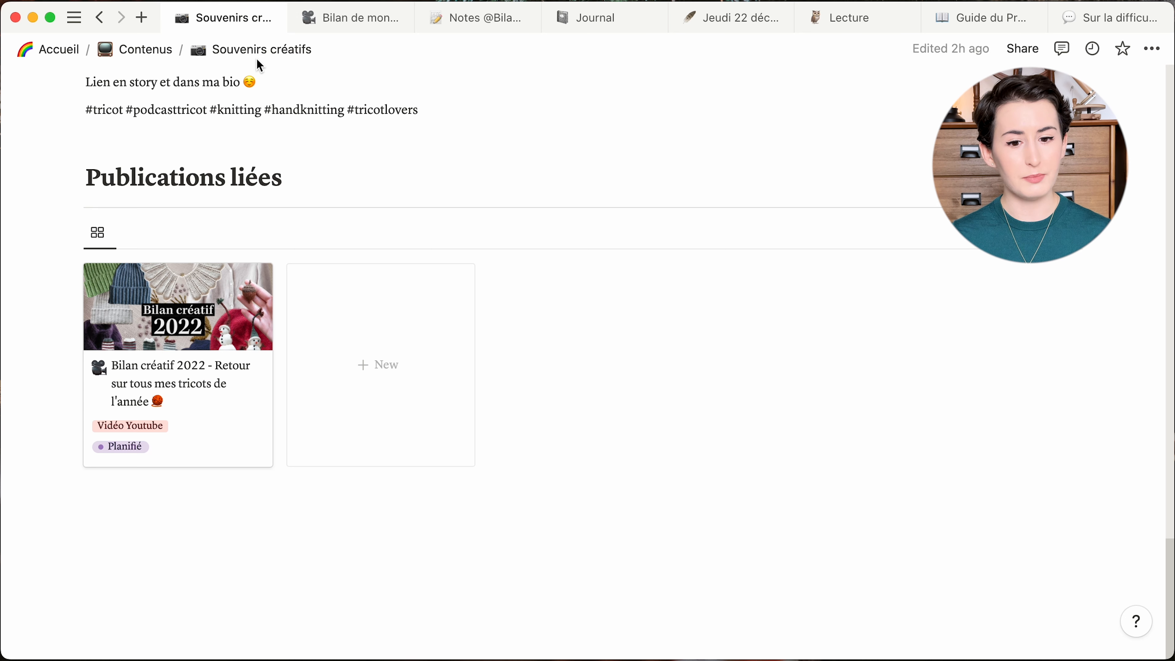
Step: Close Souvenirs créatifs and review the Bilan de mon année d'entrepreneuse page from its properties and linked publications down to Notes and Checklist
left_click(271, 18)
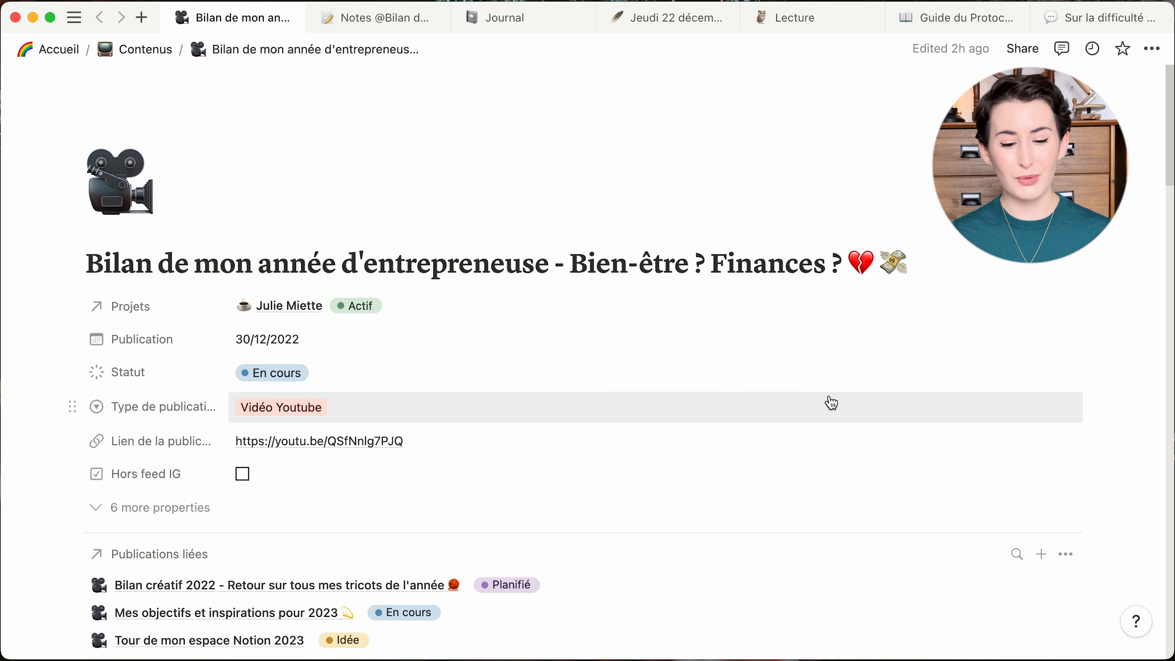
scroll(805, 402, "down", 2)
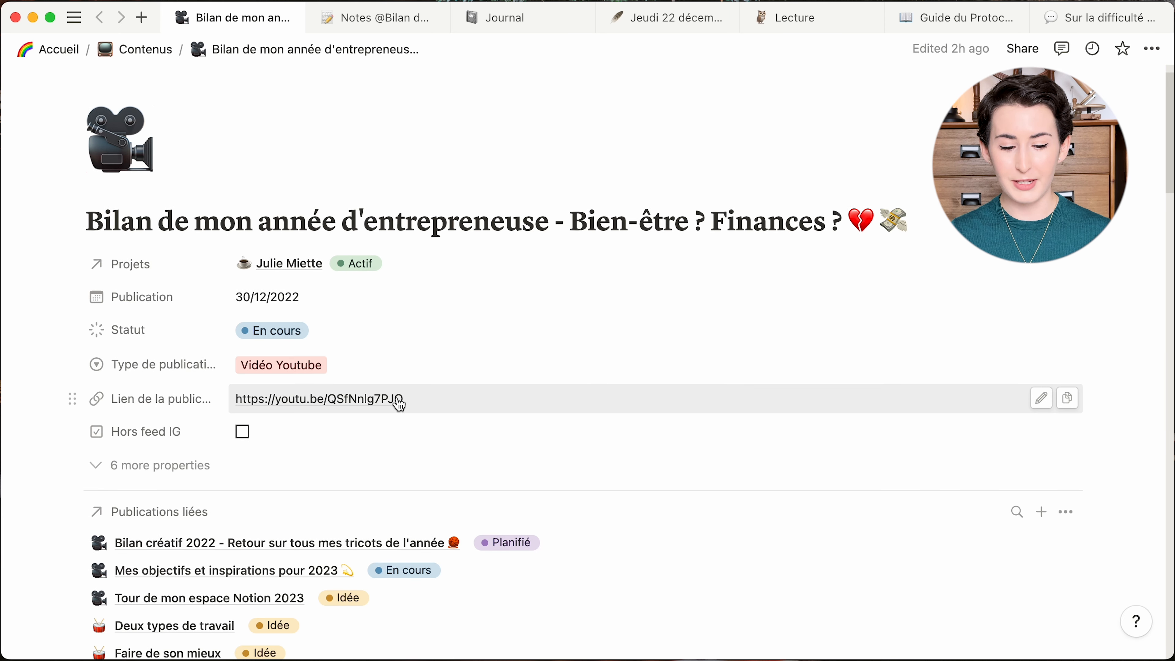
scroll(647, 412, "down", 5)
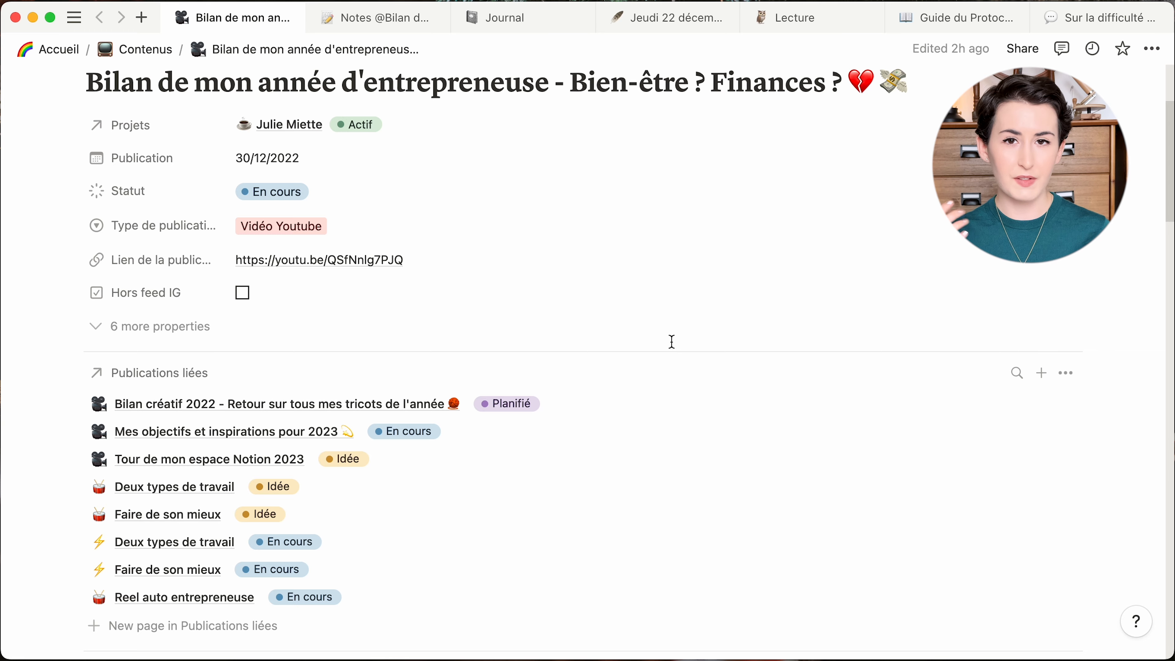
scroll(672, 341, "down", 10)
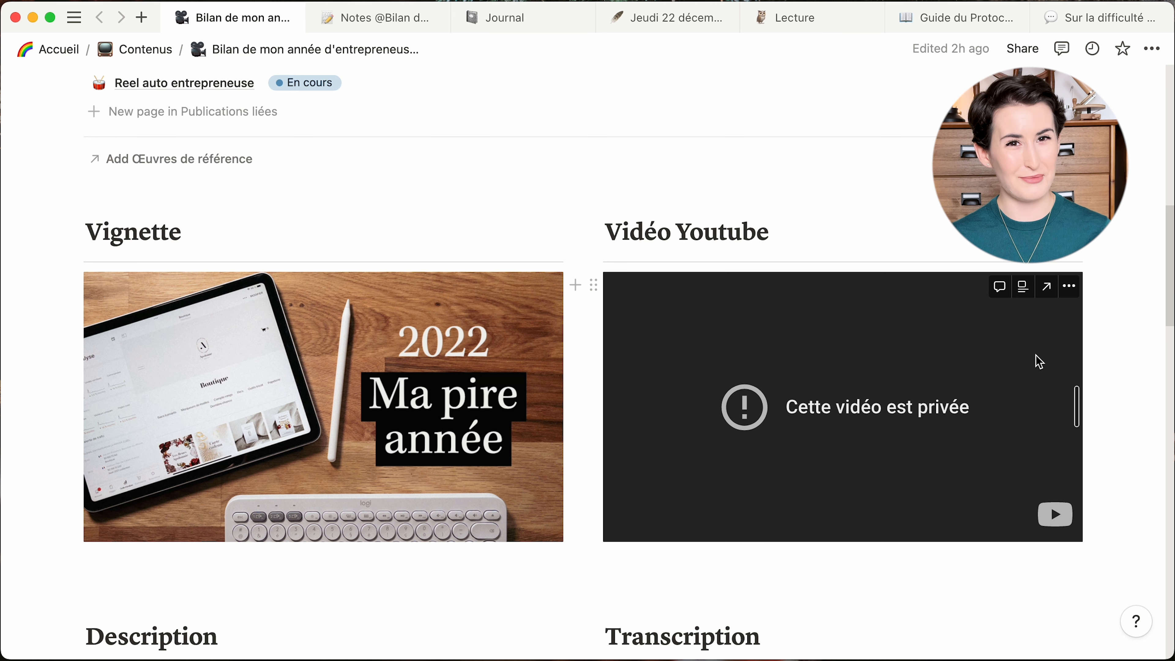
scroll(1037, 358, "down", 5)
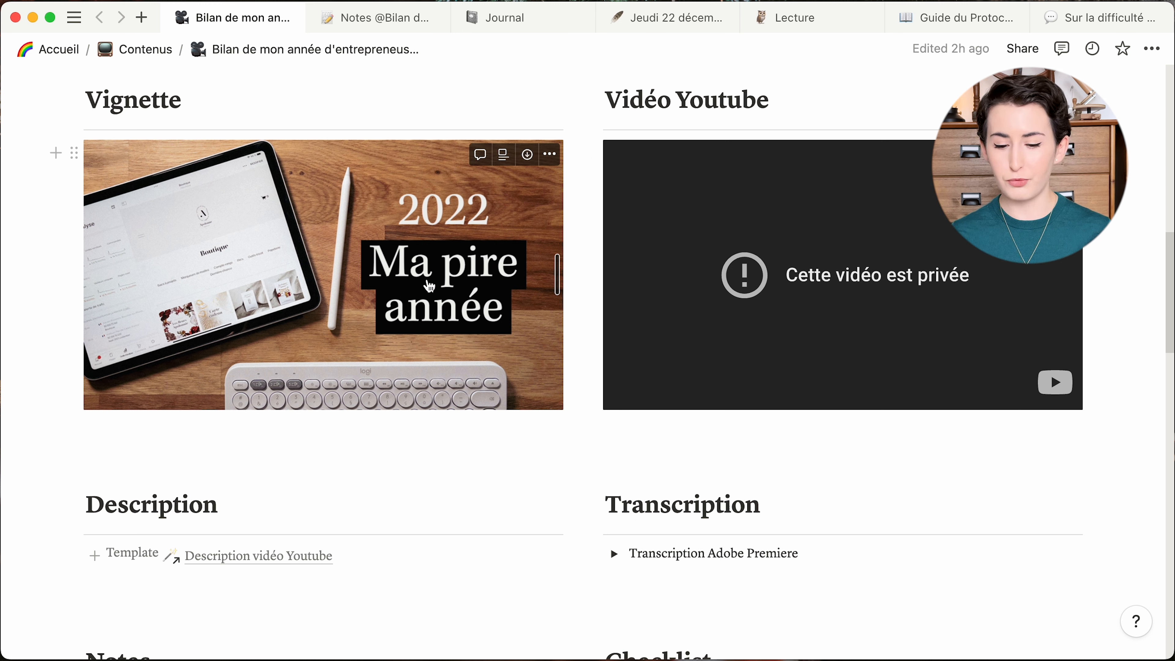
scroll(997, 420, "down", 8)
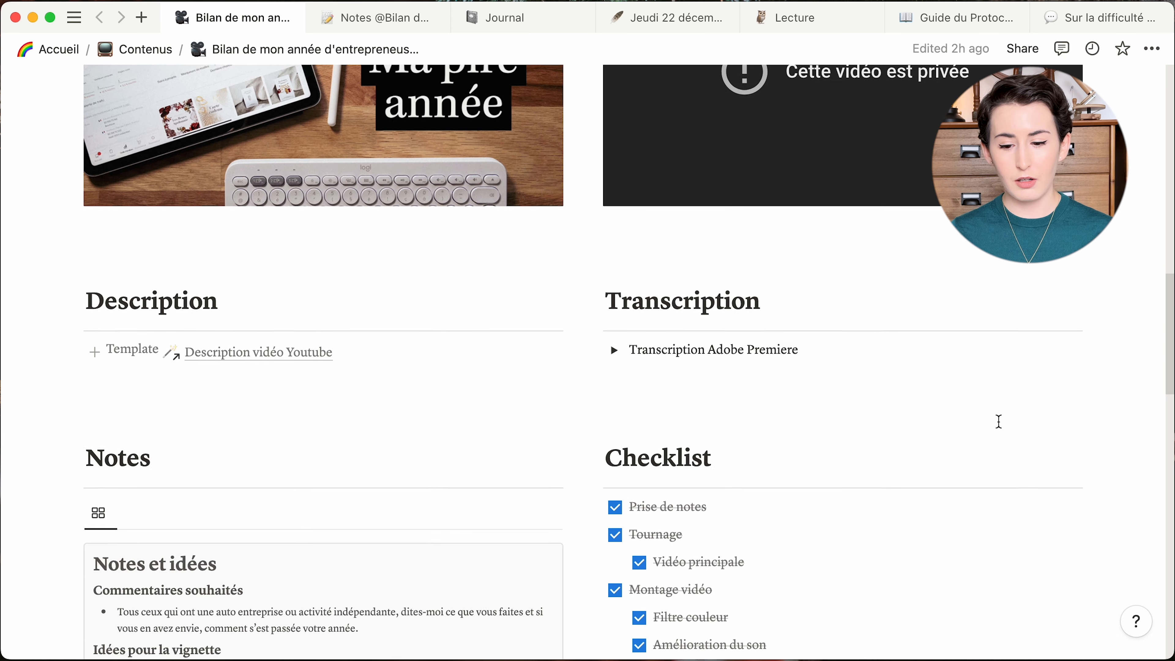
Step: Expand the Transcription Adobe Premiere toggle to review the timestamped transcript, and collapse it again
scroll(998, 421, "down", 3)
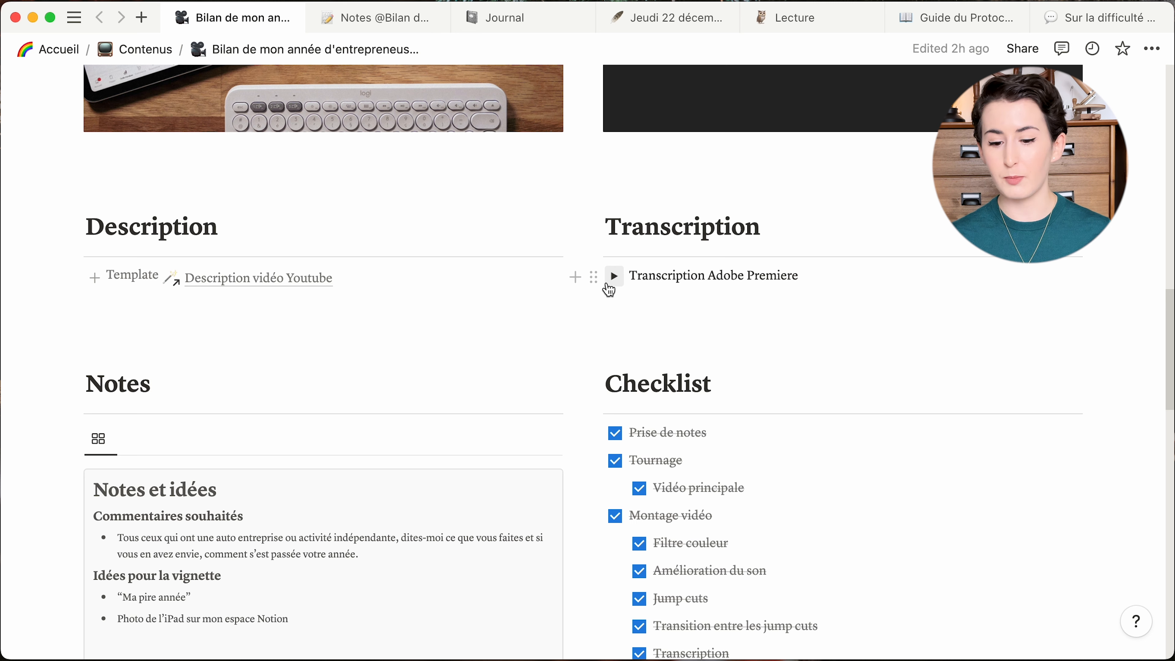
left_click(610, 287)
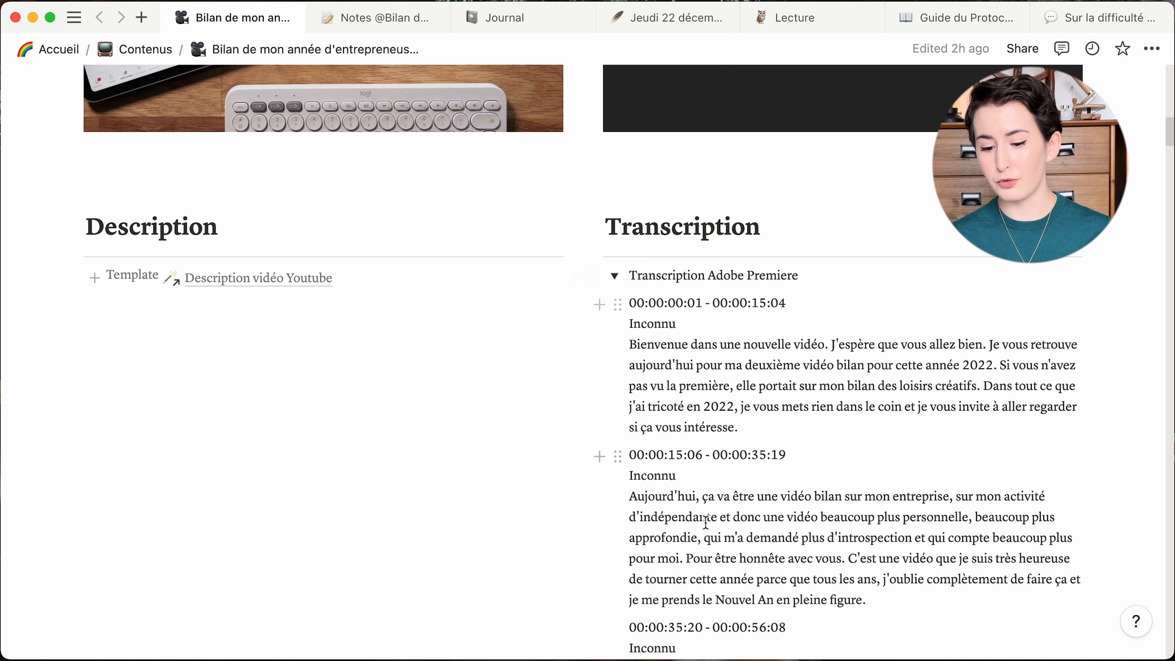
scroll(726, 492, "down", 2)
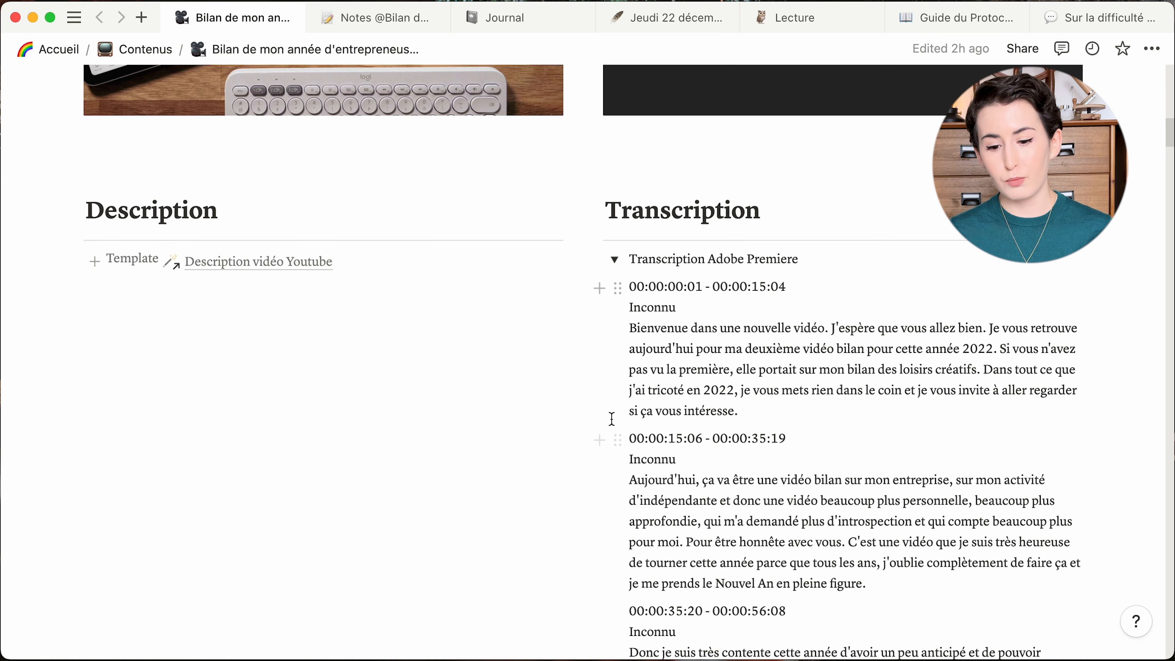
left_click(618, 288)
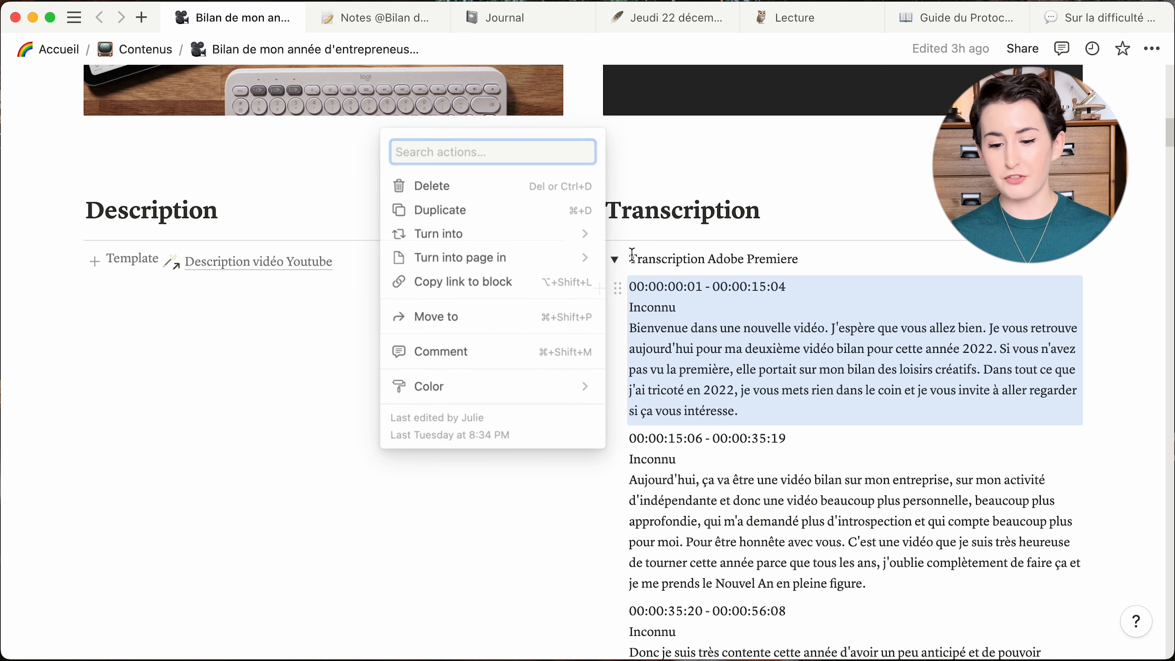
key("Escape")
left_click(615, 259)
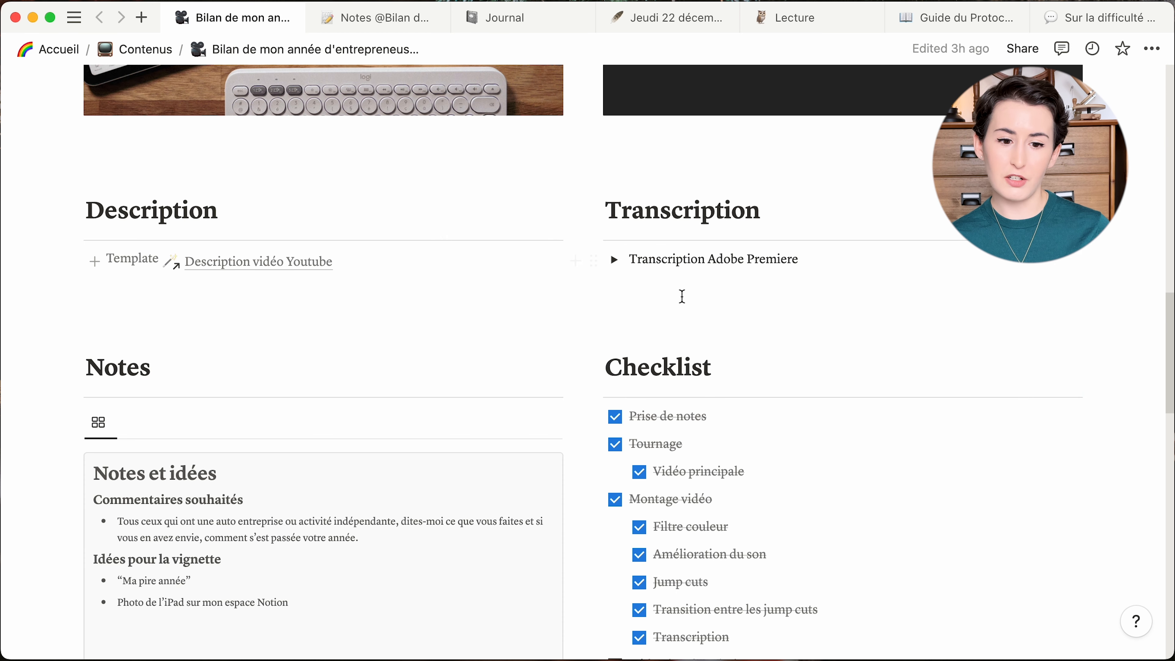
Step: Review the Description, Notes and Checklist sections of the Bilan de mon année d'entrepreneuse page
scroll(682, 296, "up", 2)
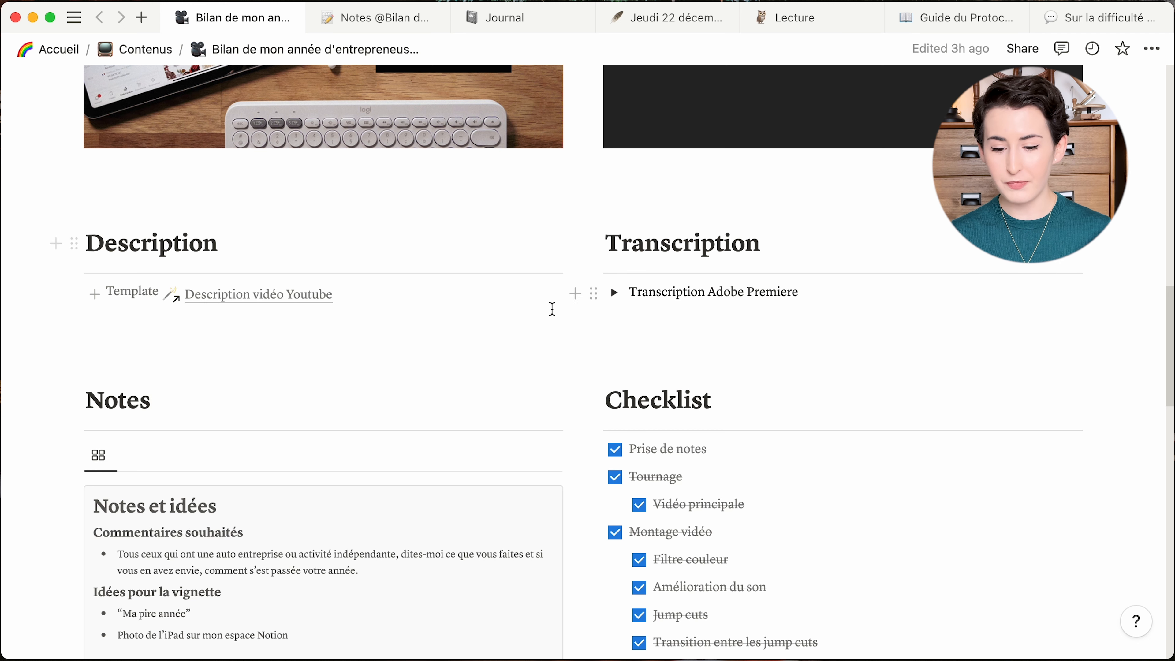
scroll(552, 309, "down", 2)
scroll(552, 308, "down", 6)
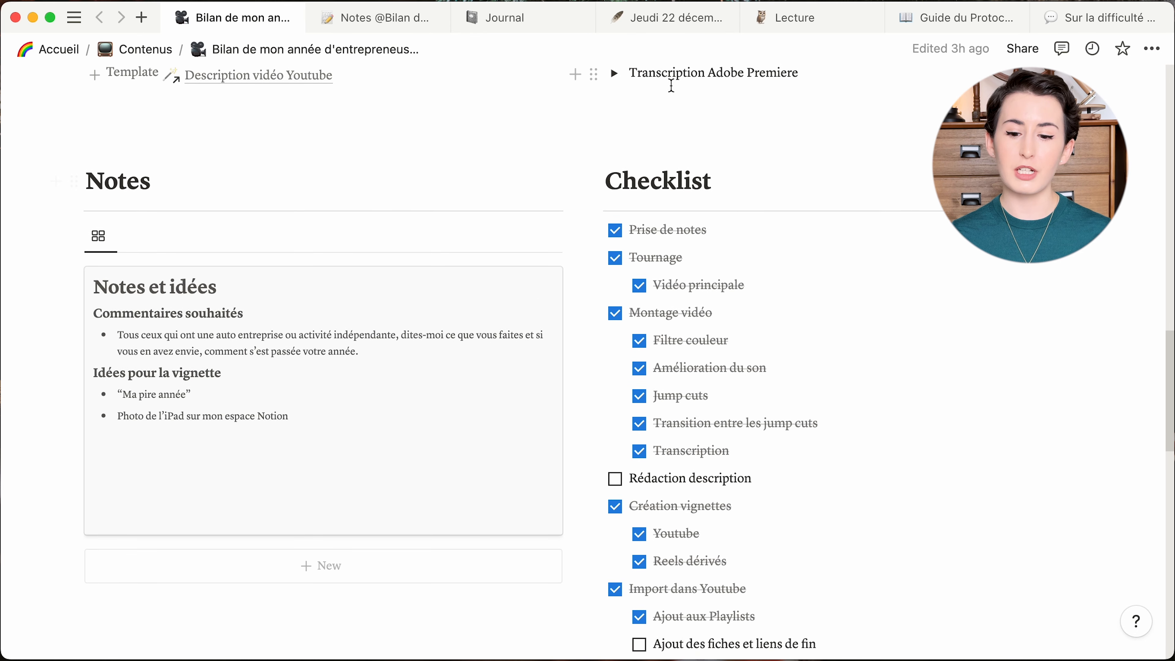
scroll(663, 134, "down", 2)
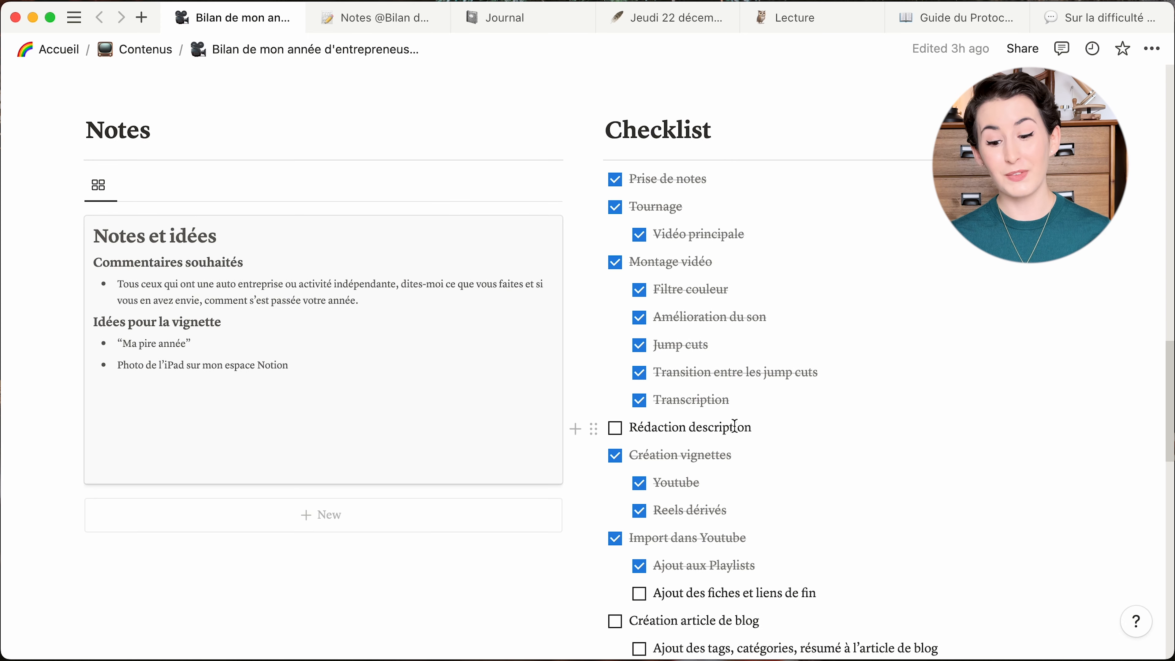
scroll(735, 425, "down", 2)
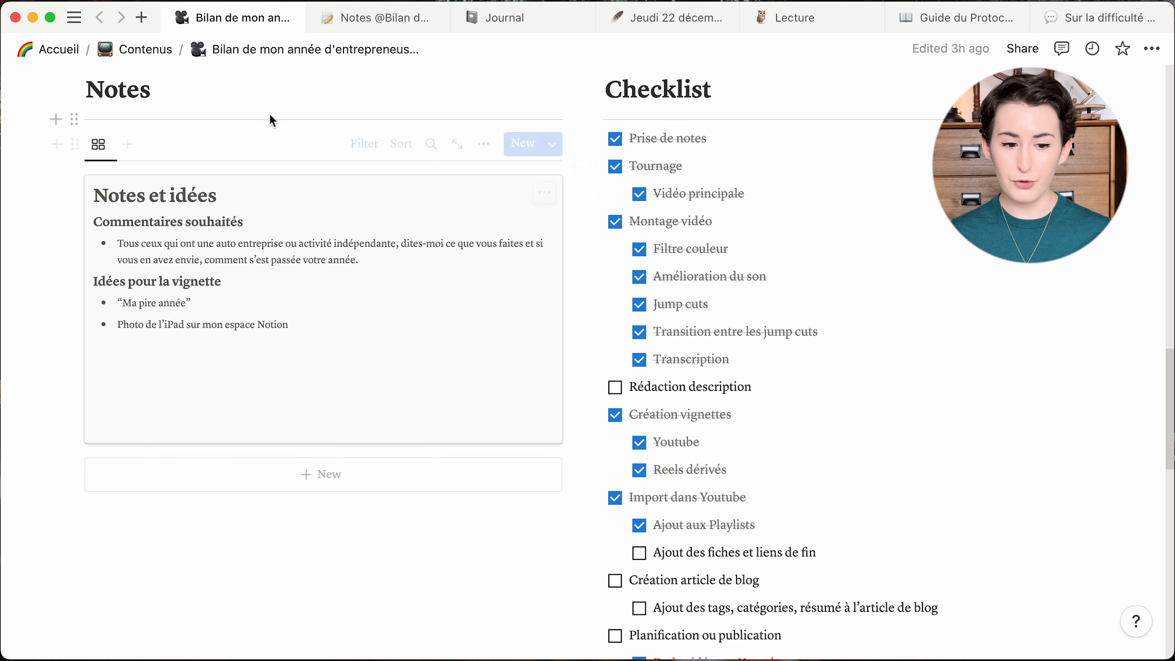
scroll(259, 116, "up", 3)
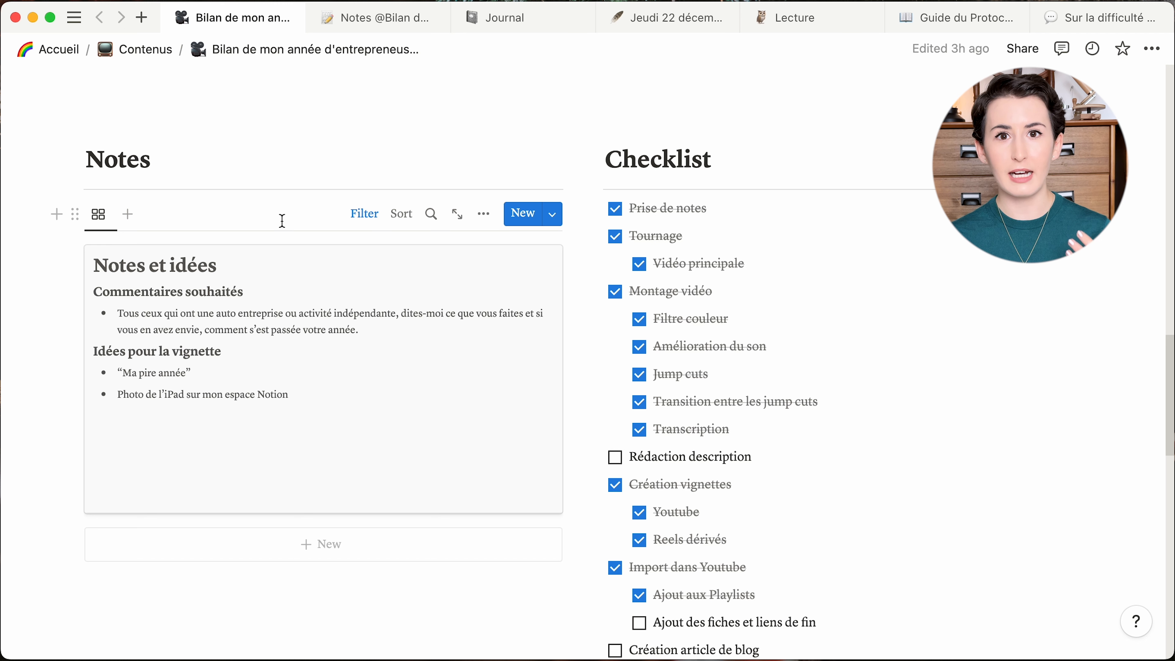
Step: Inspect the Notes gallery's Contenus filter and its list of available note templates
left_click(365, 215)
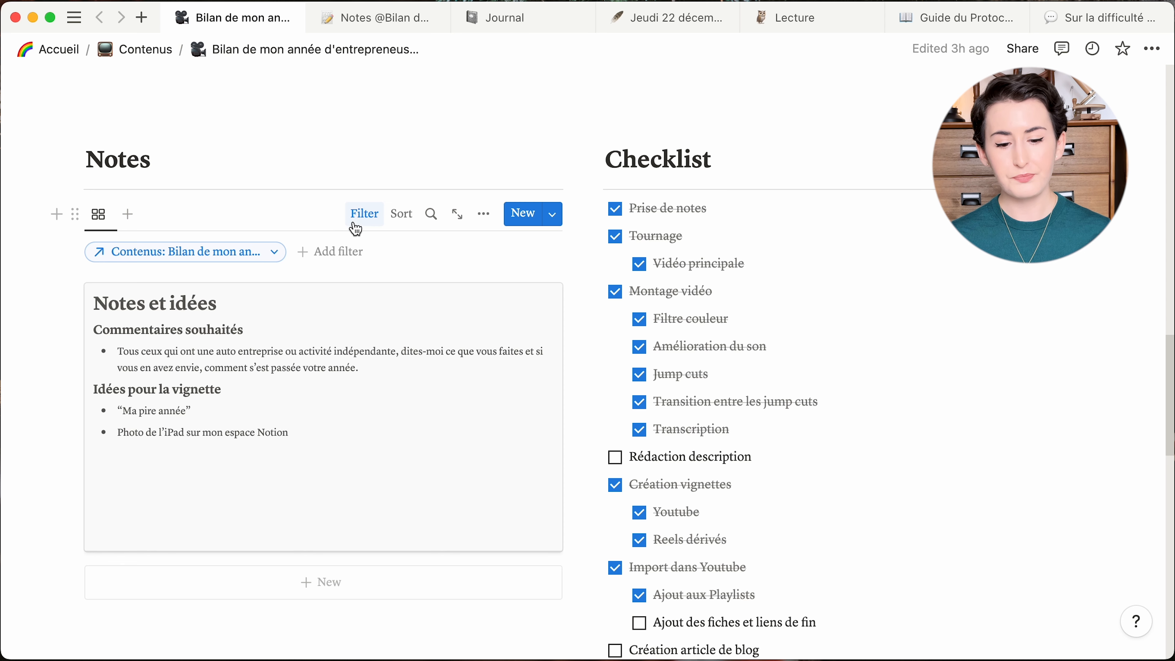
left_click(371, 216)
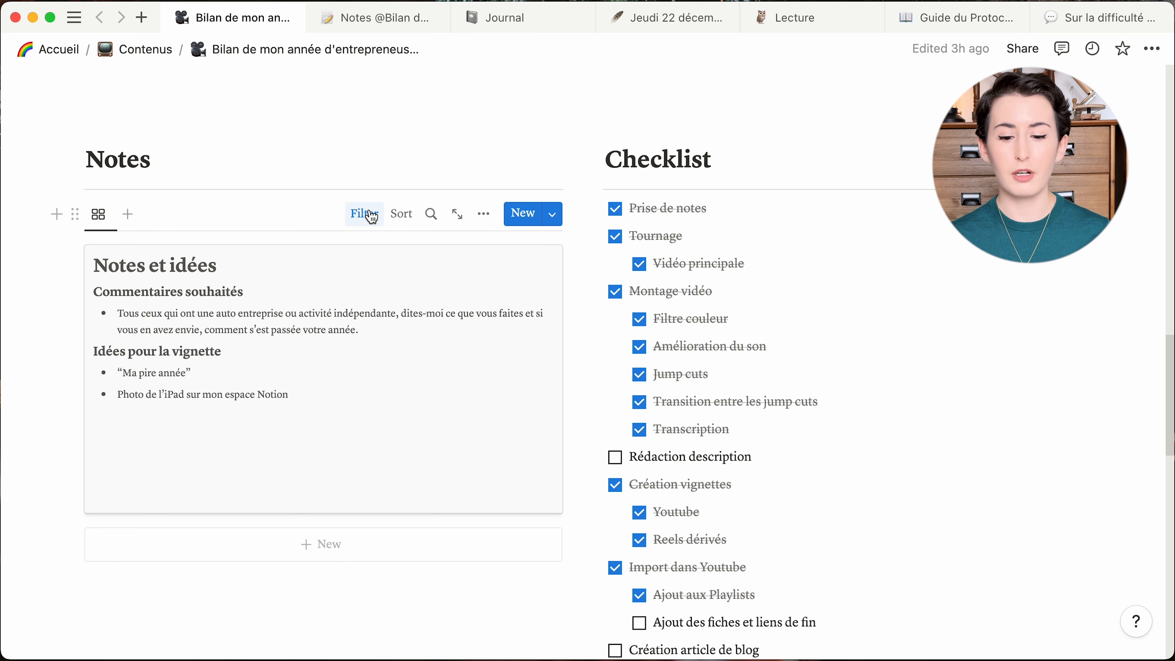
left_click(550, 215)
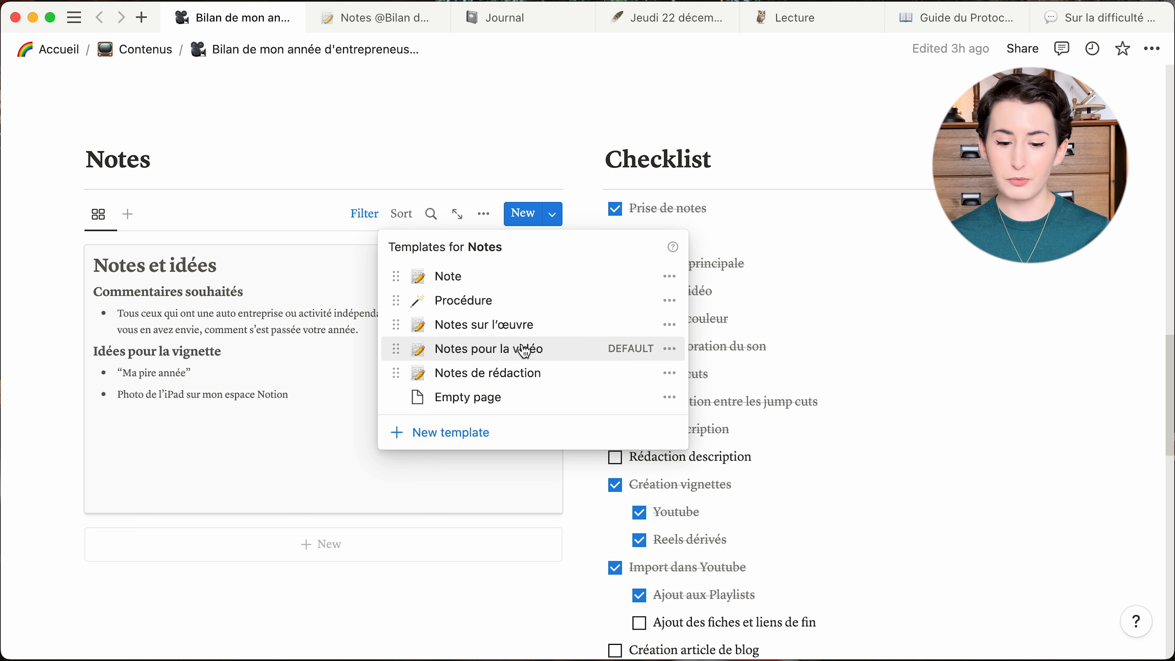
left_click(534, 213)
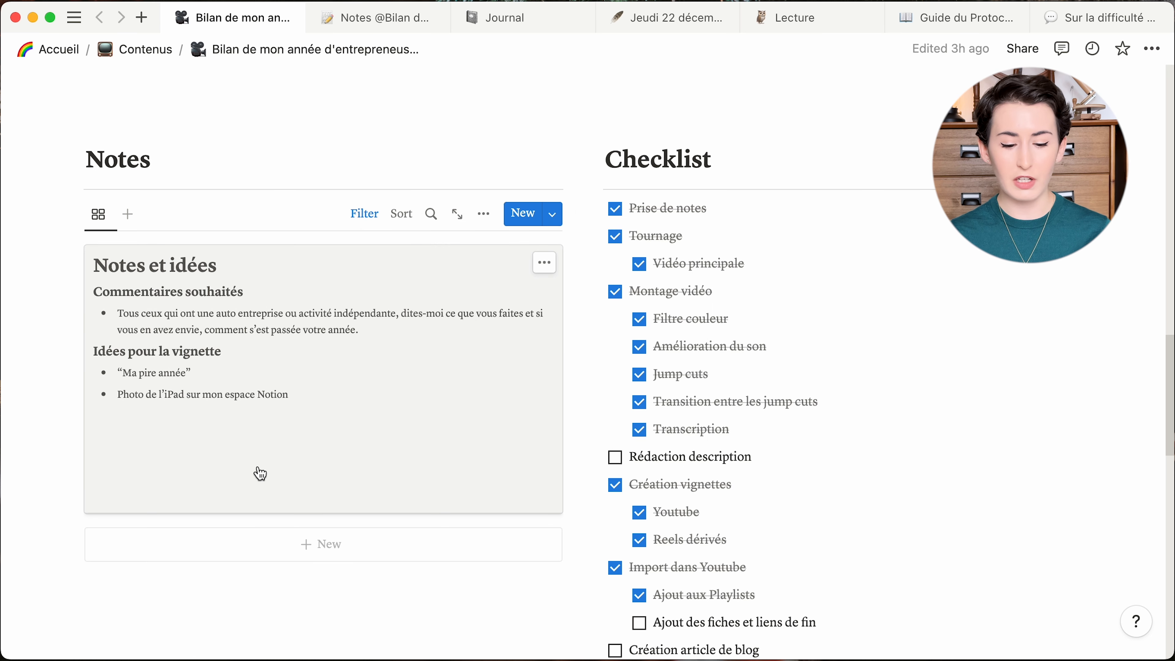
Step: Create a Notes pour la vidéo page in the Notes gallery, insert the Notes pour vidéo Youtub template content and review its sections
left_click(184, 552)
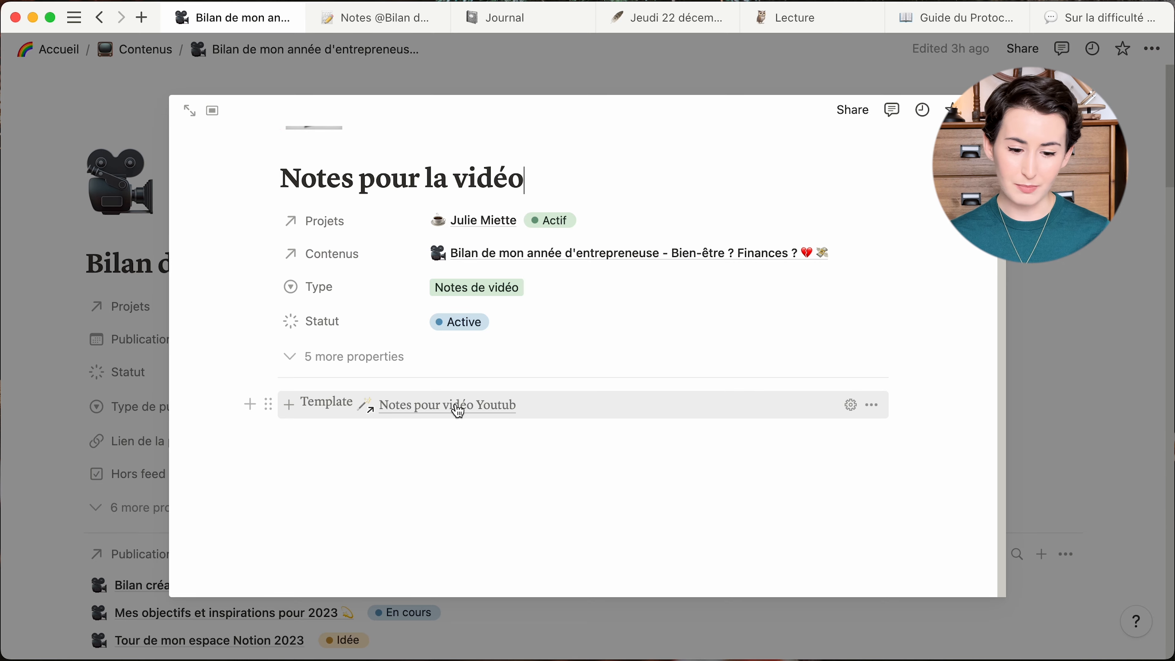
scroll(621, 346, "down", 15)
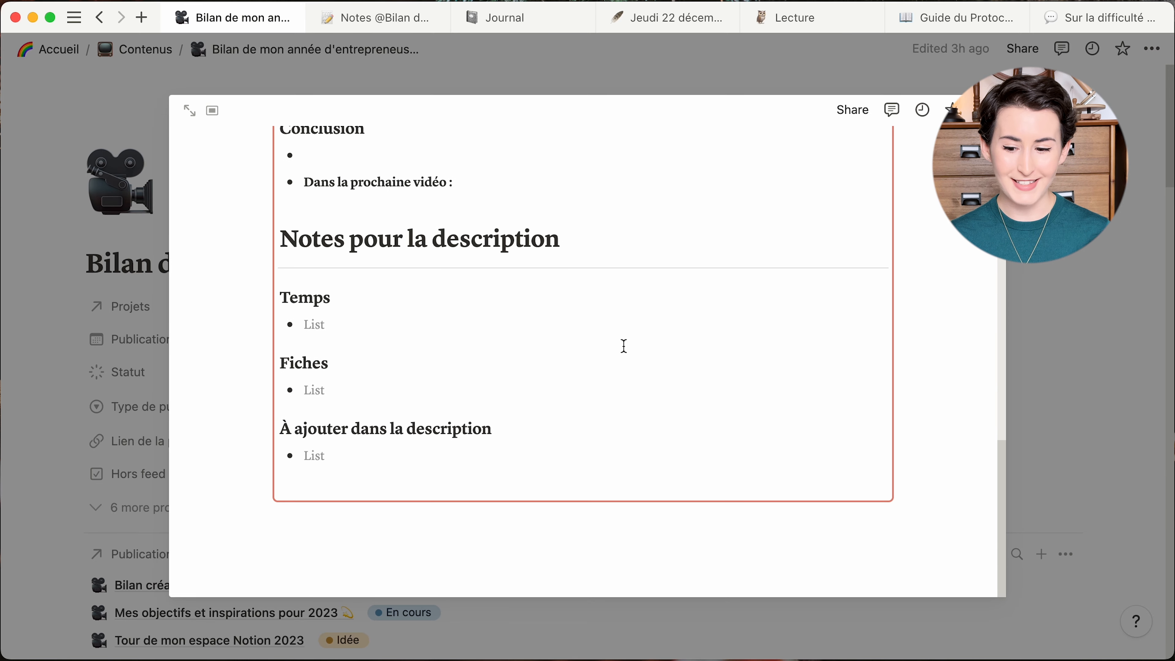
scroll(623, 346, "up", 15)
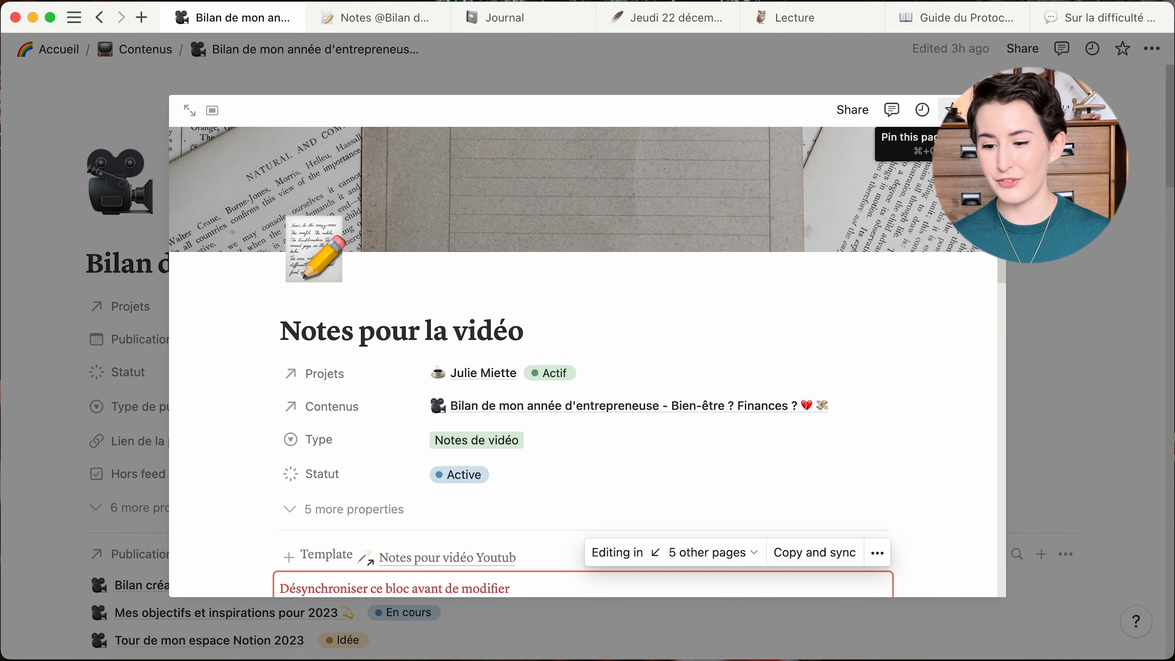
Step: Delete the new Notes pour la vidéo page
left_click(951, 109)
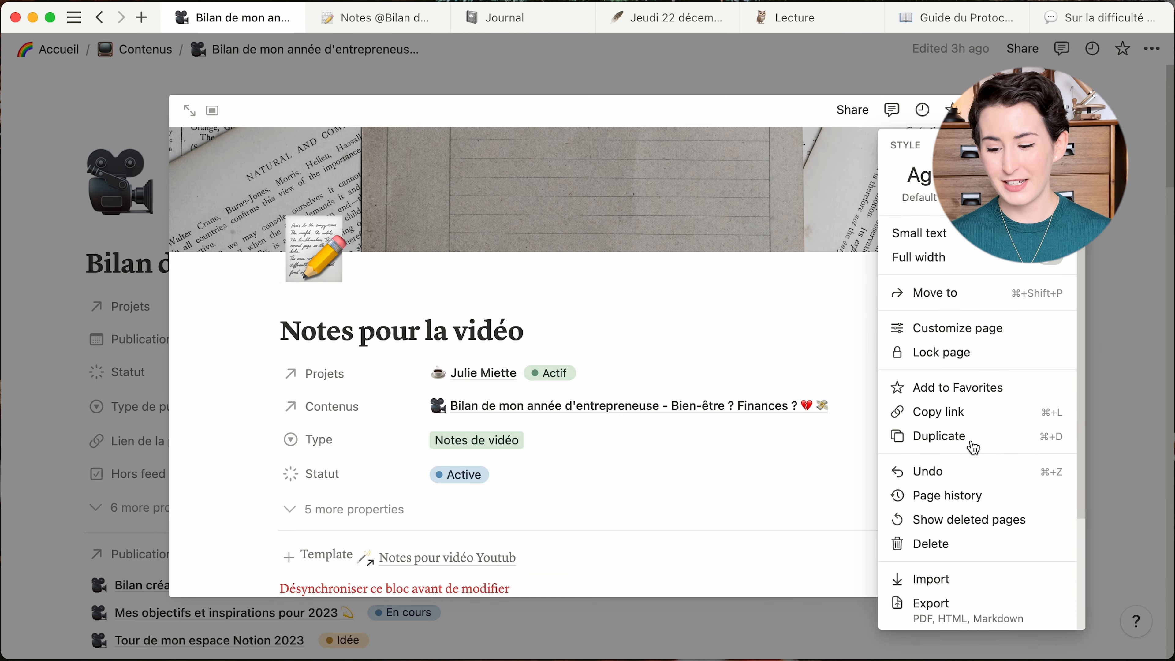
left_click(961, 547)
Step: Review the rest of the video page, from the Notes card and Checklist down to the Publications liées gallery
scroll(591, 254, "down", 20)
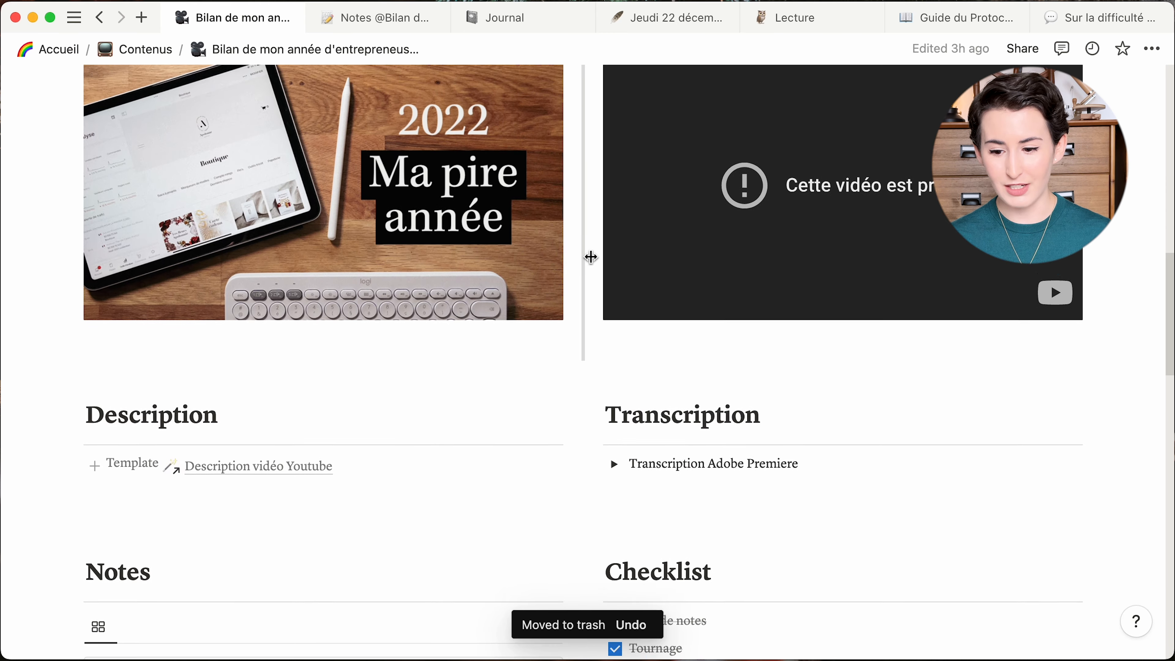
scroll(466, 246, "up", 10)
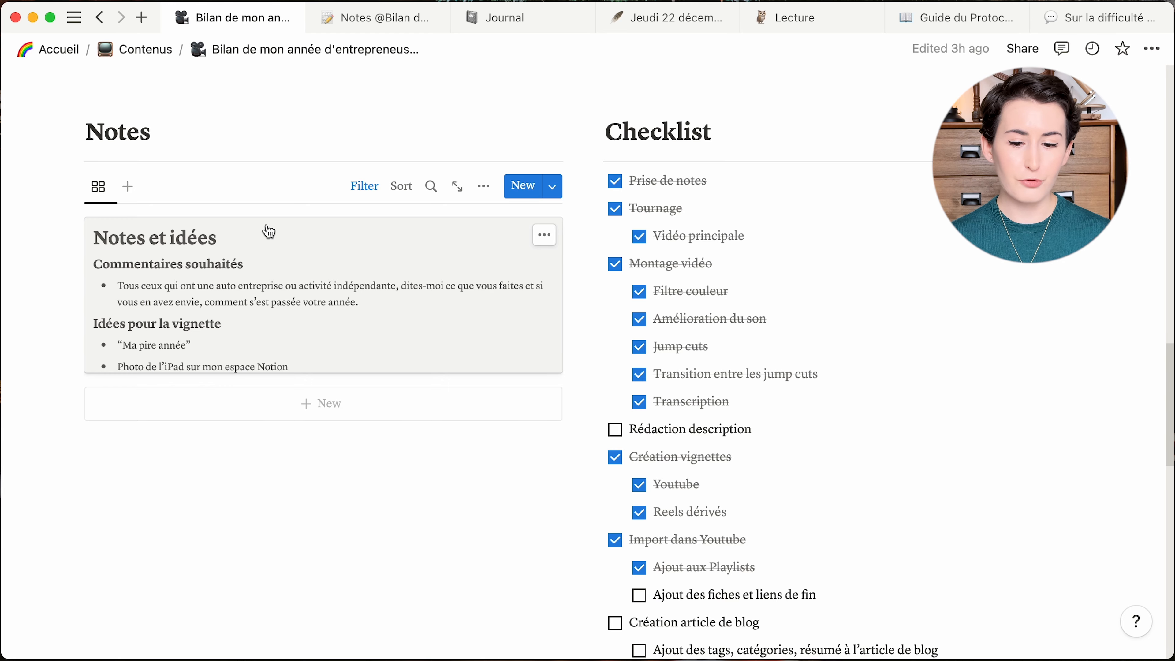
scroll(281, 297, "down", 8)
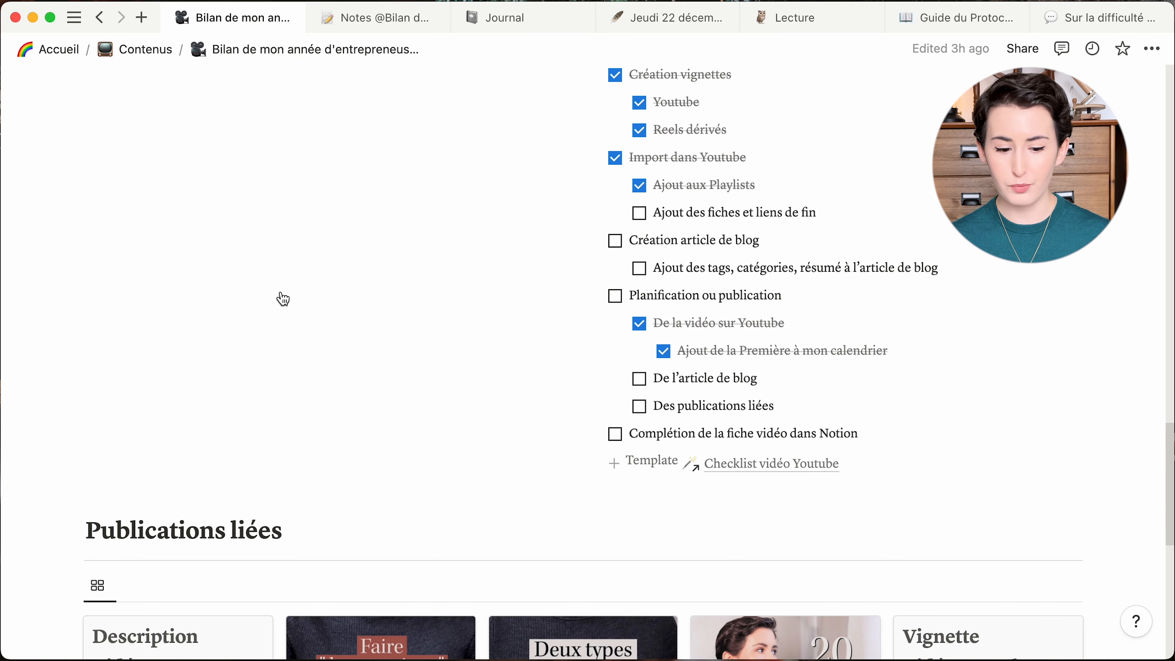
scroll(282, 299, "down", 8)
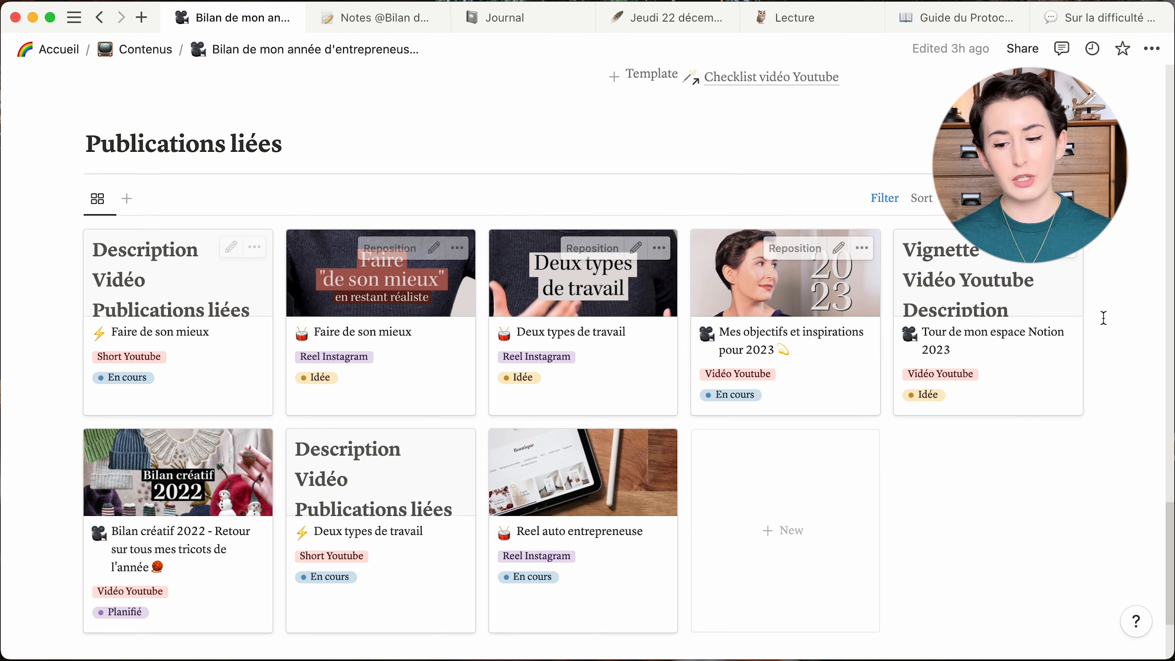
scroll(584, 421, "up", 2)
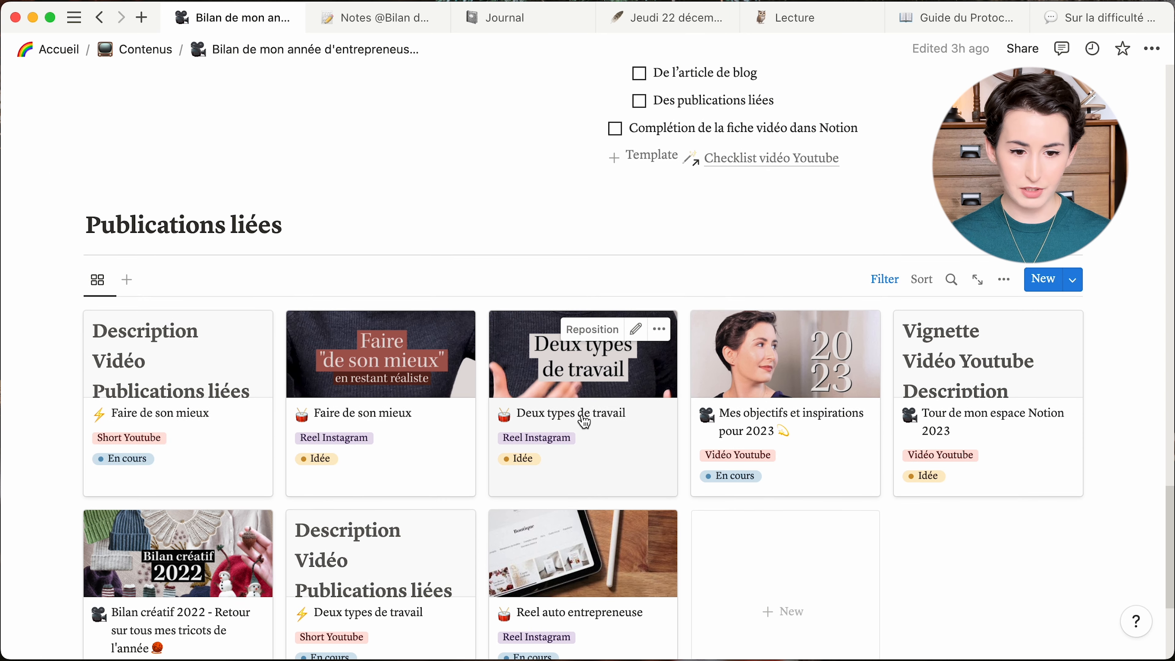
scroll(584, 421, "up", 5)
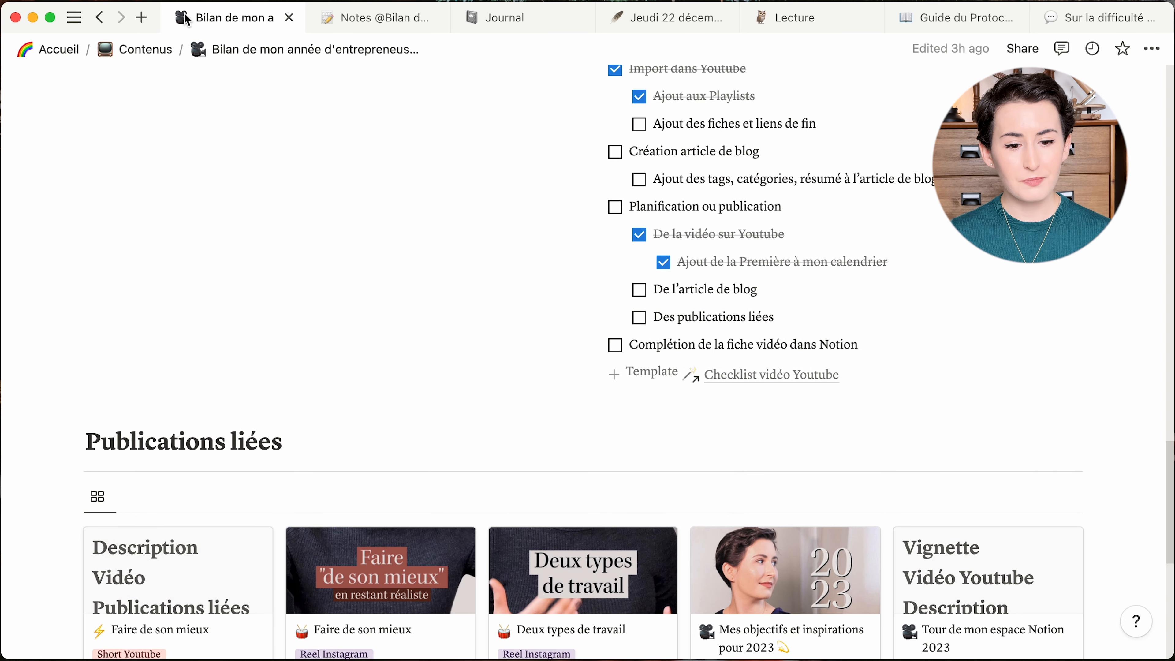
scroll(271, 147, "up", 14)
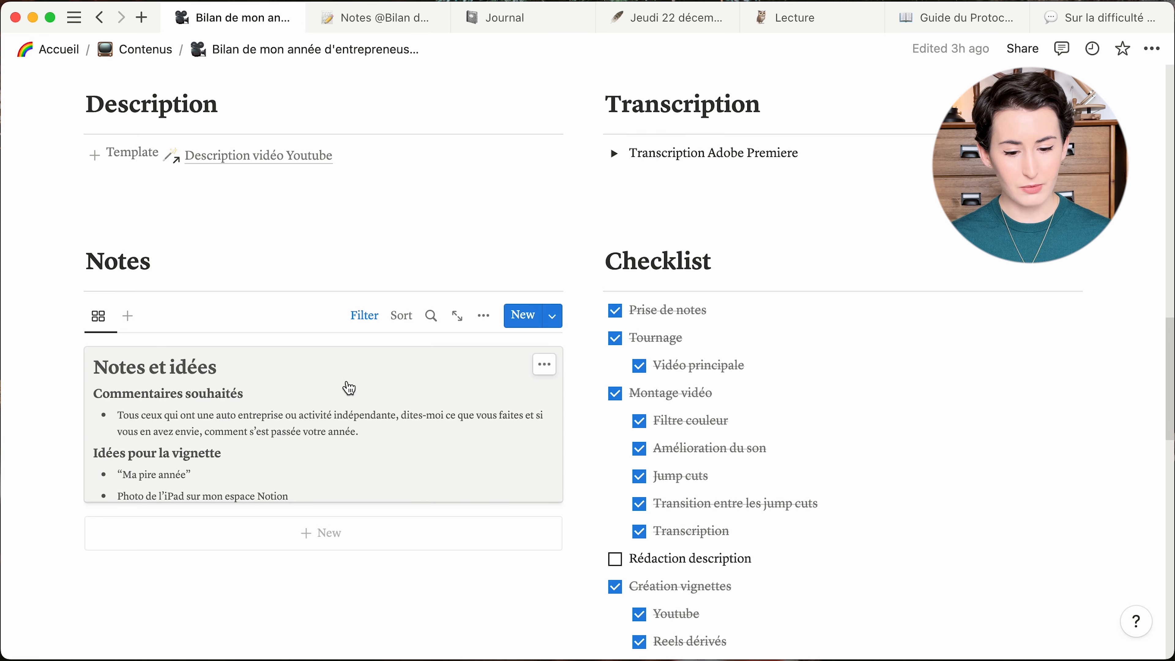
Step: Close the video page and review its Notes page from the properties and Notes et idées down to Notes pour la description
left_click(292, 18)
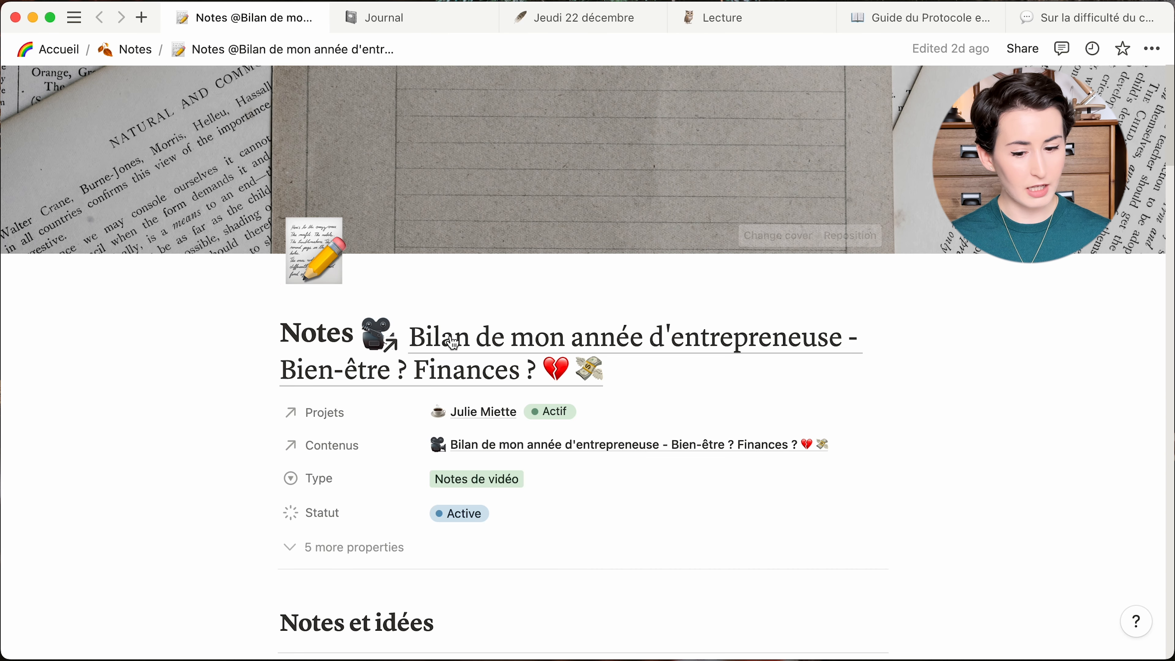
scroll(1068, 389, "down", 2)
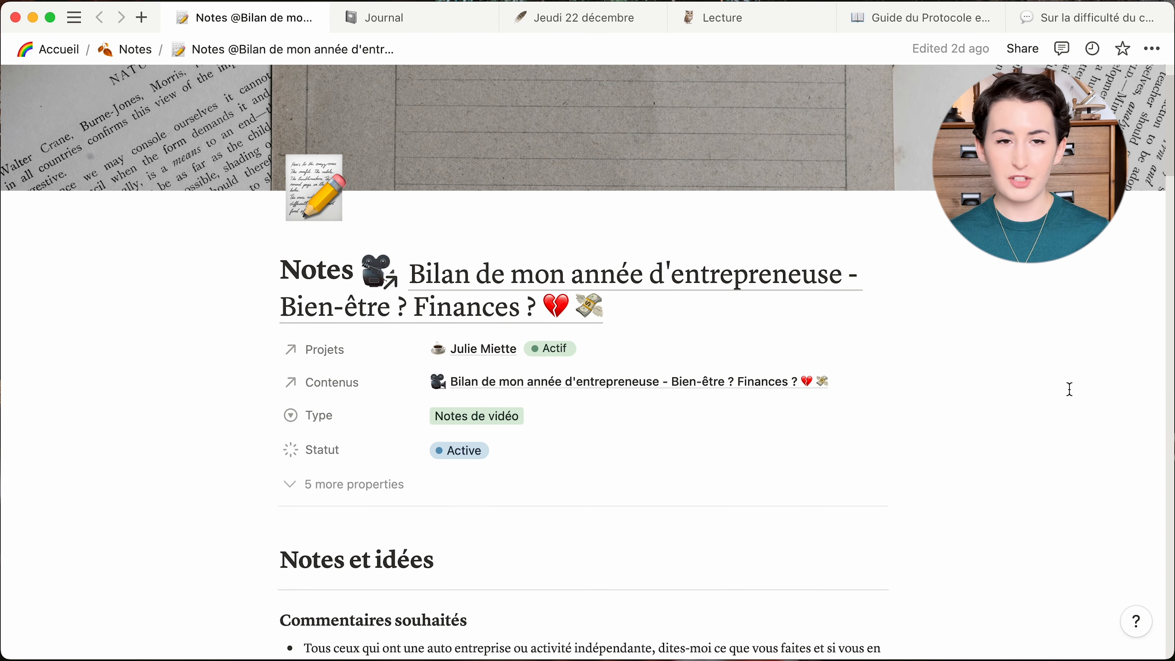
scroll(1068, 389, "down", 2)
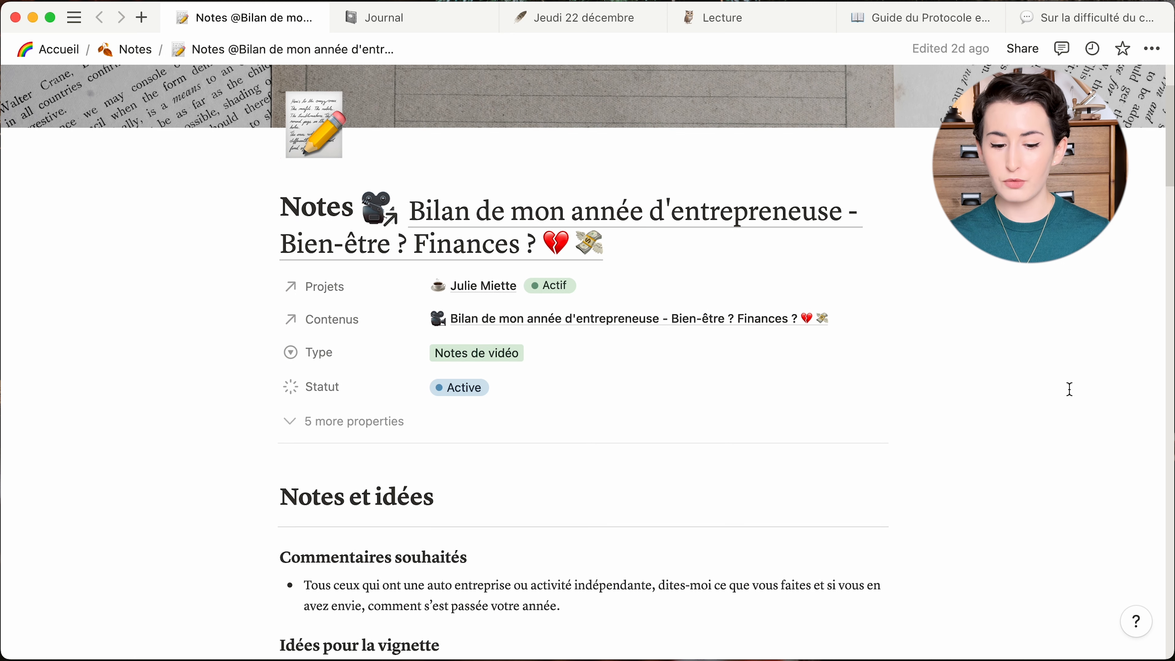
scroll(1069, 389, "down", 3)
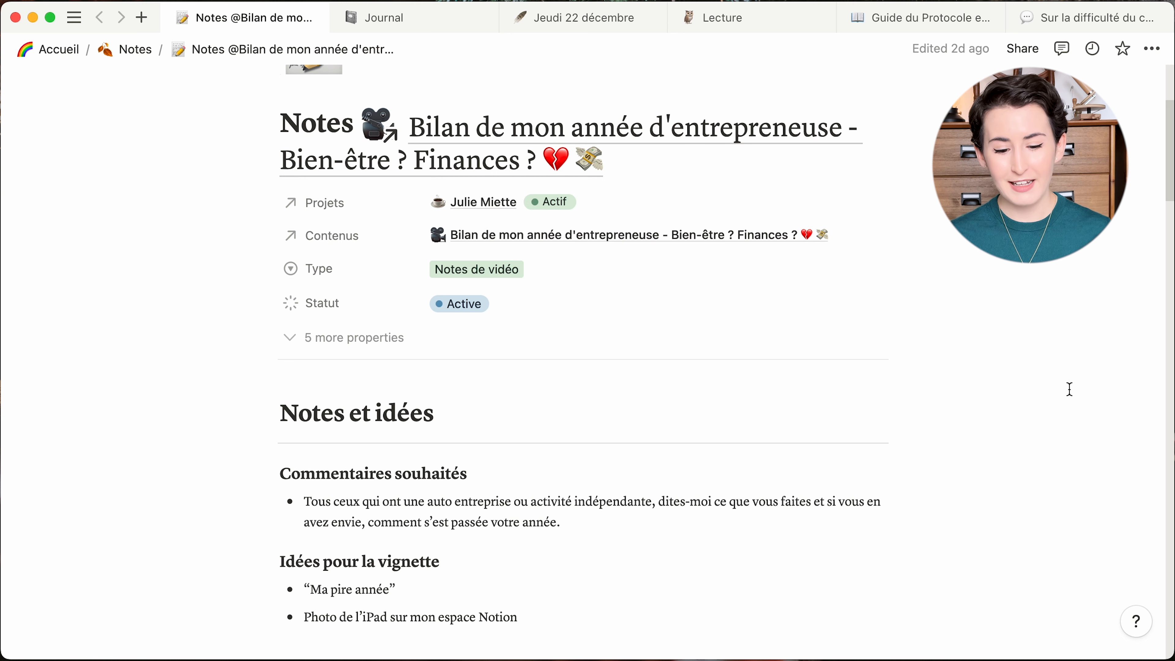
scroll(1069, 389, "down", 1)
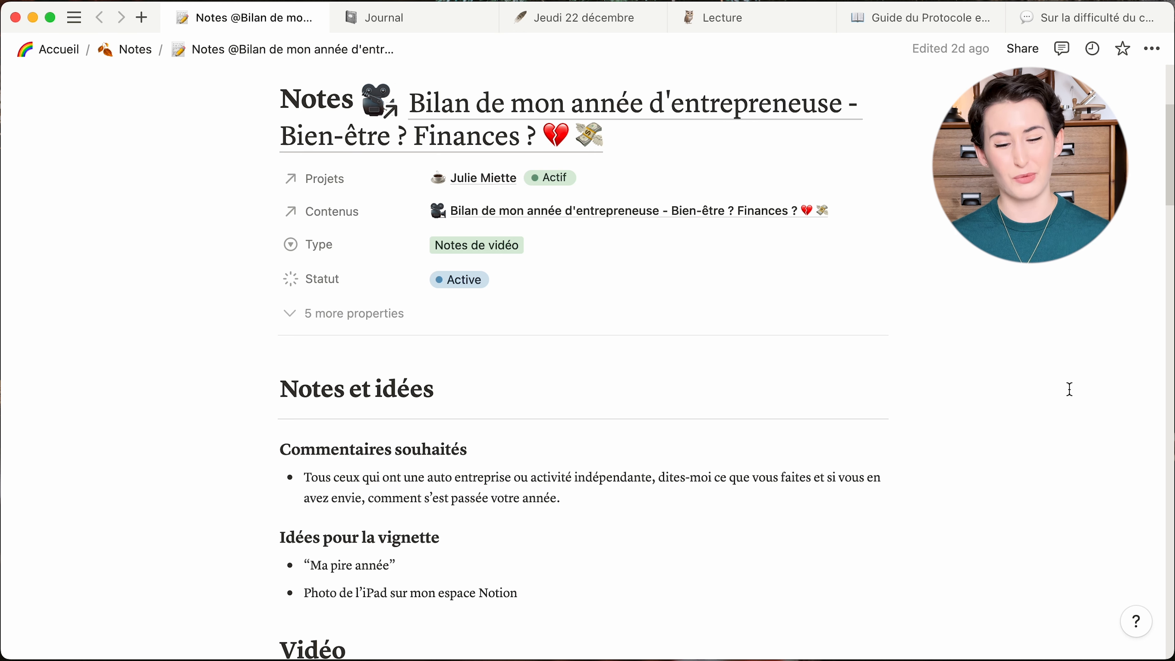
scroll(1048, 388, "down", 4)
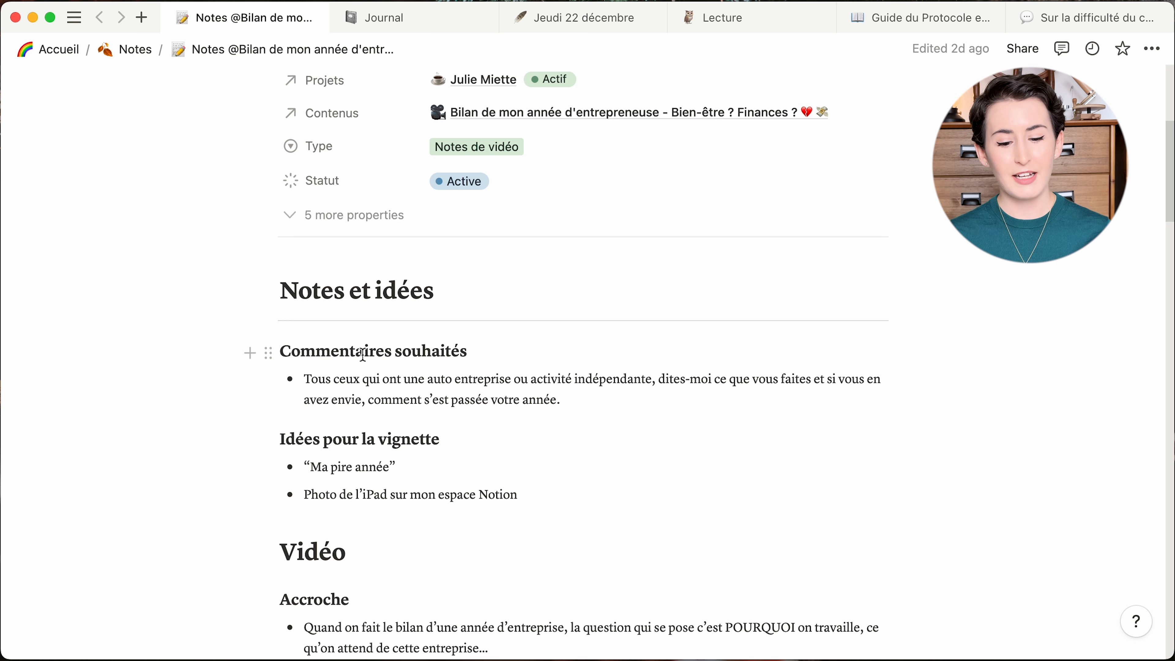
scroll(433, 495, "down", 1)
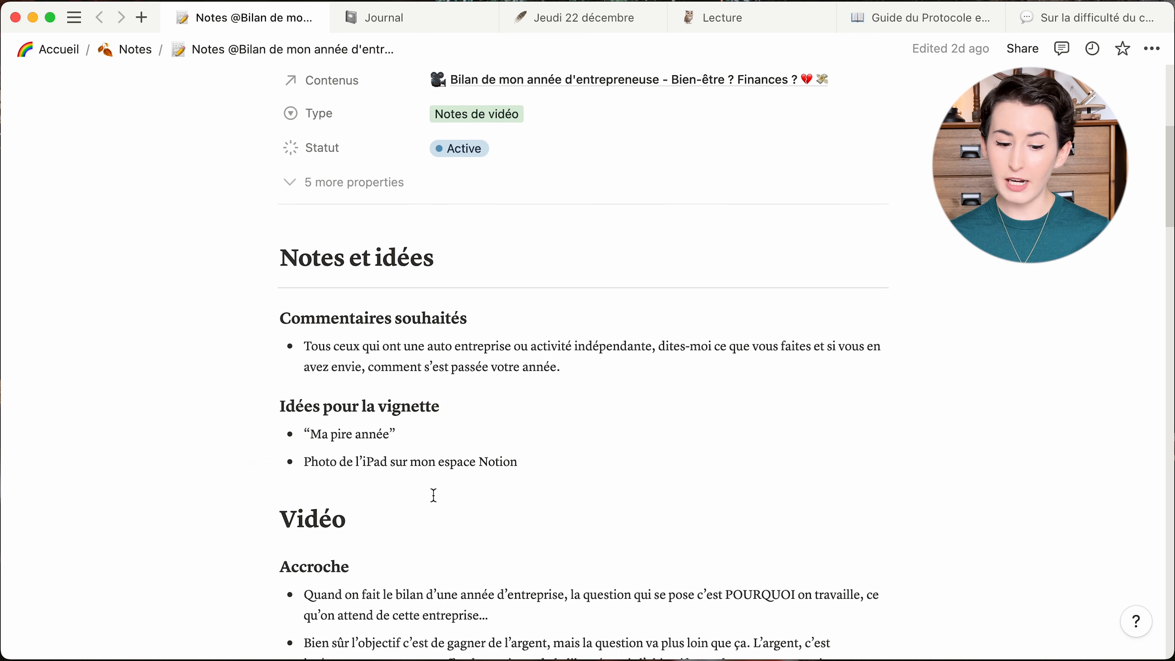
scroll(433, 494, "up", 1)
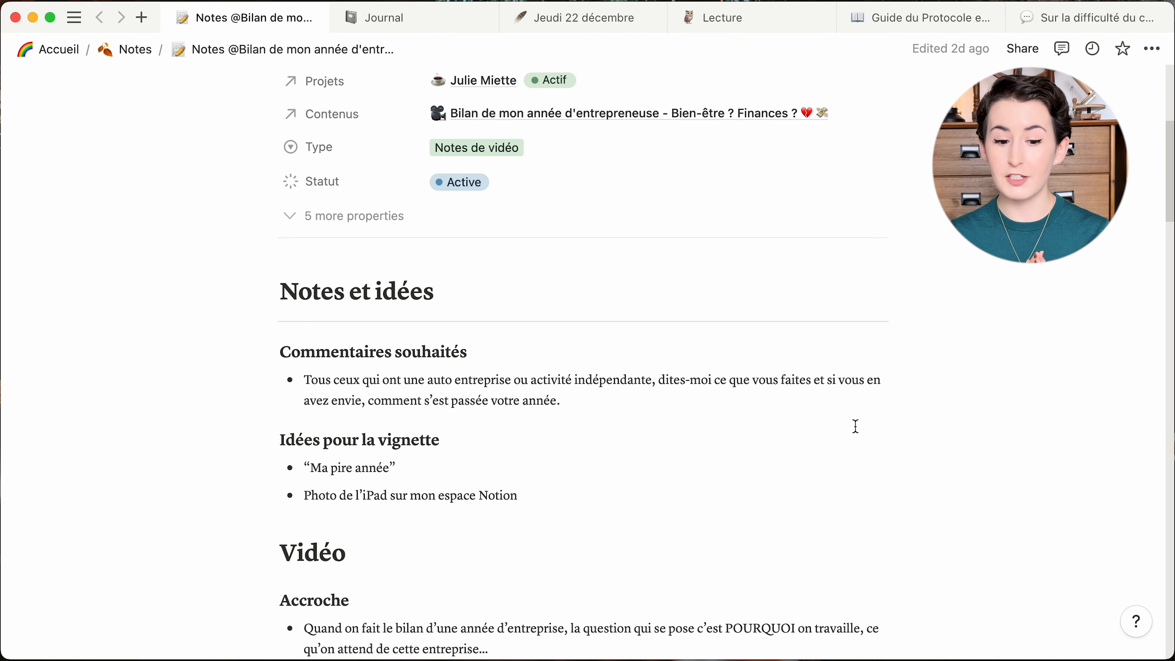
scroll(855, 426, "down", 20)
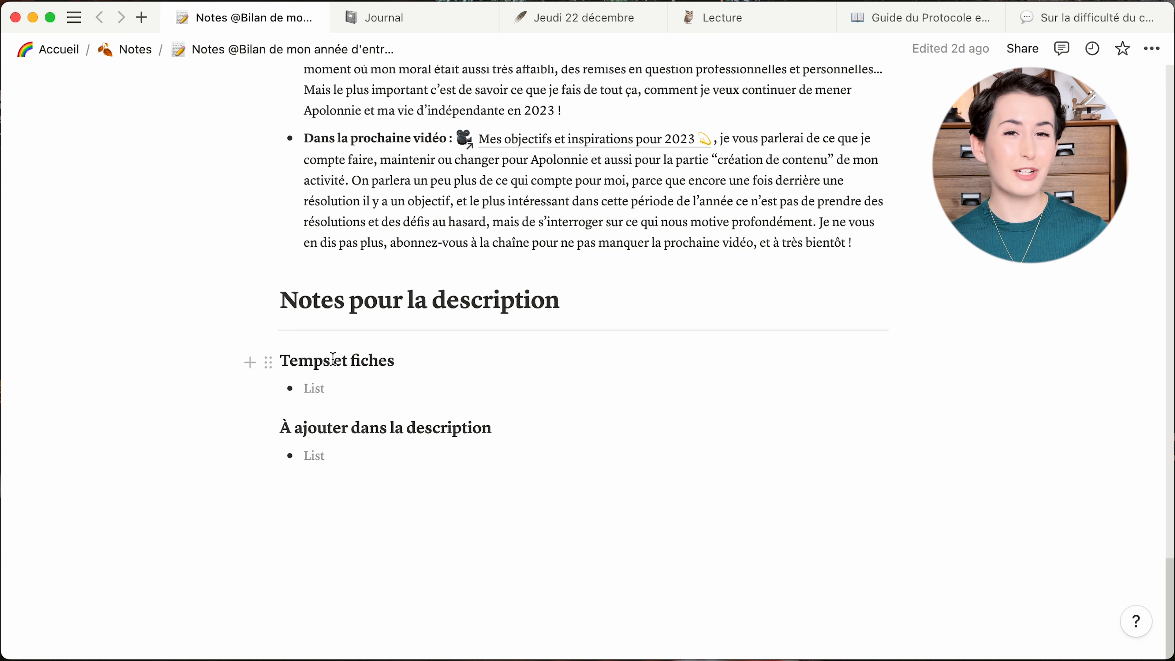
left_click(365, 472)
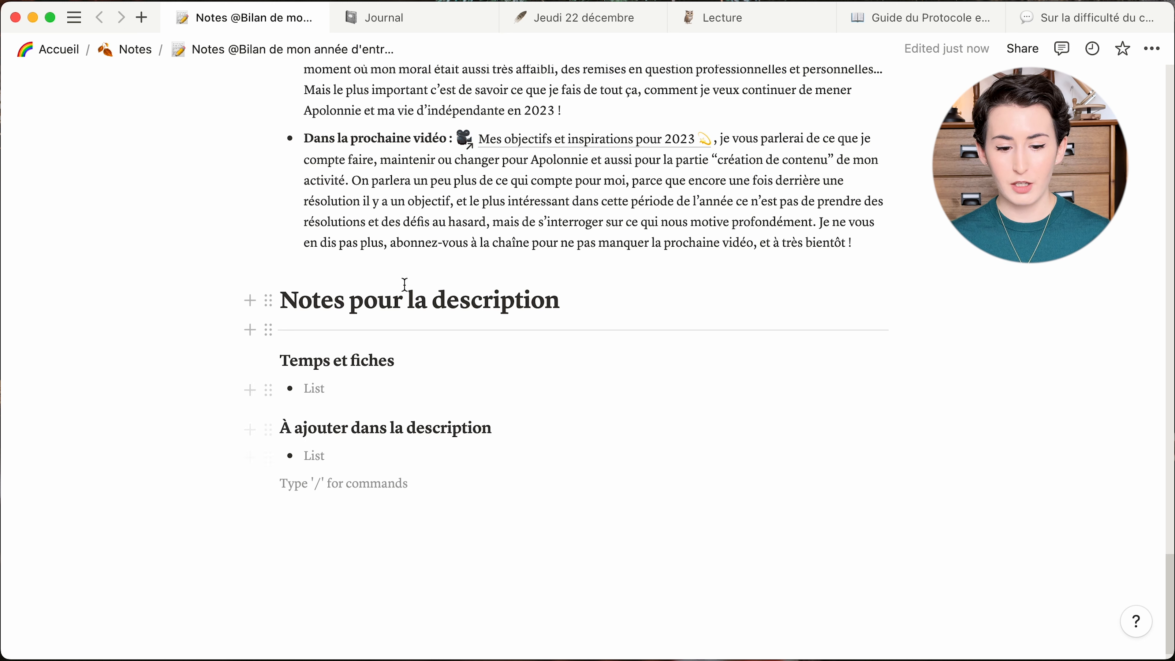
Step: Close the video's Notes page and review the Journal project page from its properties and Entrées de journal down to Habitudes
scroll(417, 293, "up", 20)
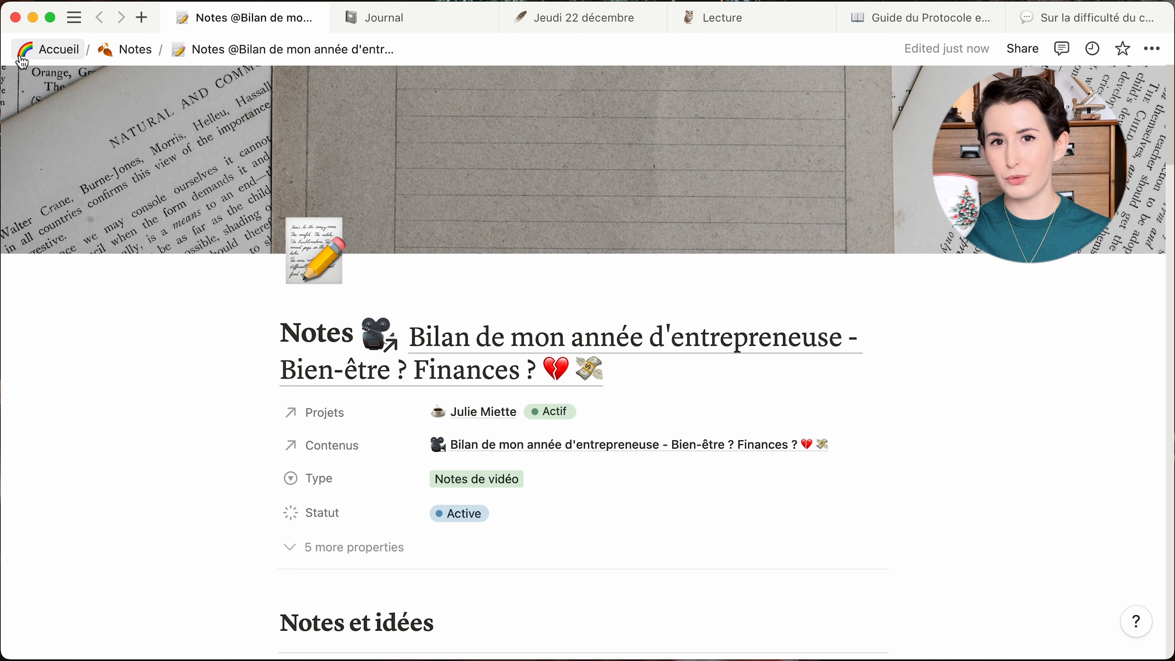
key("super+w")
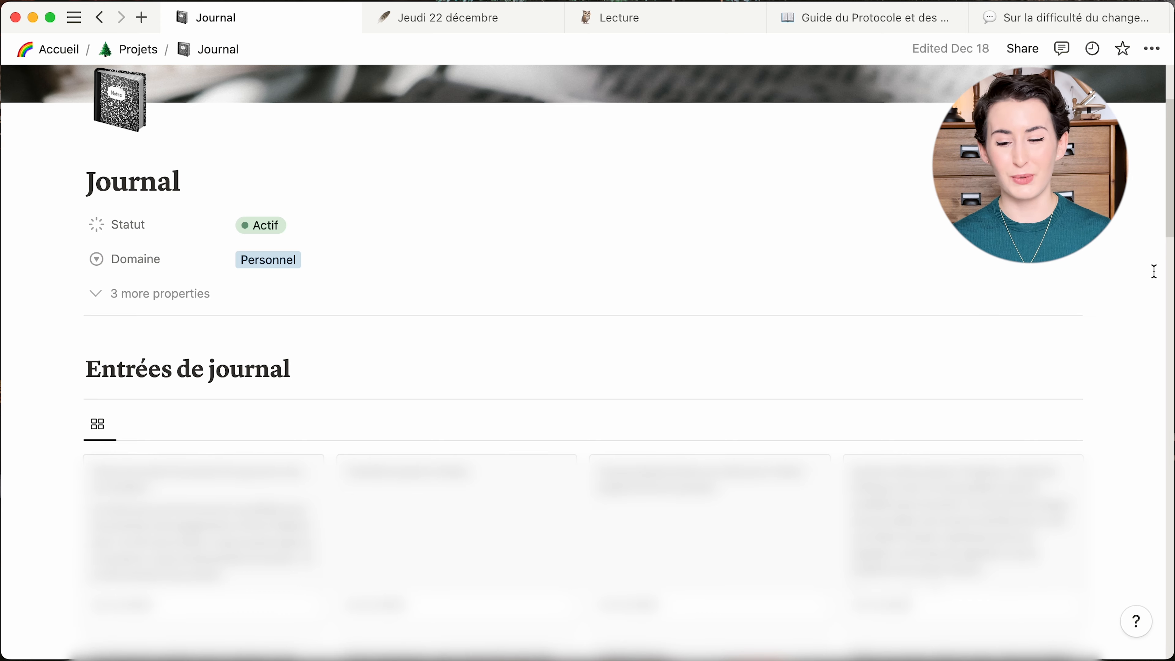
scroll(1153, 271, "up", 1)
scroll(1154, 271, "up", 10)
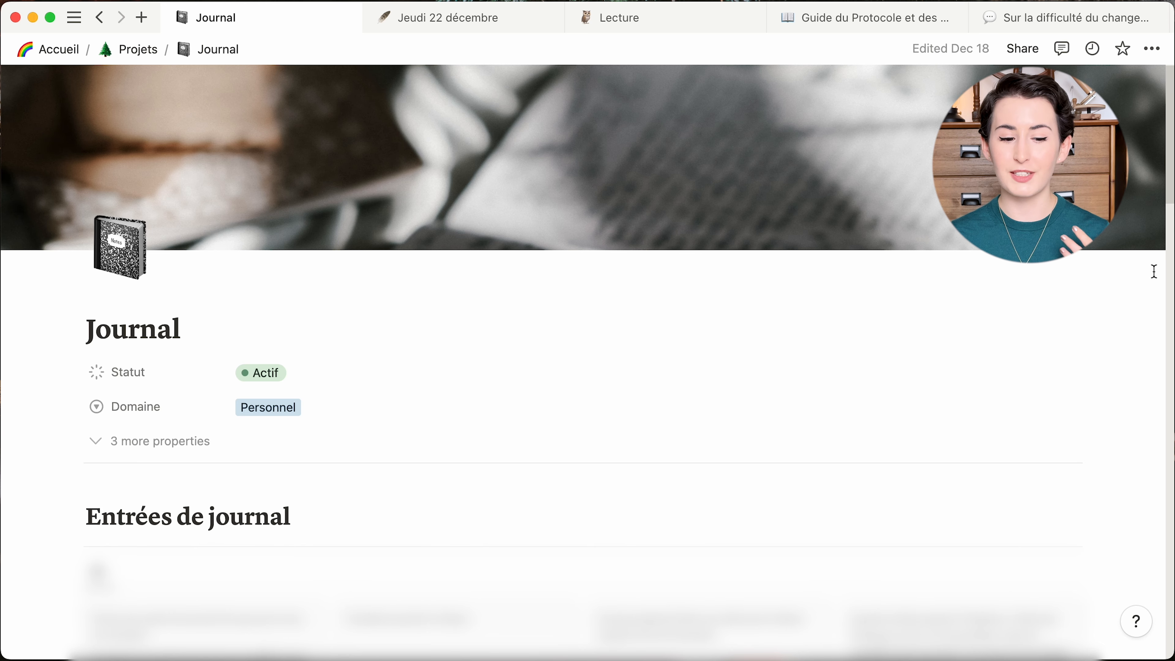
scroll(1153, 271, "down", 8)
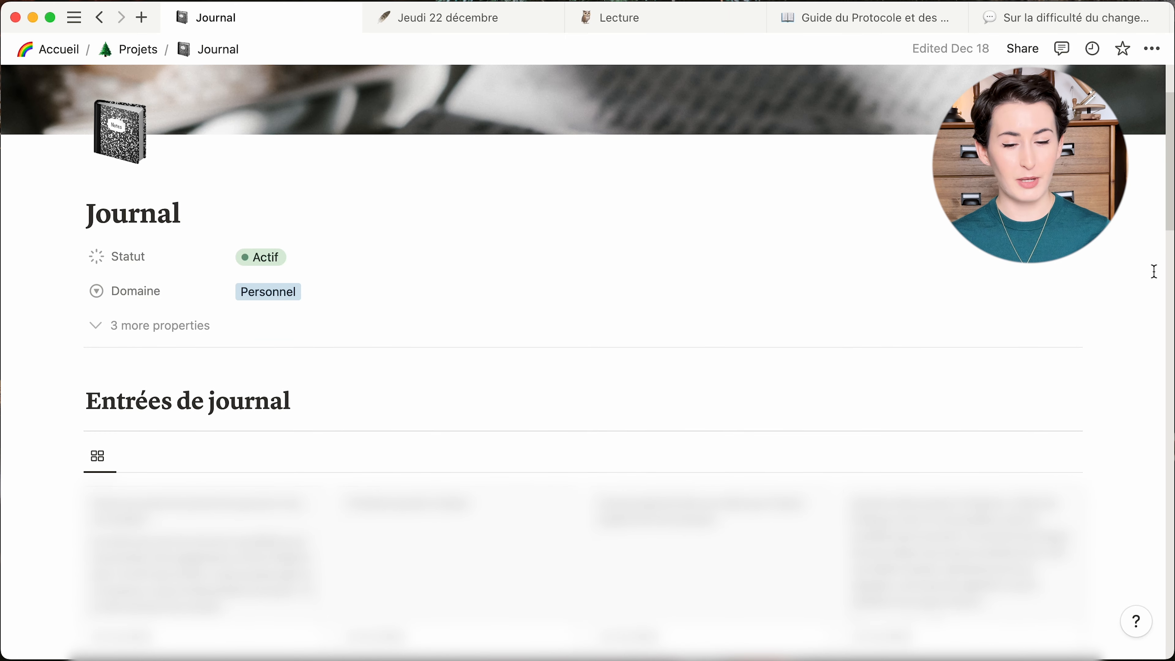
scroll(1153, 271, "down", 5)
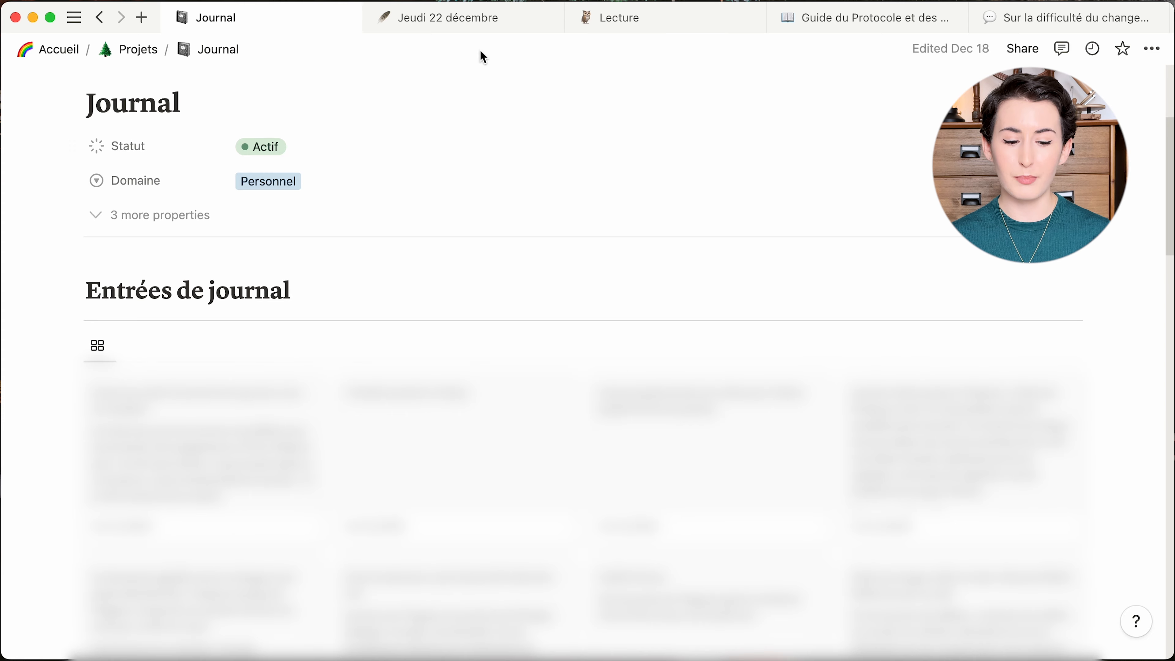
scroll(587, 363, "down", 5)
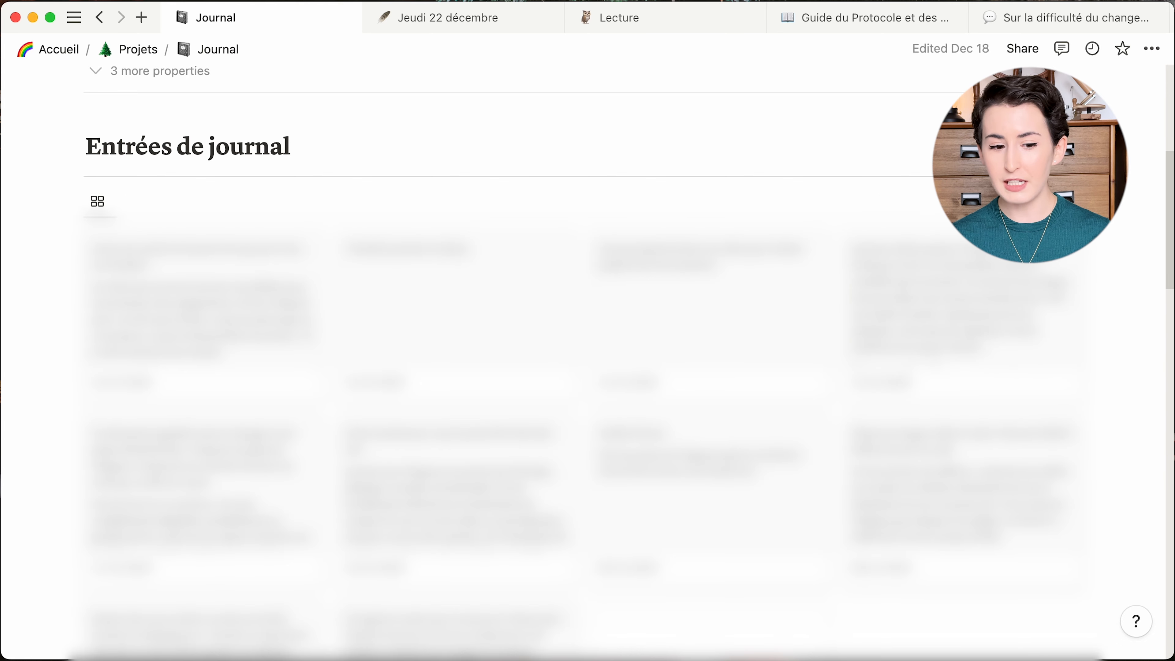
scroll(588, 361, "down", 5)
scroll(587, 361, "down", 8)
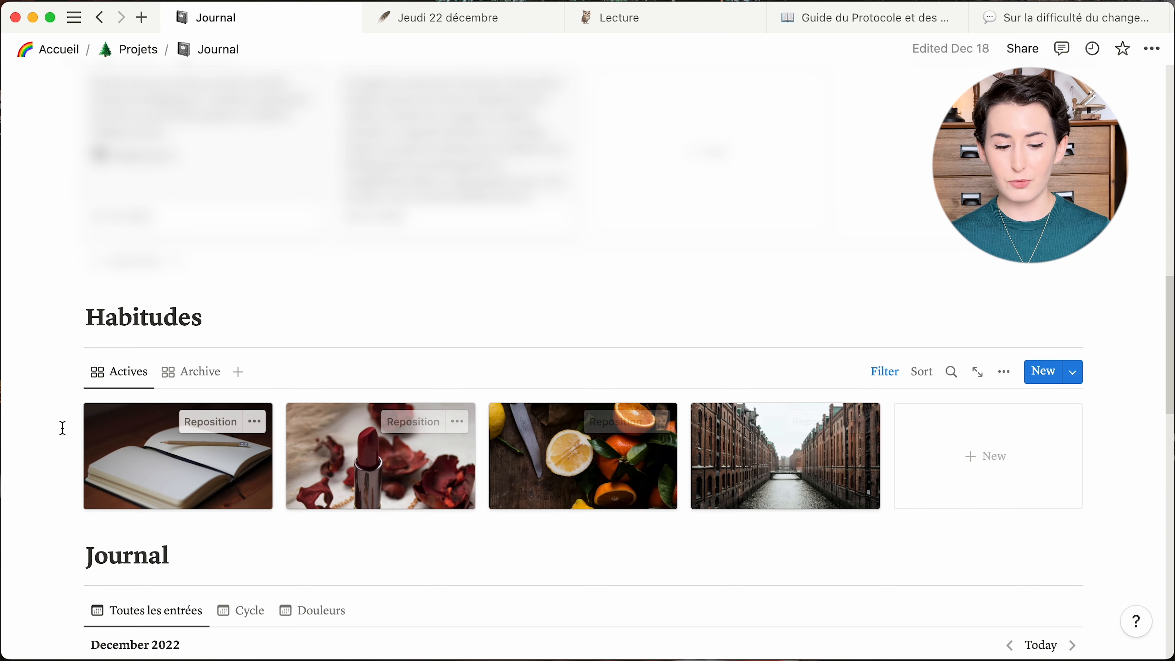
Step: Check the Habitudes templates, and open the Journal habit to review its Notes, Jours de suivi list and Calendrier
left_click(1078, 371)
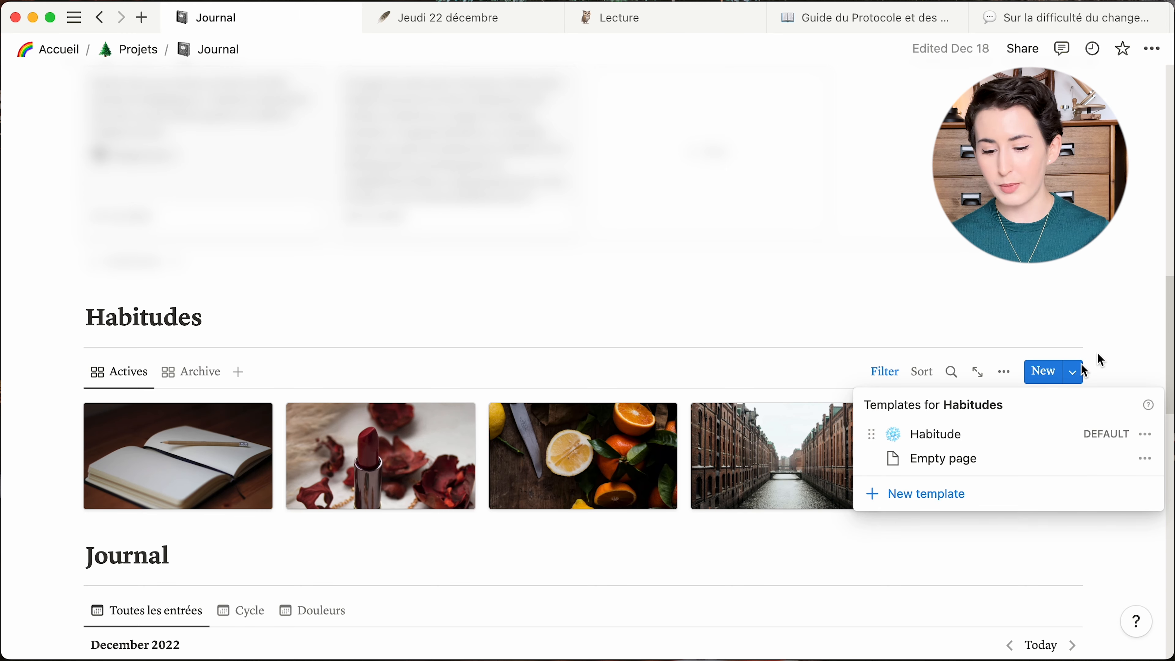
left_click(1116, 308)
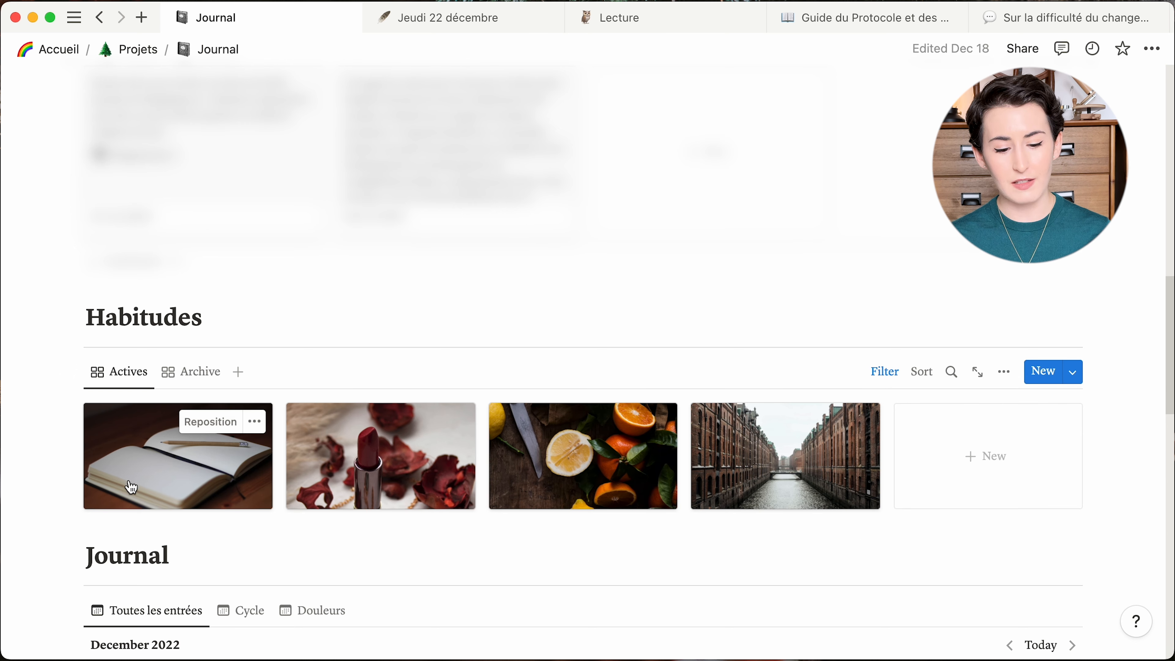
left_click(185, 460)
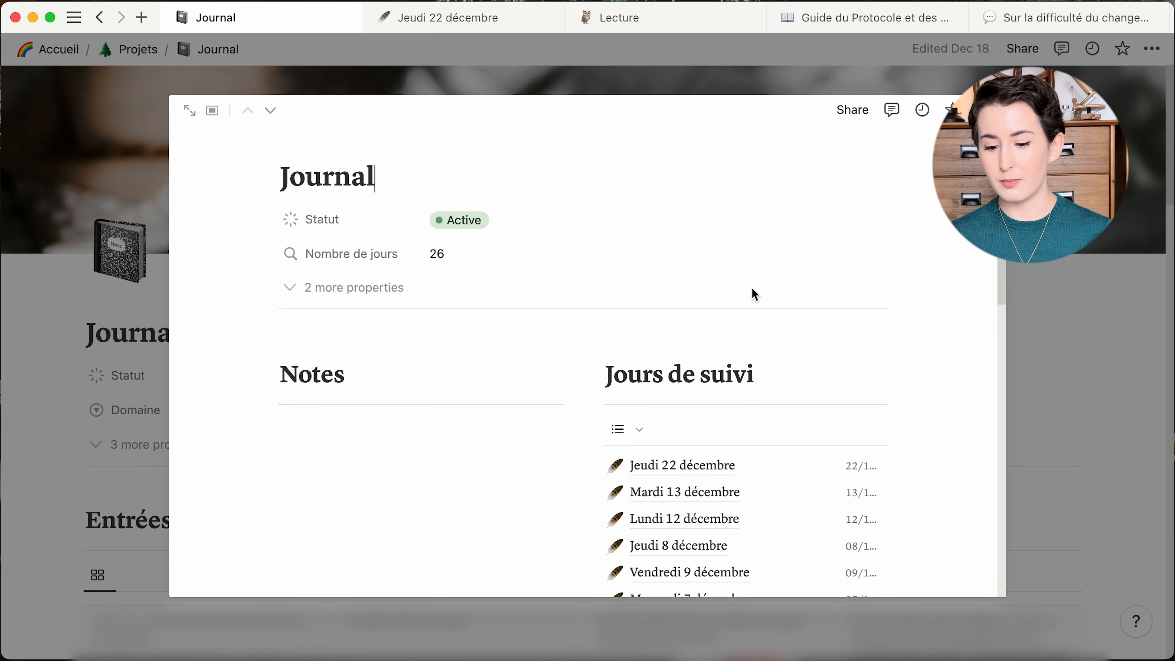
scroll(752, 294, "down", 4)
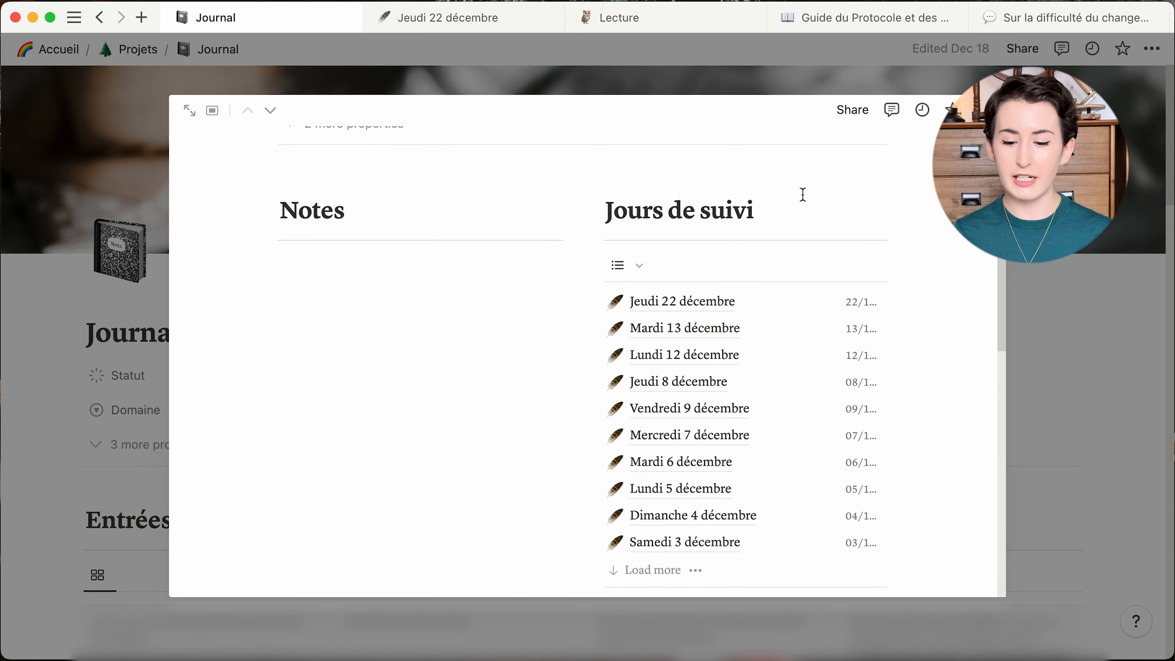
scroll(802, 194, "down", 2)
scroll(678, 495, "down", 3)
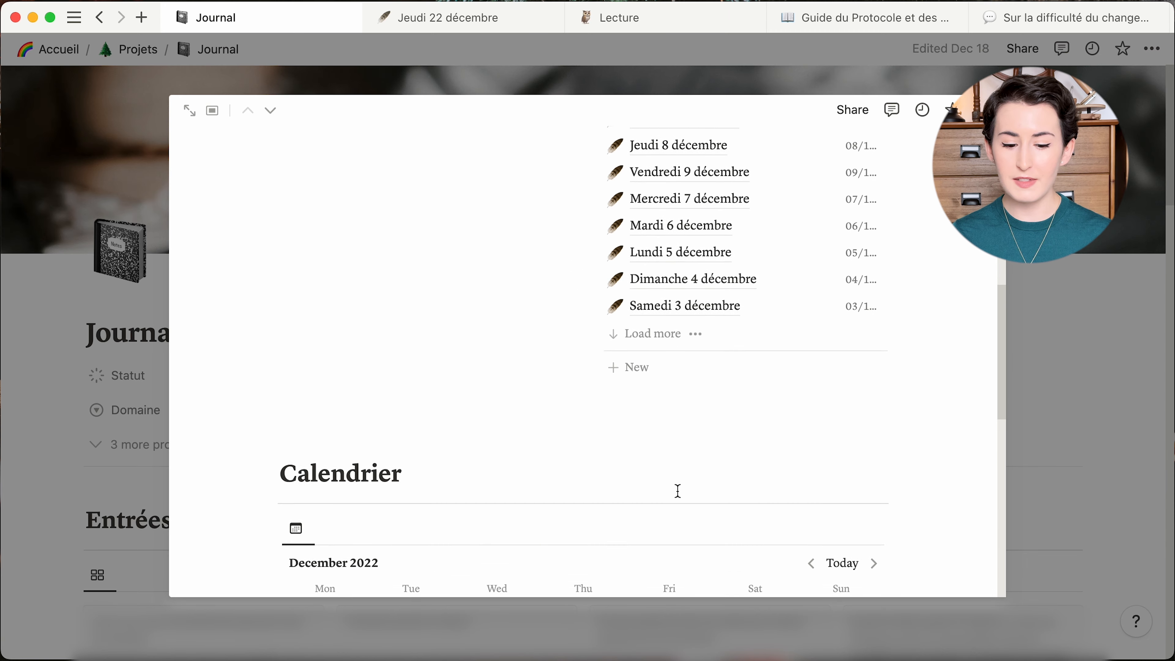
scroll(677, 490, "down", 9)
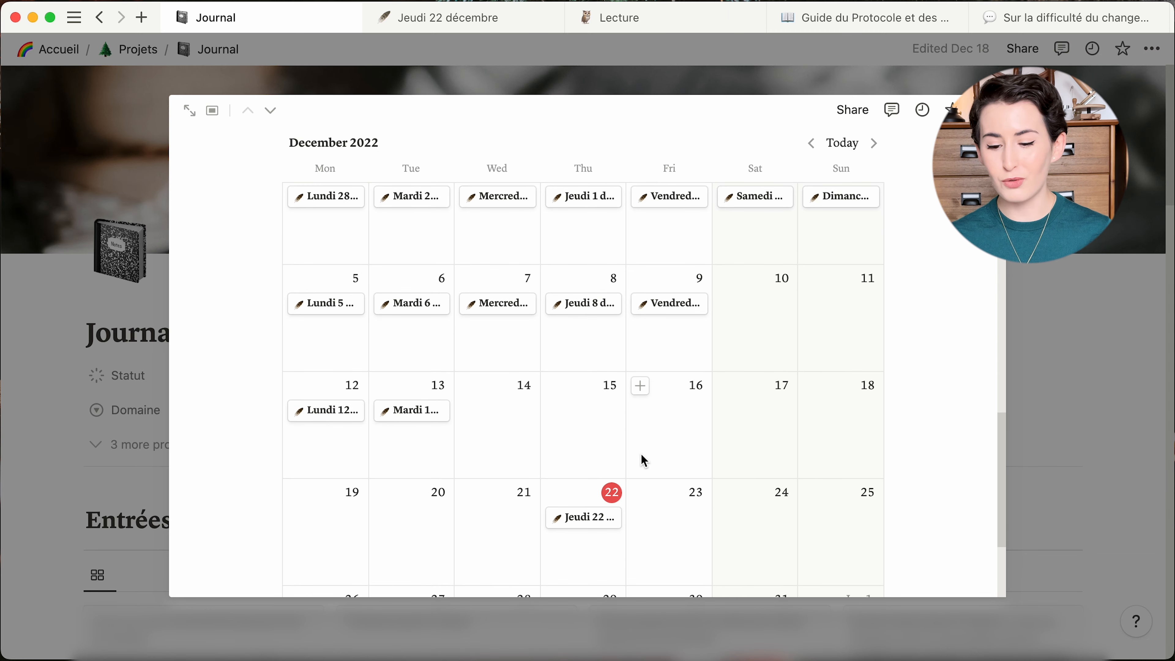
scroll(644, 460, "down", 2)
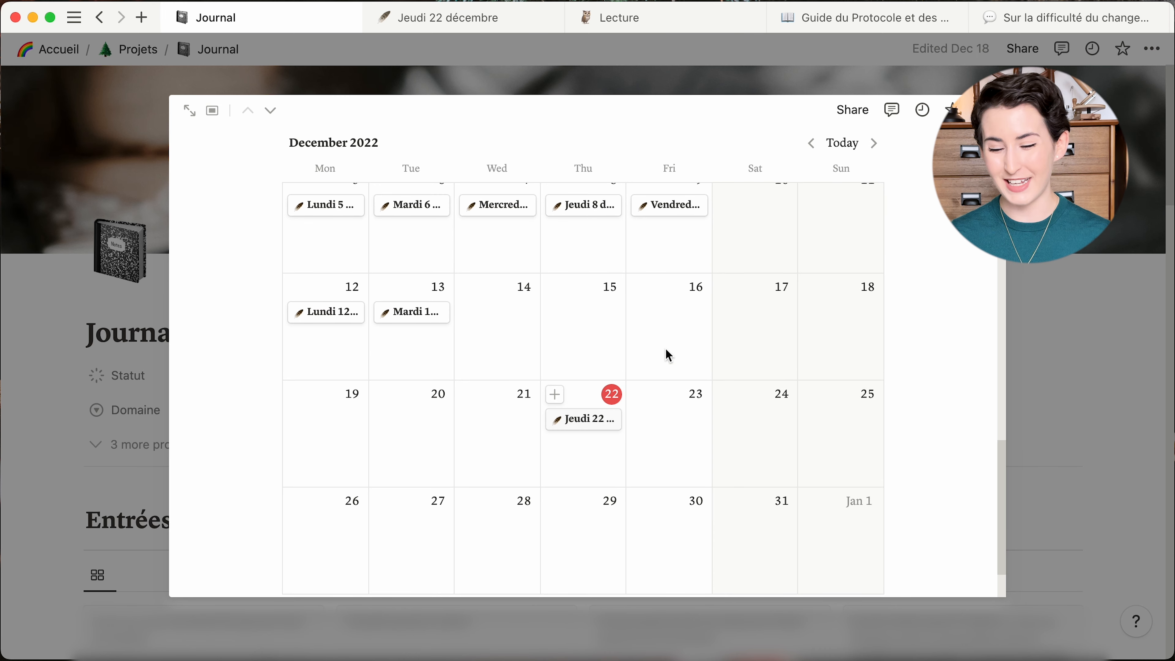
scroll(769, 318, "down", 2)
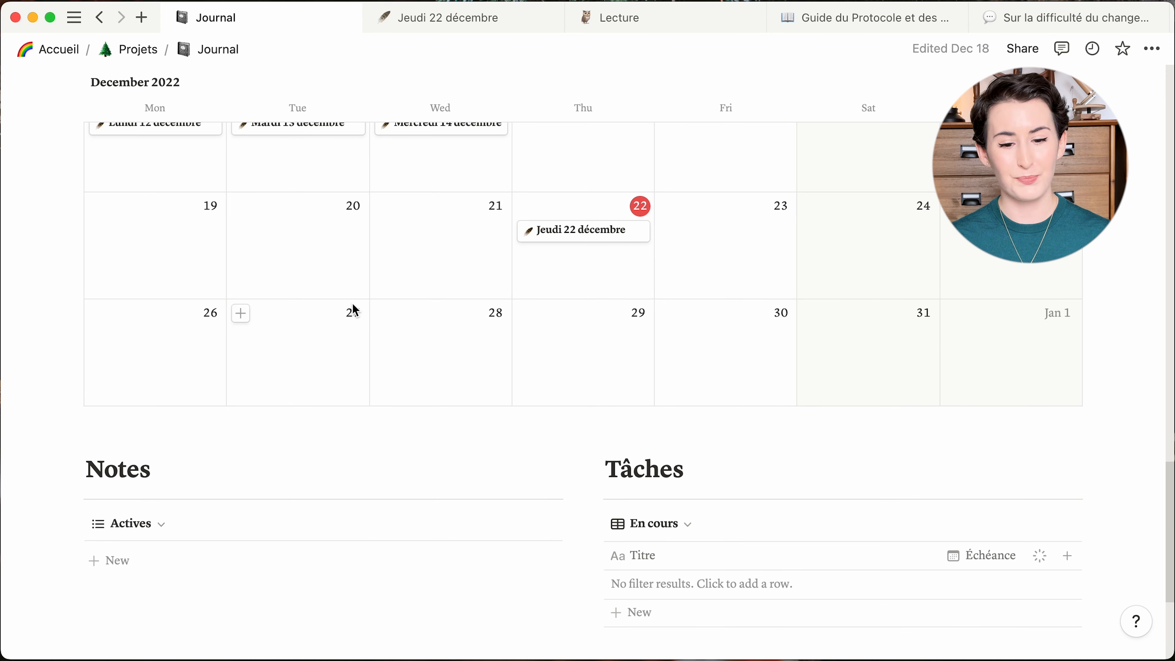
Step: Close the Journal project page and review the Jeudi 22 décembre entry's properties, including the options available for Humeur
key("super+w")
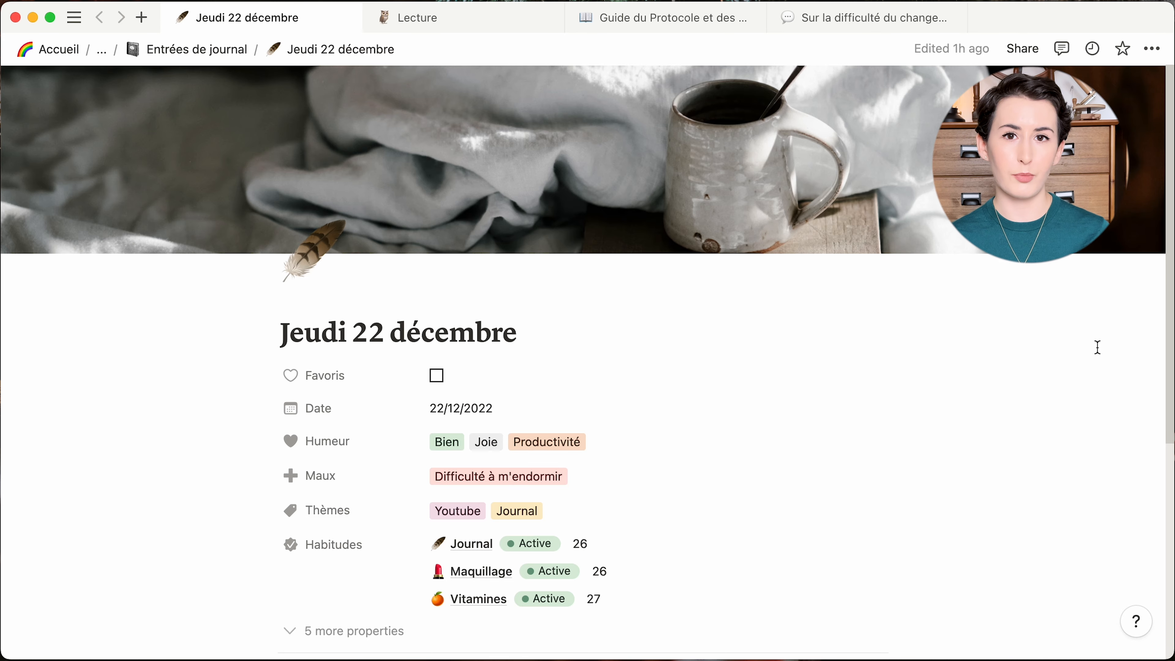
scroll(1097, 347, "down", 5)
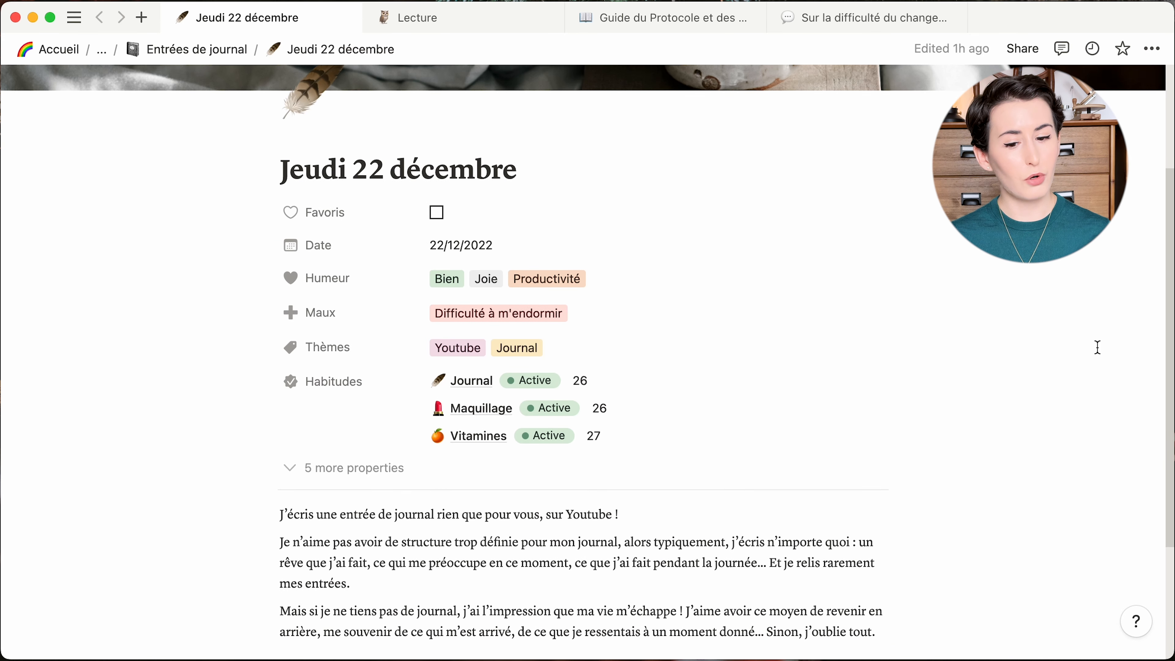
scroll(1098, 347, "down", 3)
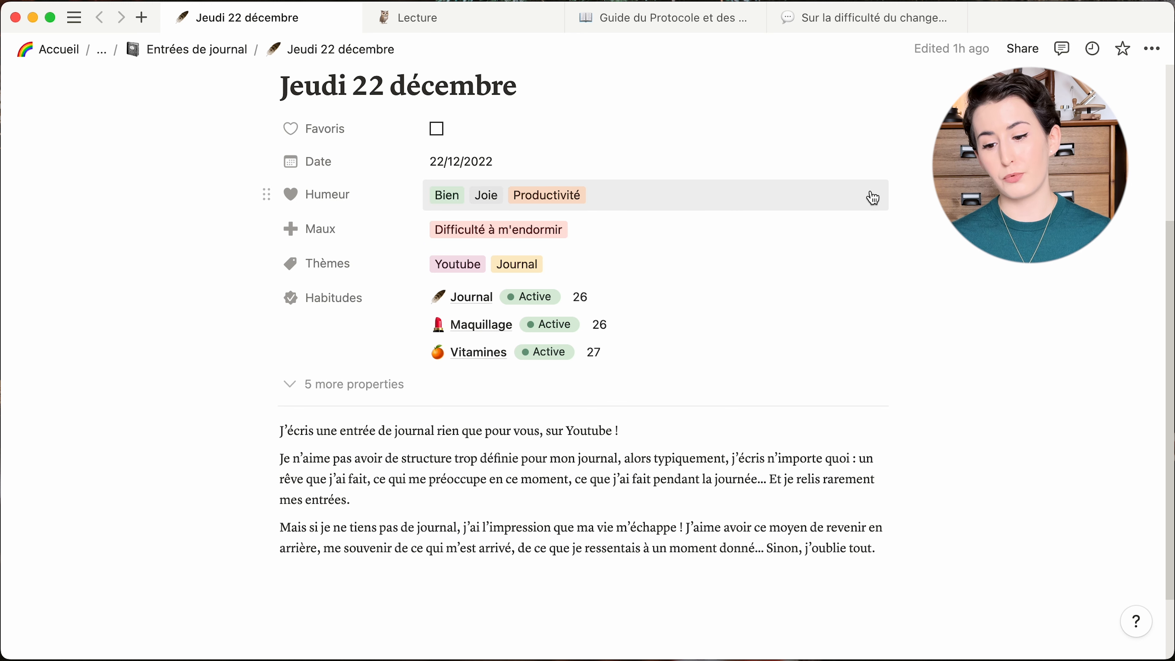
scroll(583, 324, "up", 1)
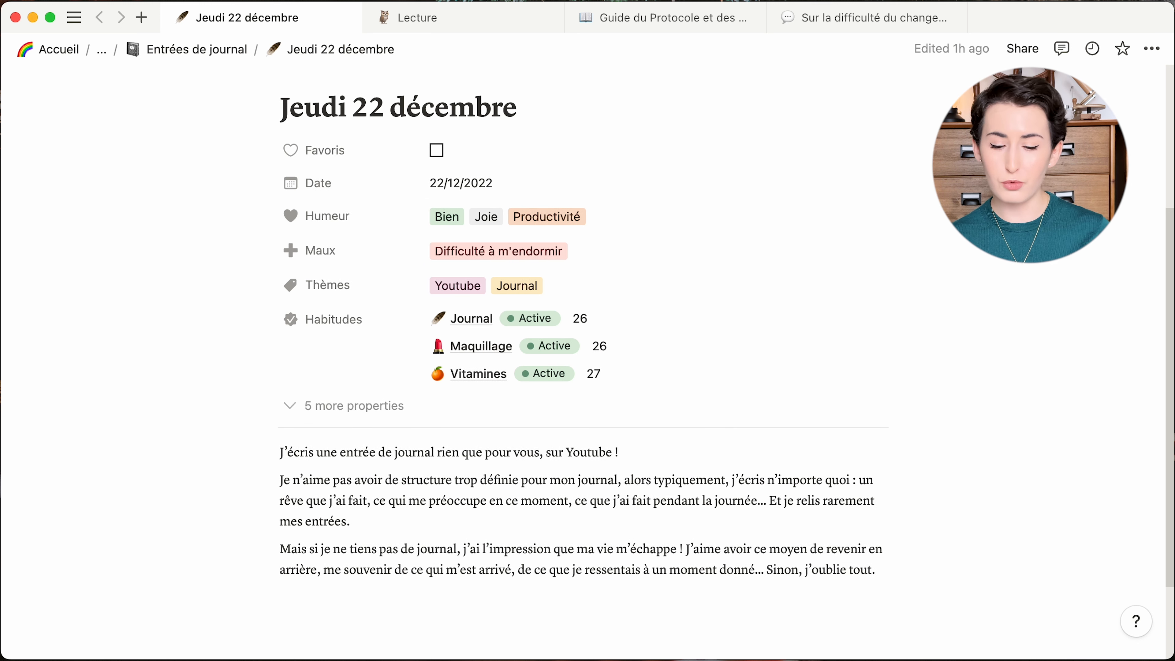
left_click(686, 223)
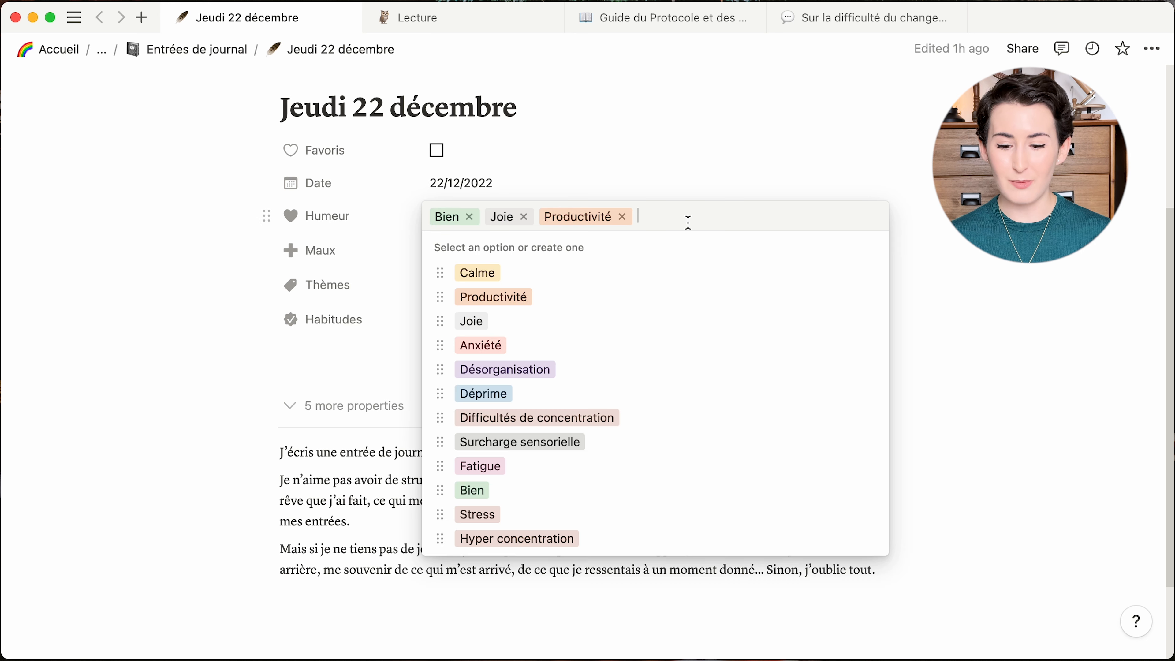
left_click(966, 338)
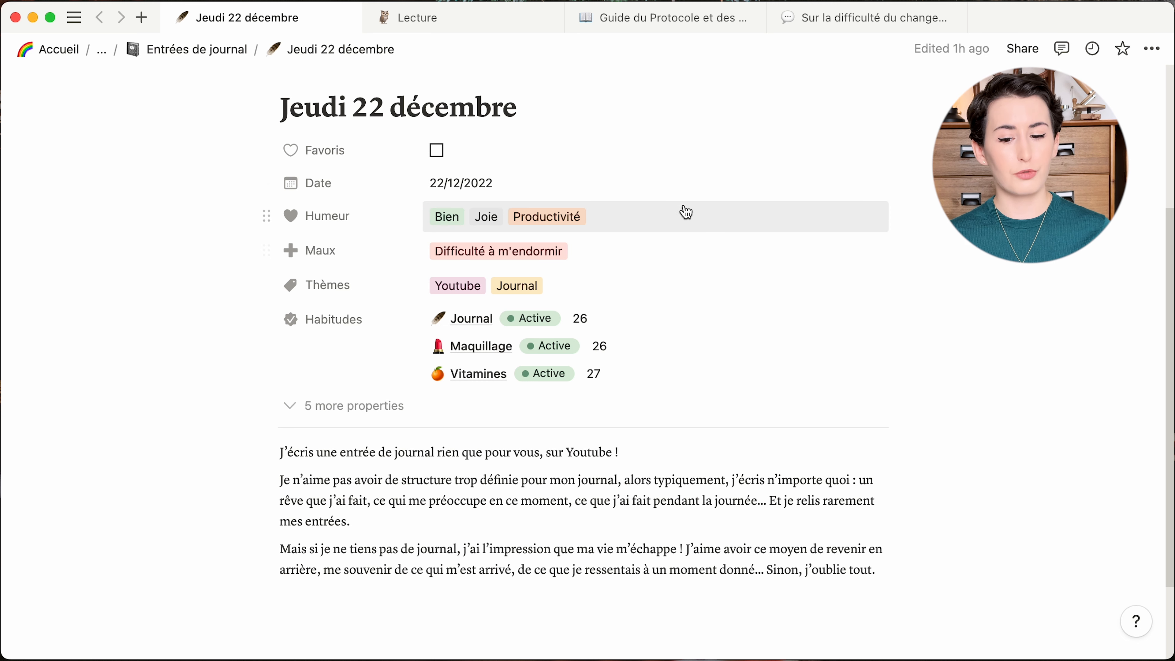
Step: Select all the body paragraphs of the Jeudi 22 décembre journal entry
scroll(1109, 268, "down", 1)
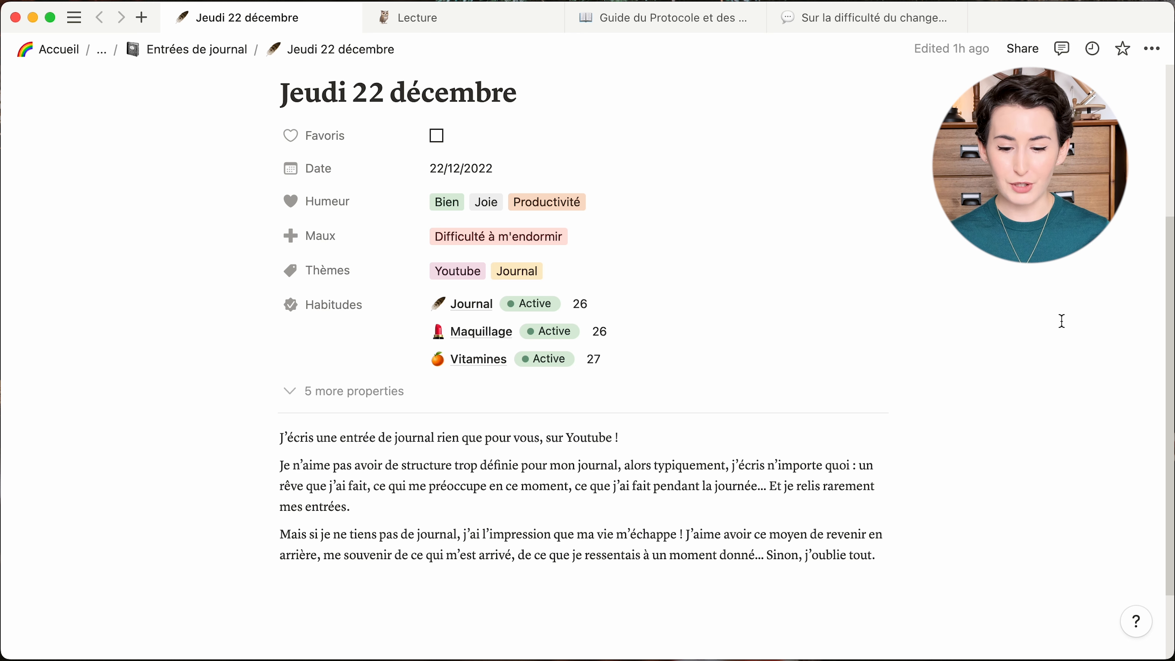
scroll(1061, 320, "down", 3)
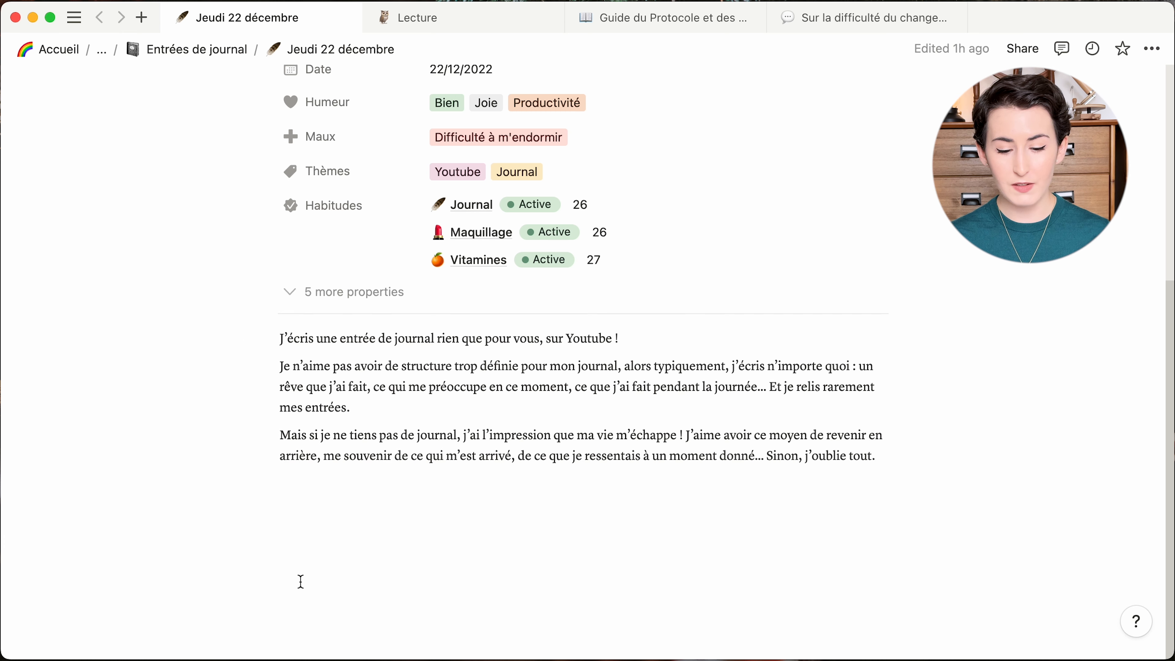
left_click_drag(300, 581, 764, 335)
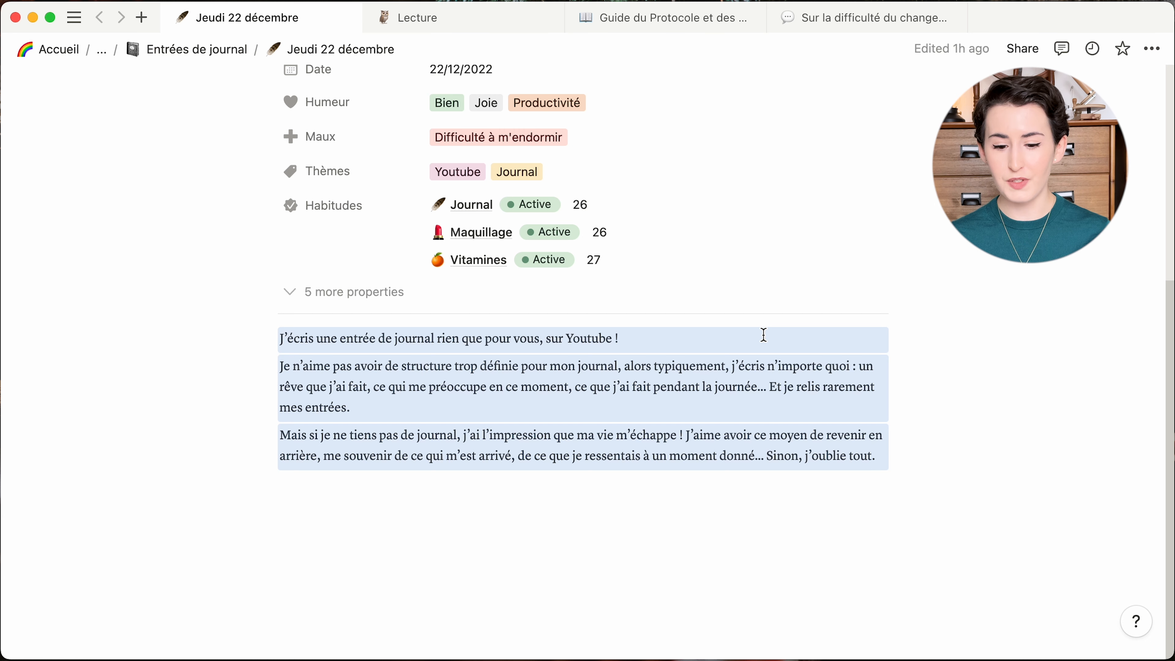
Step: Close the journal entry and hide the filter bars of the Envies and En cours views on the Lecture page
key("super+w")
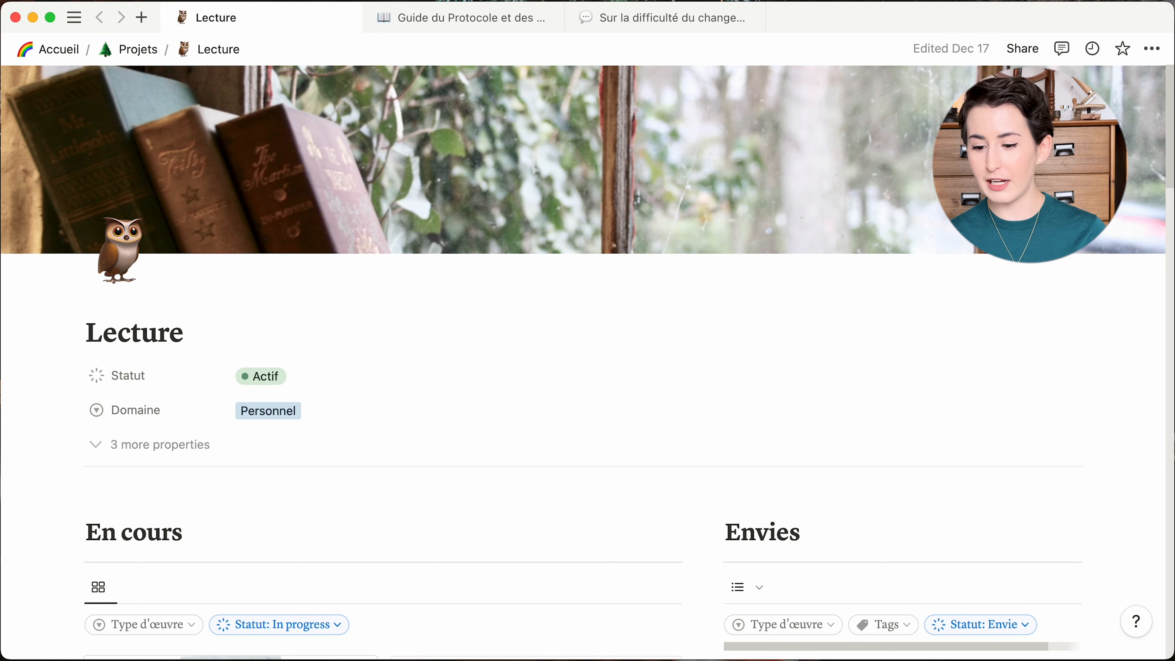
left_click(900, 587)
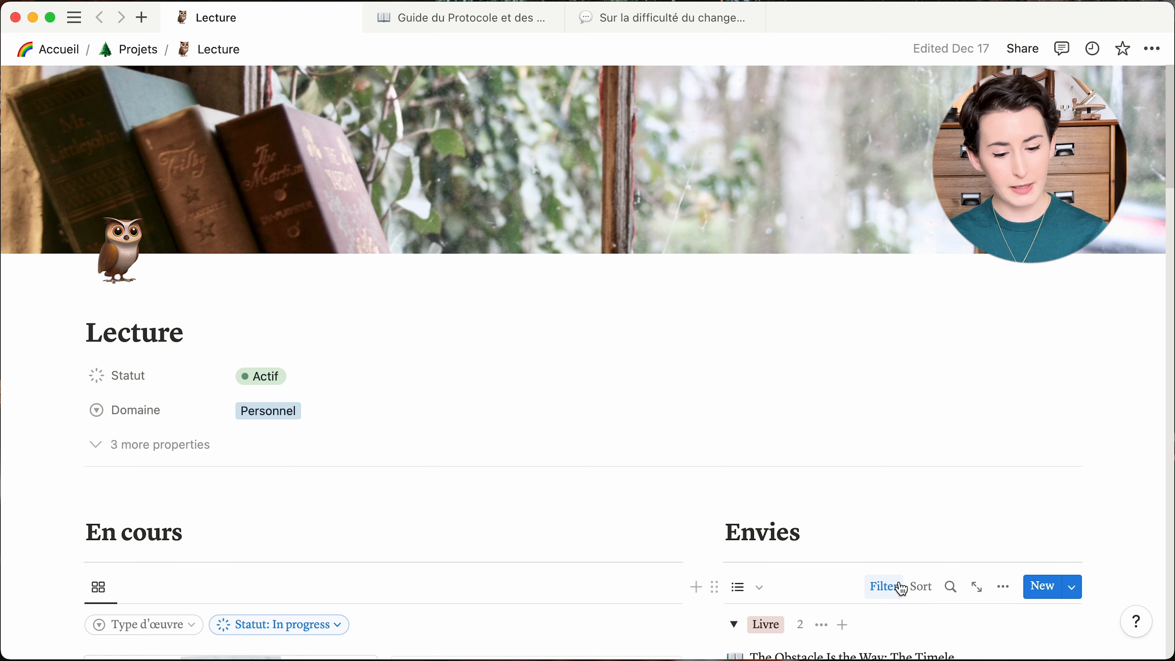
left_click(485, 588)
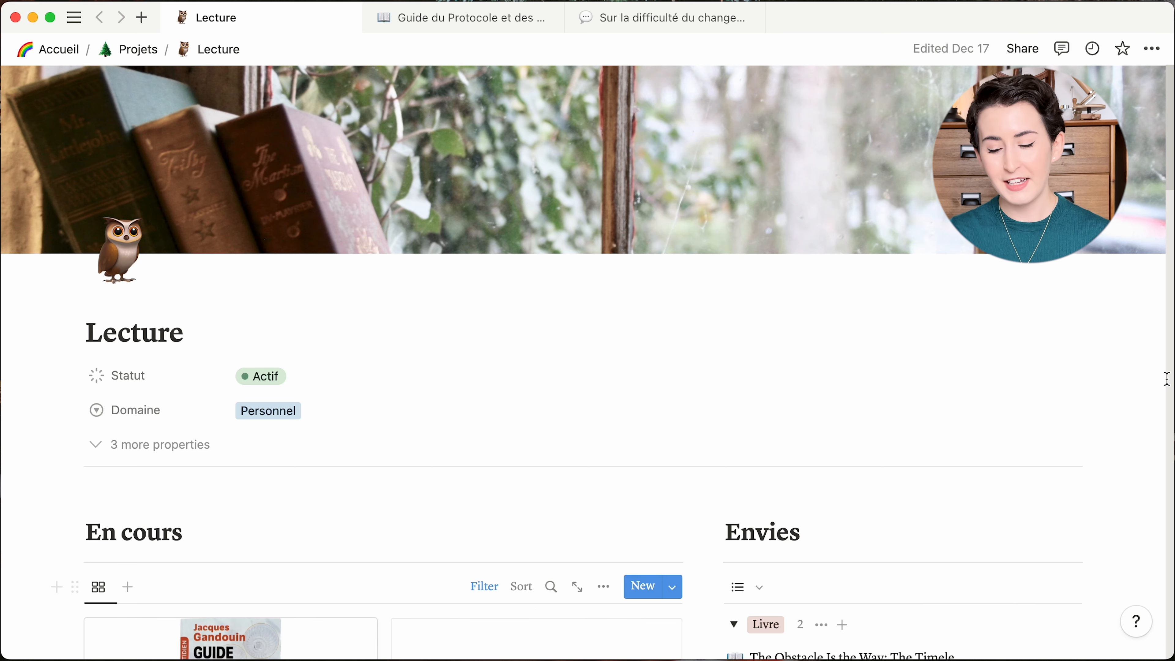
Step: Review the En cours and Envies sections of the Lecture page, briefly bringing up the workspace search
scroll(1094, 413, "down", 6)
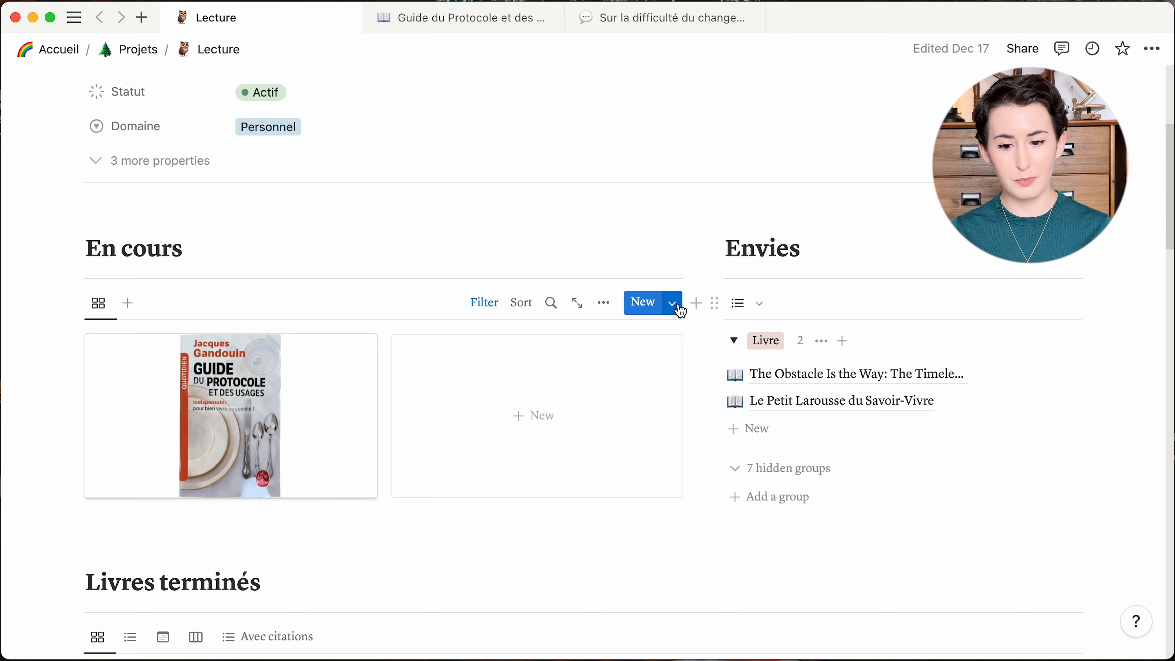
key("super+k")
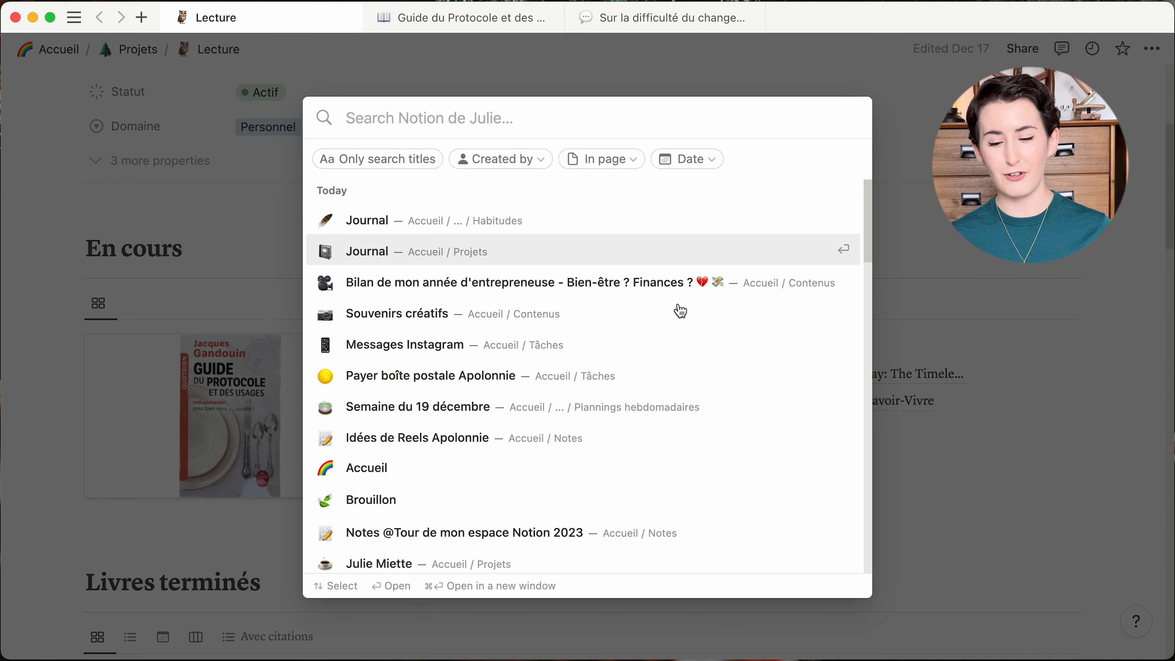
left_click(986, 263)
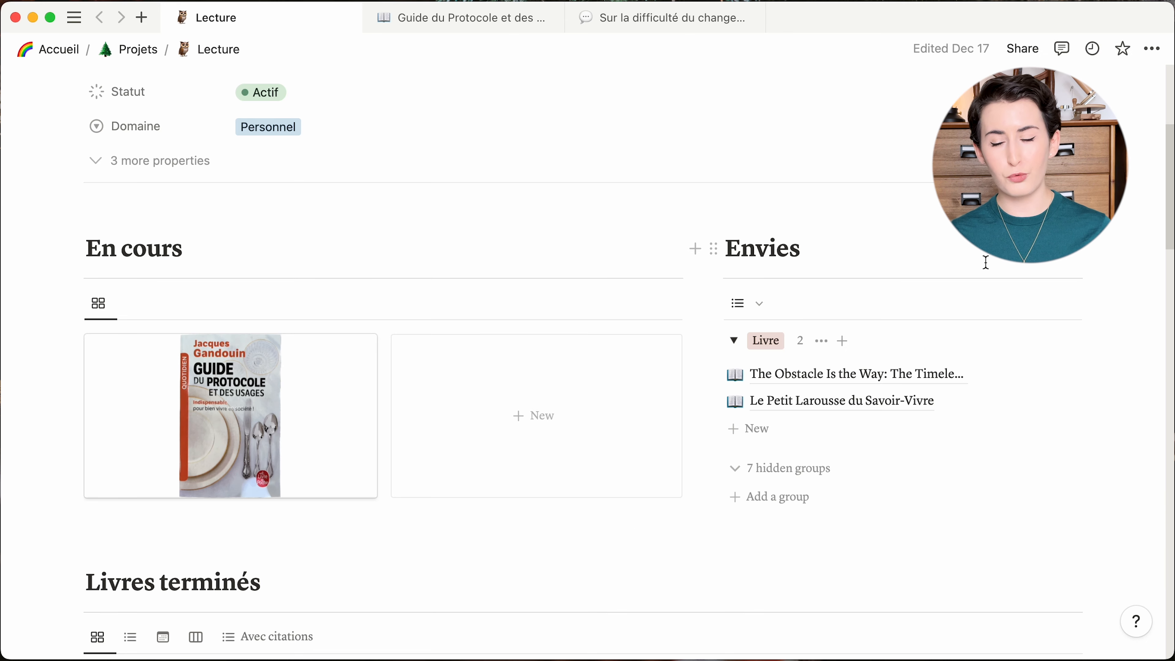
scroll(986, 262, "down", 2)
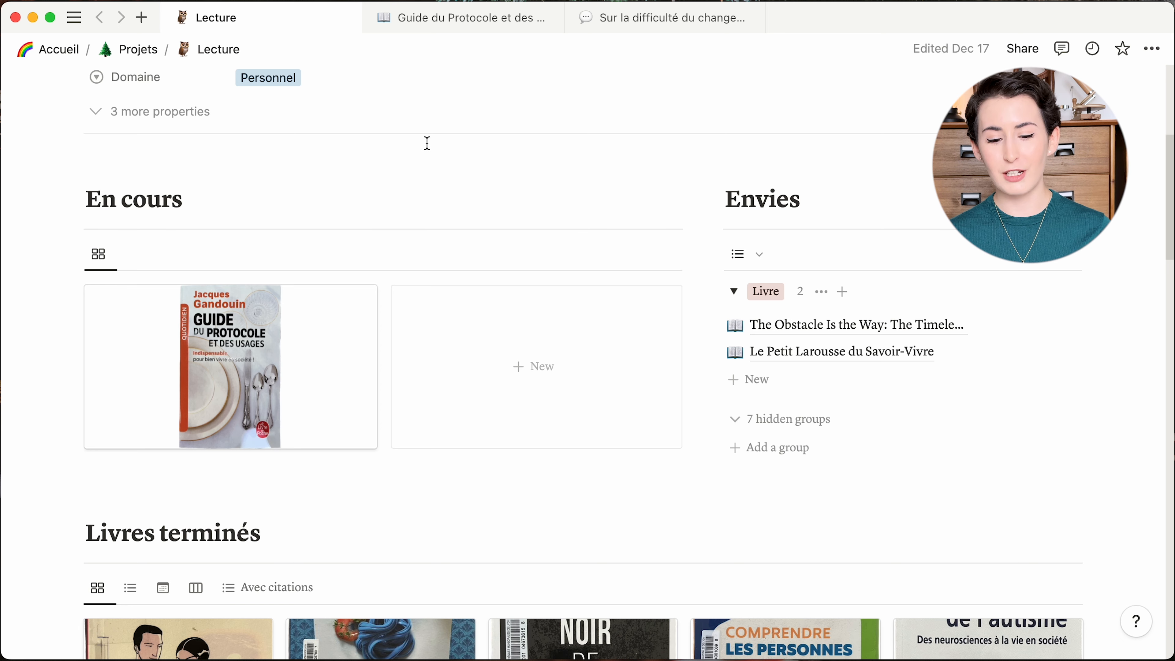
scroll(427, 143, "down", 2)
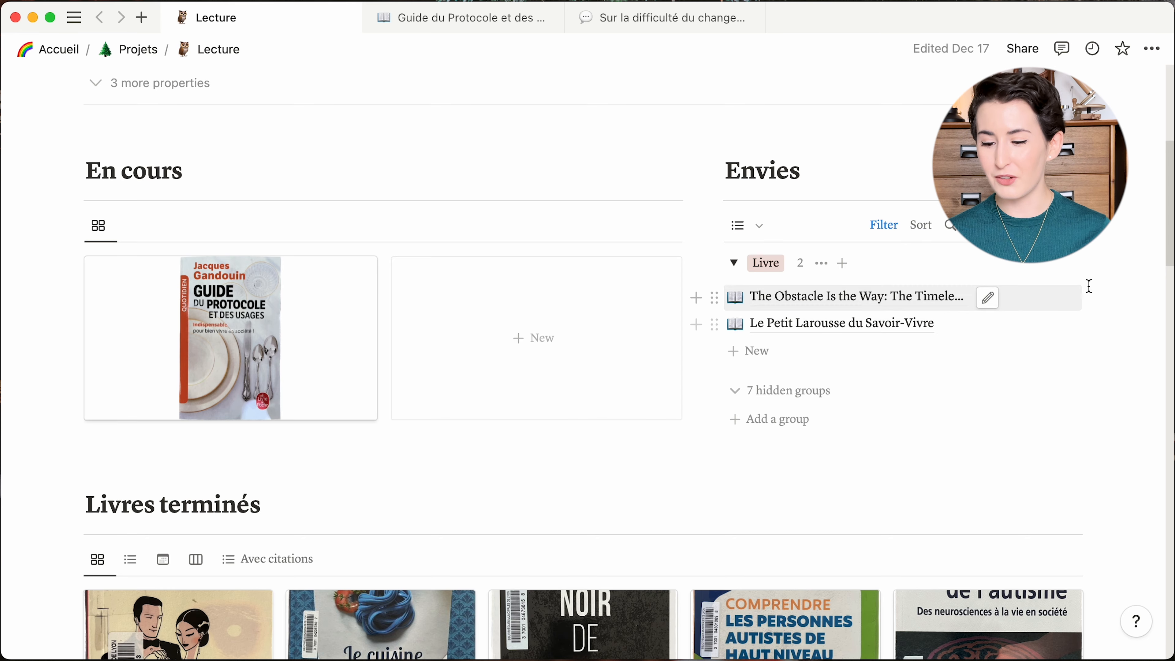
Step: Look through the Livres terminés gallery and switch it to the calendar view
scroll(1089, 286, "down", 5)
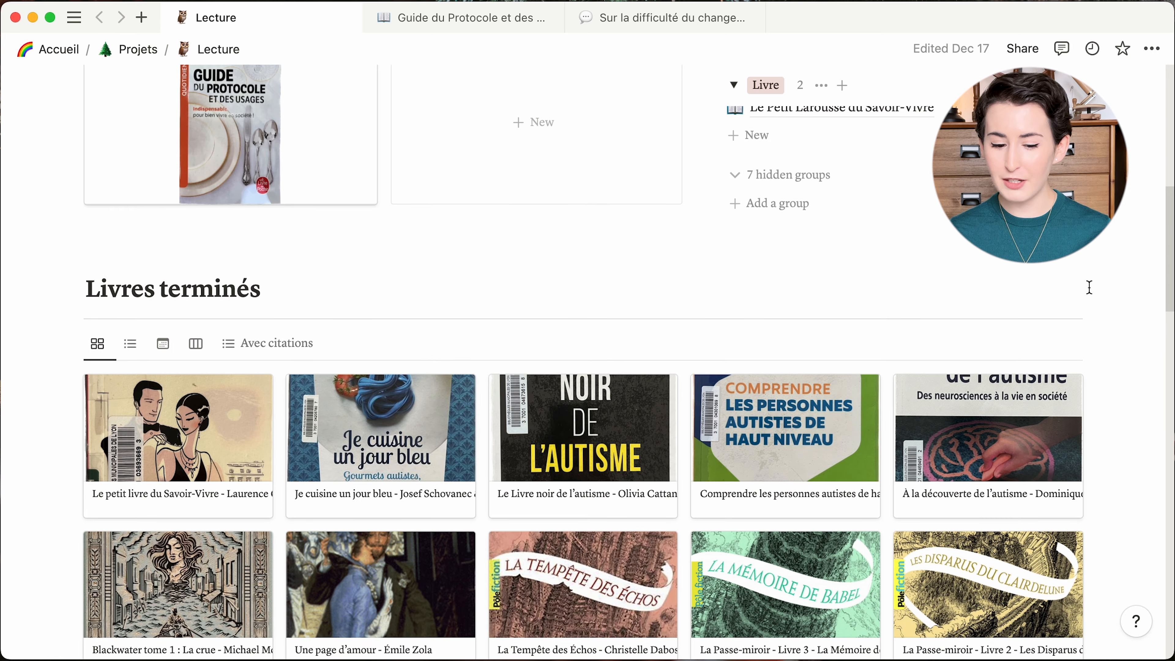
scroll(1089, 286, "down", 2)
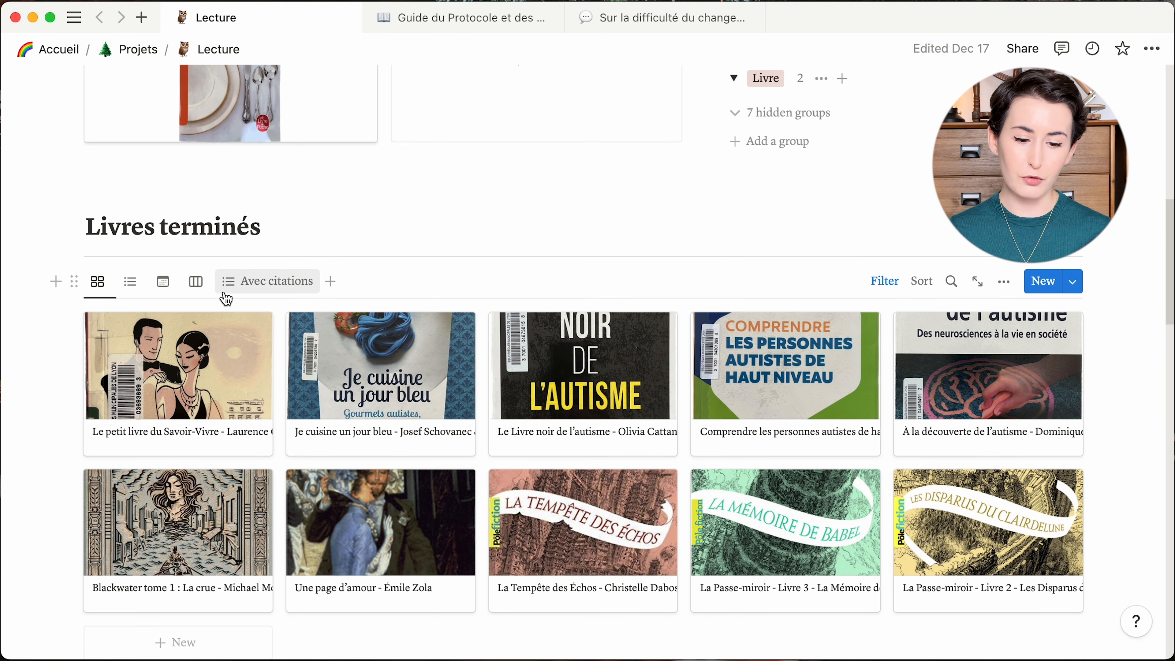
left_click(162, 280)
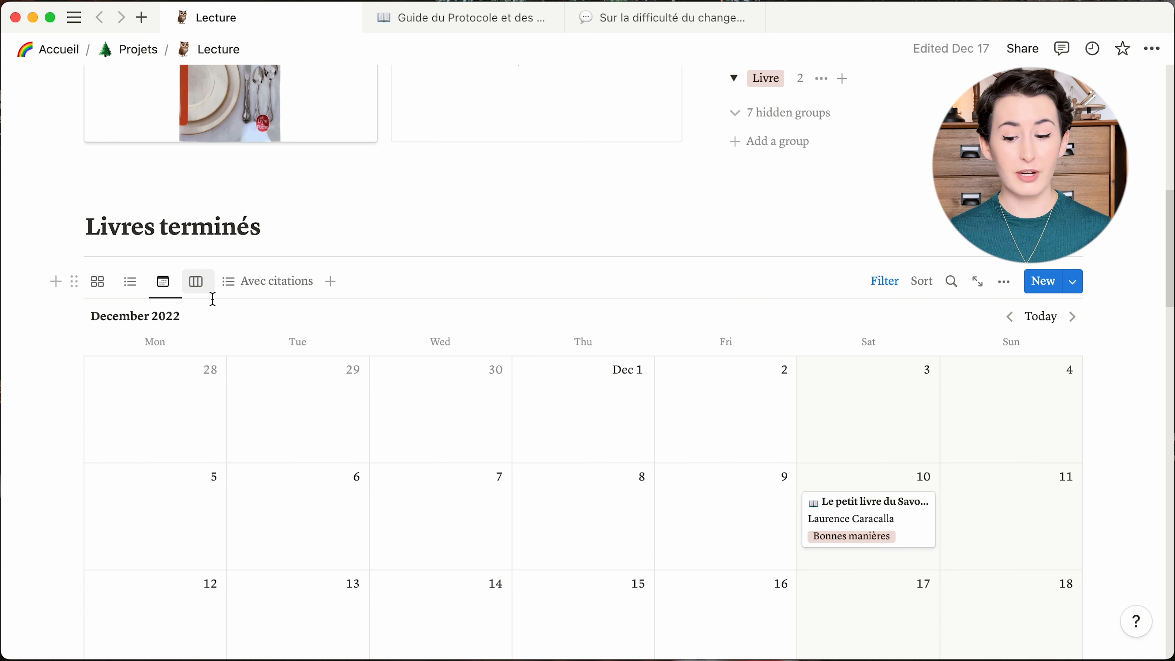
Step: Switch the Livres terminés database back to its gallery view
scroll(383, 475, "down", 1)
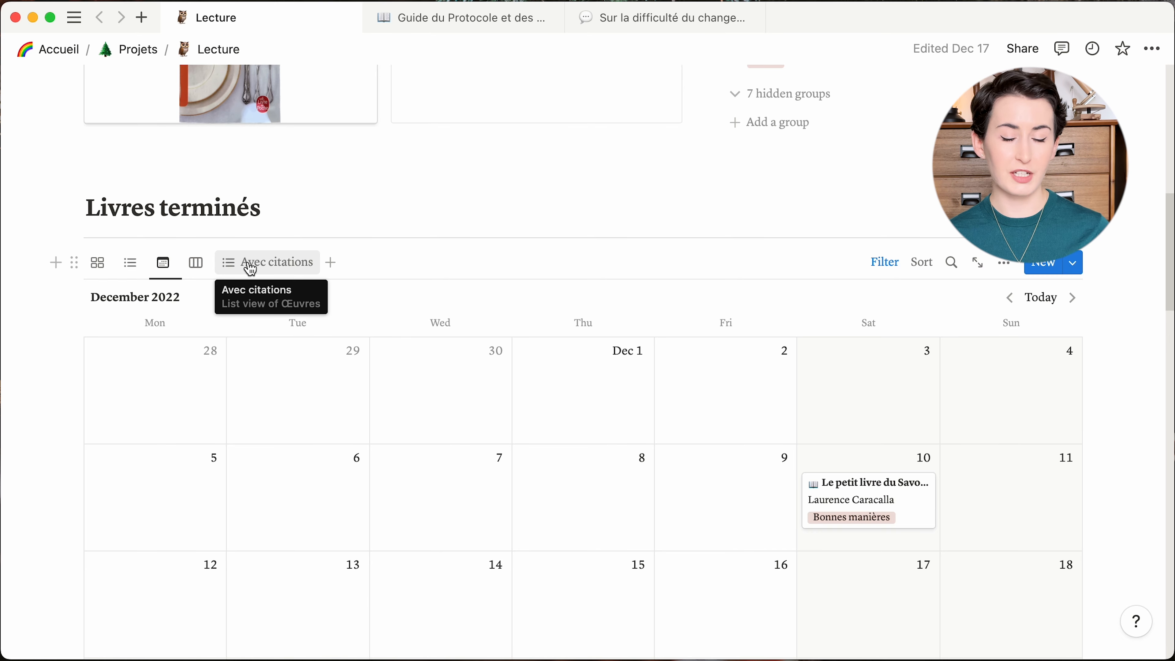
left_click(97, 263)
Step: Look over the Derniers articles lus list in the Articles section and check the templates available for Œuvres
scroll(1109, 344, "down", 10)
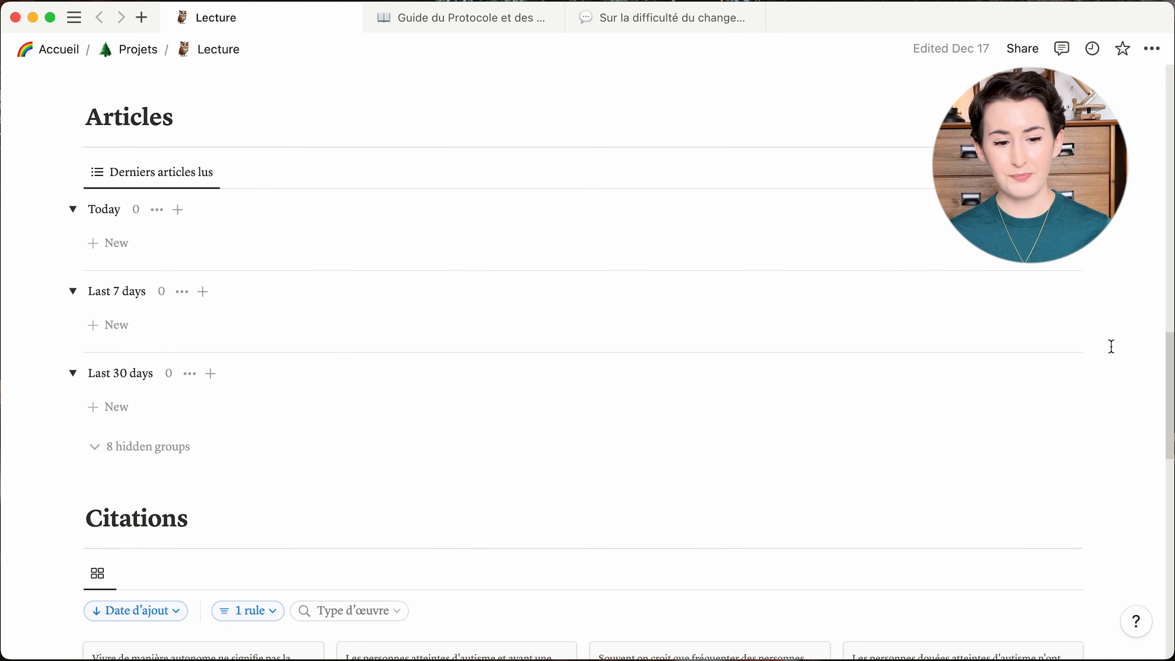
scroll(1096, 341, "up", 3)
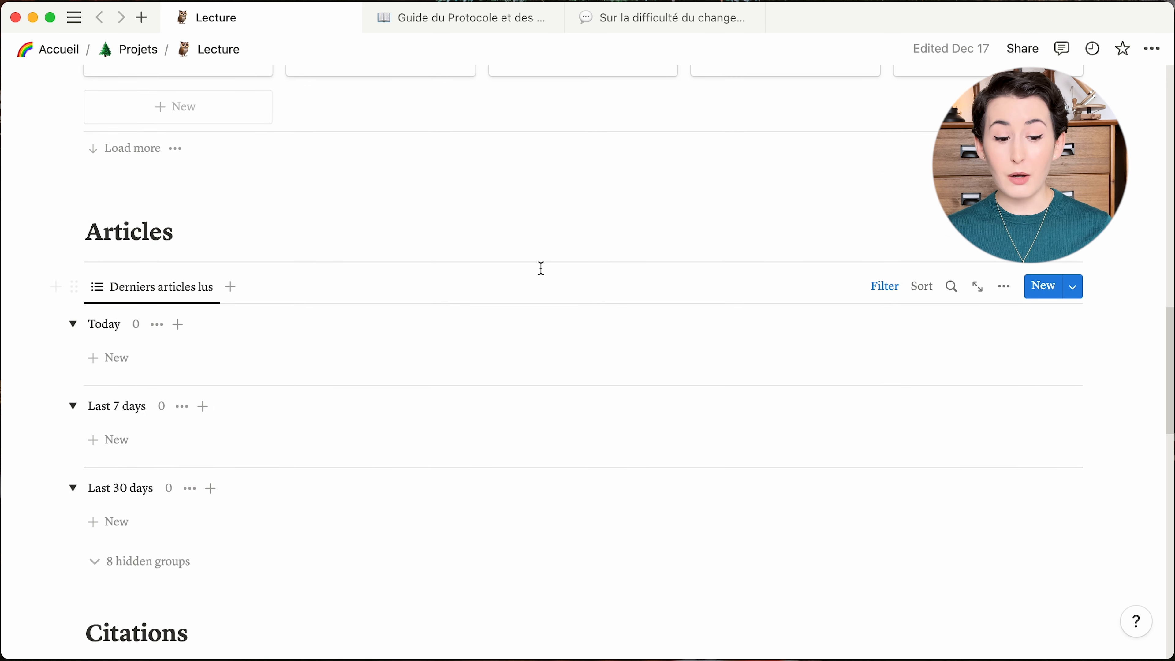
scroll(320, 317, "down", 2)
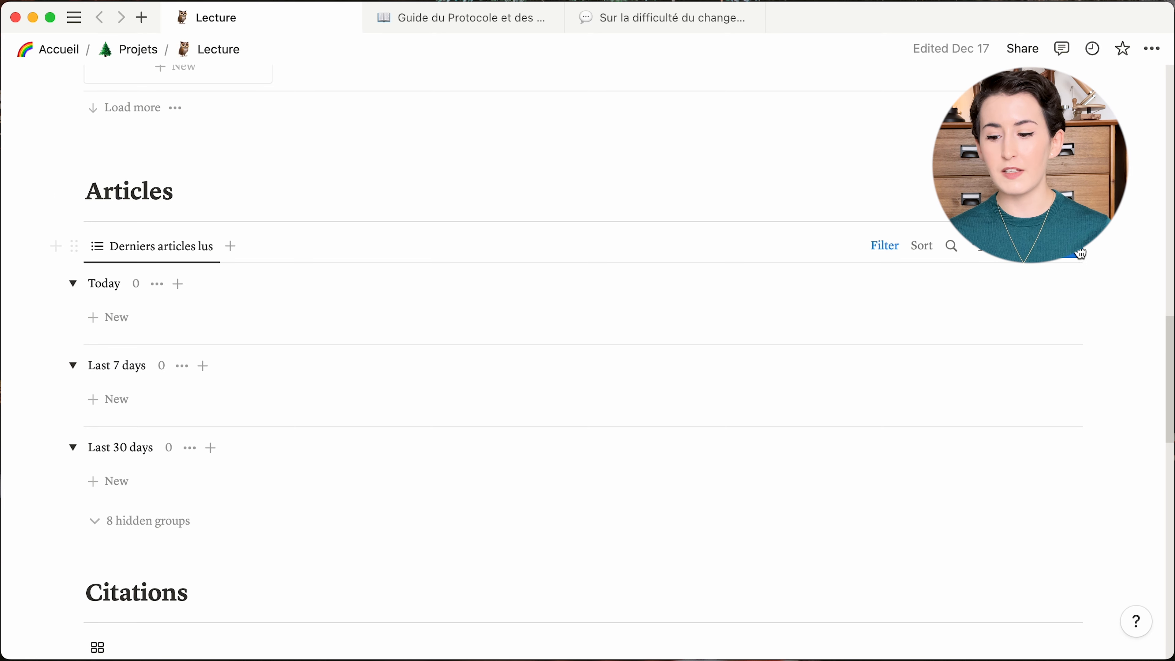
left_click(1081, 254)
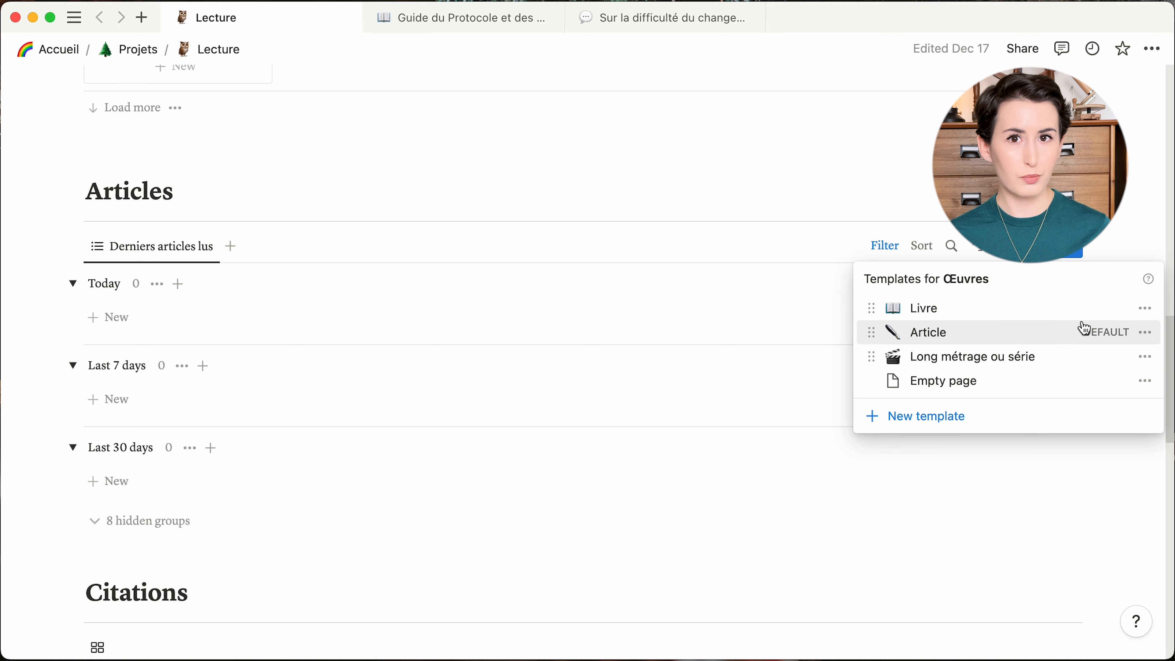
left_click(1108, 262)
Step: Hide the filter bar of the Citations gallery on the Lecture page and look through its cards
scroll(1103, 252, "down", 6)
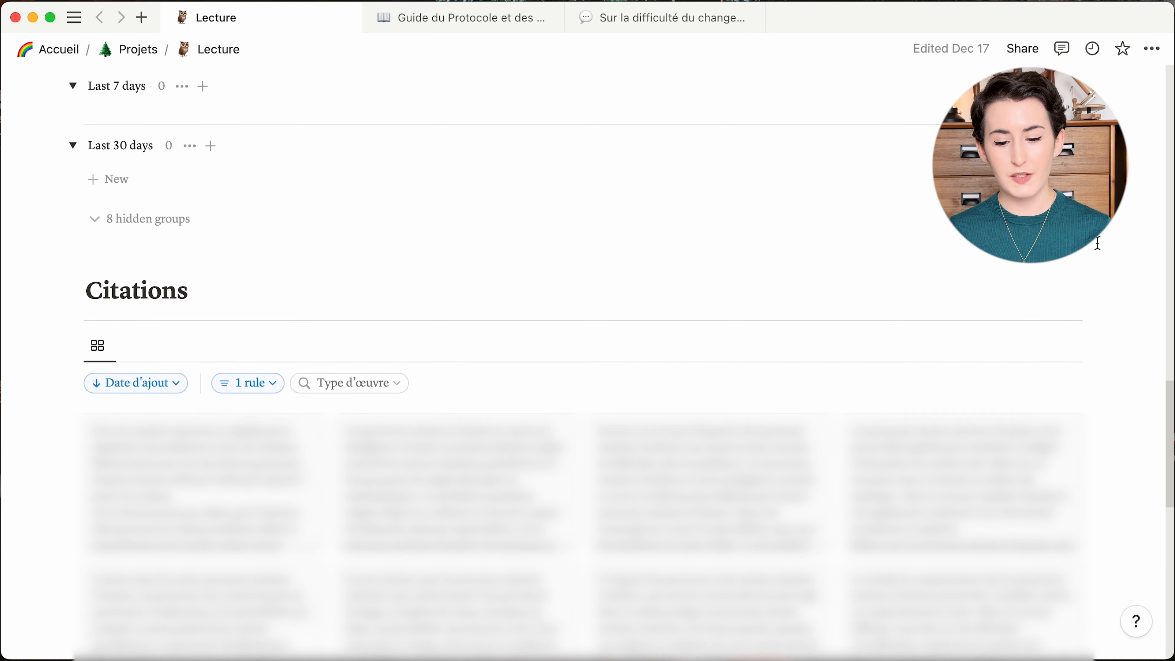
scroll(1098, 243, "down", 4)
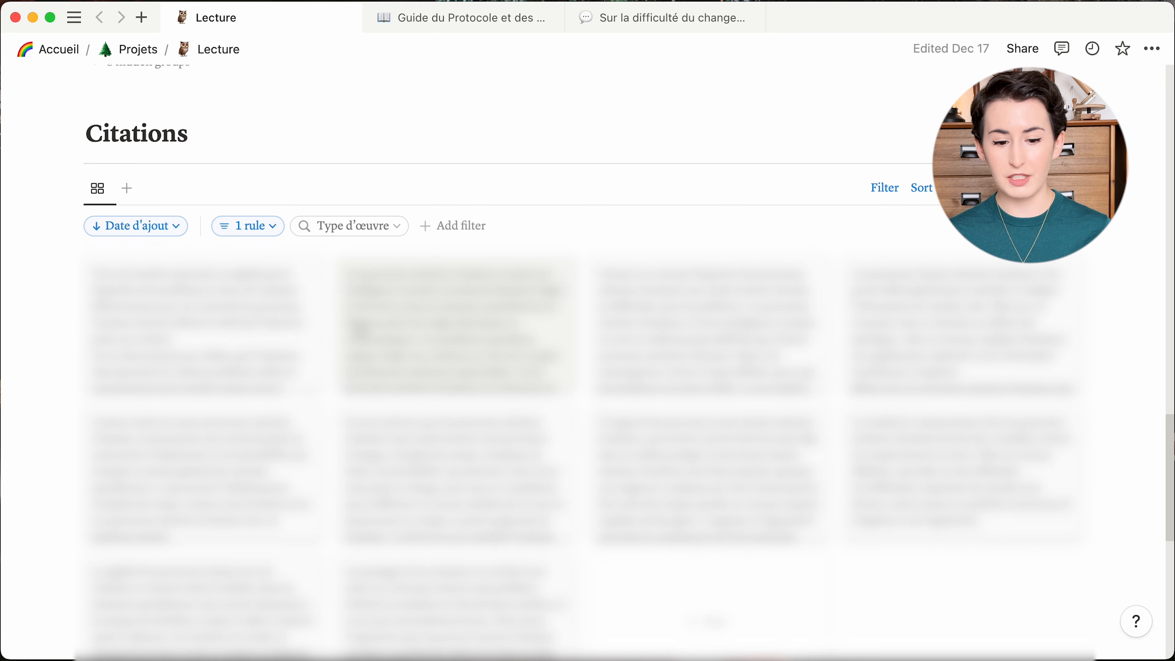
left_click(884, 188)
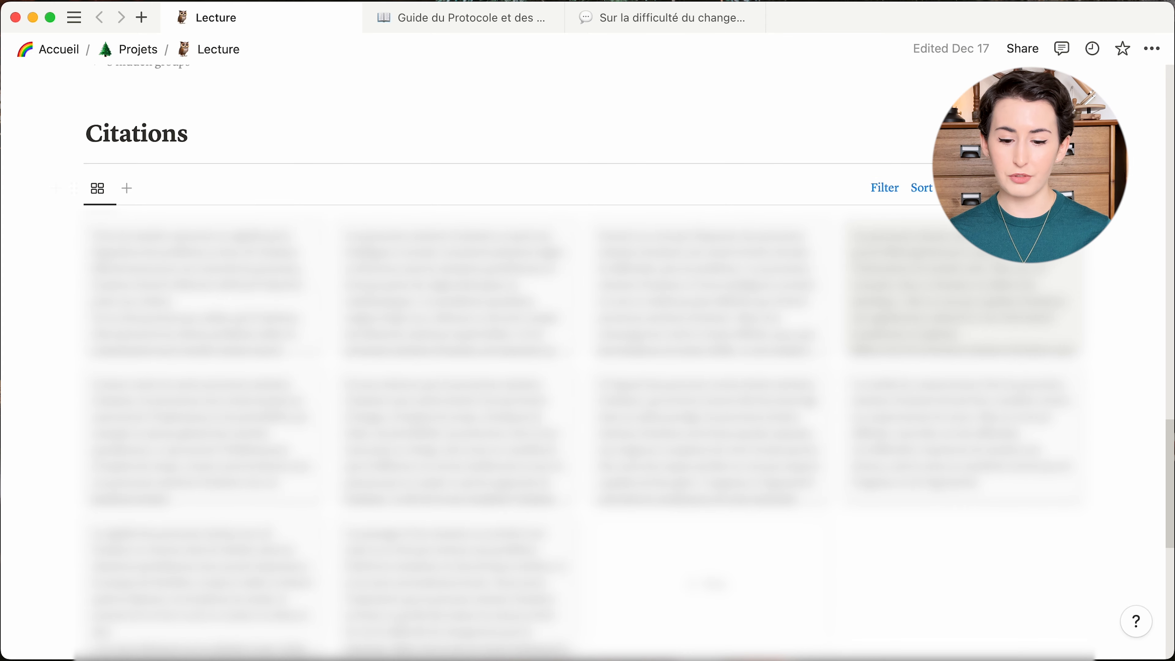
scroll(621, 197, "down", 2)
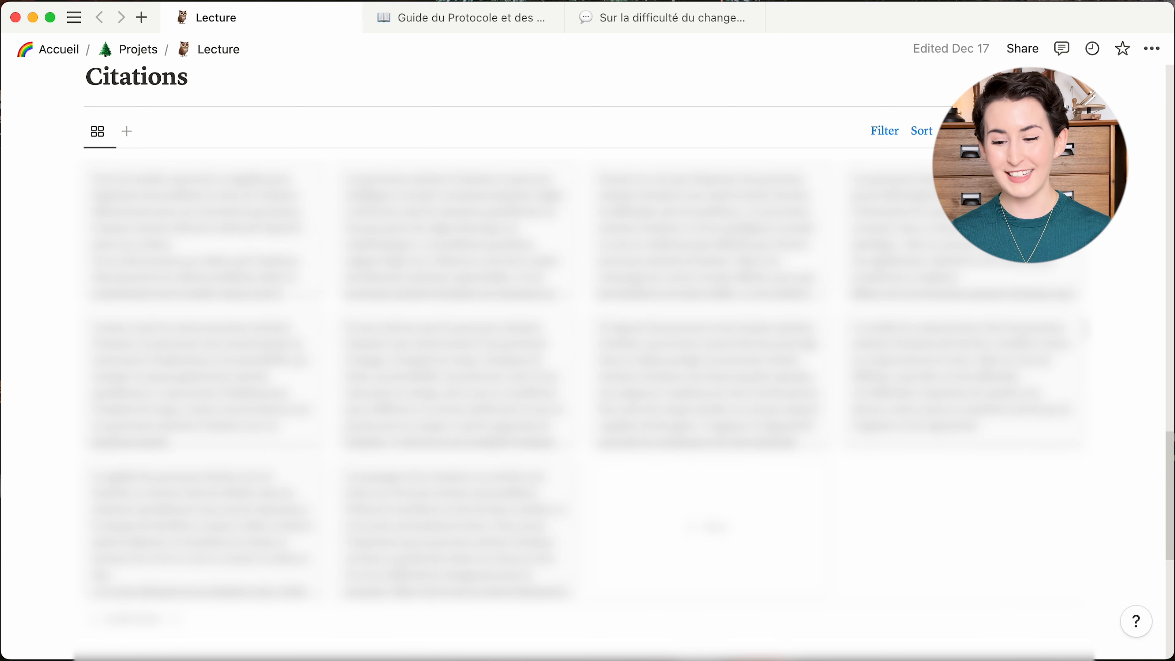
scroll(1093, 330, "down", 2)
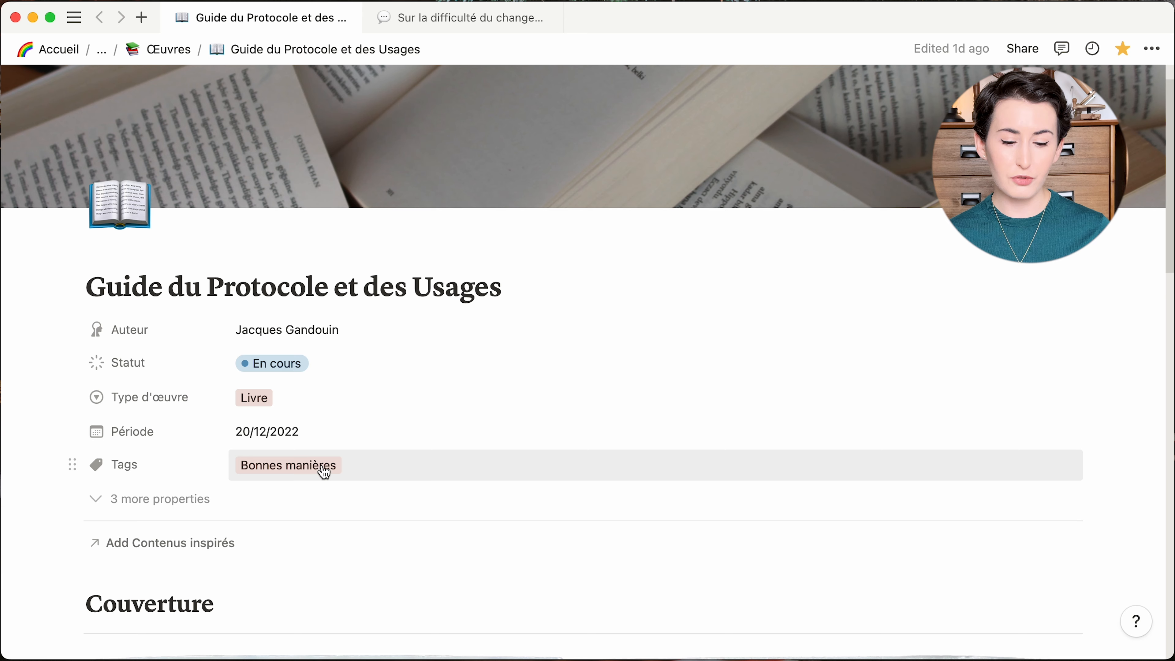
Step: Try a 31 December end date on the Période of Guide du Protocole et des Usages and remove it again
scroll(323, 468, "down", 1)
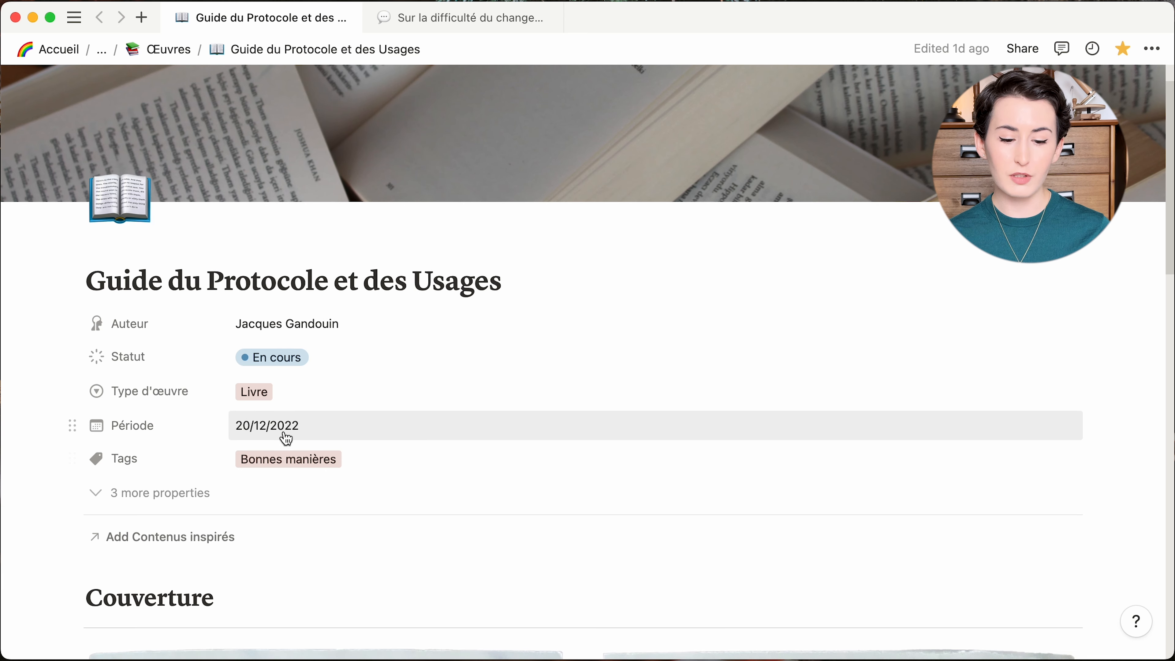
left_click(283, 428)
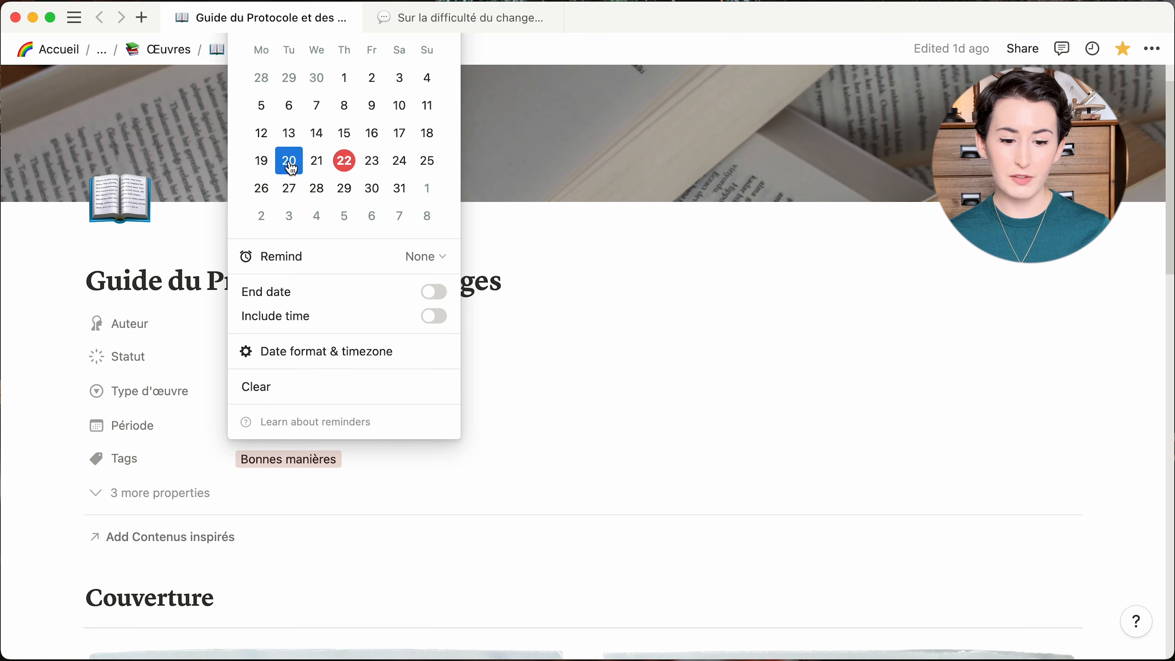
left_click(434, 297)
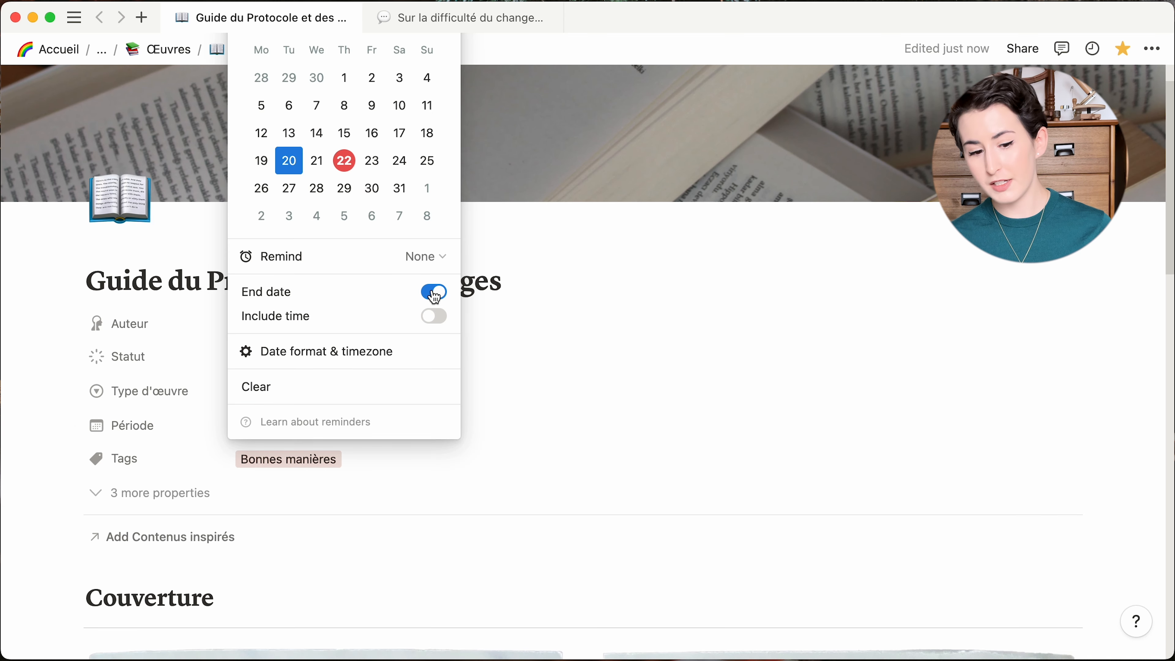
left_click(412, 195)
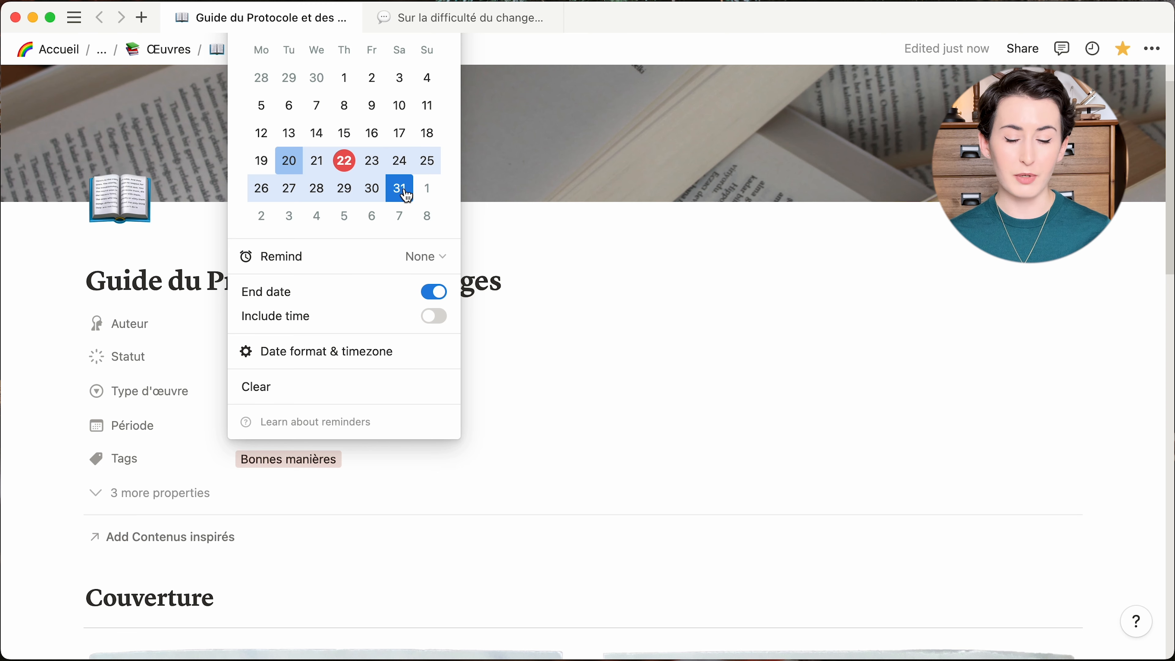
left_click(435, 292)
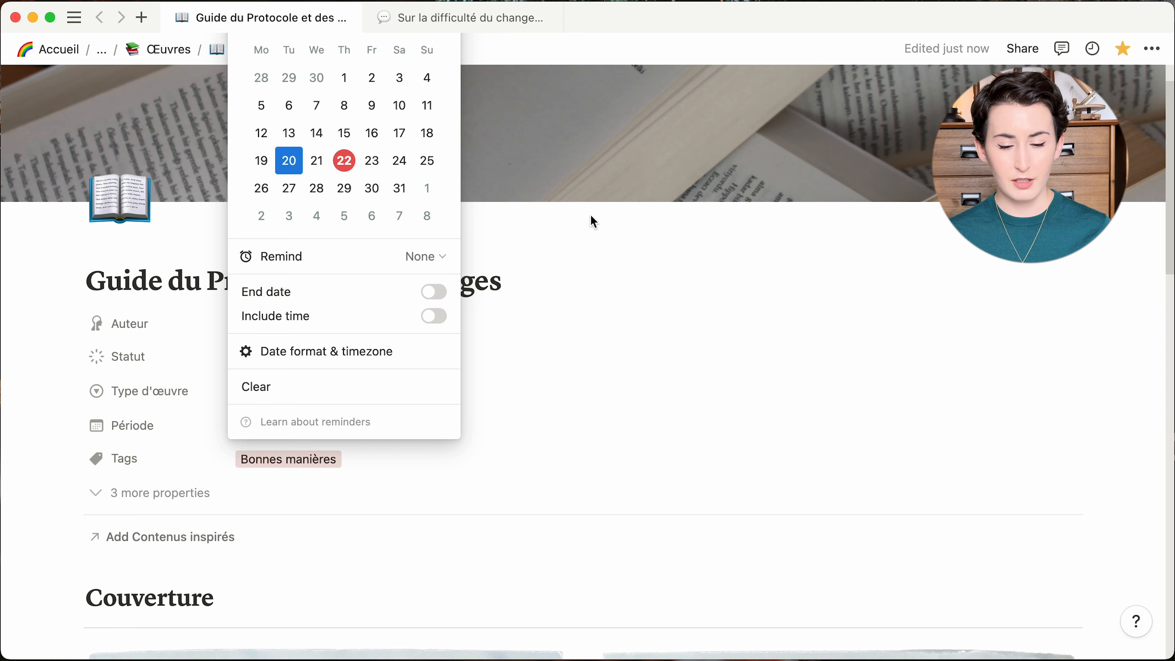
left_click(584, 243)
Step: Browse the available options of the Tags property on the Guide du Protocole et des Usages page without changing the selection
scroll(569, 268, "down", 2)
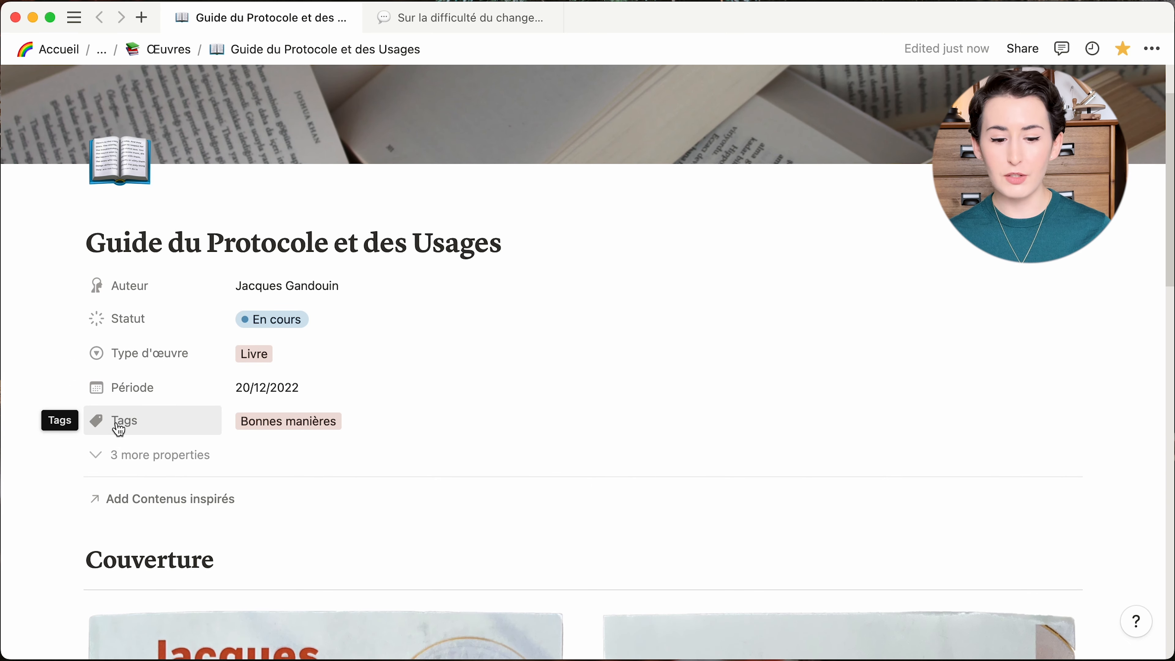
left_click(480, 439)
scroll(518, 445, "down", 3)
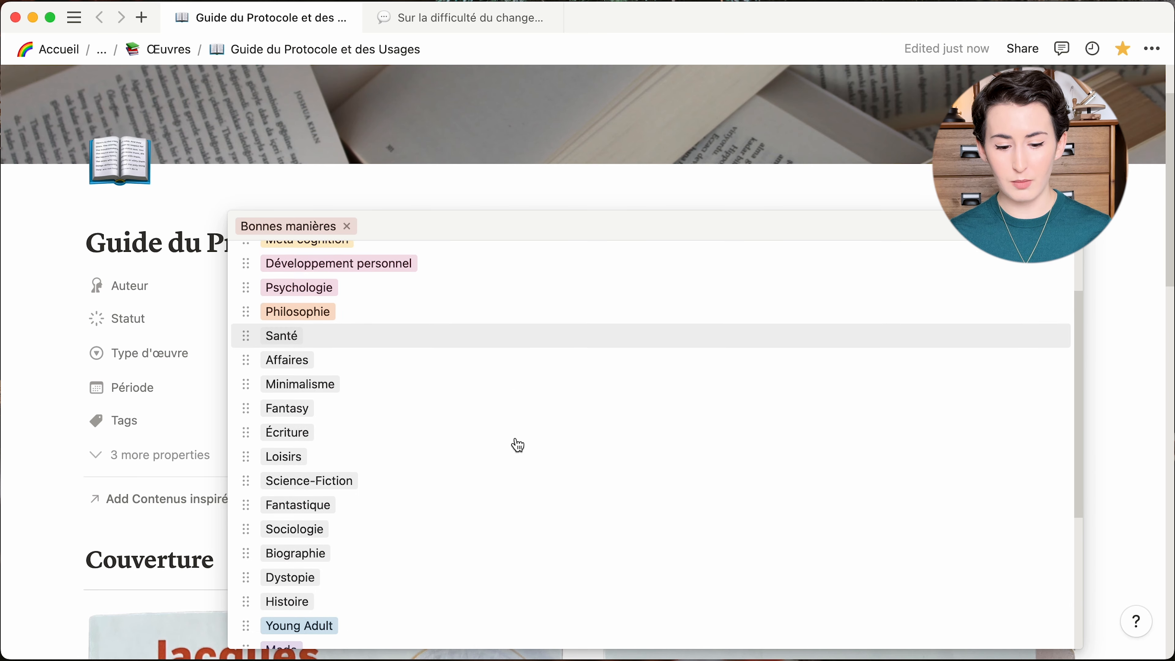
scroll(518, 445, "down", 6)
scroll(518, 446, "up", 10)
left_click(1091, 407)
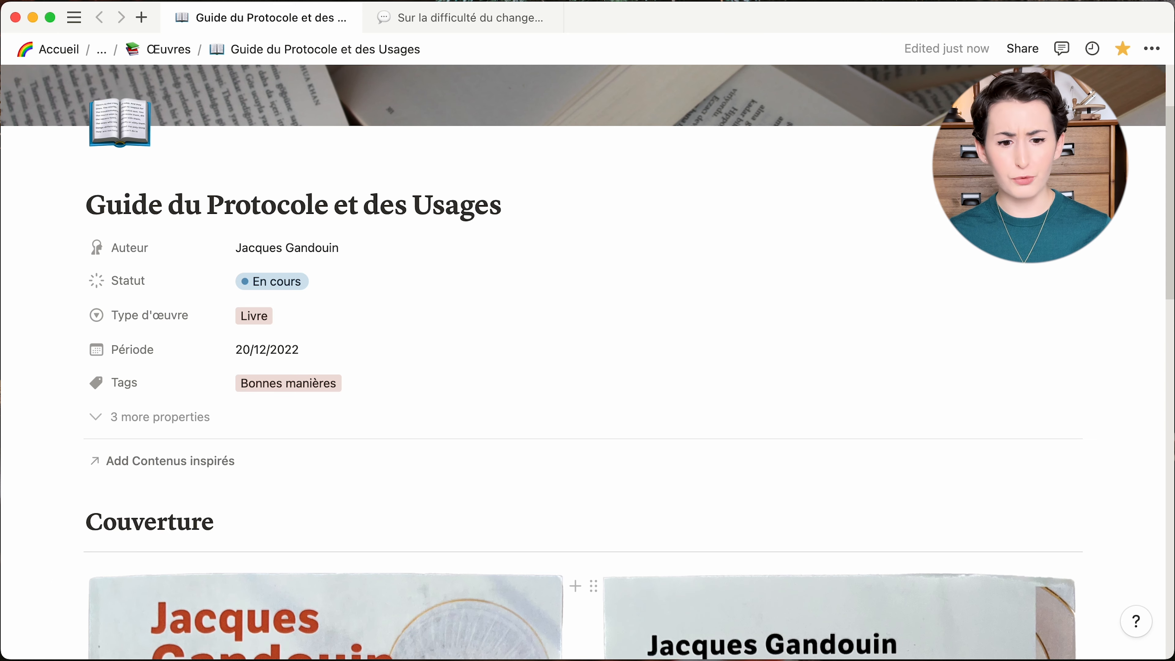
Step: Examine the front and back cover photos in the Couverture section of the book page
scroll(887, 457, "down", 2)
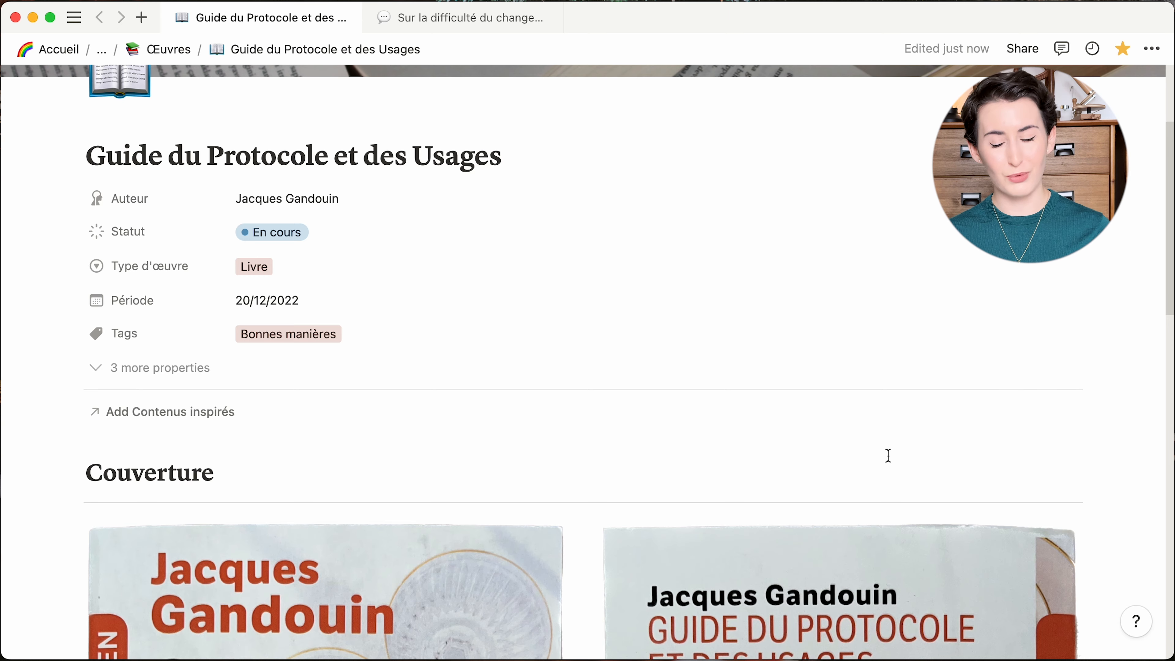
scroll(1030, 405, "down", 10)
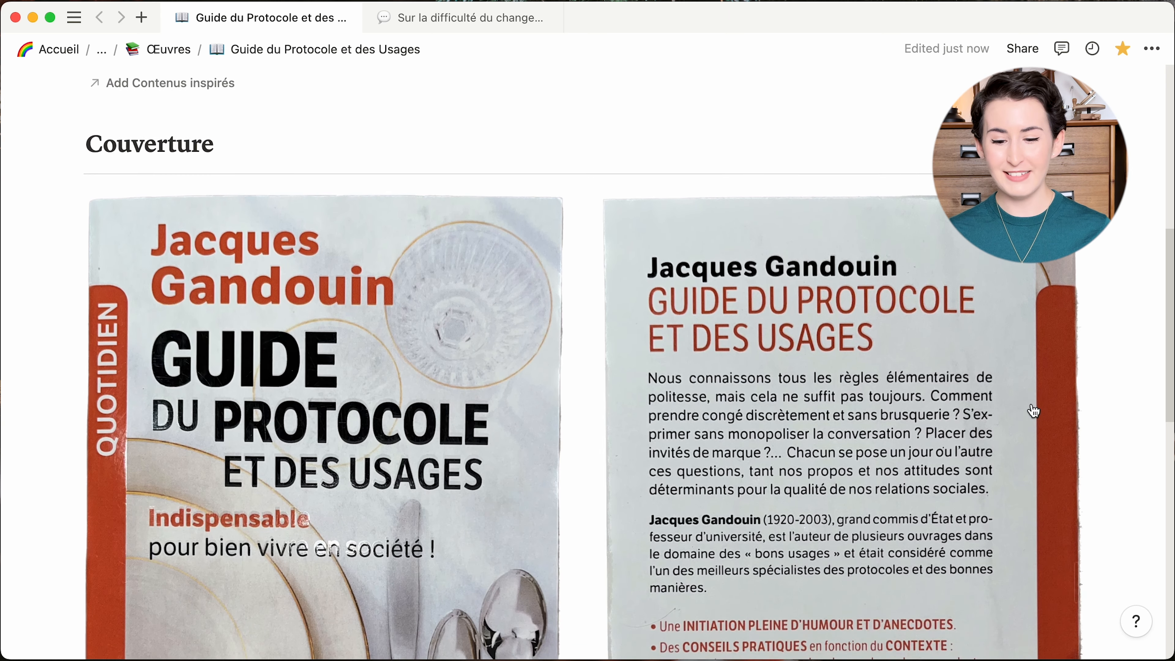
scroll(952, 355, "down", 4)
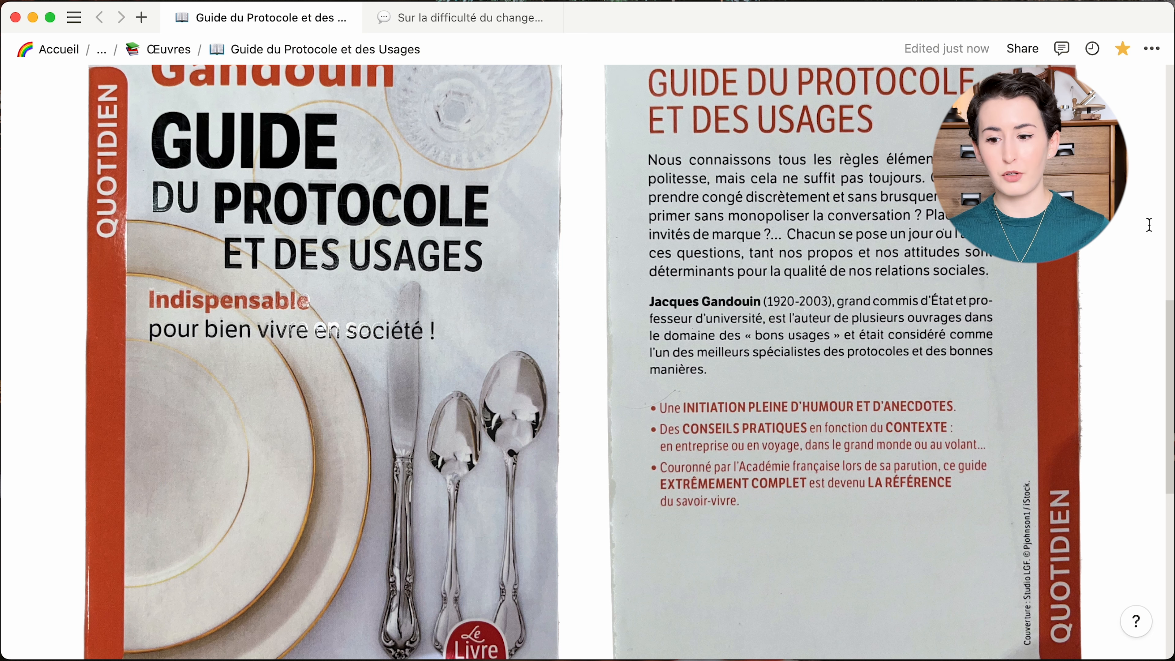
scroll(1149, 225, "up", 5)
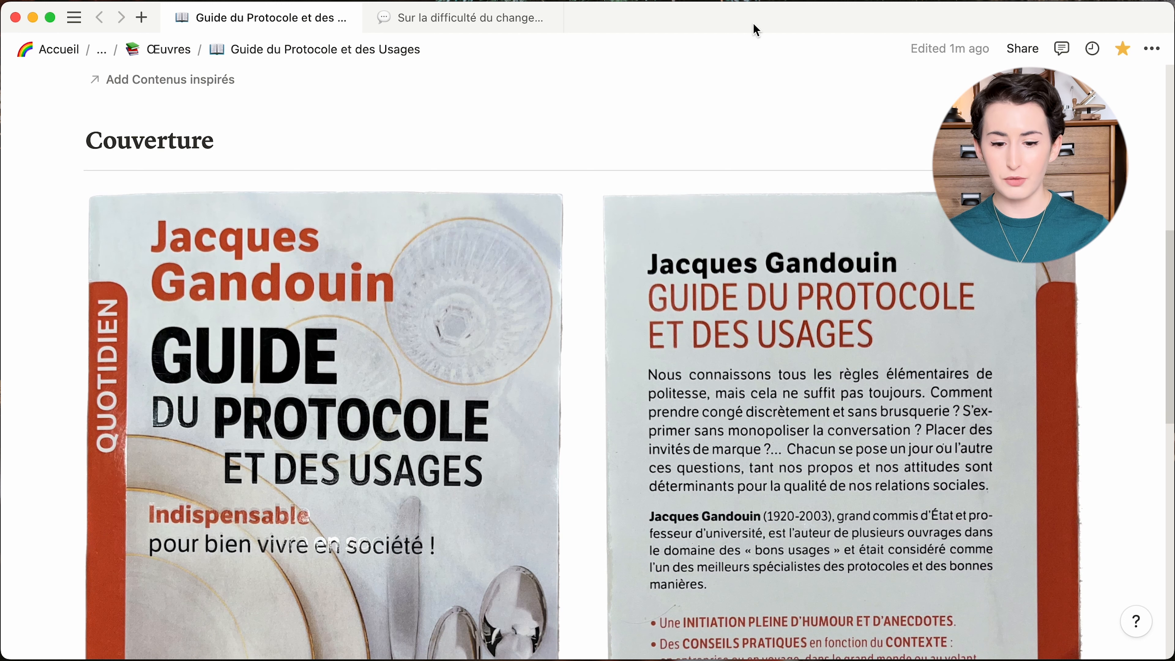
scroll(1154, 230, "down", 4)
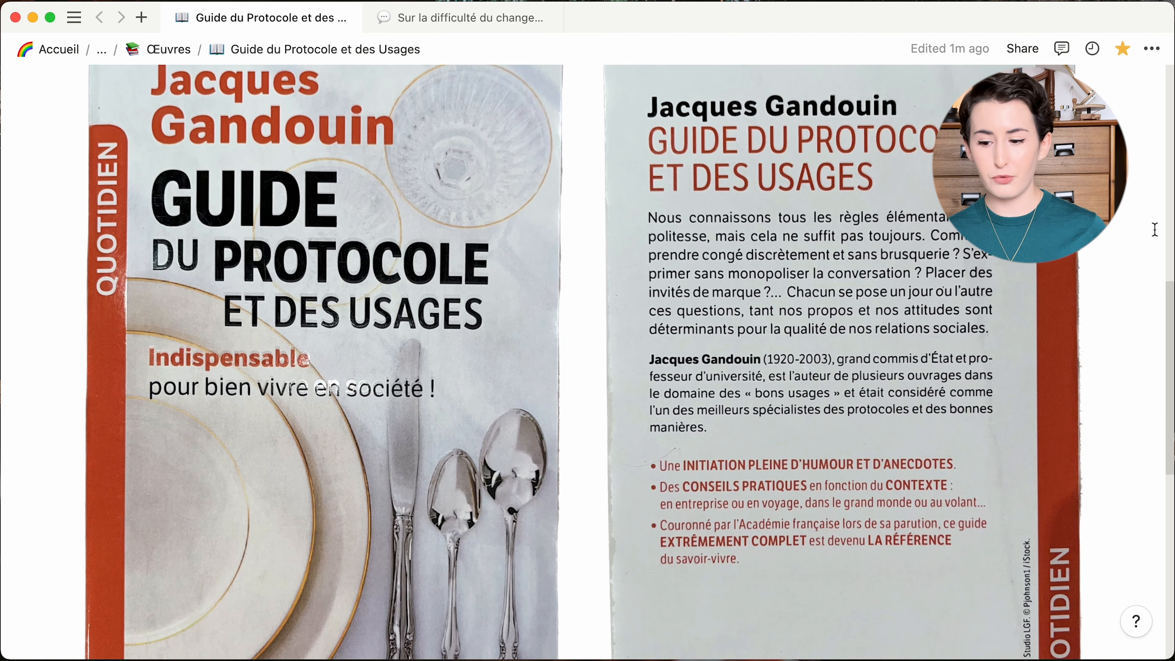
scroll(1154, 229, "down", 2)
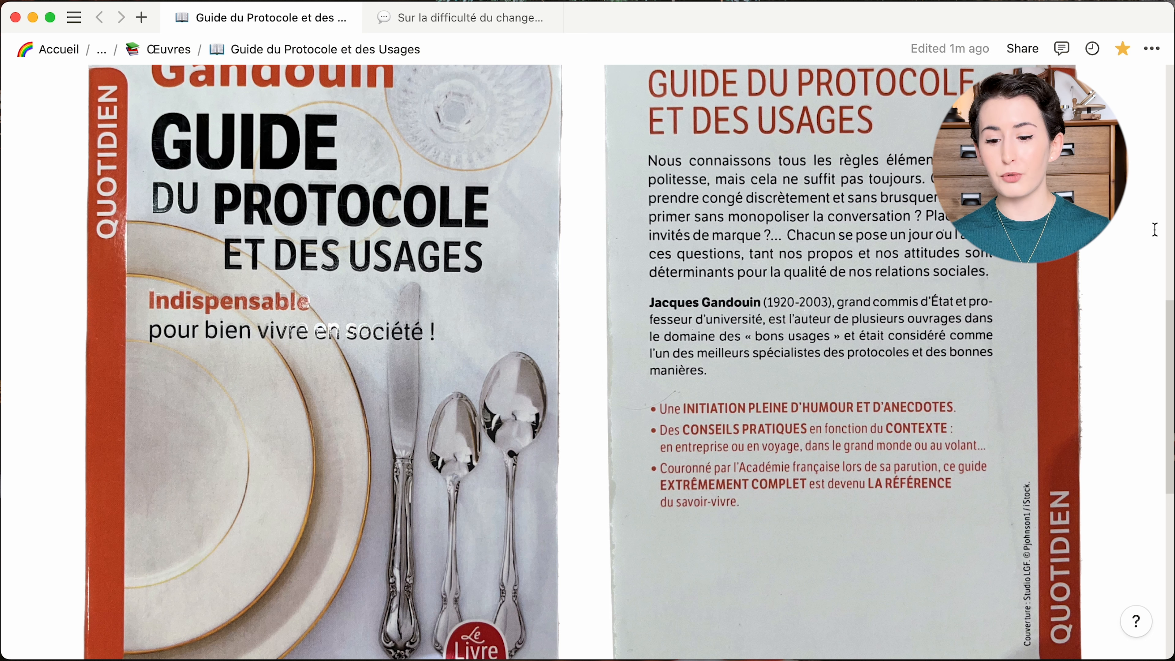
scroll(1154, 229, "up", 2)
scroll(1155, 229, "down", 2)
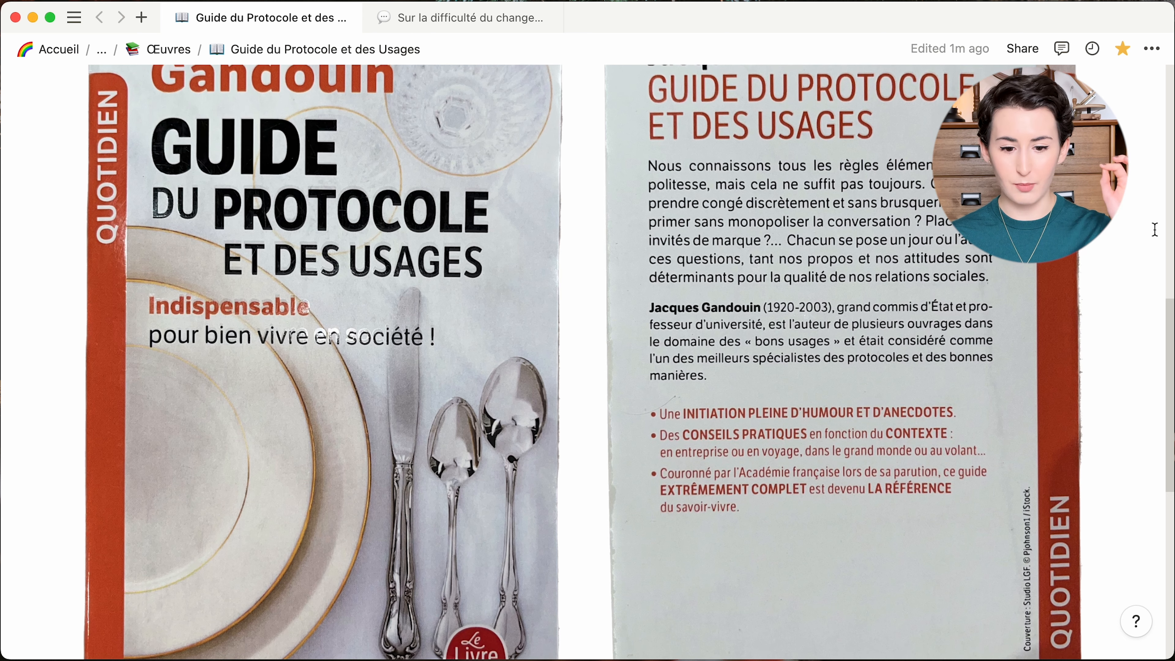
scroll(1154, 229, "down", 5)
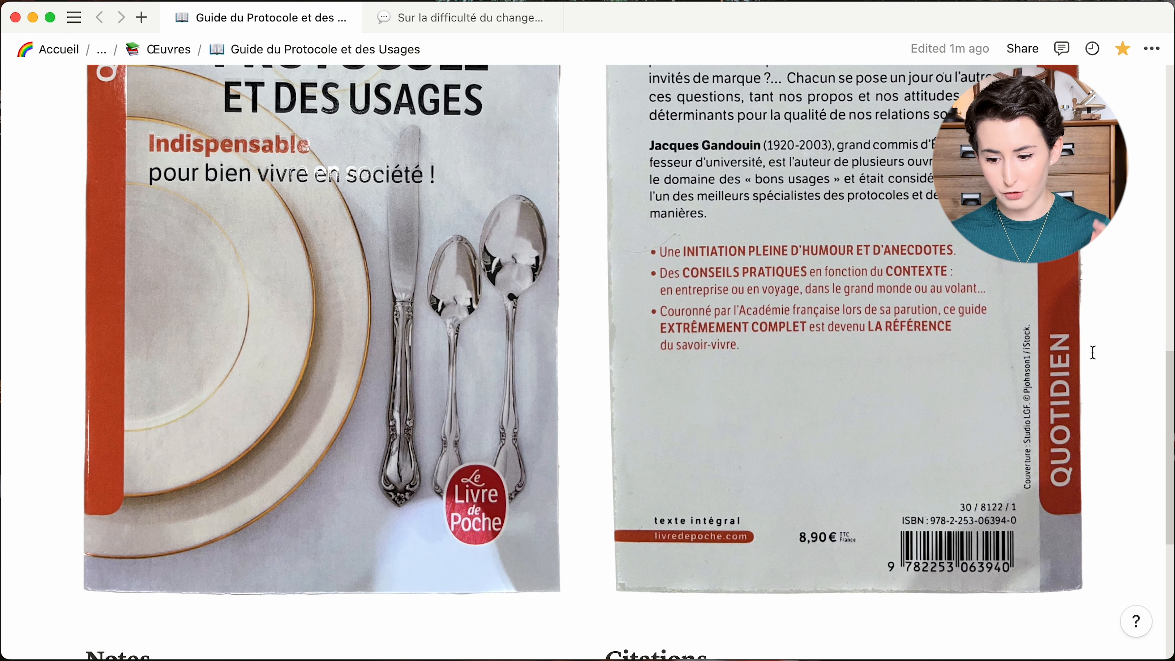
Step: Check which templates the Notes section of the book page offers for new notes
scroll(1092, 353, "down", 10)
scroll(1008, 338, "down", 2)
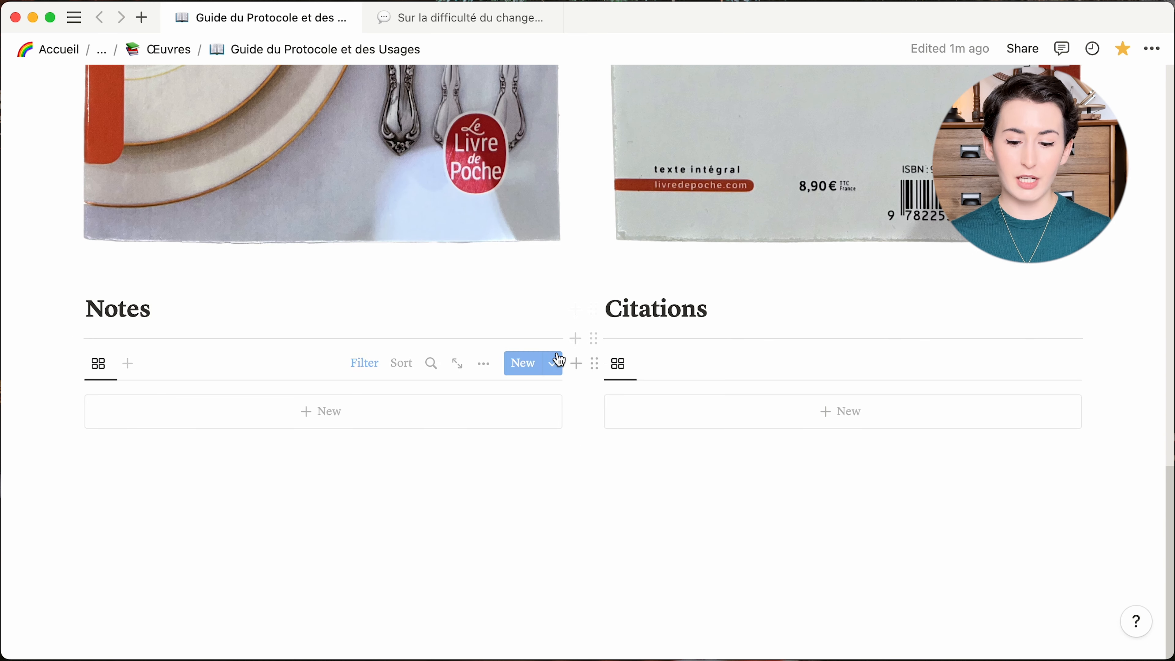
left_click(553, 363)
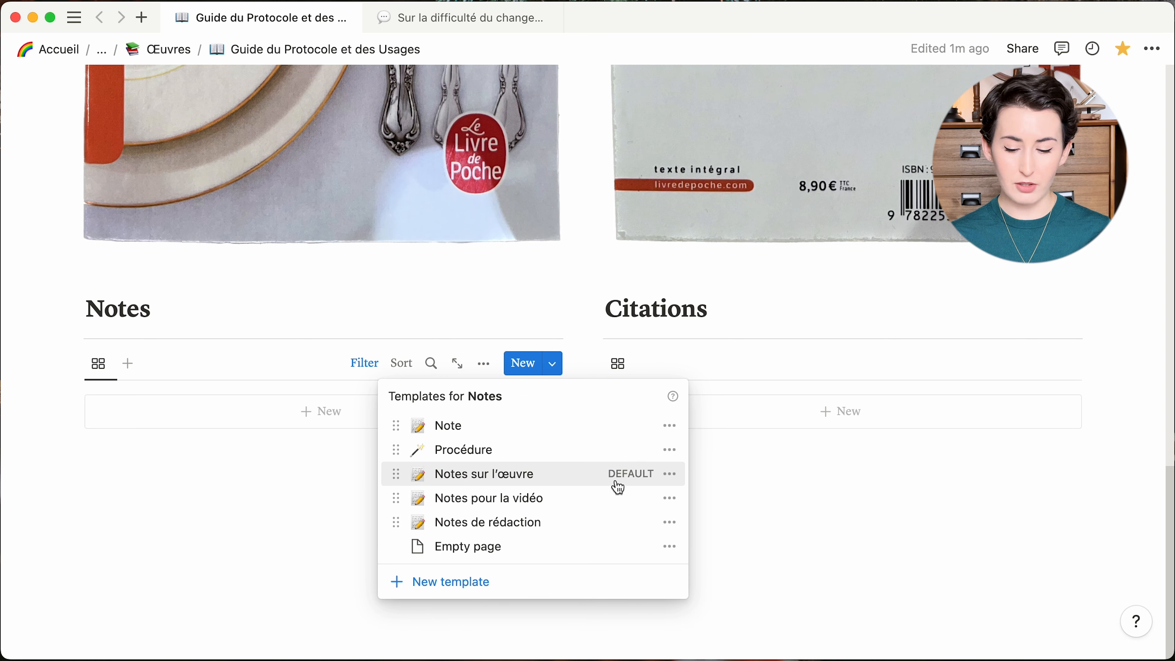
left_click(249, 523)
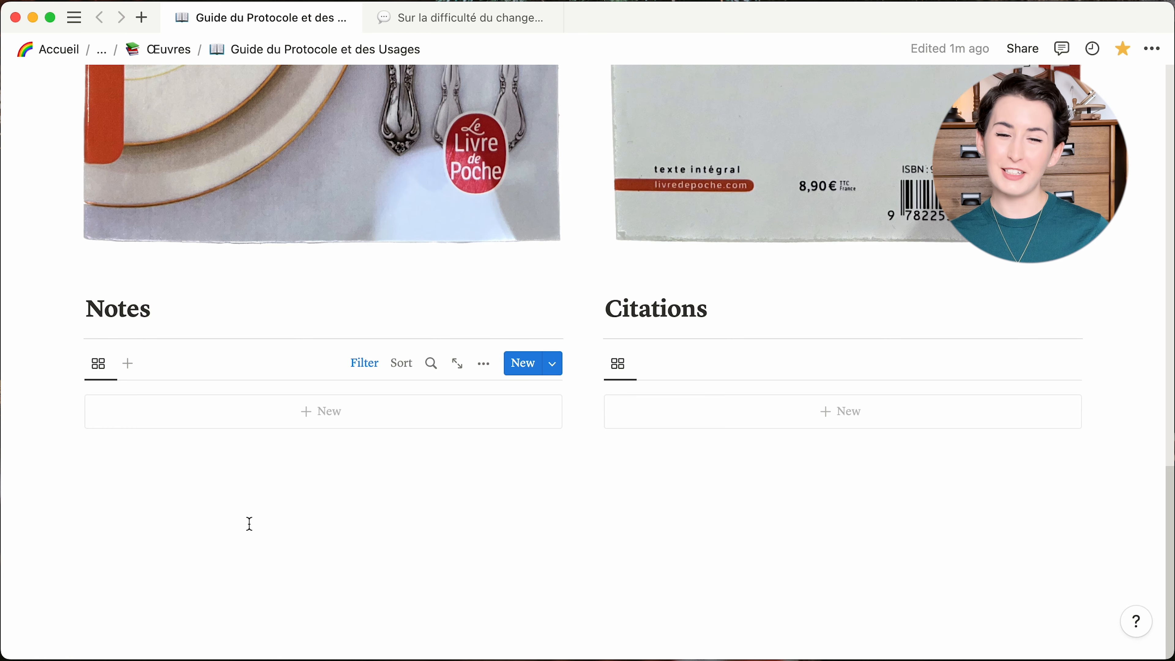
Step: Create a note from the default Notes sur l'œuvre template in the Notes section and delete it
left_click(305, 425)
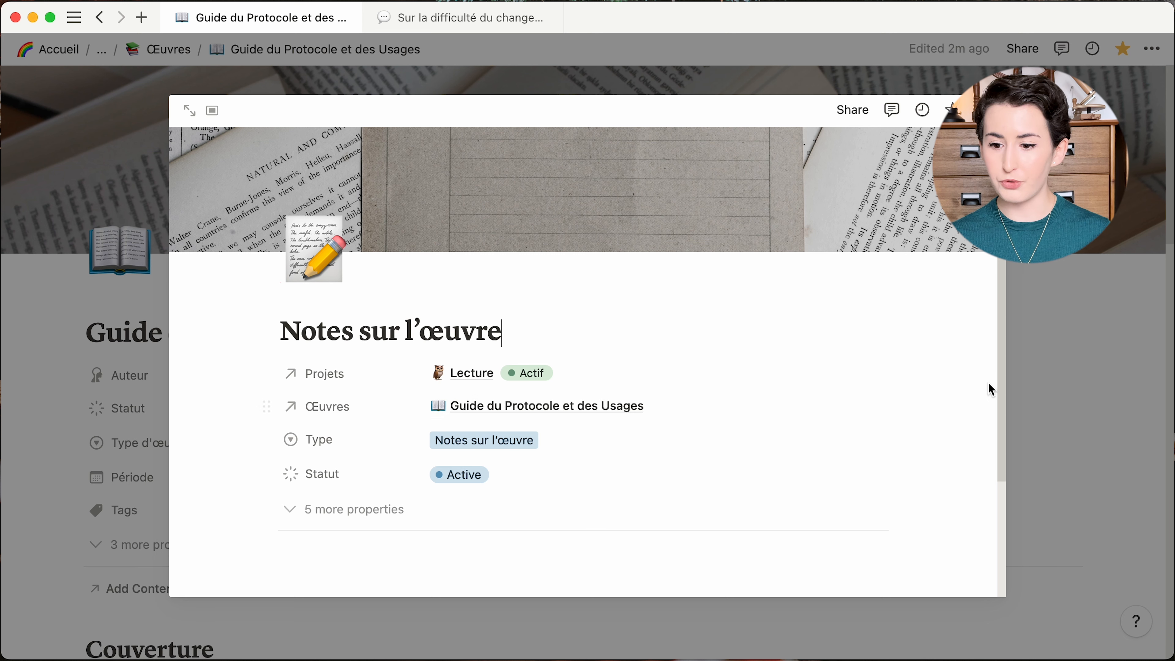
left_click(977, 110)
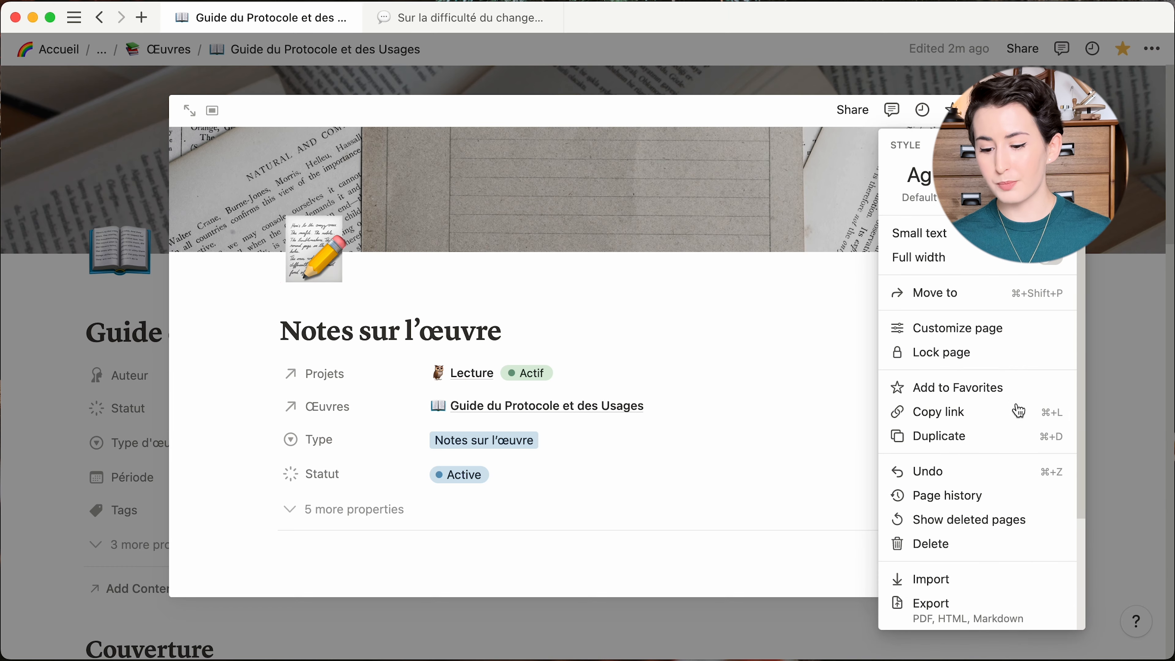
left_click(1039, 546)
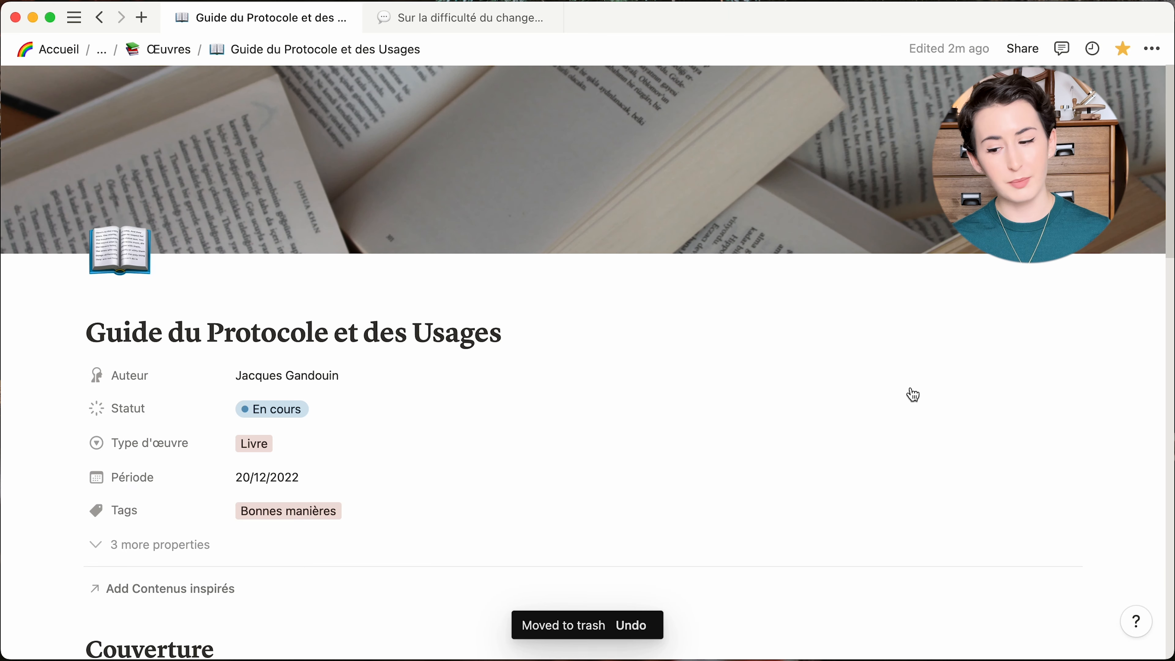
Step: Add a new citation in the book's Citations section and look over its prefilled properties
scroll(878, 347, "down", 5)
scroll(856, 276, "down", 10)
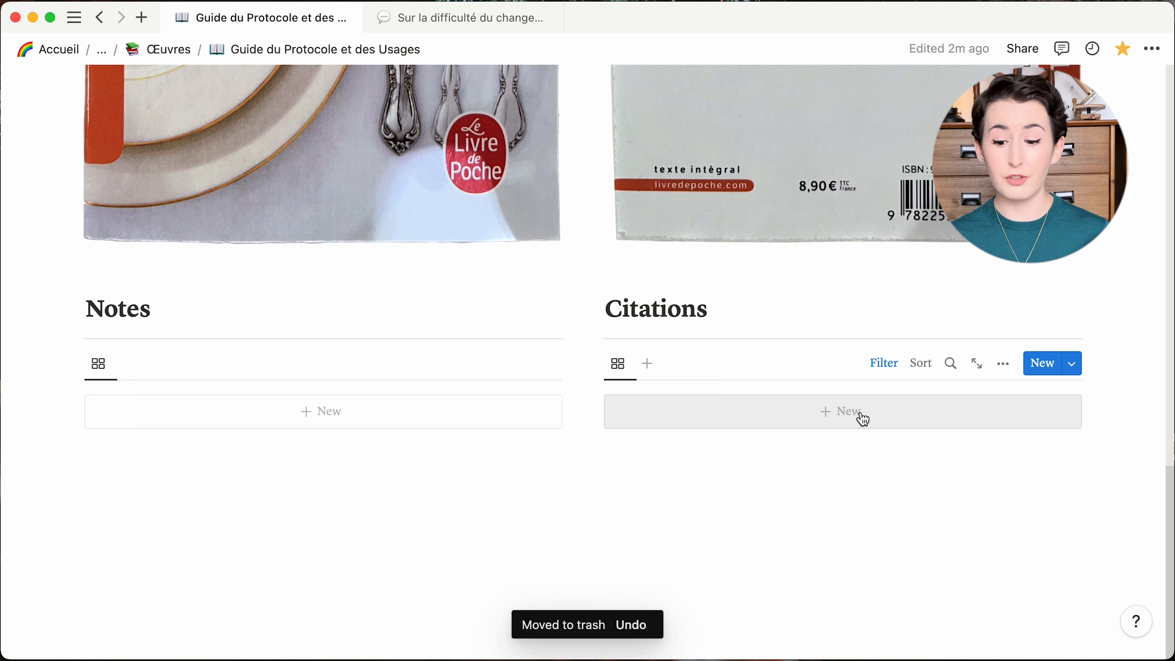
left_click(839, 412)
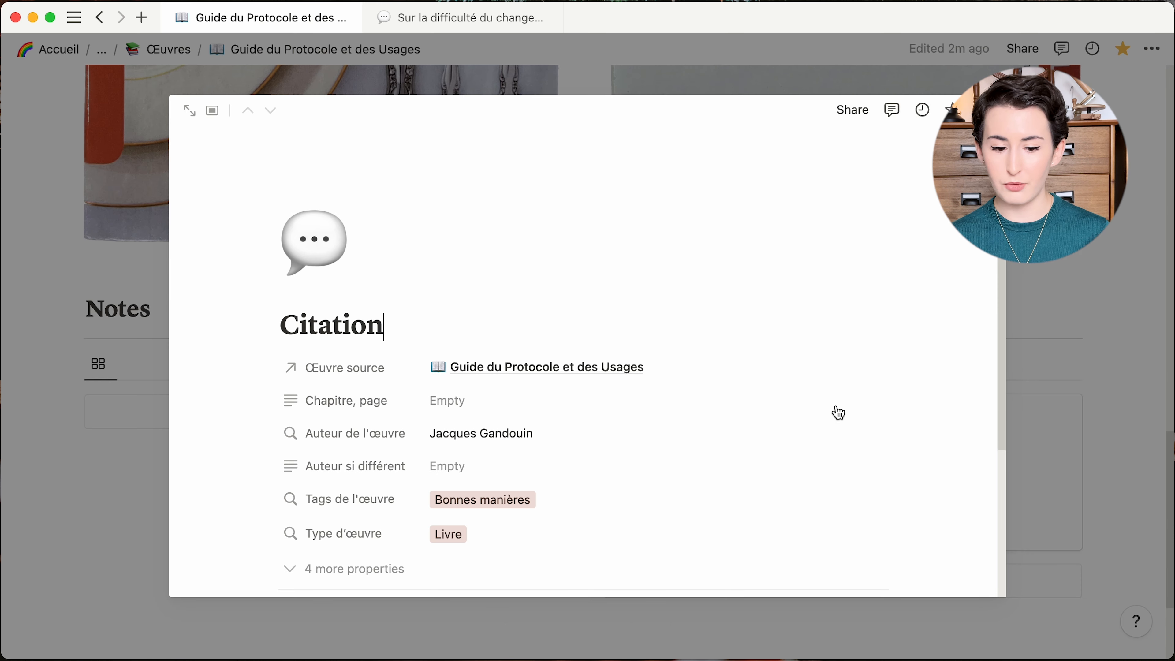
scroll(839, 413, "down", 2)
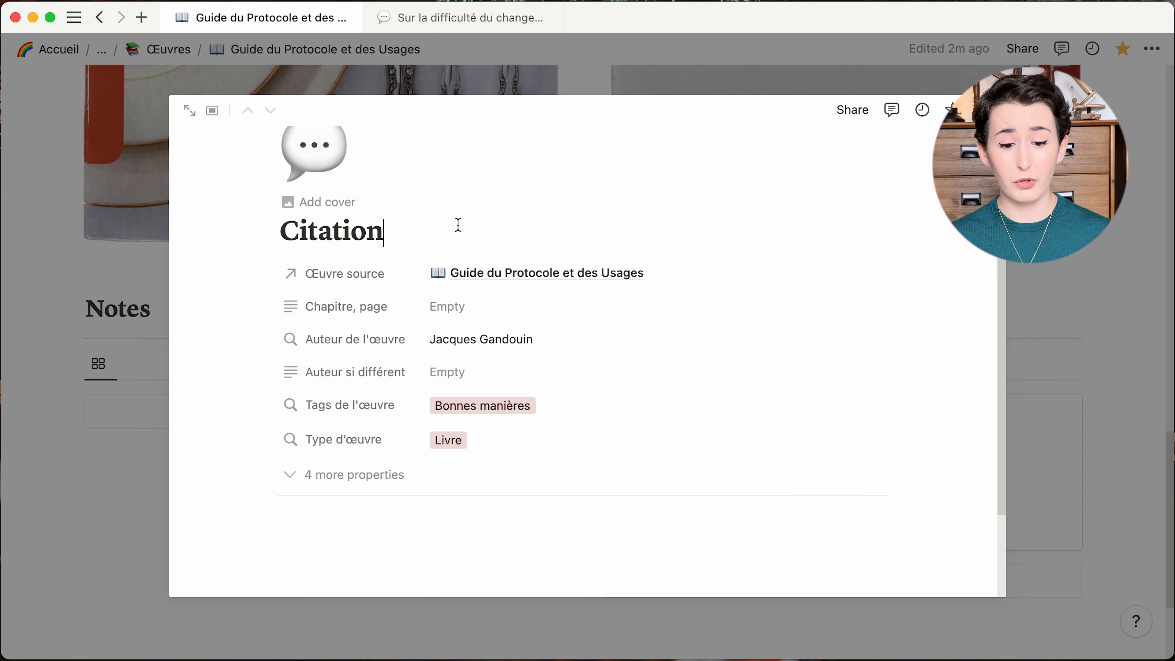
Step: Delete the new blank citation from the book's Citations section and review the book page back up to its properties
key("Return")
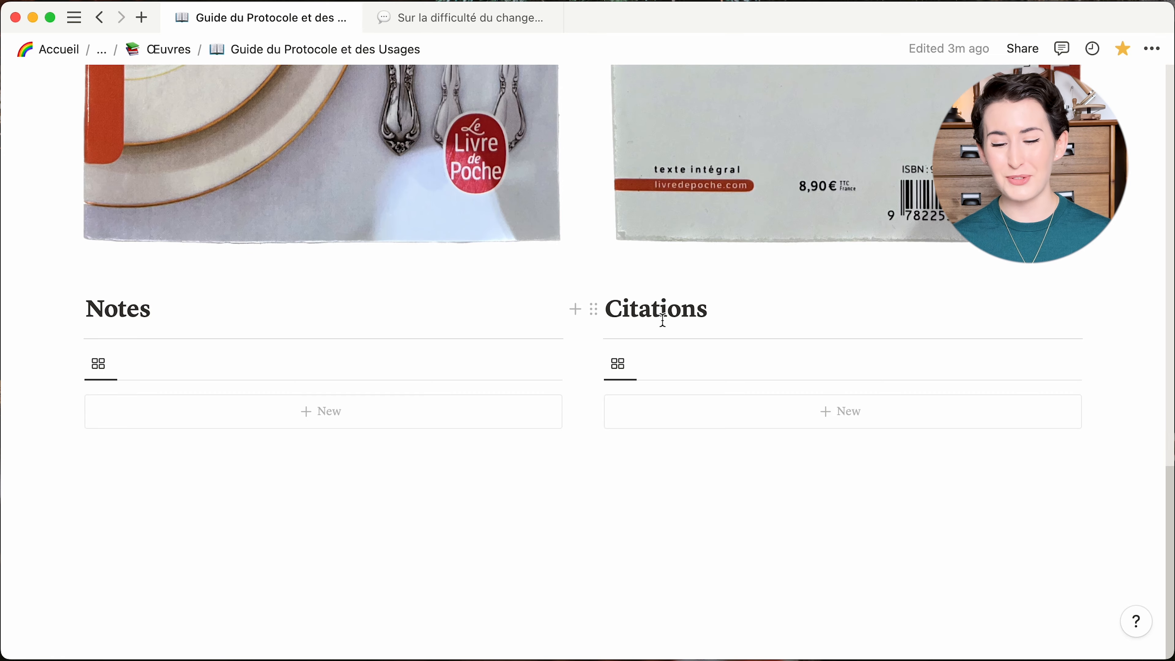
scroll(663, 319, "up", 15)
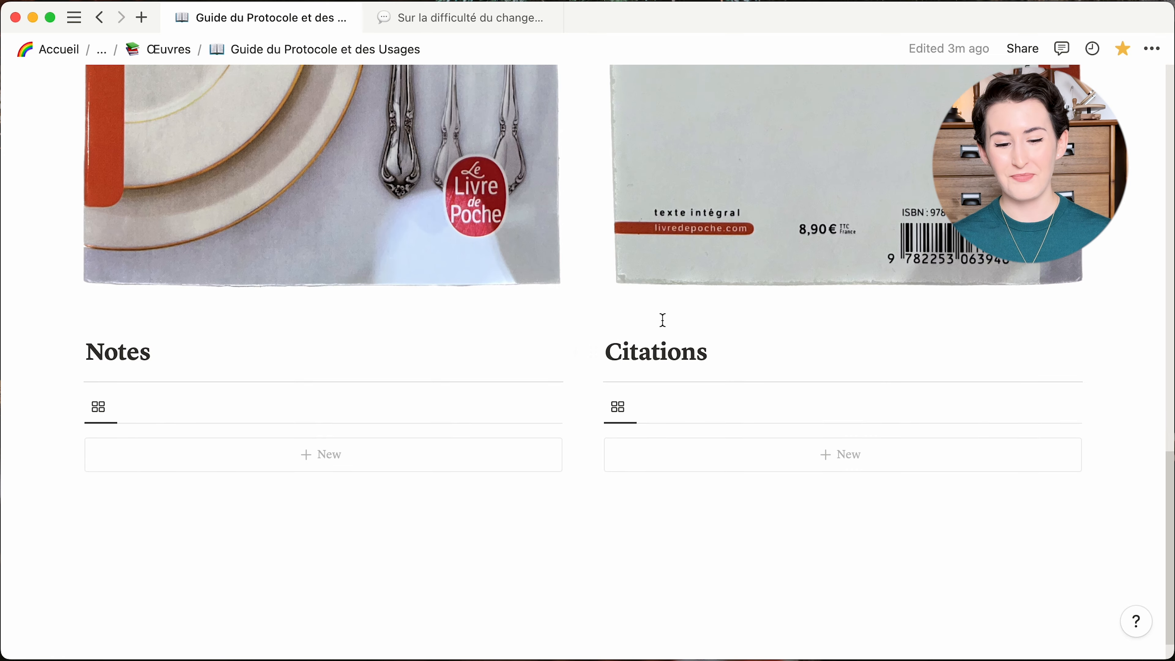
scroll(663, 327, "down", 15)
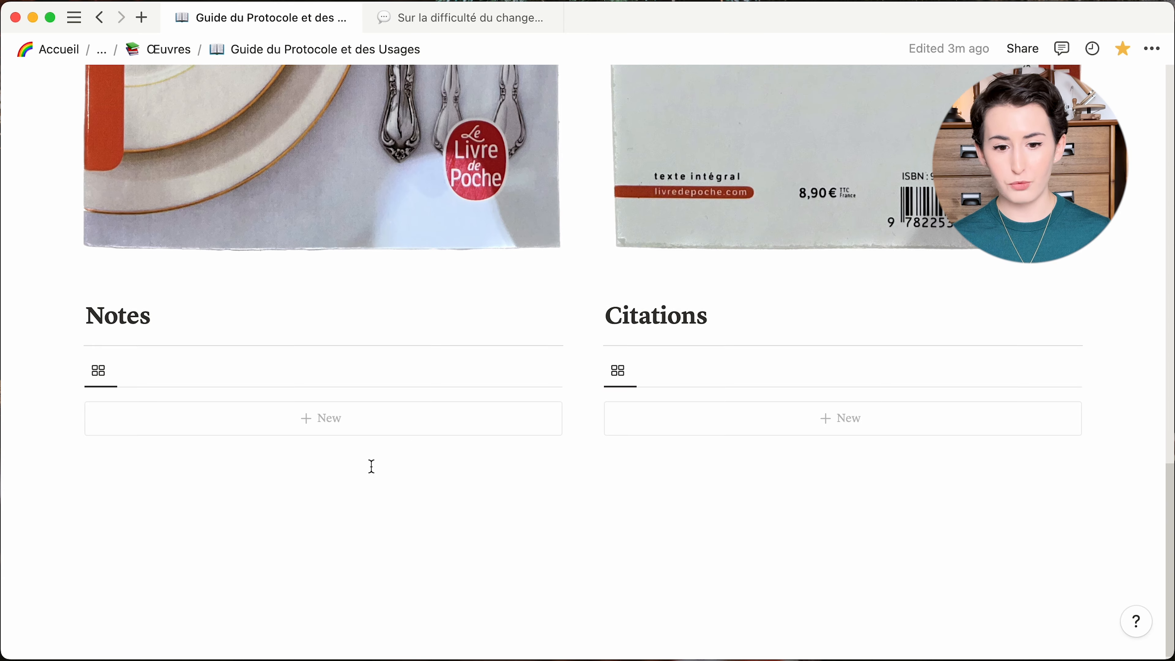
scroll(372, 465, "up", 10)
scroll(382, 320, "up", 3)
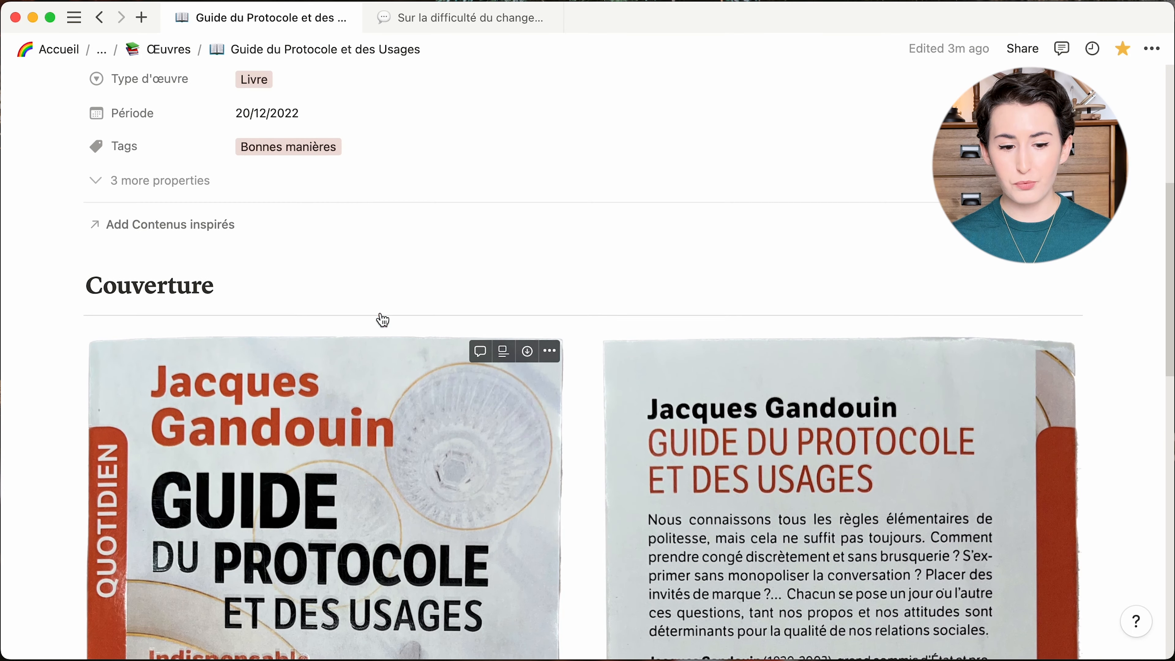
scroll(381, 313, "up", 8)
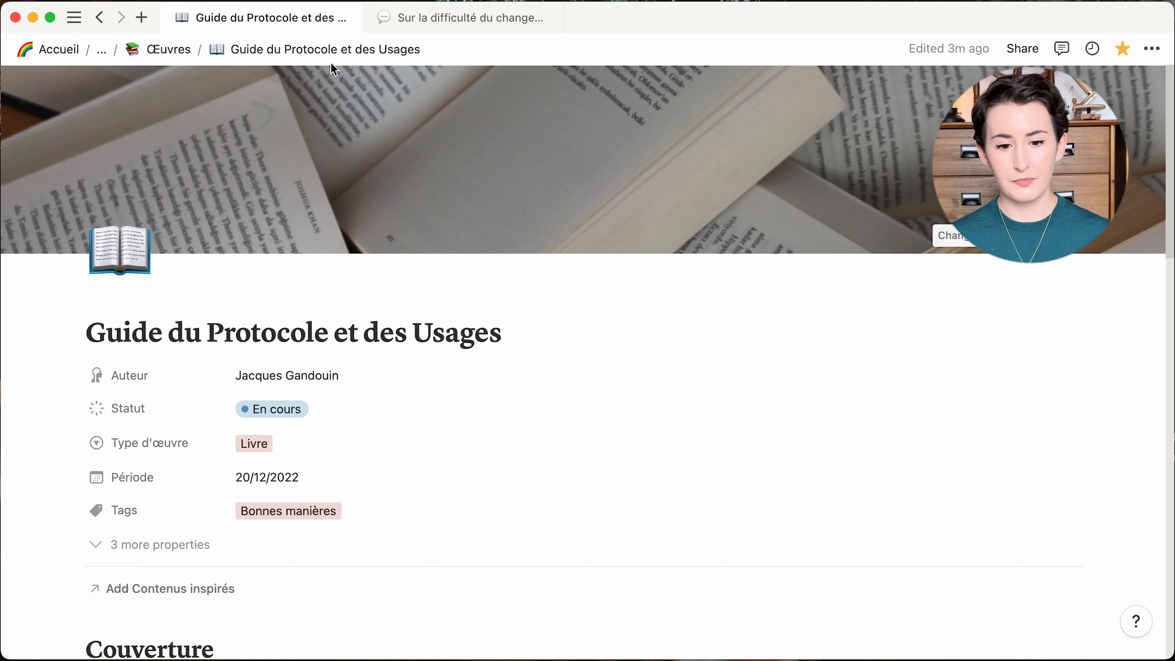
Step: Close the Guide du Protocole et des Usages tab and return from the remaining citation page to the Accueil page
key("super+w")
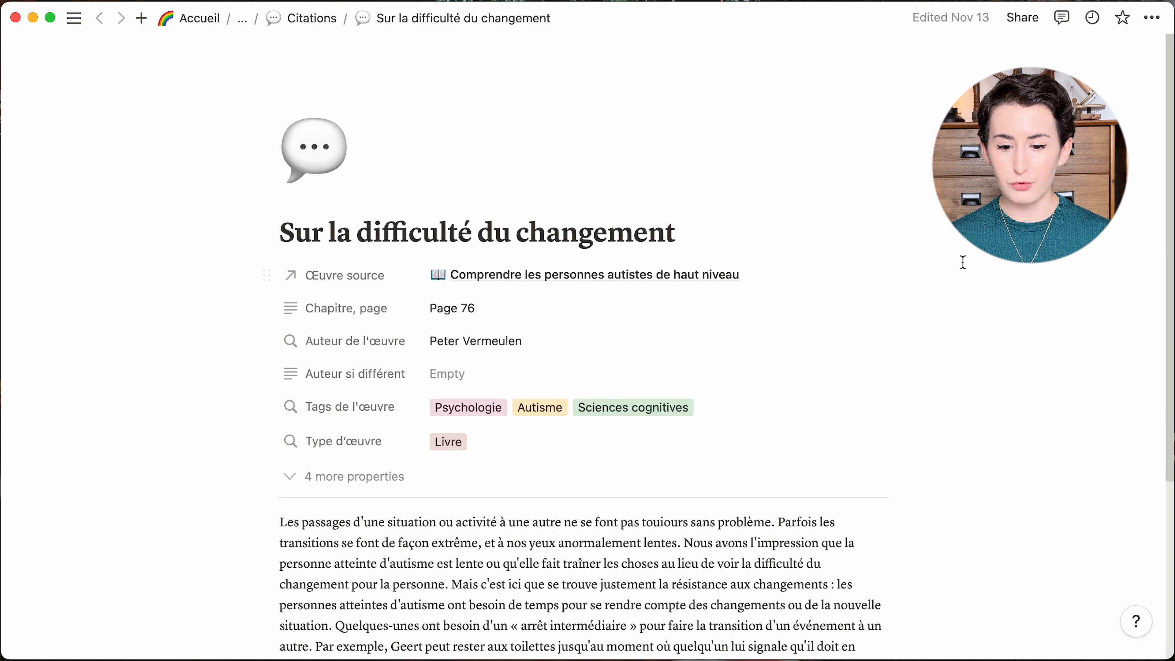
scroll(1002, 280, "down", 3)
scroll(1001, 279, "up", 3)
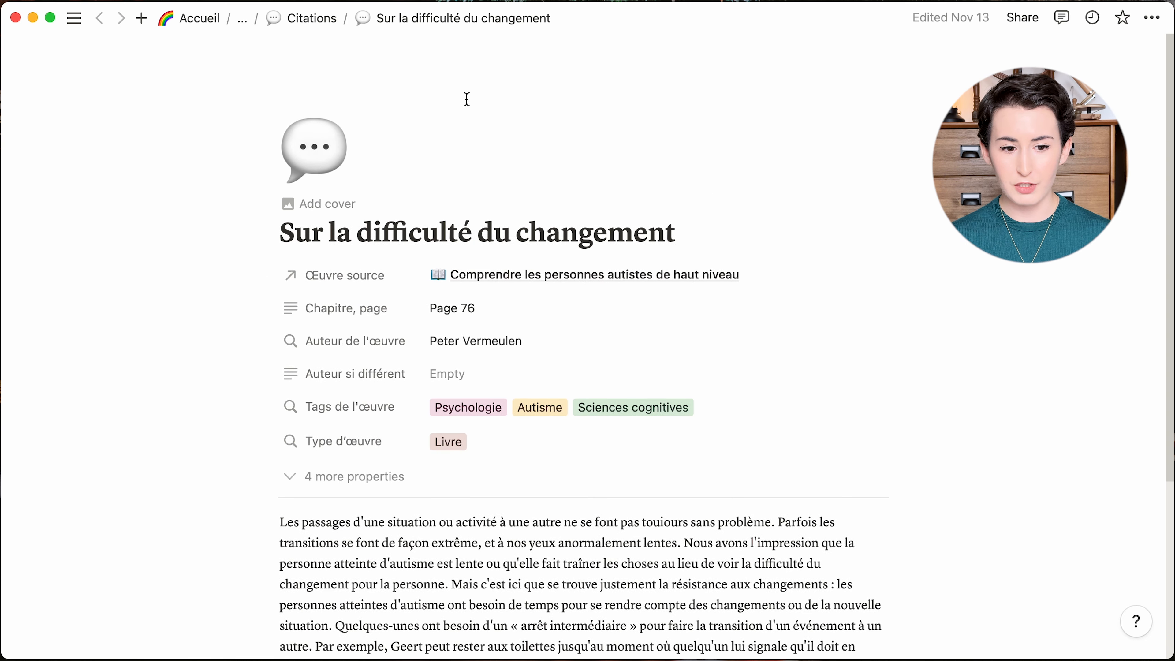
left_click(170, 21)
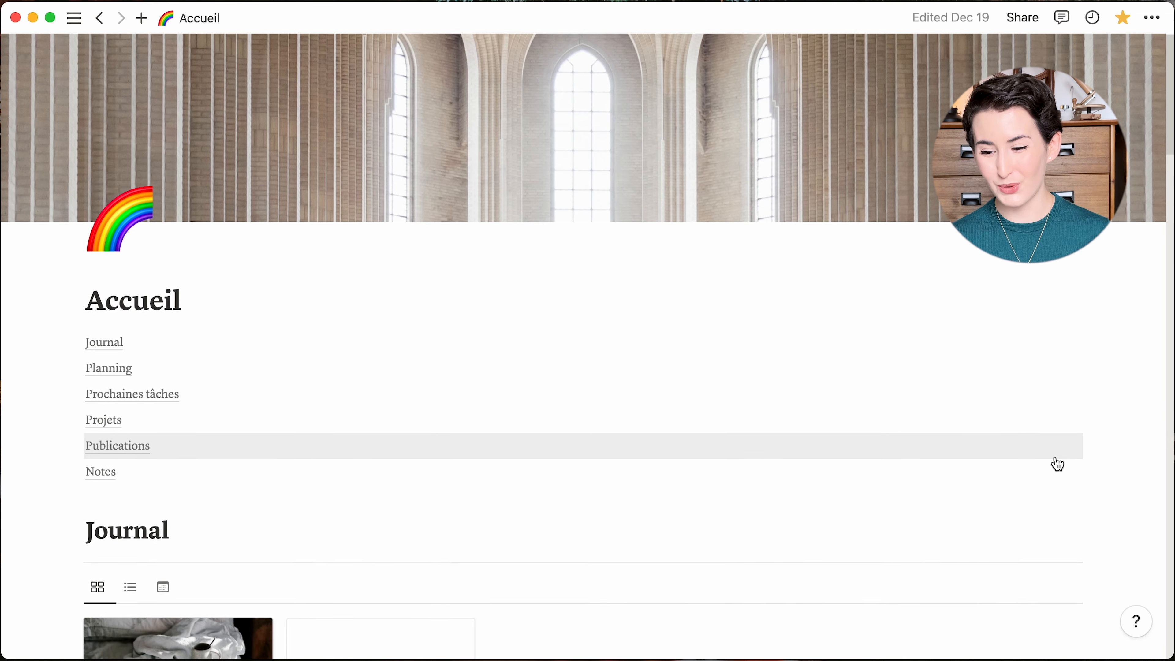
scroll(1146, 270, "up", 1)
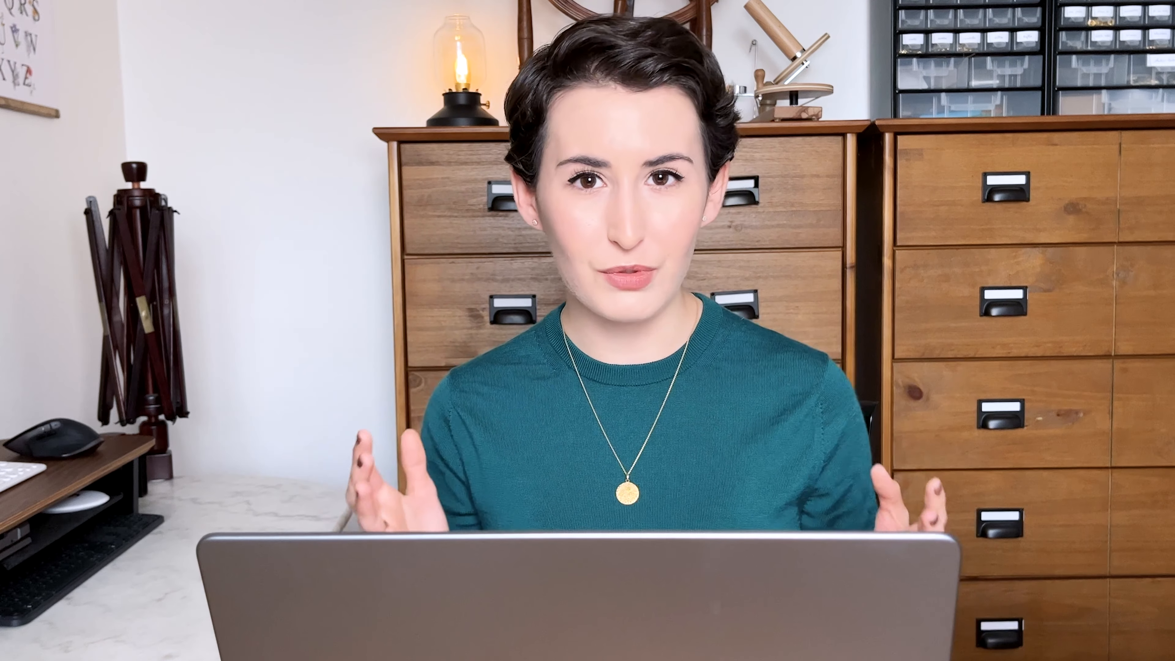